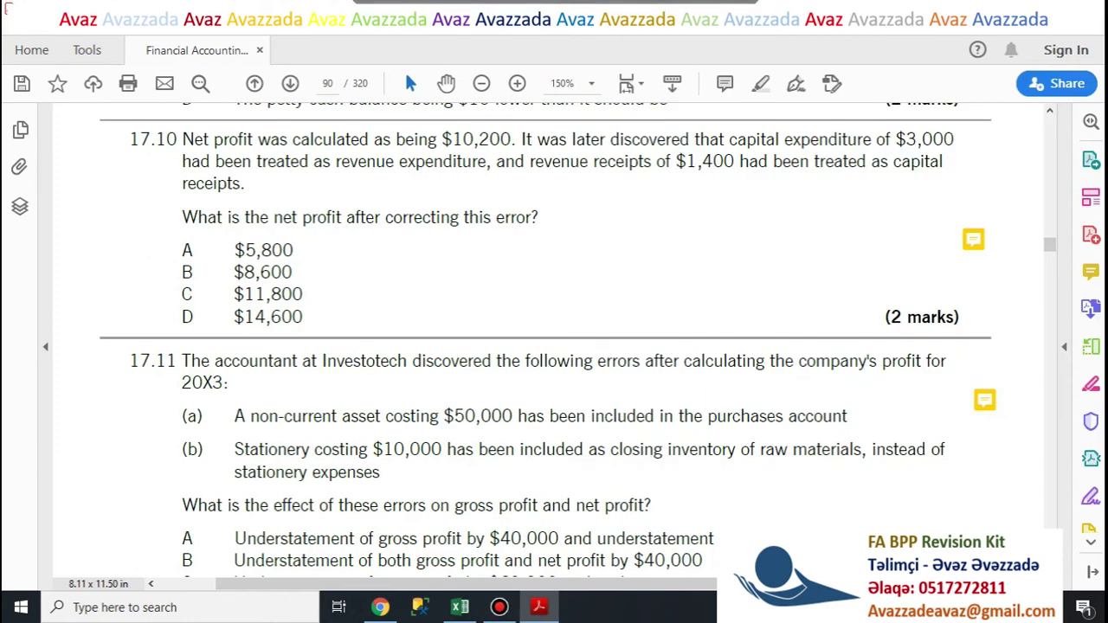
Step: Switch to the Excel workbook and open the BPP 17.10 sheet at its Profit table
{"action": "key", "text": "alt+Tab"}
{"action": "key", "text": "Tab"}
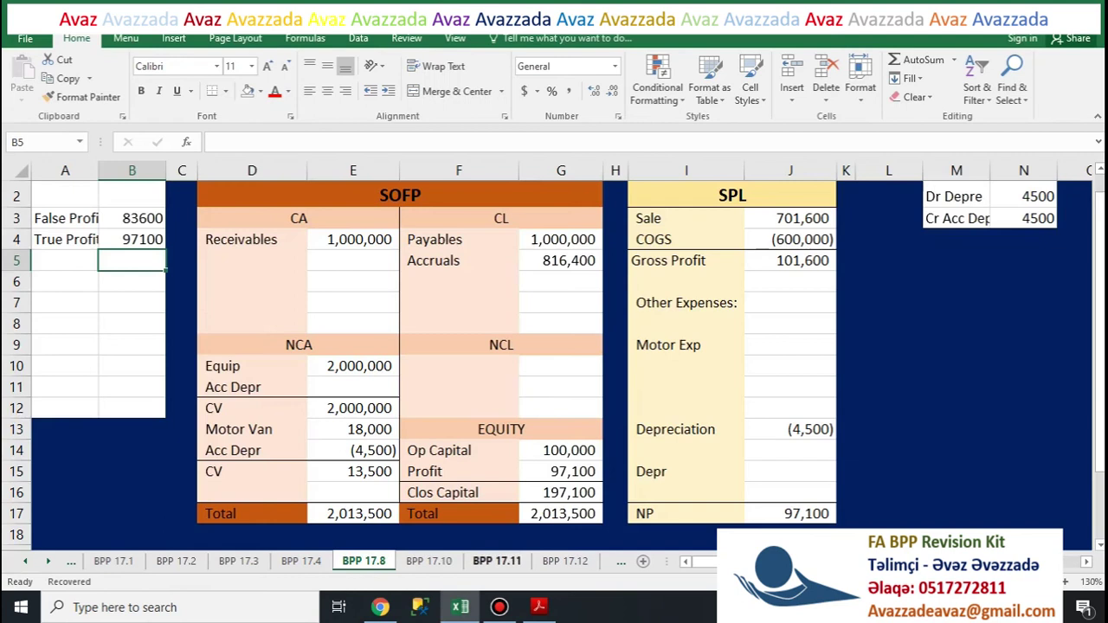
{"action": "left_click", "coordinate": [429, 562]}
{"action": "left_click", "coordinate": [492, 342]}
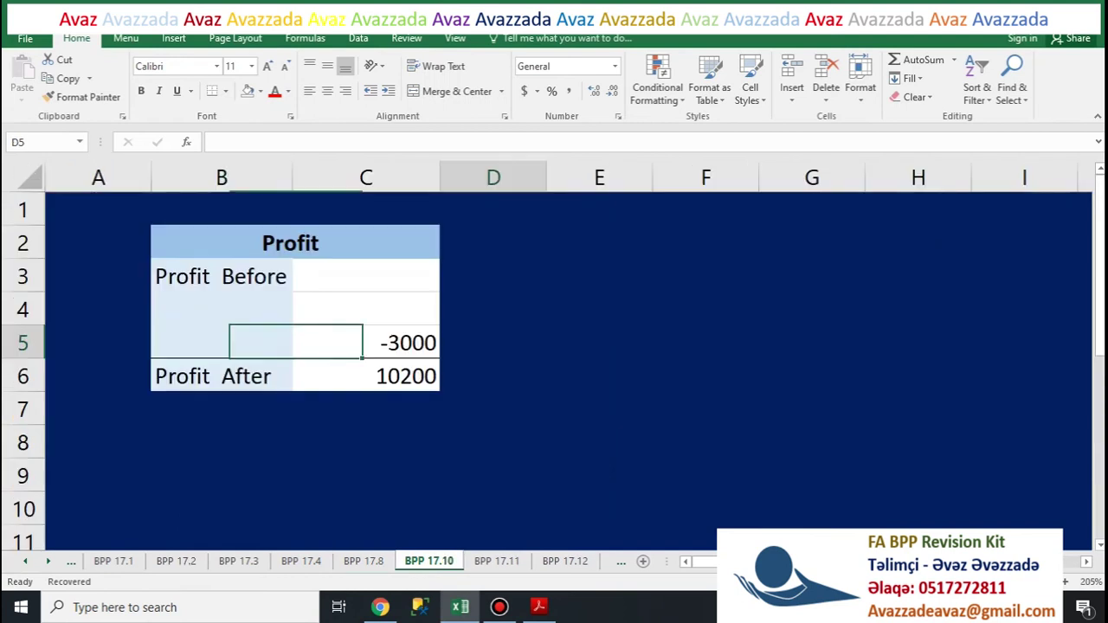
{"action": "left_click", "coordinate": [366, 375]}
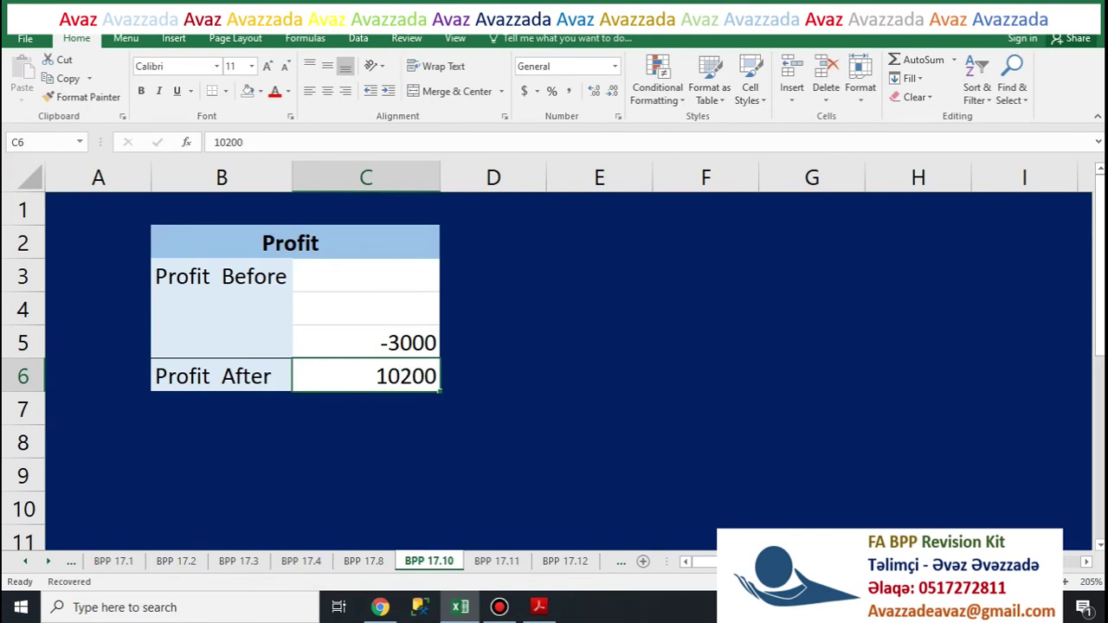
Step: Recheck question 17.10 in the PDF and enter X as the Profit Before value in C3
{"action": "key", "text": "alt+Tab"}
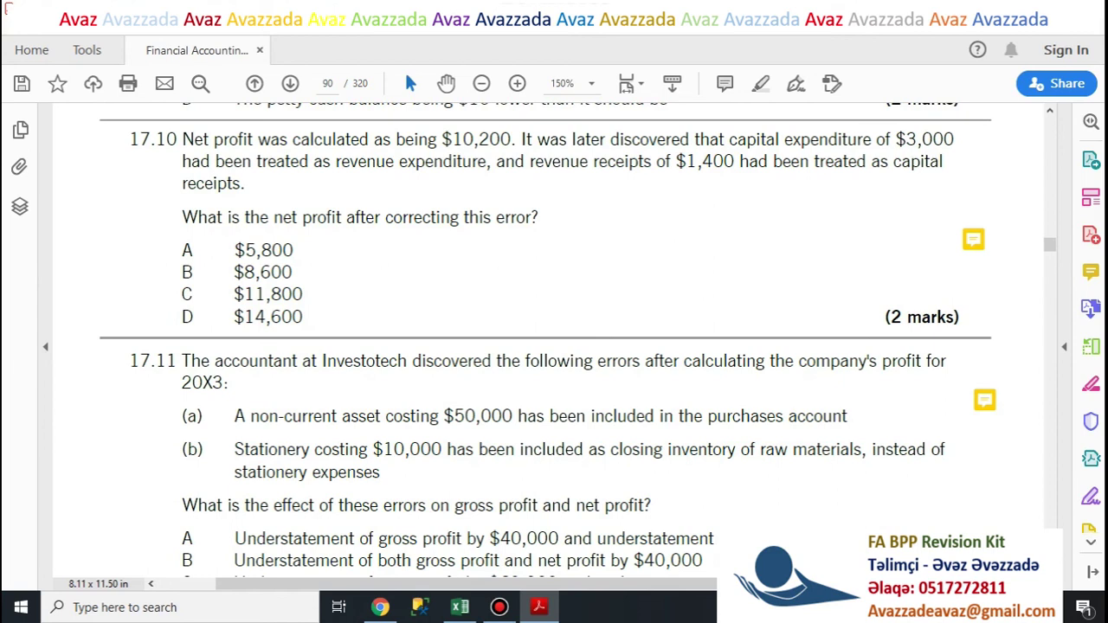
{"action": "key", "text": "alt+Tab"}
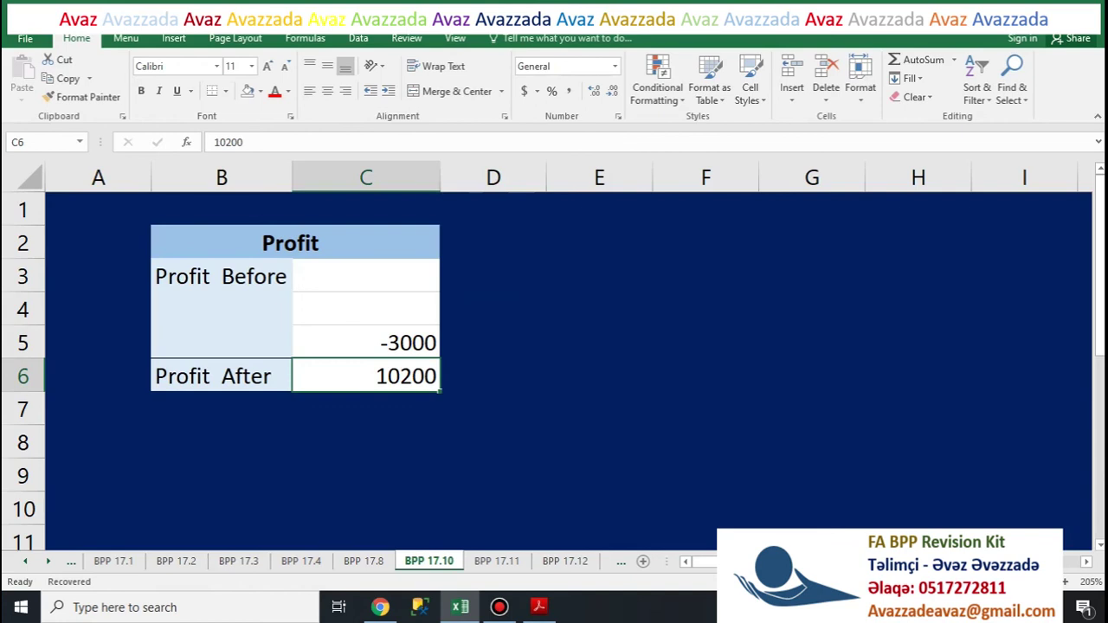
{"action": "key", "text": "Up"}
{"action": "key", "text": "Up"}
{"action": "key", "text": "Up"}
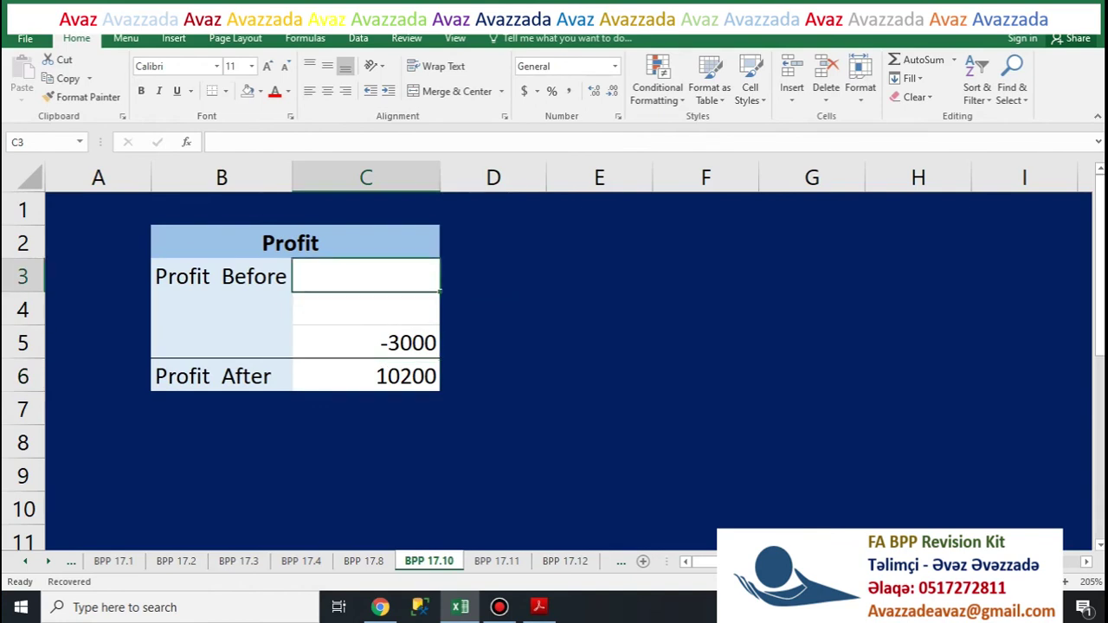
{"action": "type", "text": "X"}
{"action": "key", "text": "Return"}
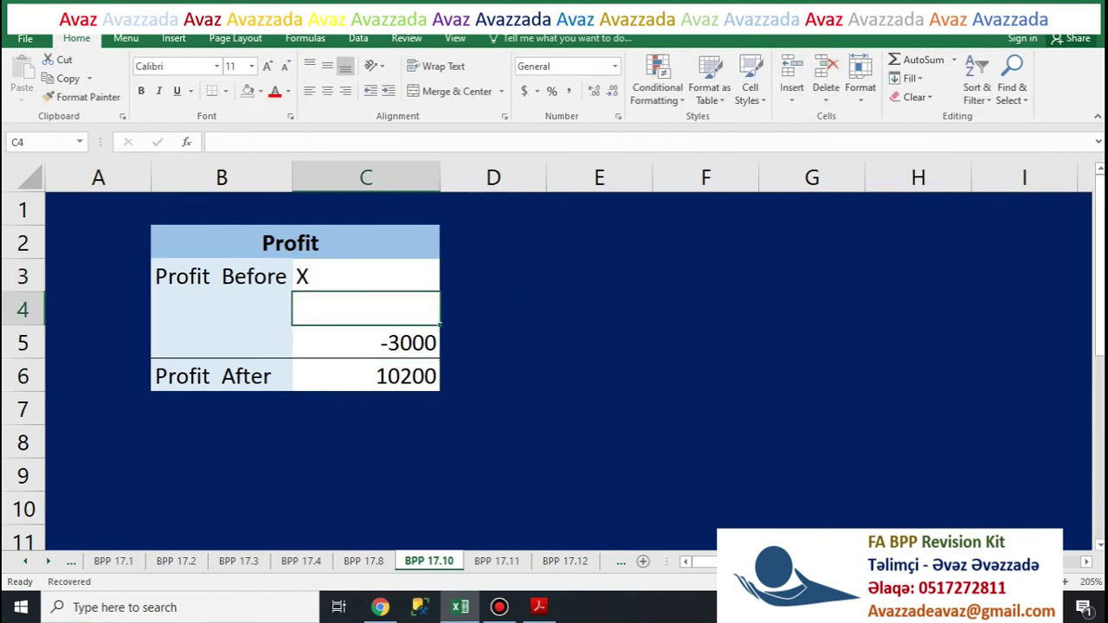
{"action": "key", "text": "Up"}
{"action": "key", "text": "Down"}
{"action": "key", "text": "Down"}
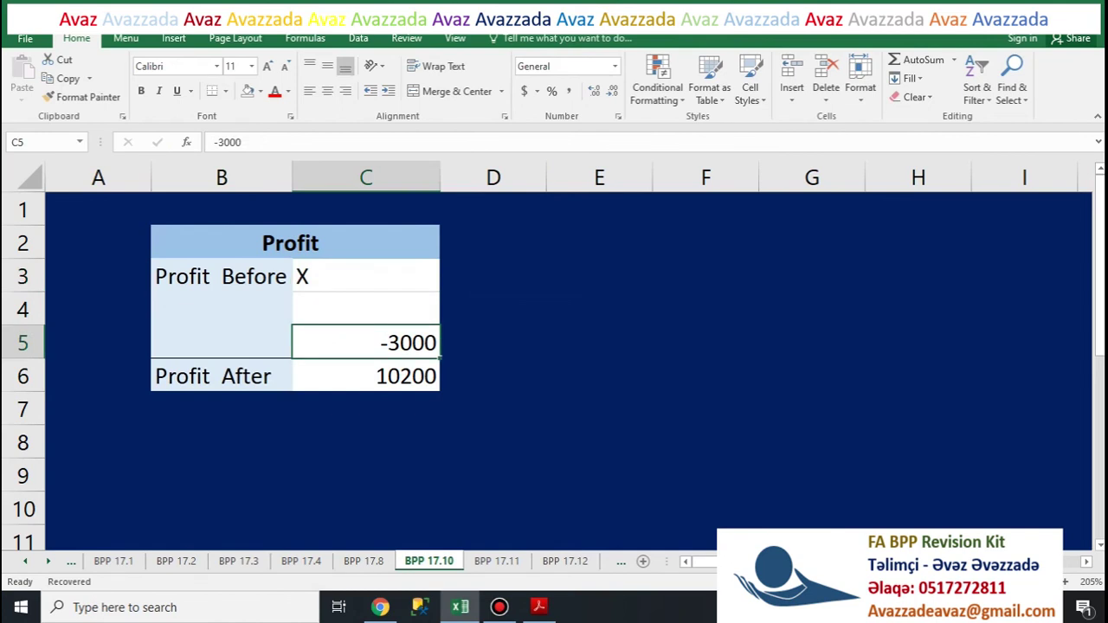
{"action": "key", "text": "Down"}
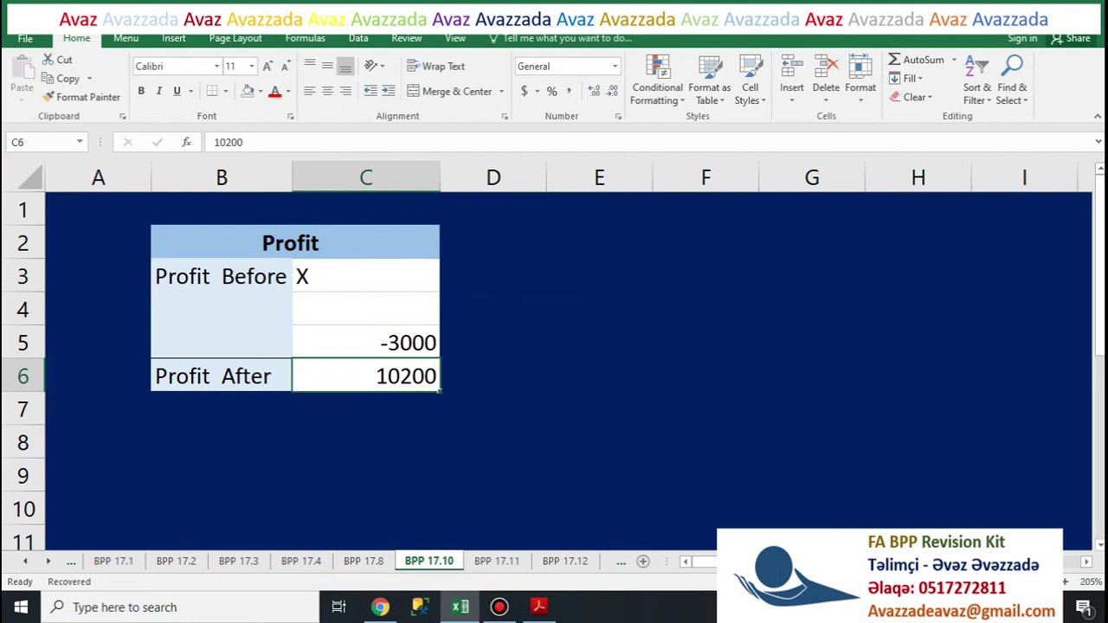
{"action": "left_click", "coordinate": [366, 342]}
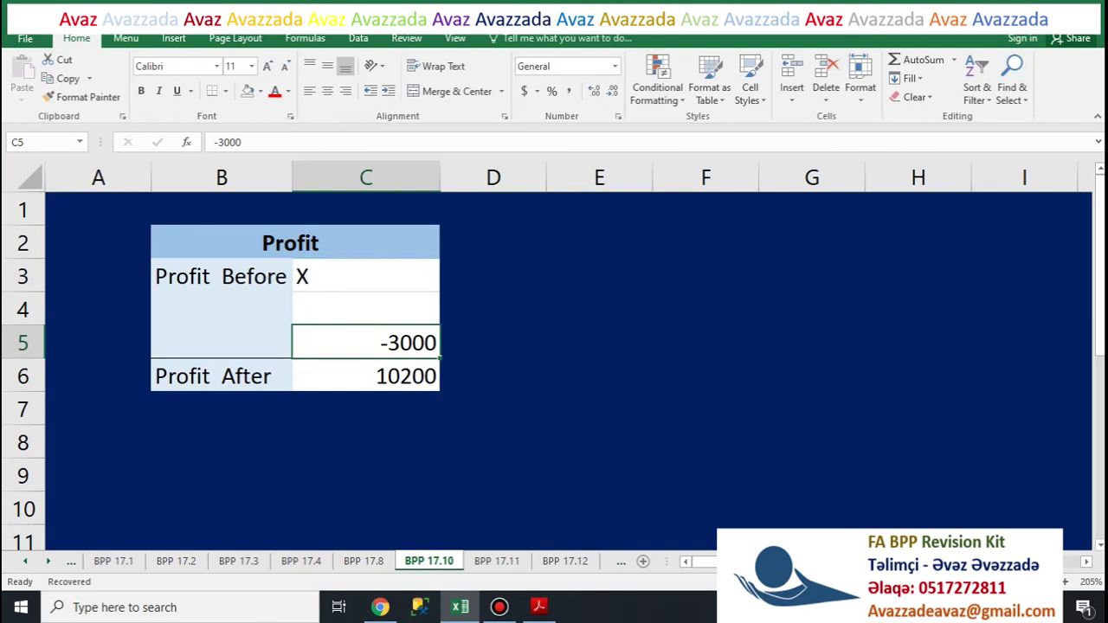
Step: Consult question 17.10 again and replace the placeholder in the Profit Before cell C3 with 7200
{"action": "key", "text": "alt+Tab"}
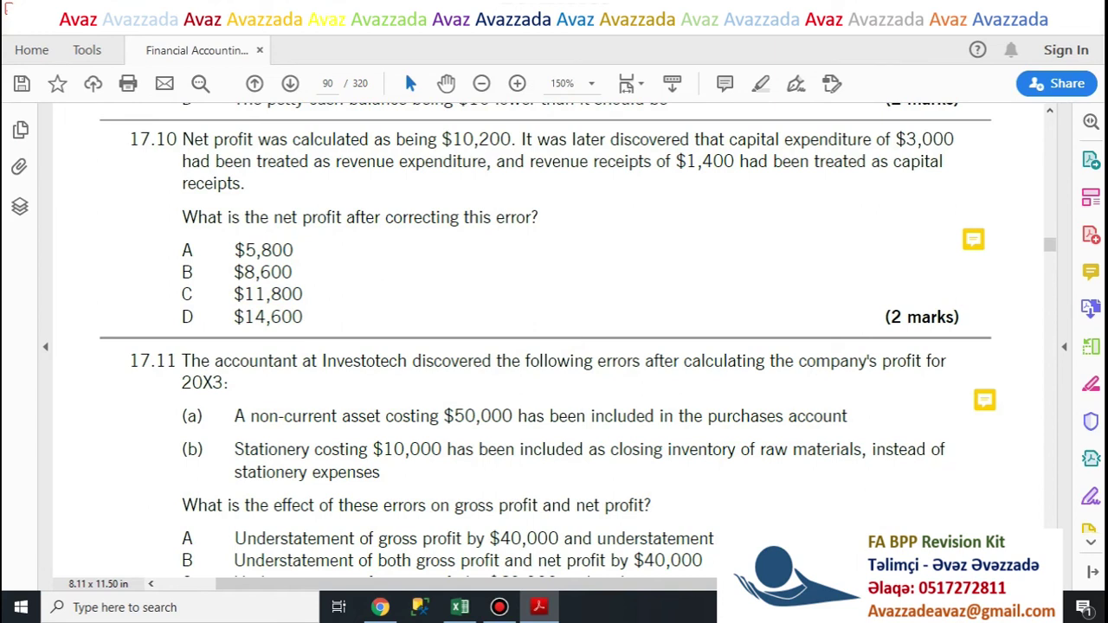
{"action": "key", "text": "alt+Tab"}
{"action": "left_click", "coordinate": [365, 276]}
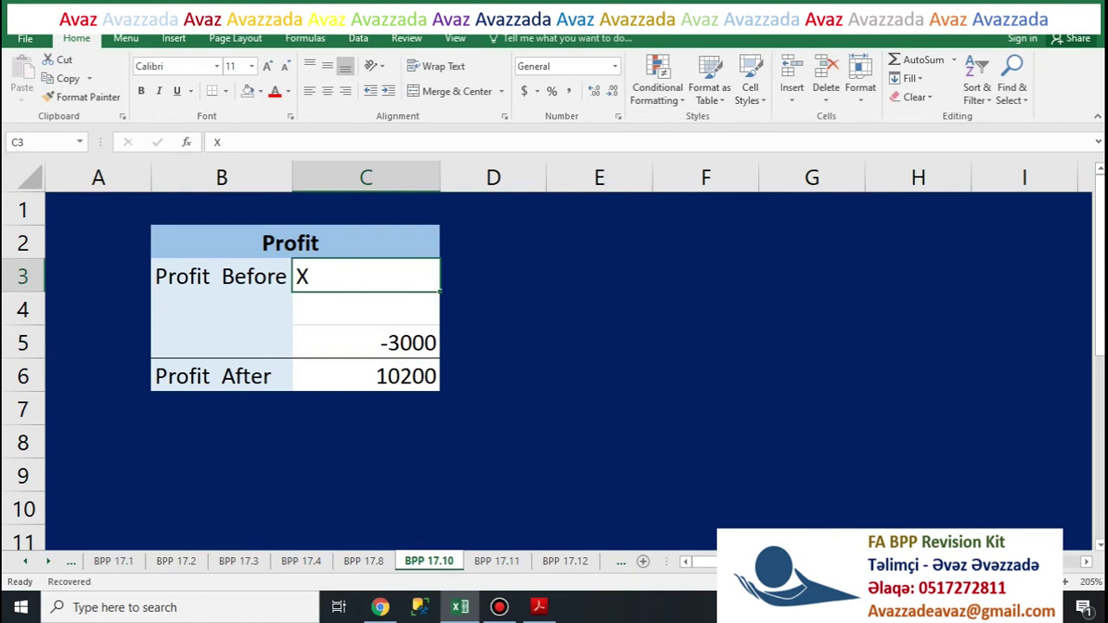
{"action": "key", "text": "F2"}
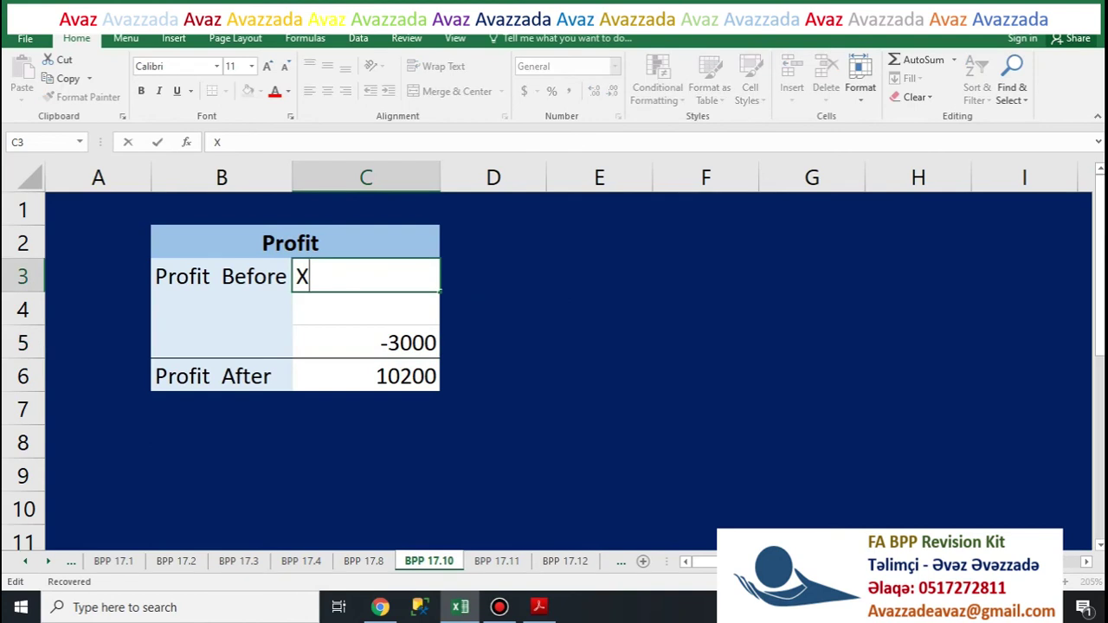
{"action": "key", "text": "BackSpace"}
{"action": "type", "text": "7200"}
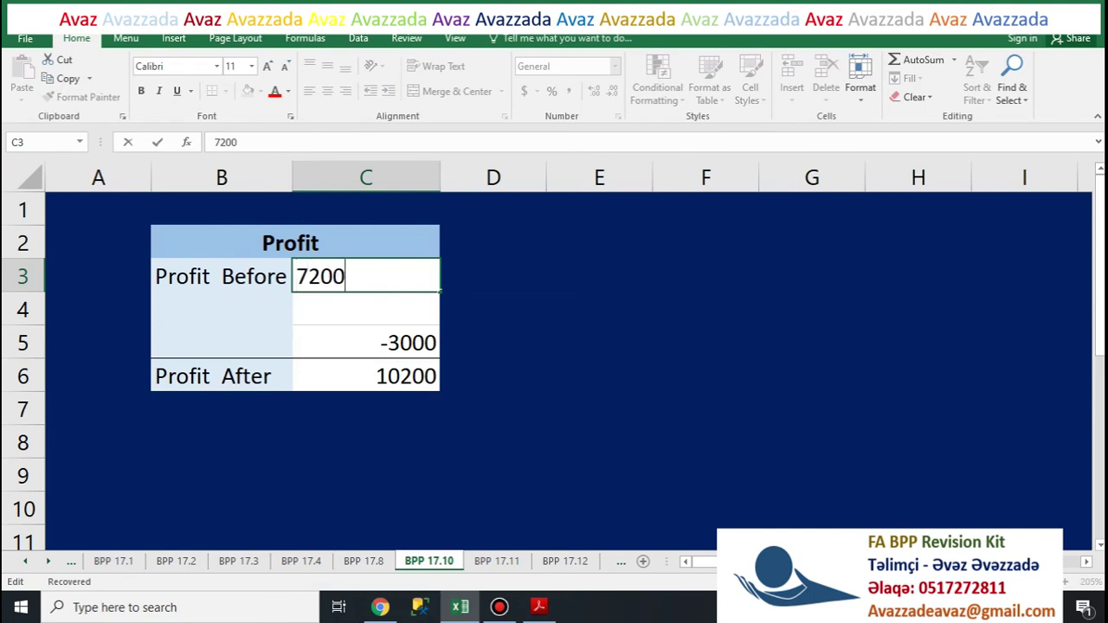
{"action": "key", "text": "Return"}
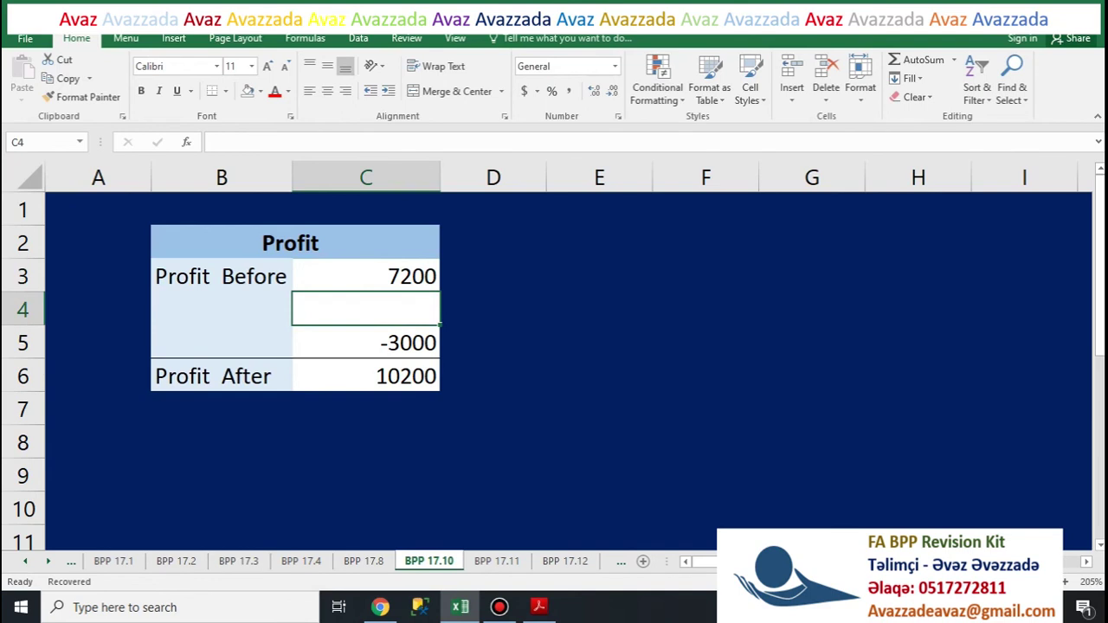
Step: Clear the values in C5:C6 and change the label in B6 to Profit Adjusted
{"action": "left_click_drag", "start_coordinate": [366, 342], "coordinate": [365, 376]}
{"action": "key", "text": "Delete"}
{"action": "double_click", "coordinate": [242, 376]}
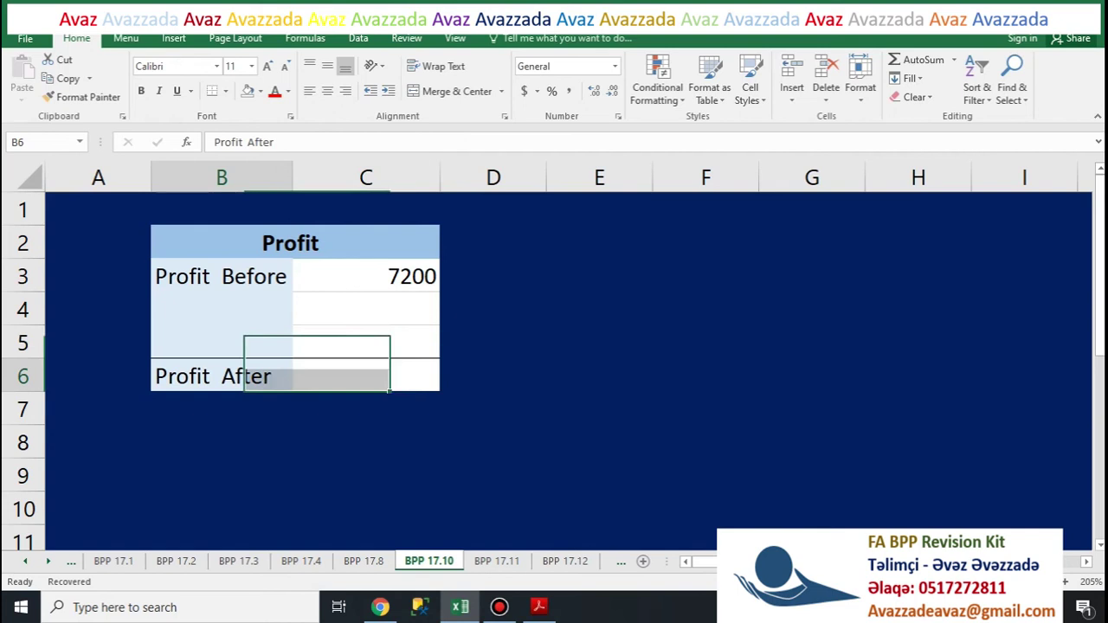
{"action": "left_click_drag", "start_coordinate": [210, 375], "coordinate": [234, 376]}
{"action": "type", "text": "dj"}
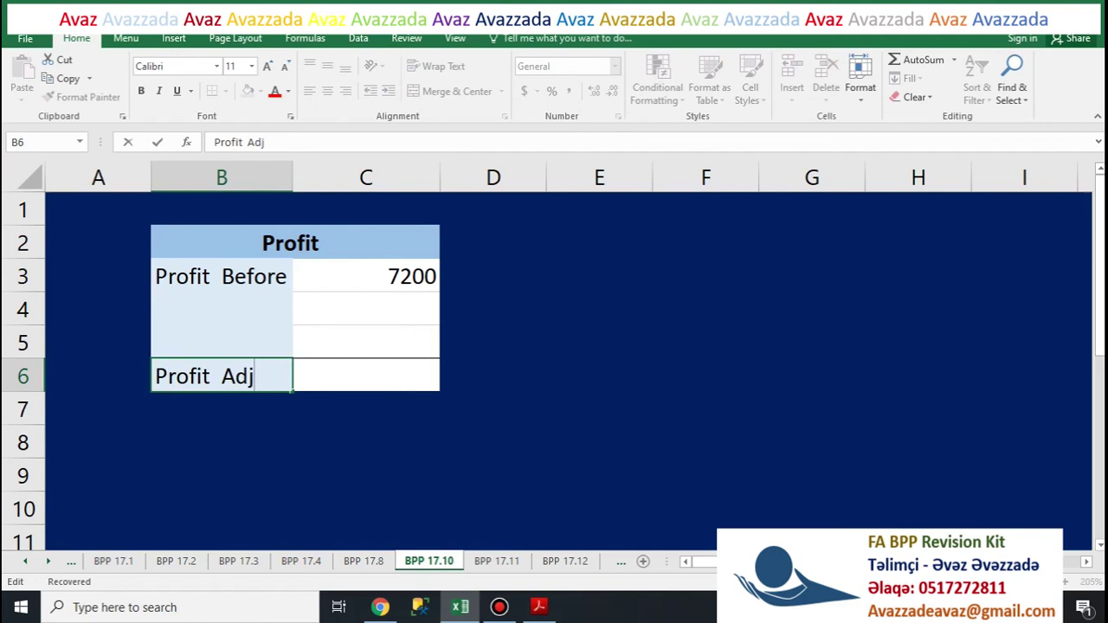
{"action": "type", "text": "y"}
{"action": "key", "text": "BackSpace"}
{"action": "type", "text": "usted"}
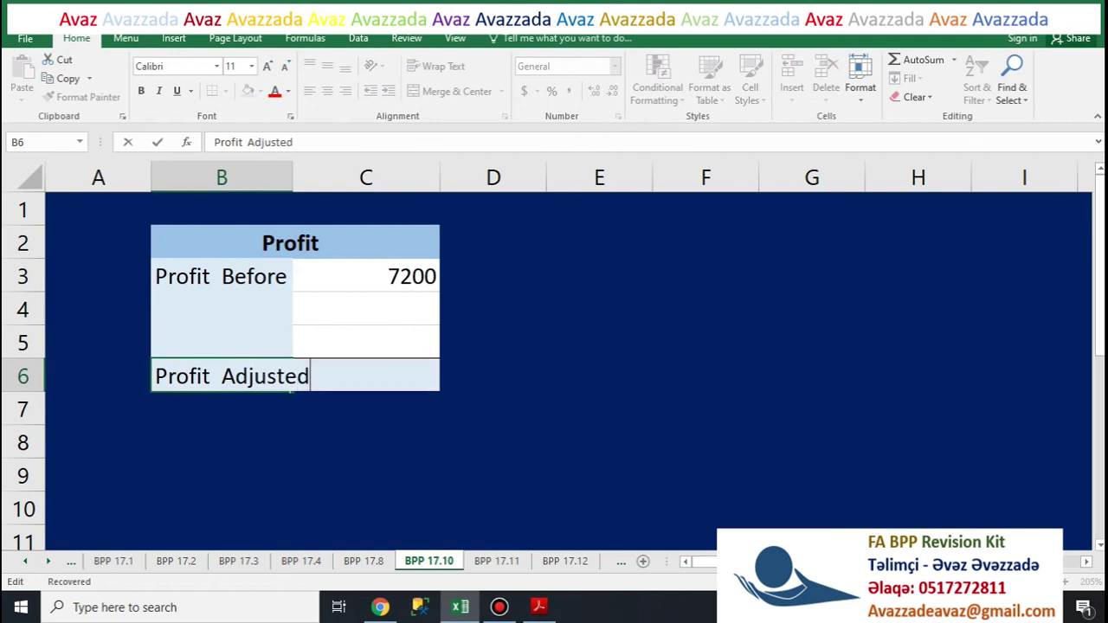
{"action": "key", "text": "Return"}
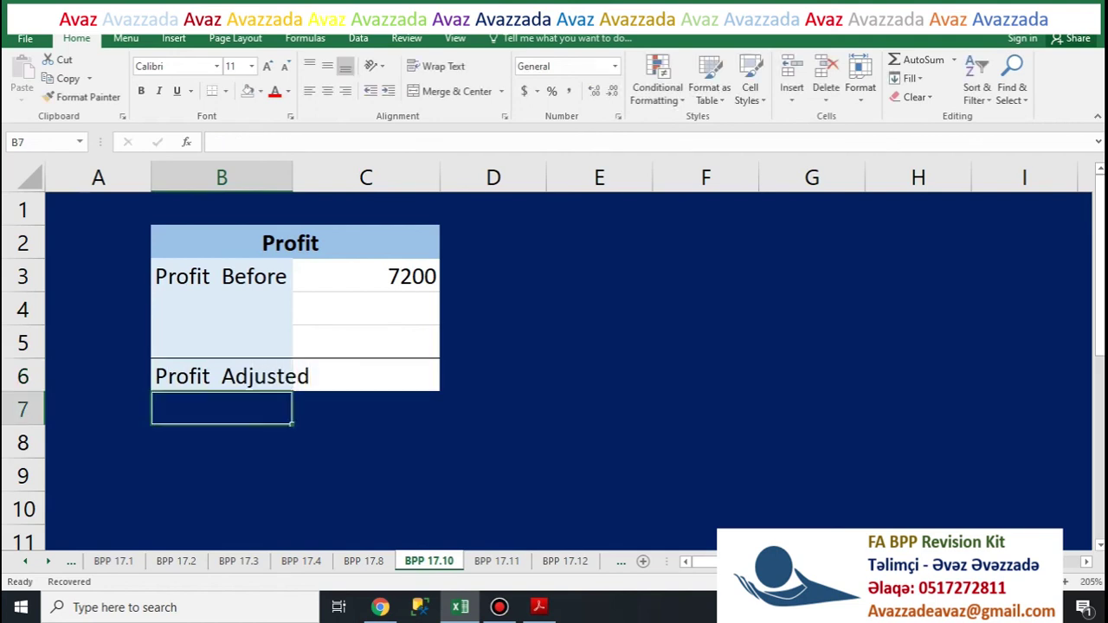
Step: Find the revenue receipts amount in question 17.10 and enter 1400 in C4 beneath the Profit Before value
{"action": "key", "text": "Right"}
{"action": "key", "text": "Up"}
{"action": "key", "text": "Up"}
{"action": "key", "text": "Up"}
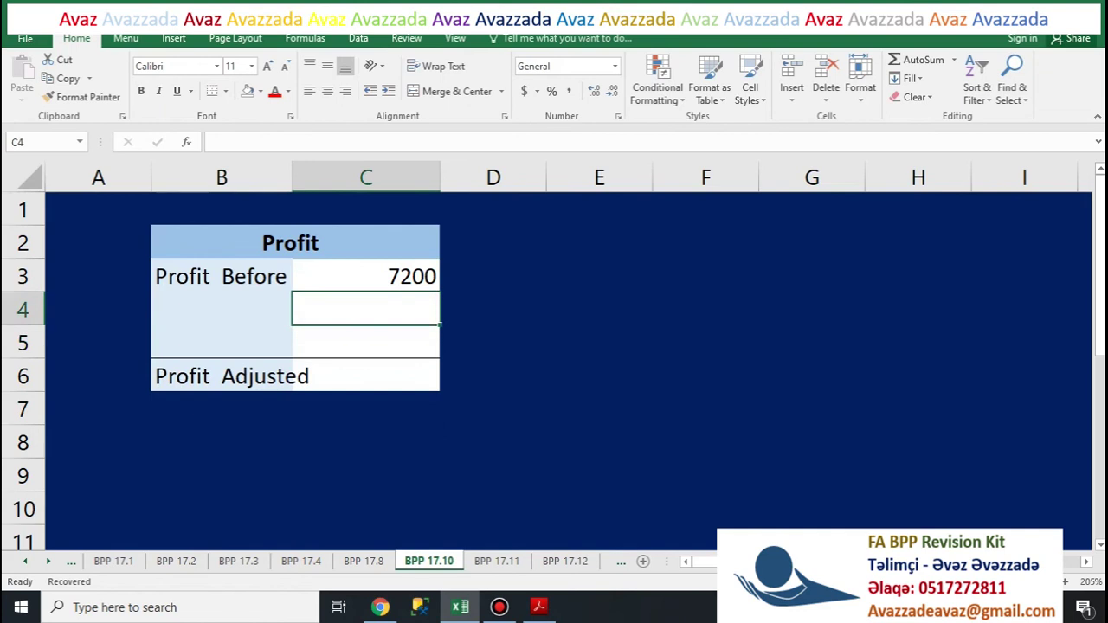
{"action": "key", "text": "alt+Tab"}
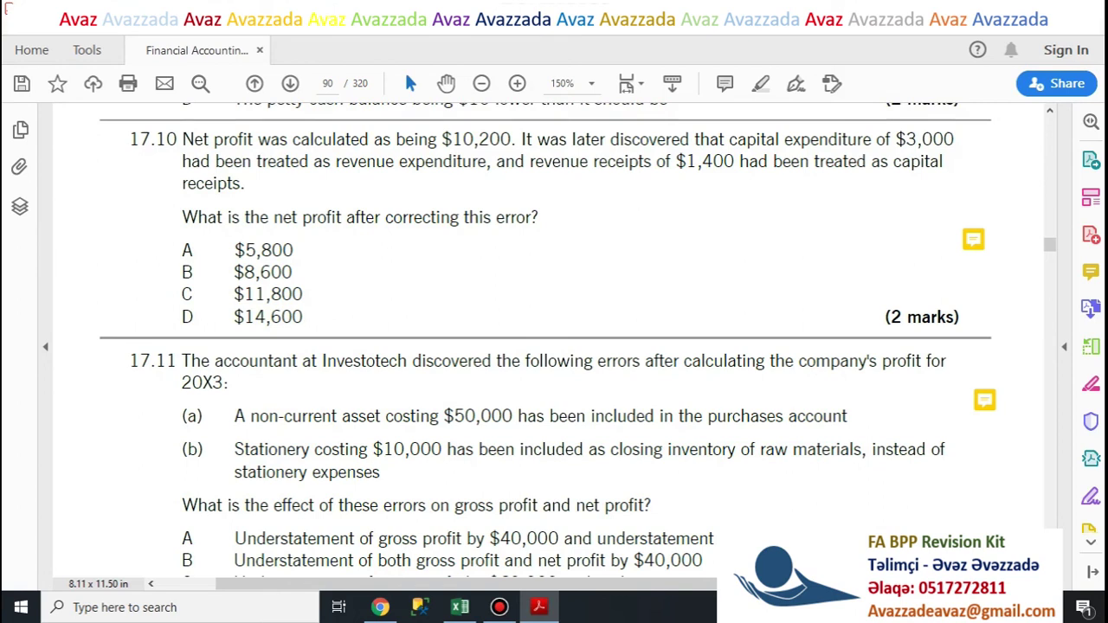
{"action": "key", "text": "alt+Tab"}
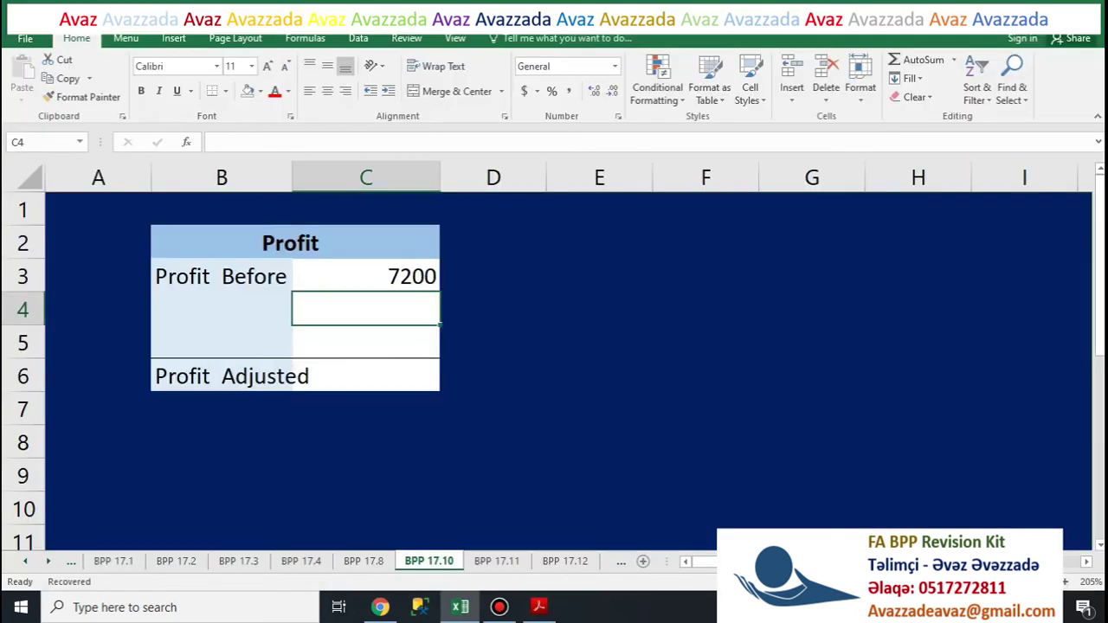
{"action": "key", "text": "alt+Tab"}
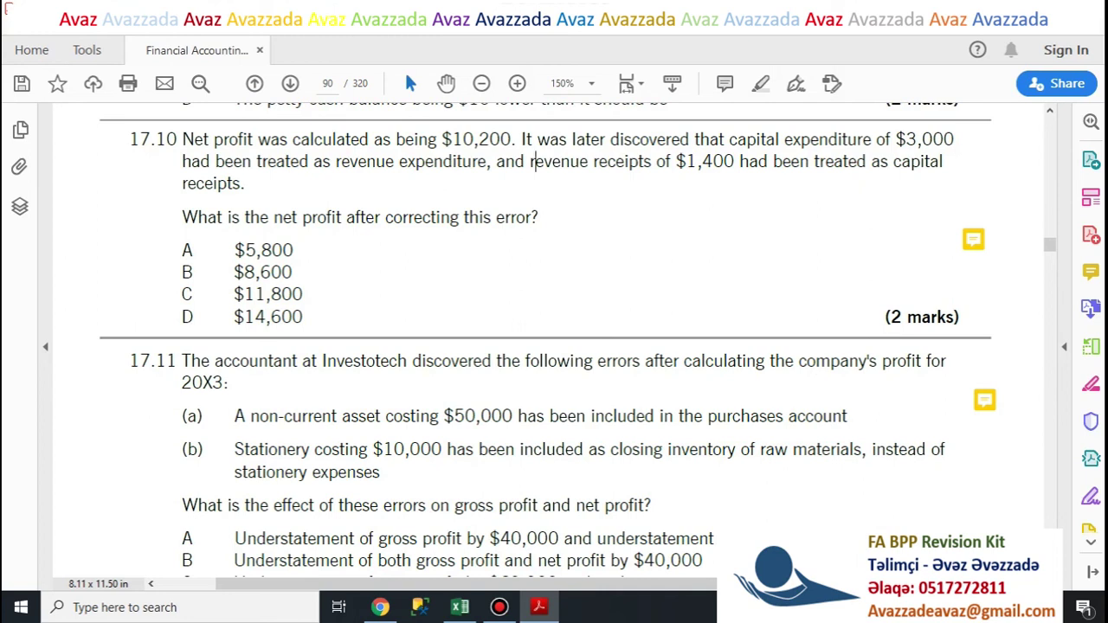
{"action": "left_click_drag", "start_coordinate": [530, 161], "coordinate": [734, 161]}
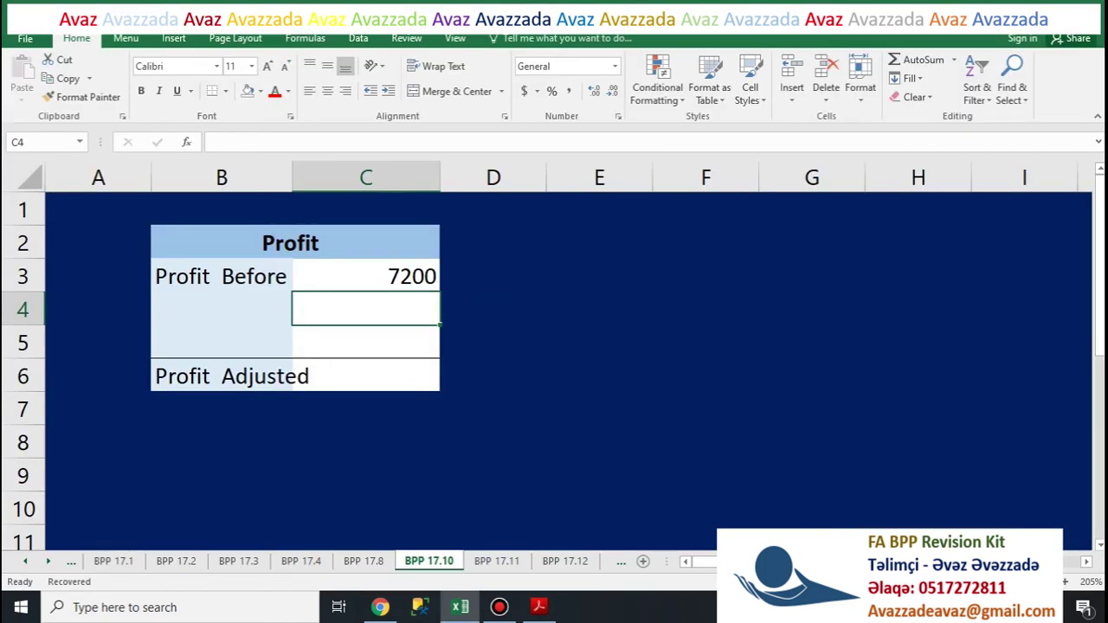
{"action": "type", "text": "14"}
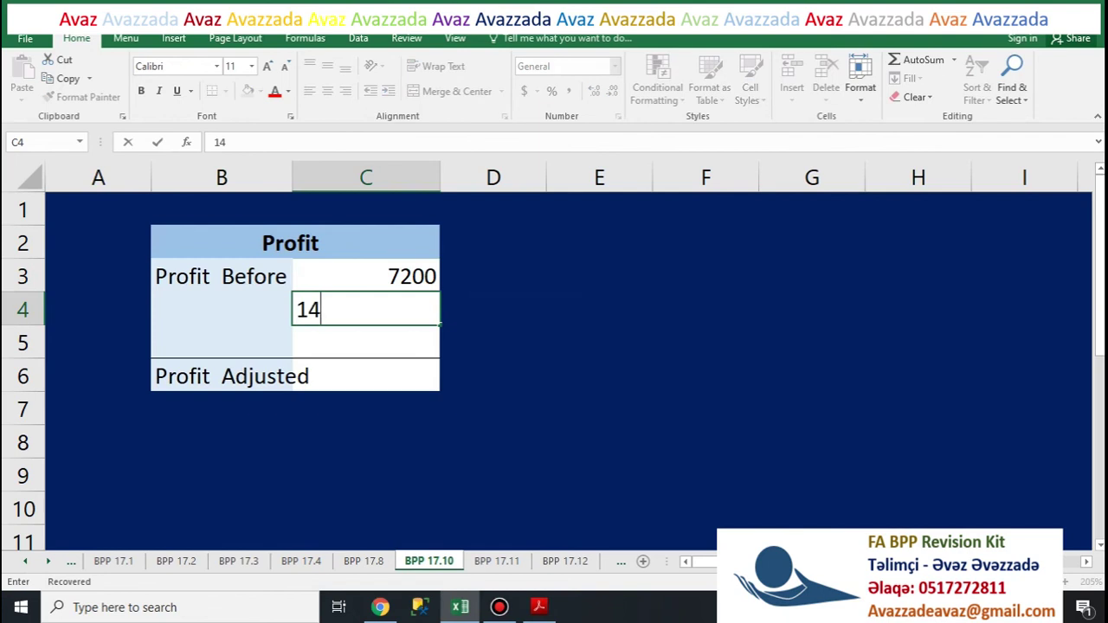
{"action": "type", "text": "00"}
{"action": "key", "text": "Return"}
Step: Calculate the adjusted profit in C6 with the formula =C3+C4
{"action": "key", "text": "Return"}
{"action": "type", "text": "="}
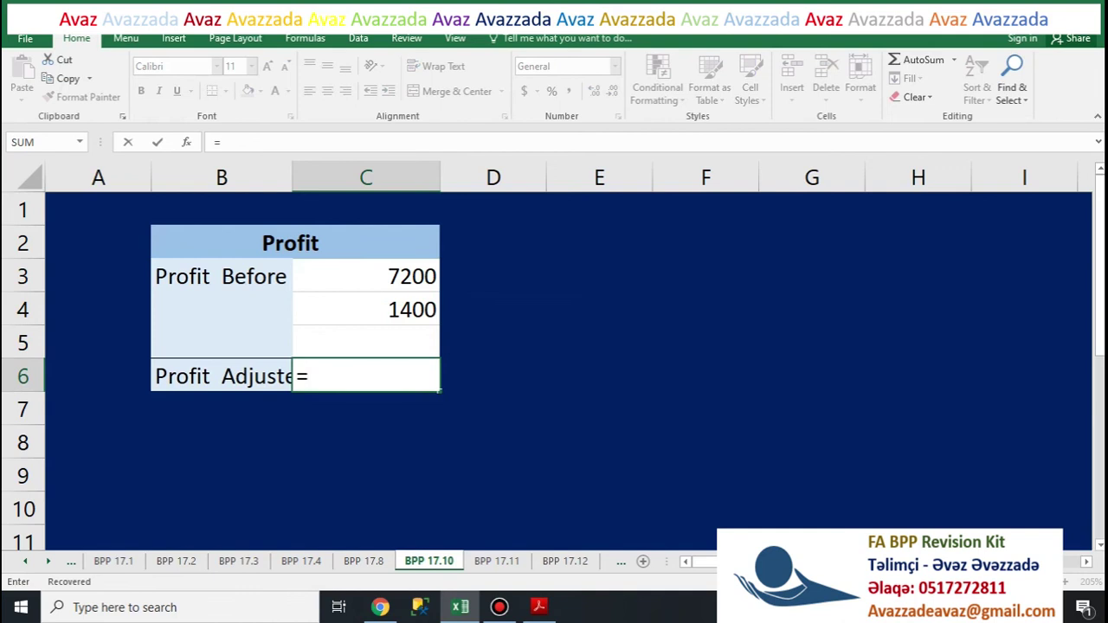
{"action": "left_click", "coordinate": [366, 276]}
{"action": "type", "text": "+"}
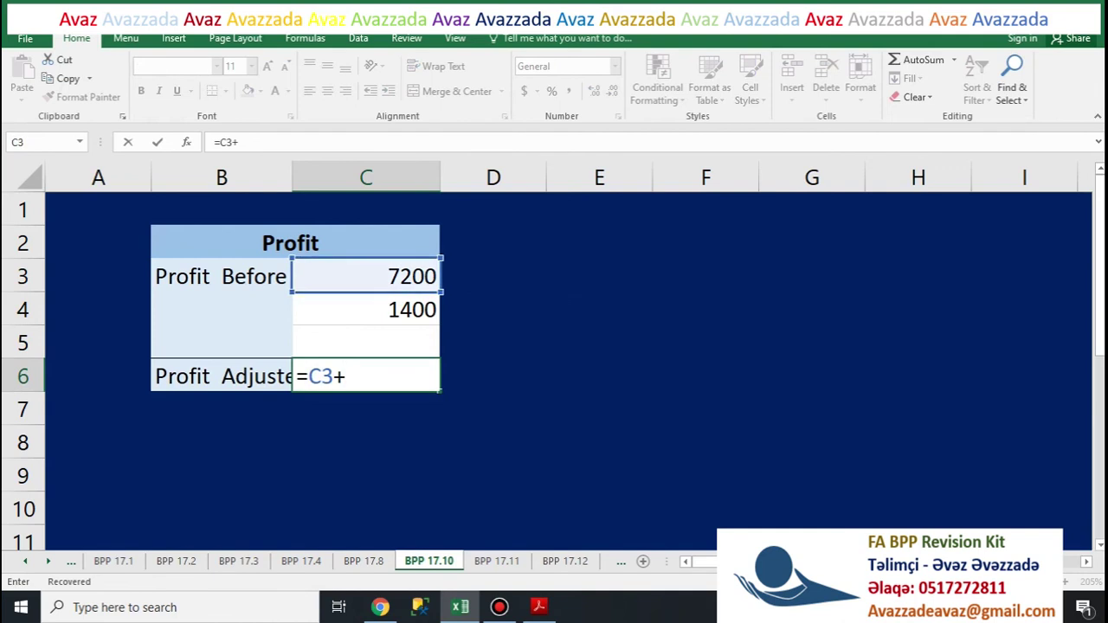
{"action": "left_click", "coordinate": [366, 309]}
{"action": "key", "text": "Return"}
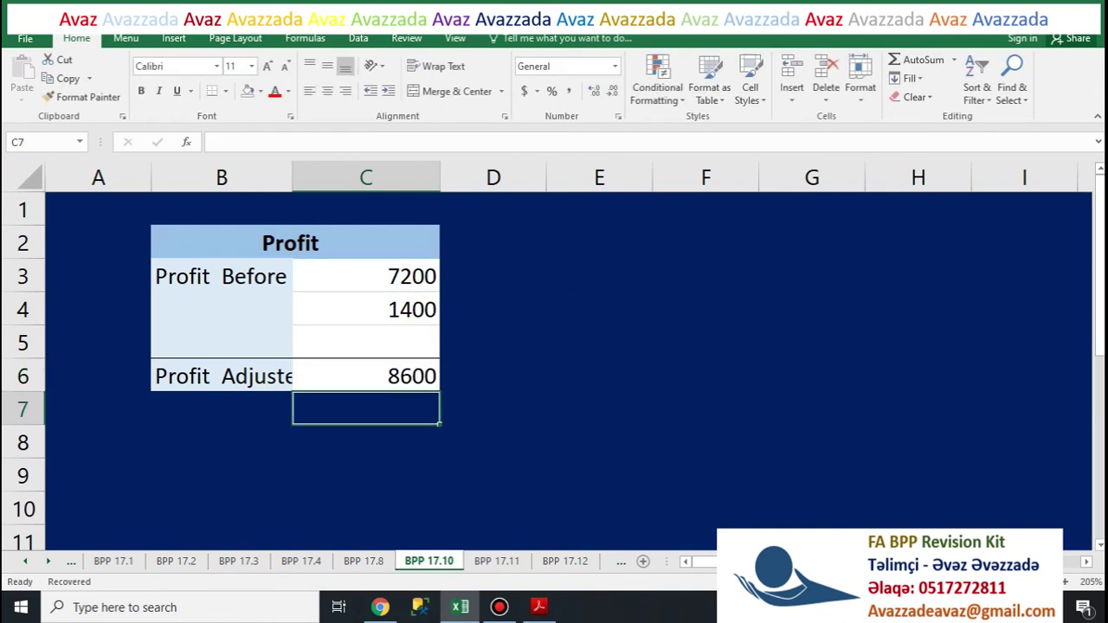
Step: Switch to the PDF and highlight answer option B of question 17.10
{"action": "key", "text": "alt+Tab"}
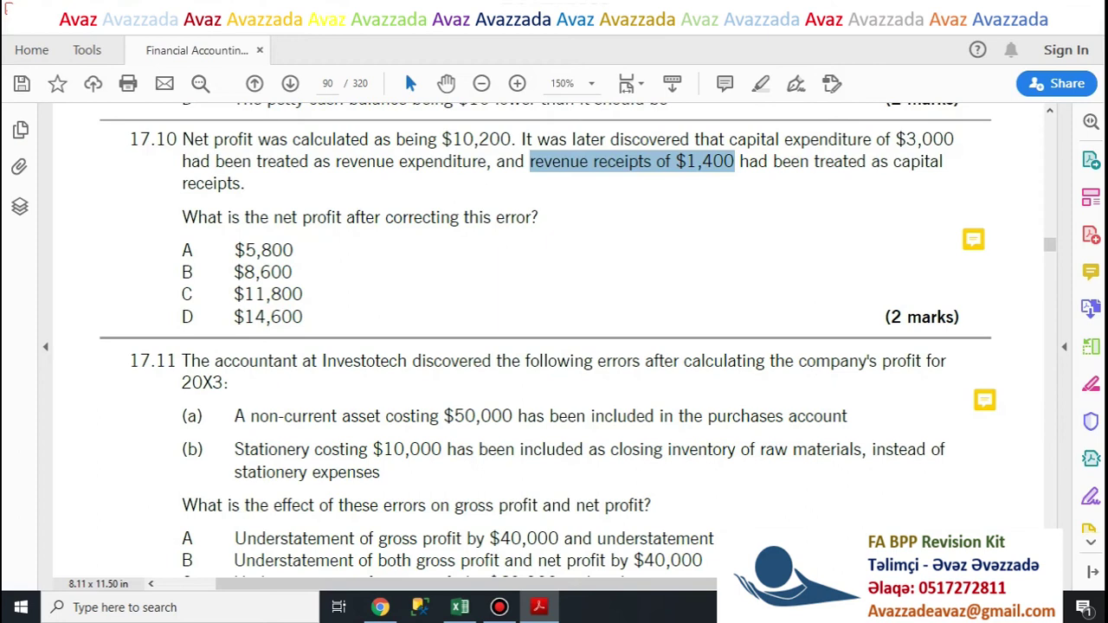
{"action": "double_click", "coordinate": [190, 272]}
{"action": "left_click", "coordinate": [201, 242]}
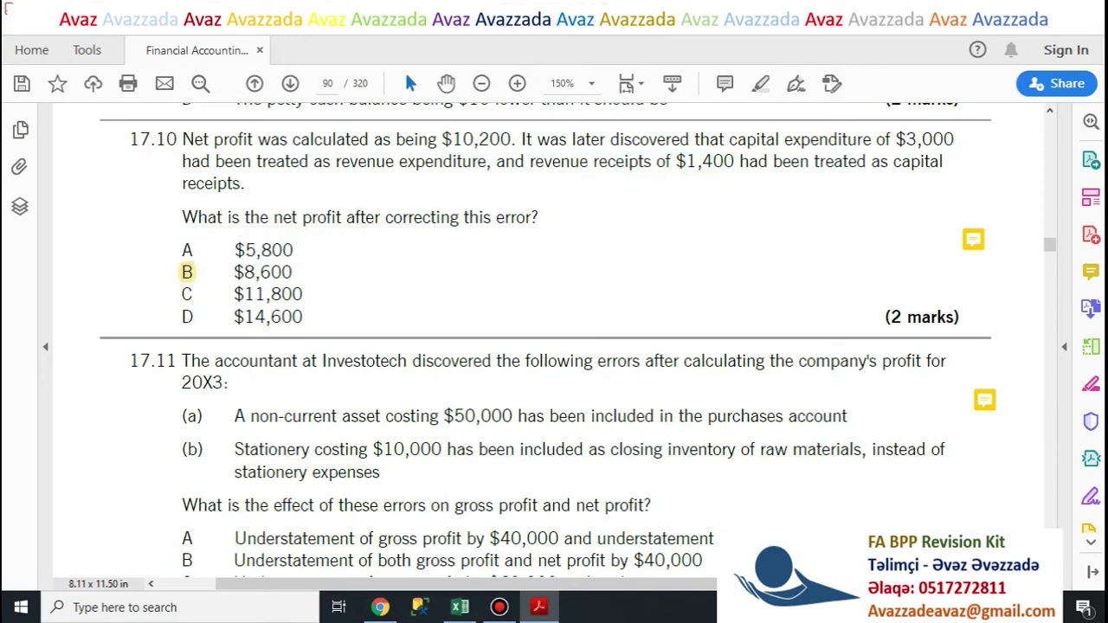
{"action": "mouse_move", "coordinate": [977, 235]}
Step: Return to Excel and undo the adjusted profit formula, the 1400 entry, the B6 label change and the clearing of C5:C6
{"action": "key", "text": "alt+Tab"}
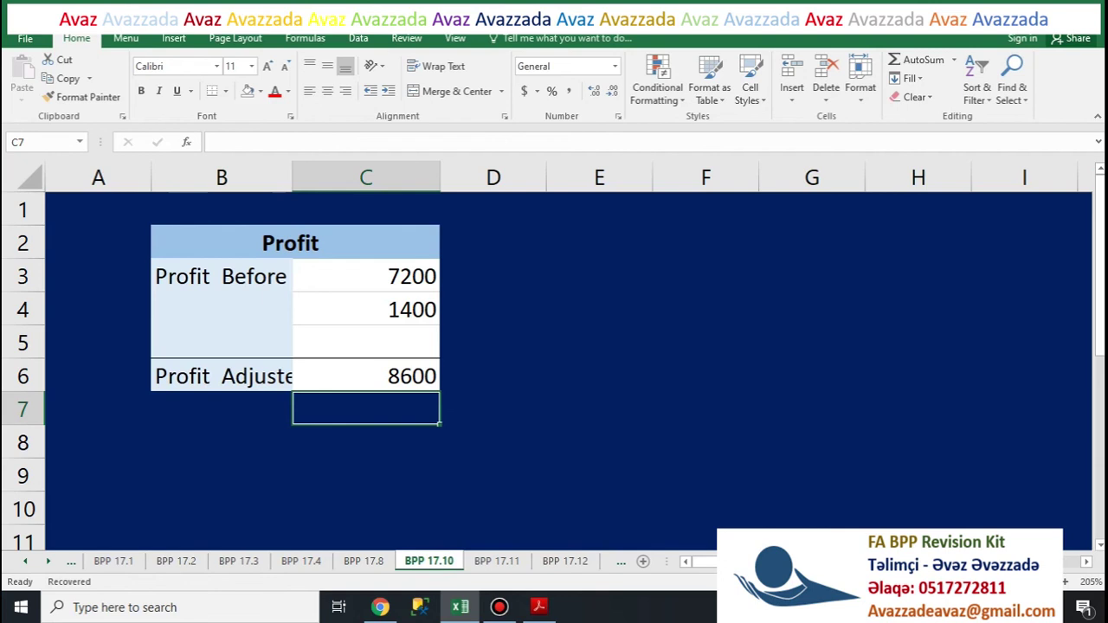
{"action": "key", "text": "Up"}
{"action": "key", "text": "Up"}
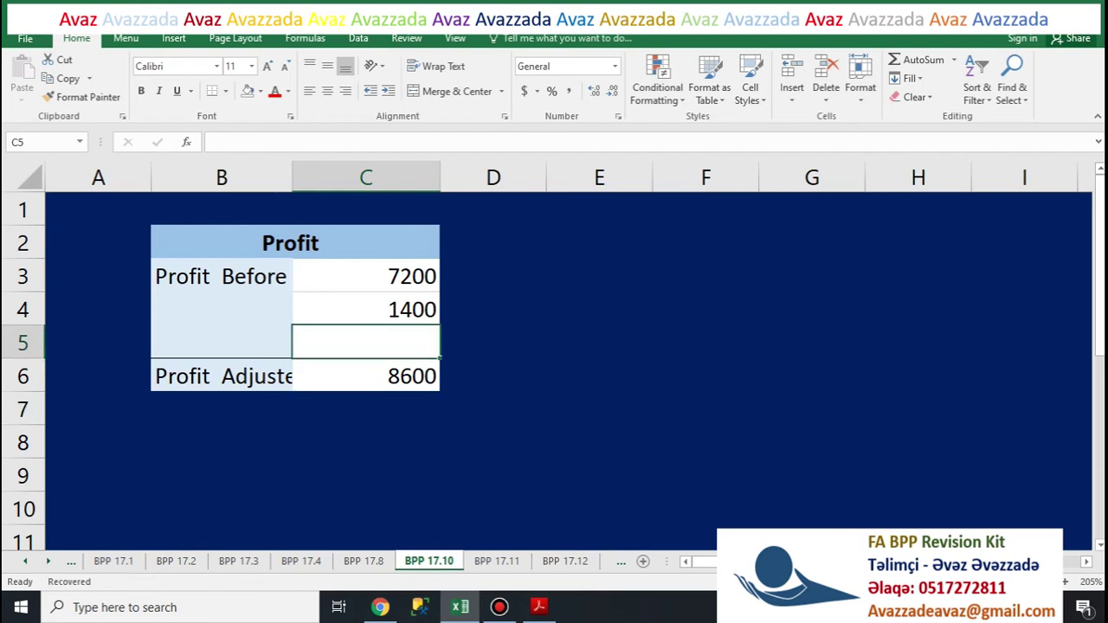
{"action": "key", "text": "ctrl+z"}
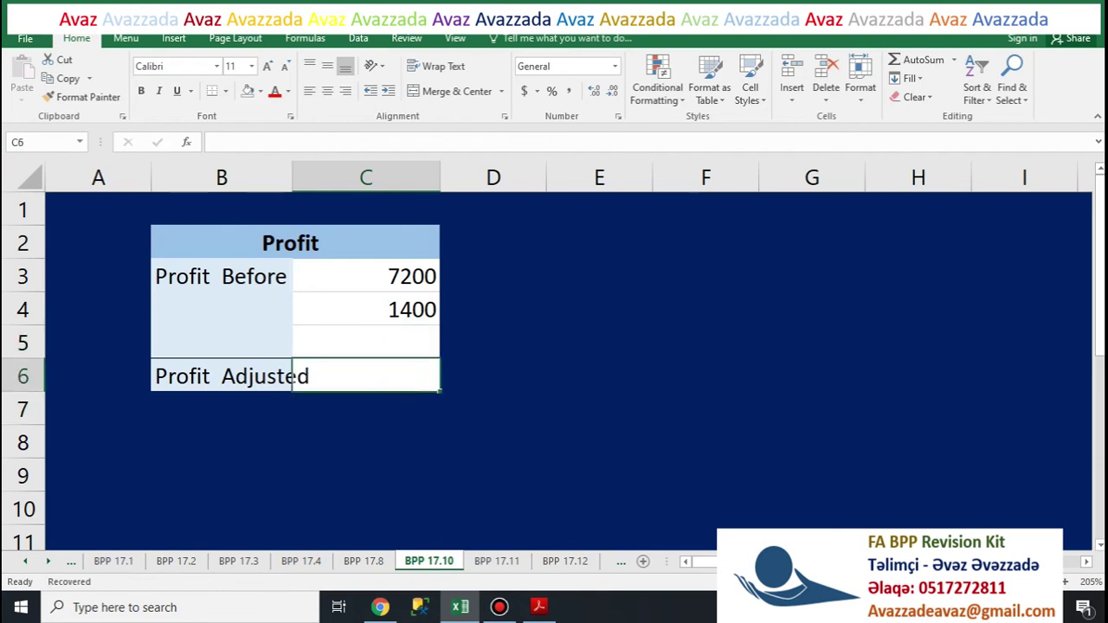
{"action": "key", "text": "ctrl+z"}
{"action": "key", "text": "ctrl+z"}
{"action": "key", "text": "ctrl+z"}
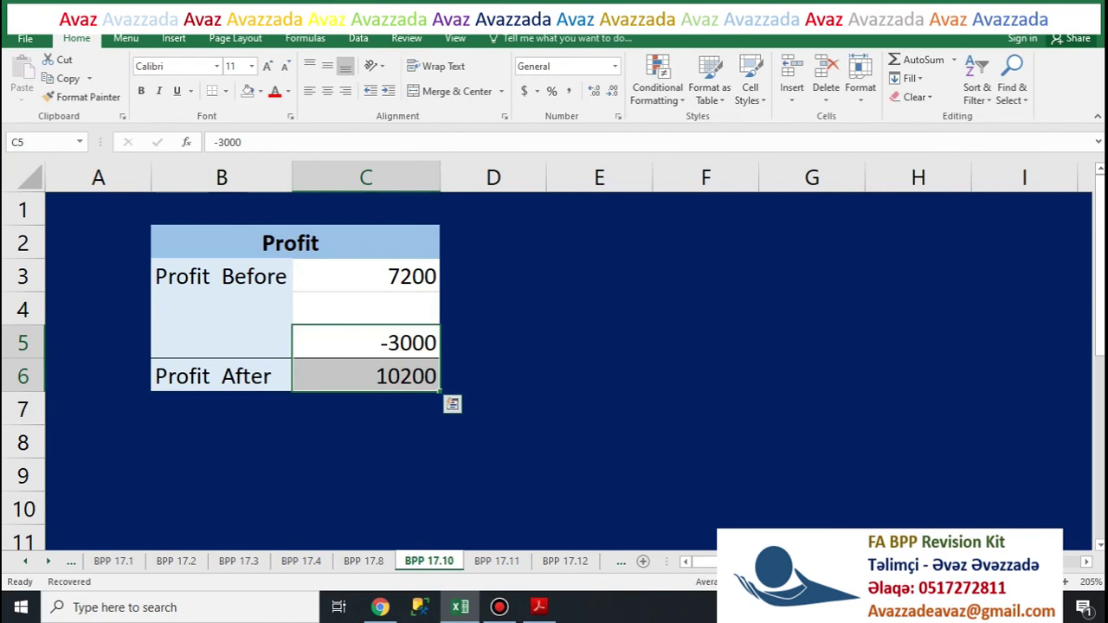
{"action": "key", "text": "Up"}
{"action": "key", "text": "Up"}
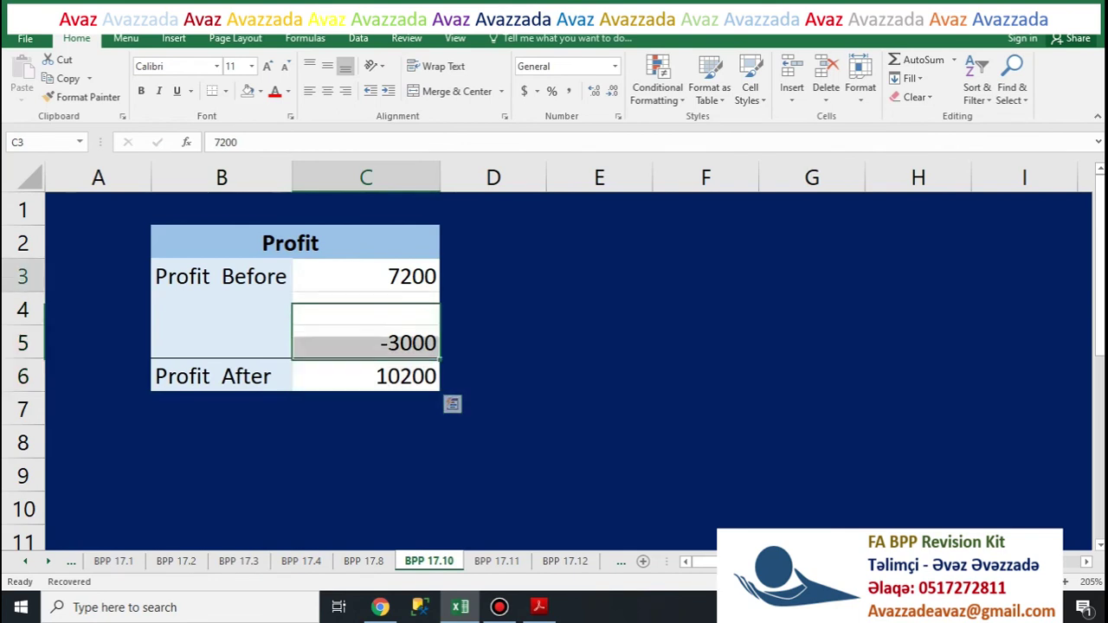
Step: Change the Profit Before value in C3 to 13200
{"action": "key", "text": "F2"}
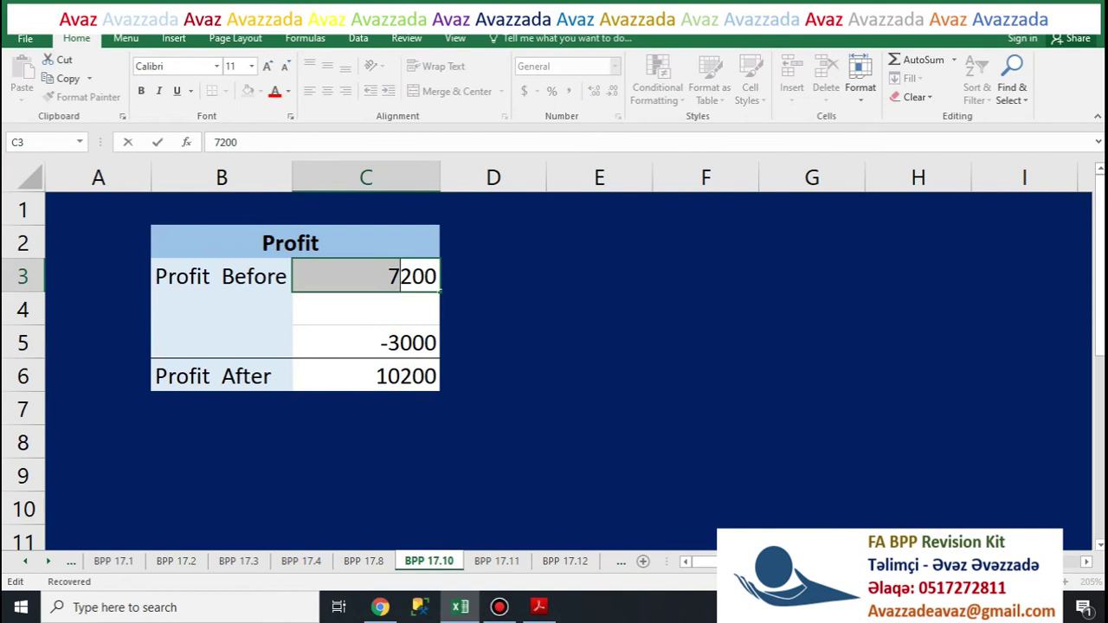
{"action": "key", "text": "shift+Left"}
{"action": "type", "text": "13"}
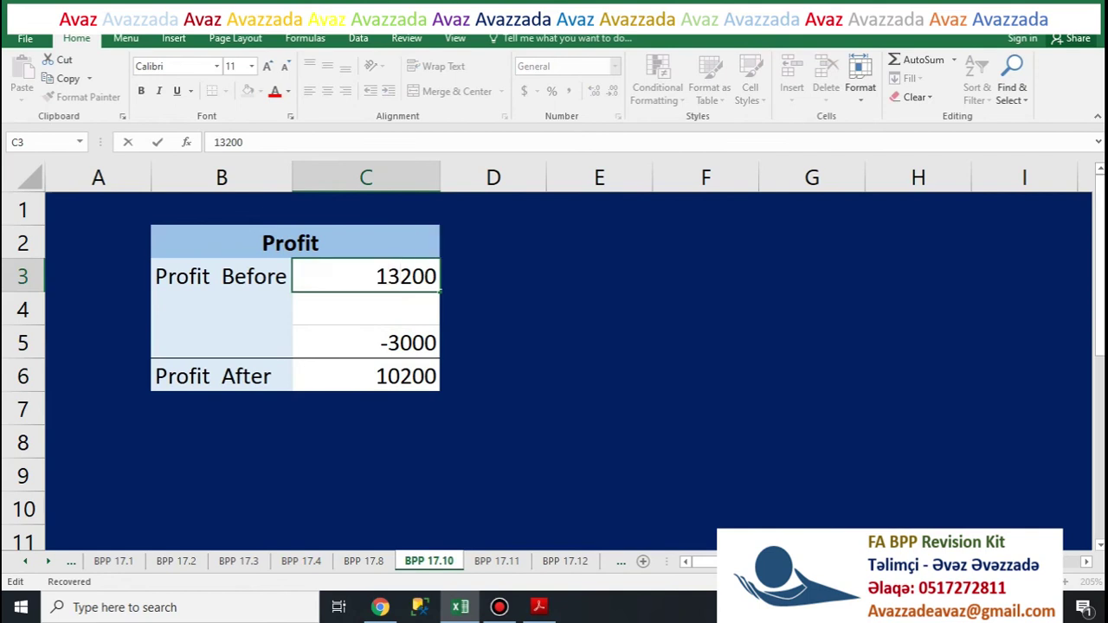
{"action": "key", "text": "Return"}
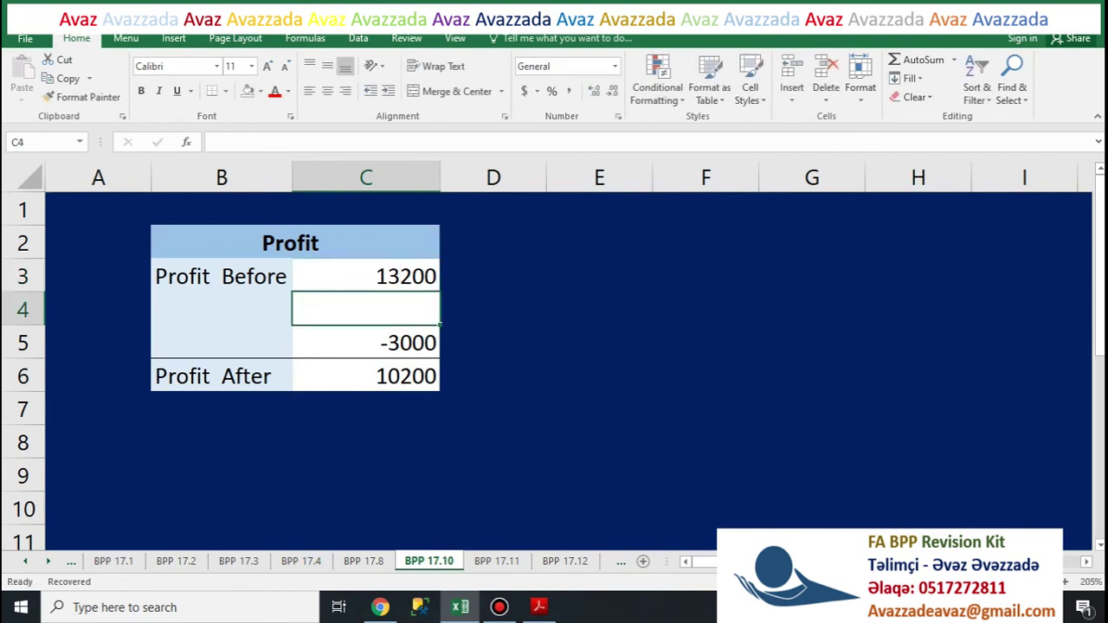
Step: Clear the deduction and the Profit After amount in cells C5:C6
{"action": "left_click", "coordinate": [365, 375]}
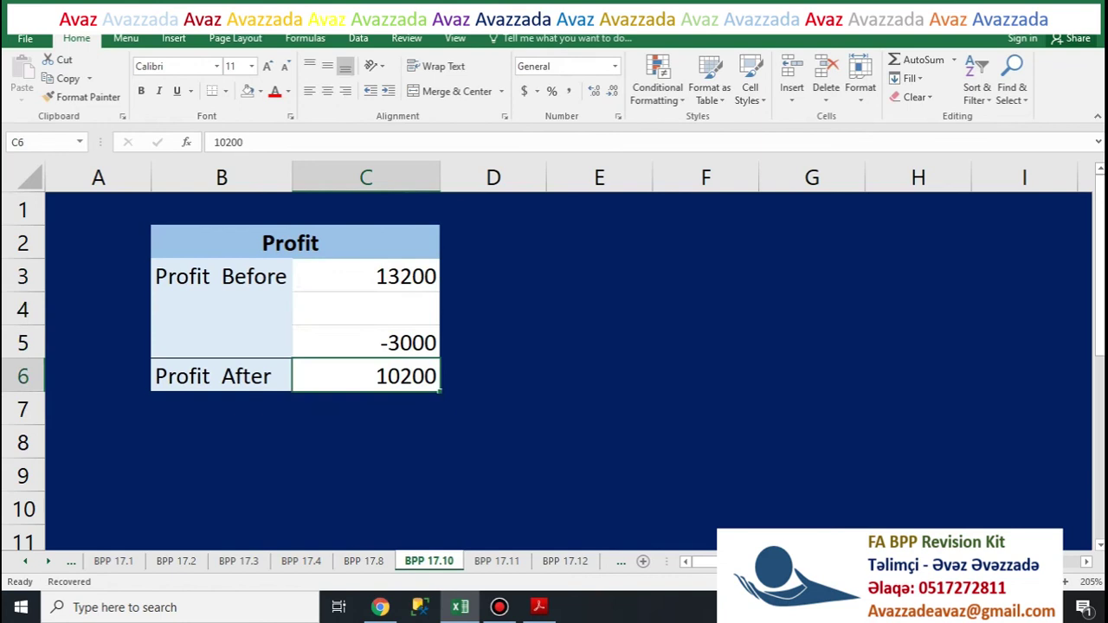
{"action": "left_click", "coordinate": [365, 343]}
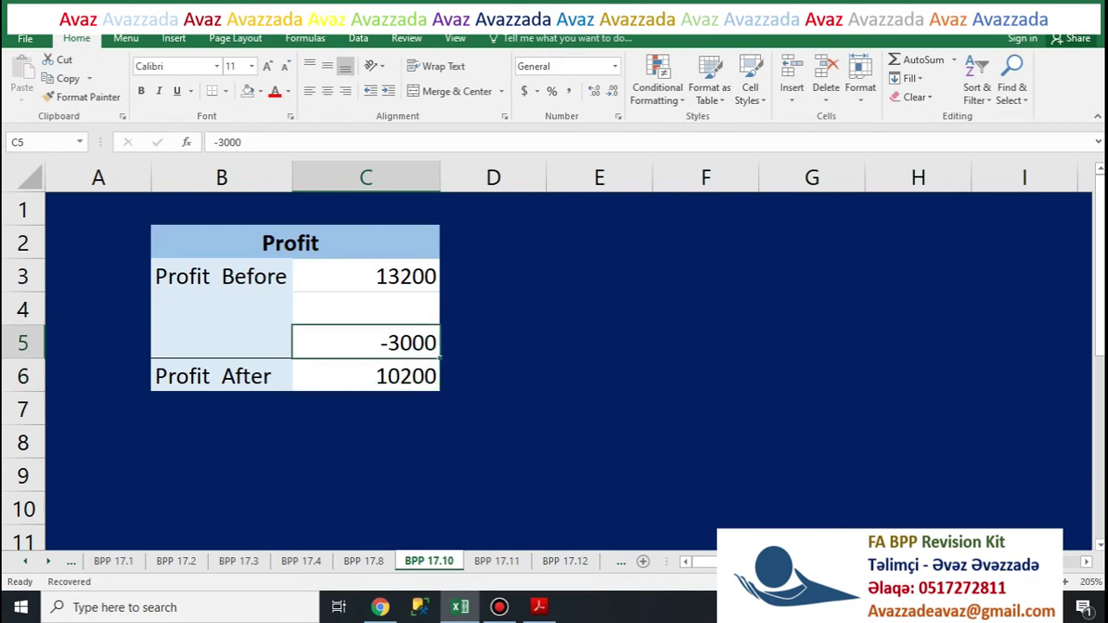
{"action": "key", "text": "shift+Down"}
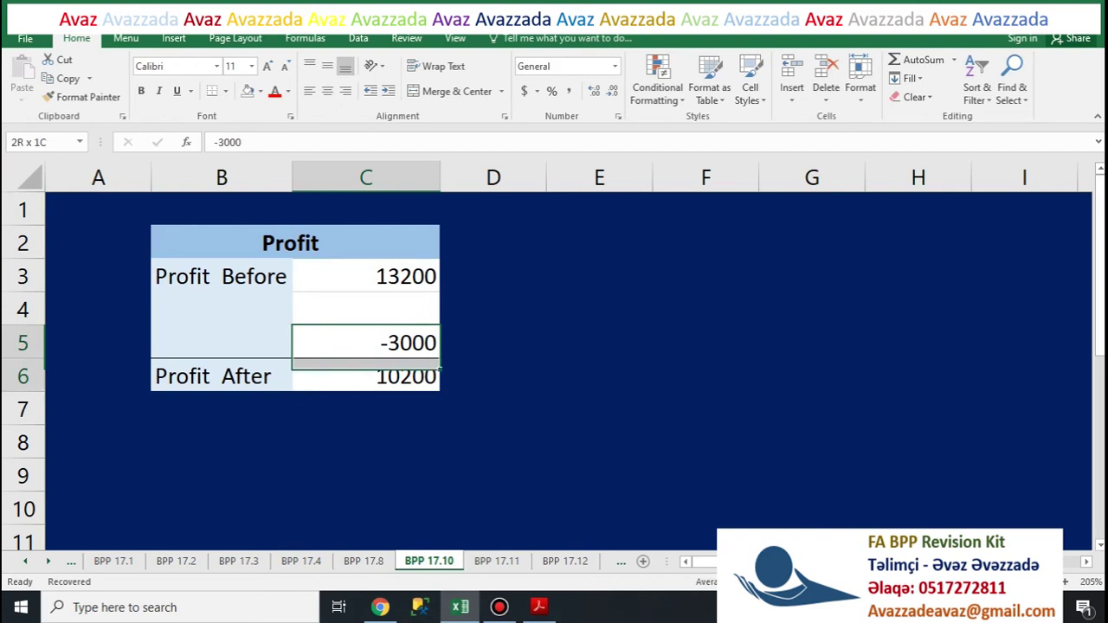
{"action": "left_click_drag", "start_coordinate": [365, 376], "coordinate": [366, 376]}
{"action": "key", "text": "Delete"}
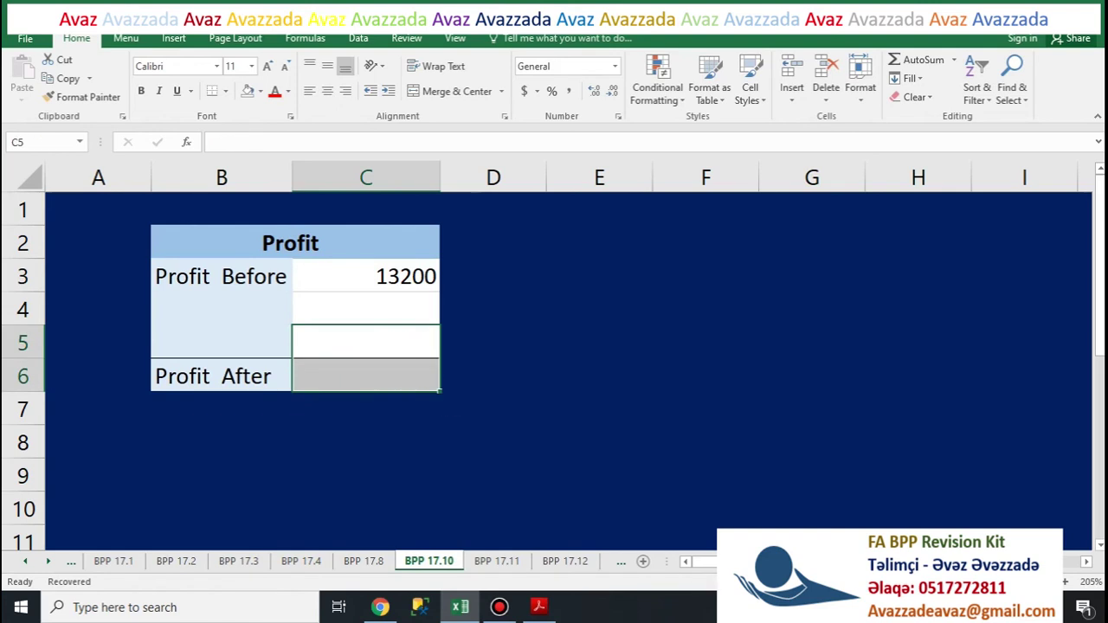
Step: Change the label in B6 to Profit Adjusted
{"action": "double_click", "coordinate": [263, 376]}
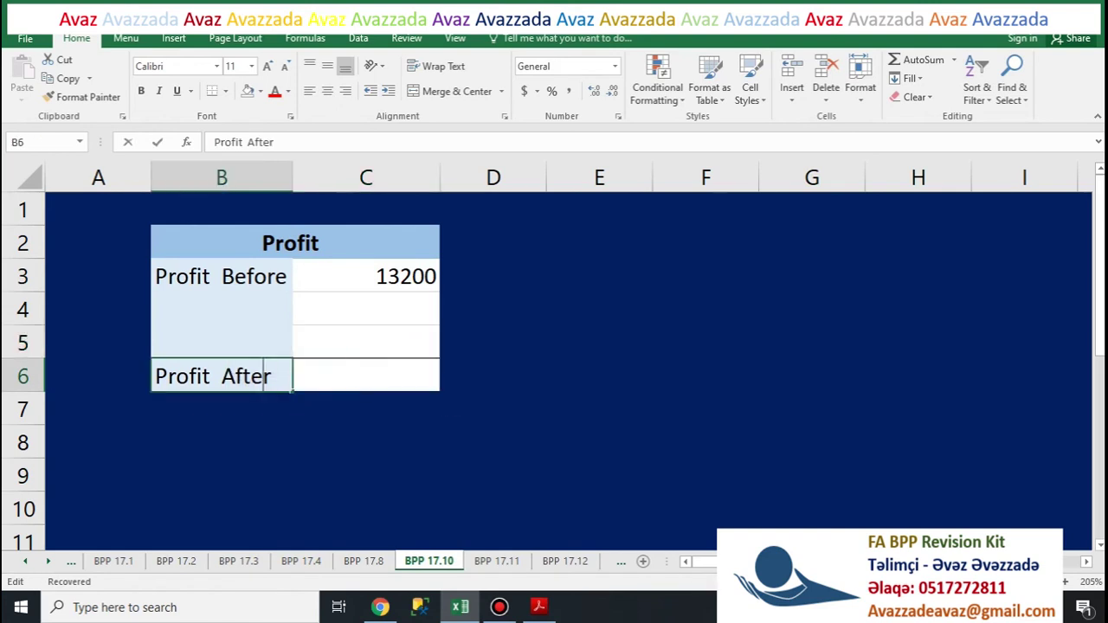
{"action": "left_click_drag", "start_coordinate": [271, 376], "coordinate": [222, 376]}
{"action": "type", "text": "Ad"}
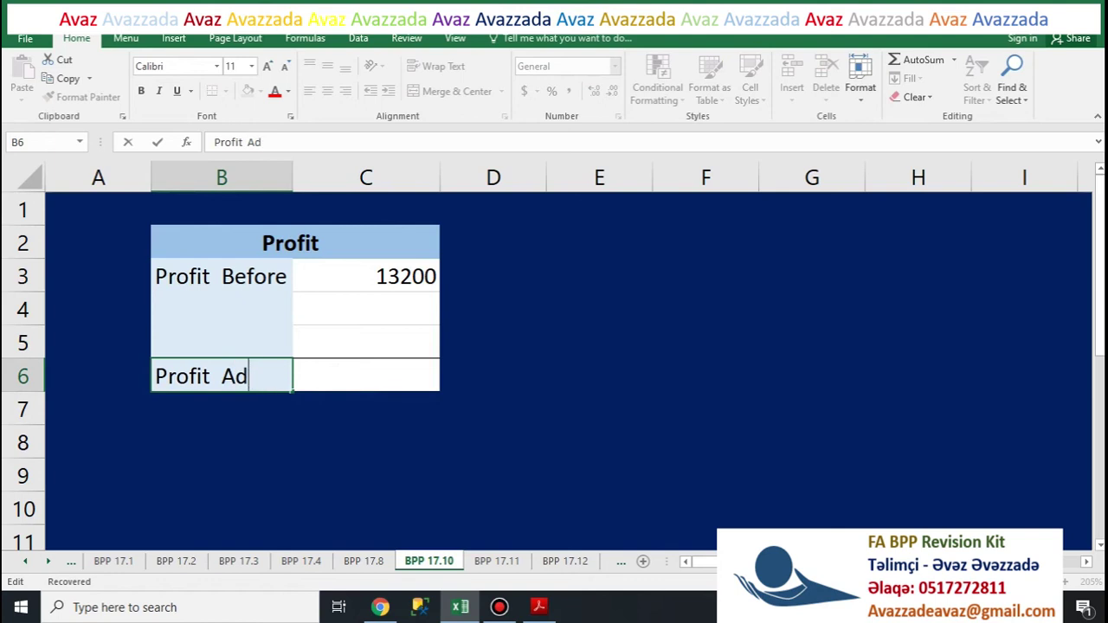
{"action": "type", "text": "justed"}
{"action": "key", "text": "Return"}
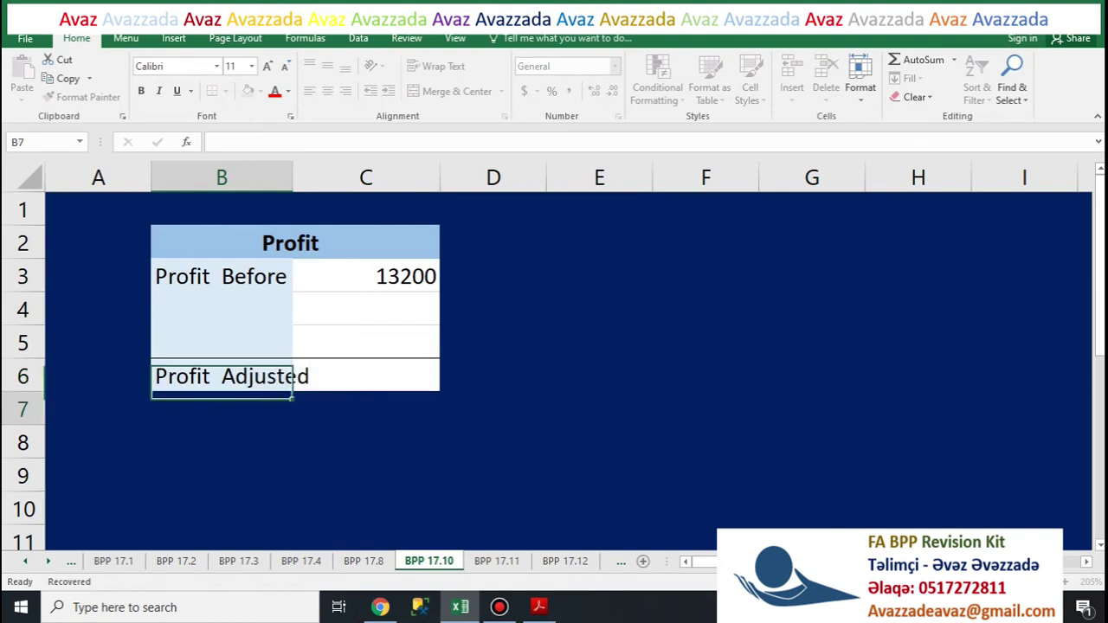
Step: Check the revenue receipts amount of question 17.10 in the PDF and enter 1400 in C5 of the Profit table
{"action": "key", "text": "Right"}
{"action": "key", "text": "Up"}
{"action": "key", "text": "Up"}
{"action": "key", "text": "Up"}
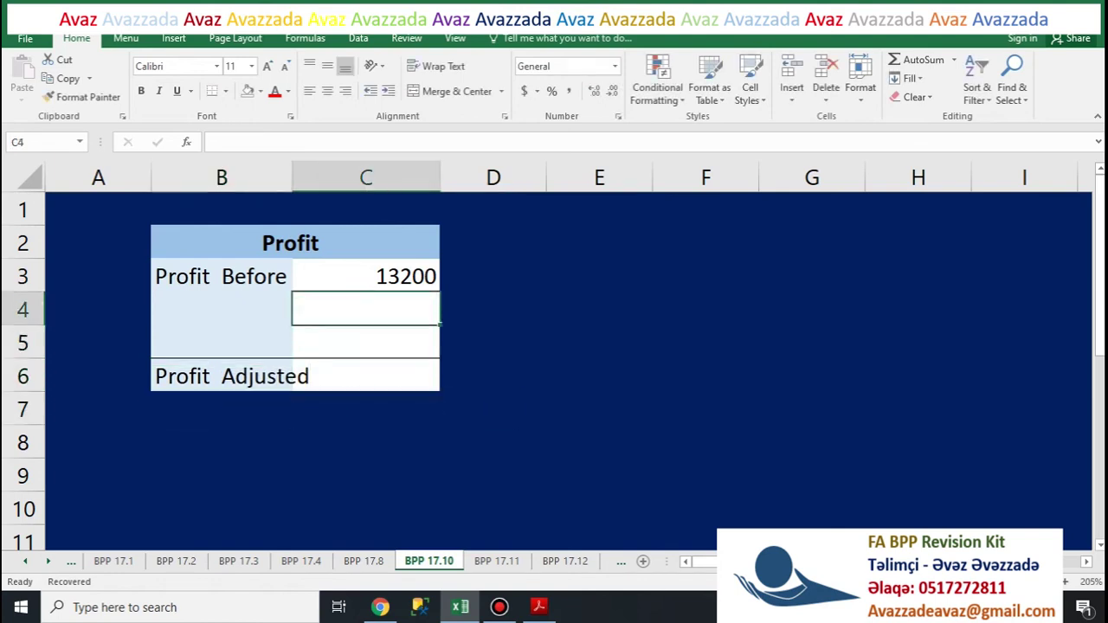
{"action": "key", "text": "Down"}
{"action": "key", "text": "alt+Tab"}
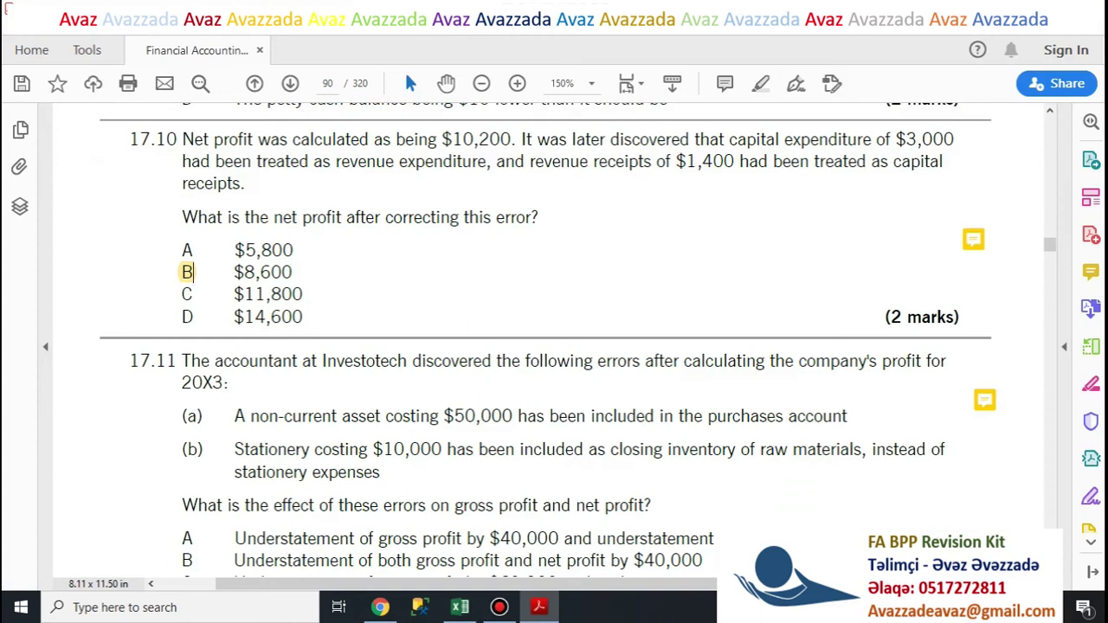
{"action": "key", "text": "alt+Tab"}
{"action": "type", "text": "1400"}
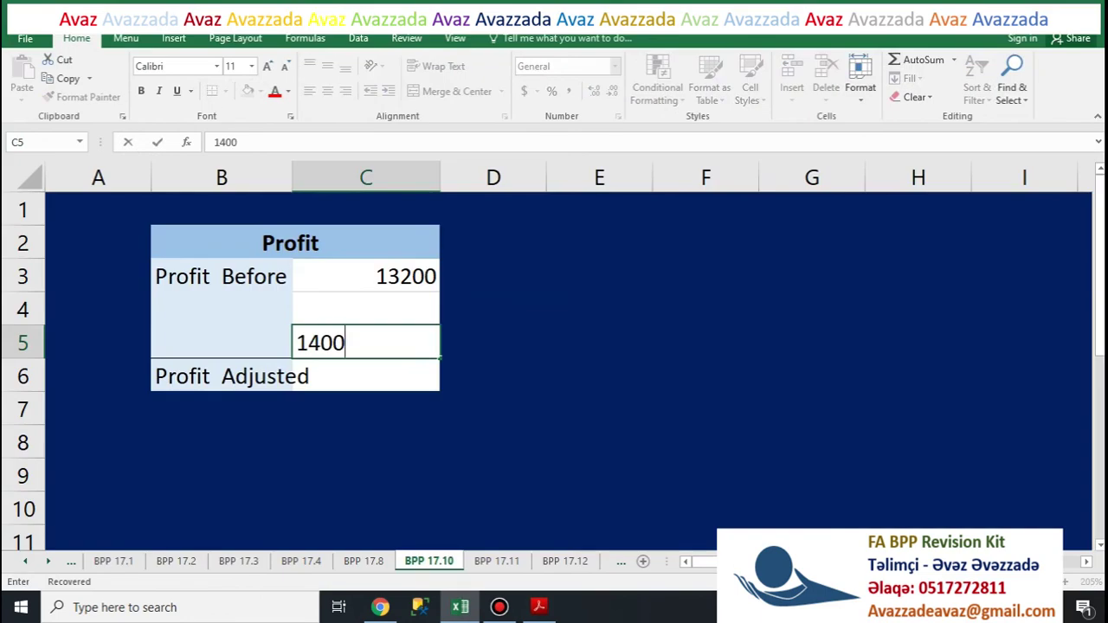
{"action": "key", "text": "Return"}
Step: Calculate the adjusted profit in C6 with the formula =C3+C5
{"action": "type", "text": "="}
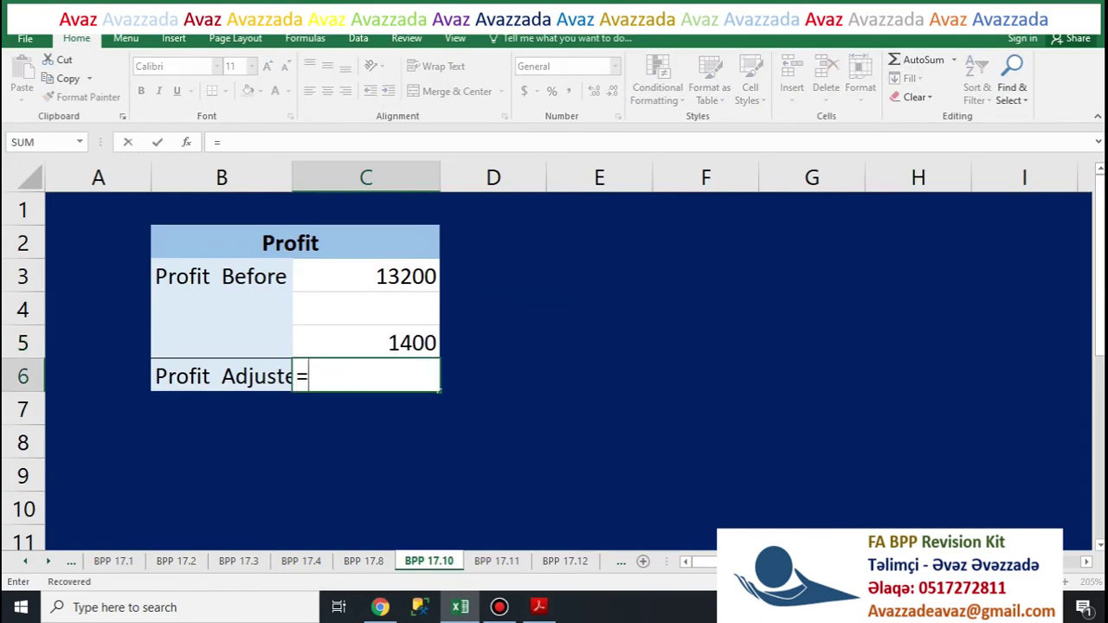
{"action": "left_click", "coordinate": [365, 277]}
{"action": "type", "text": "+"}
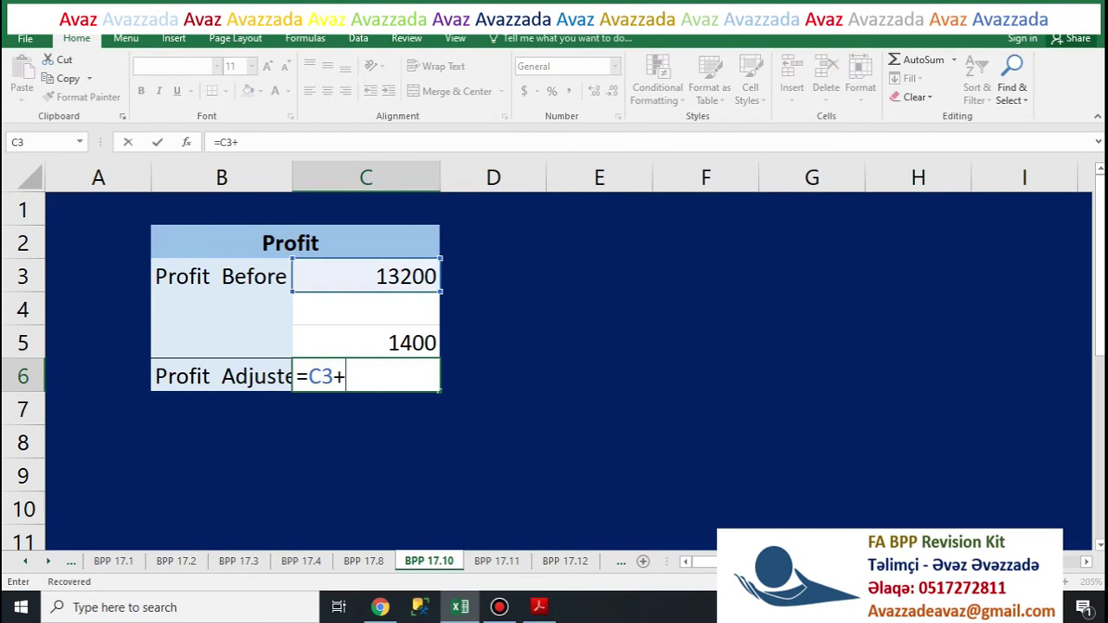
{"action": "key", "text": "Up"}
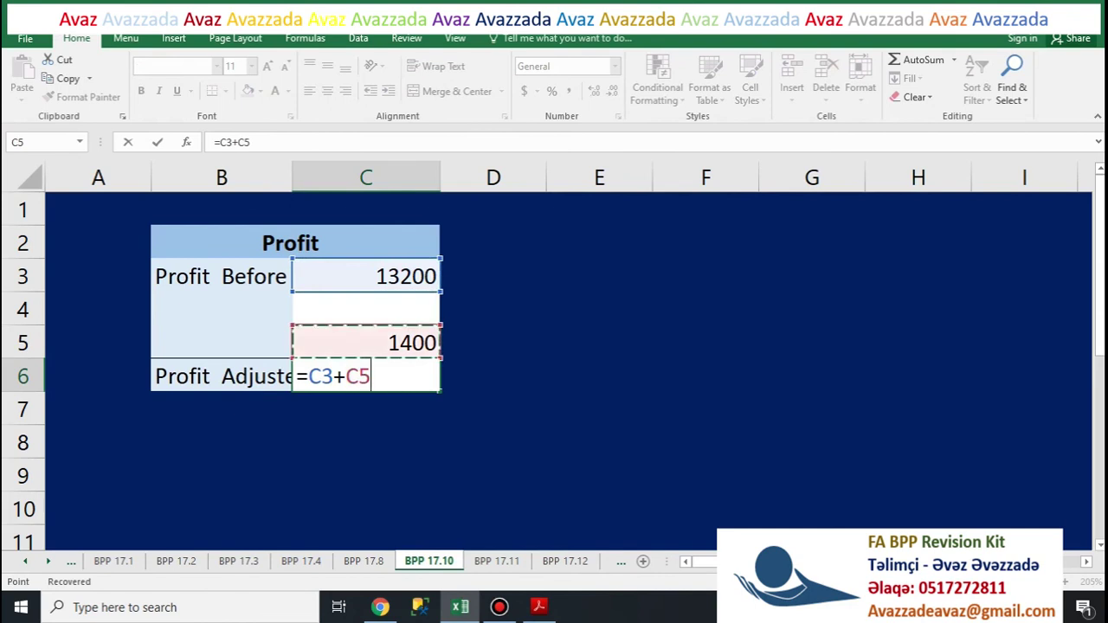
{"action": "key", "text": "Return"}
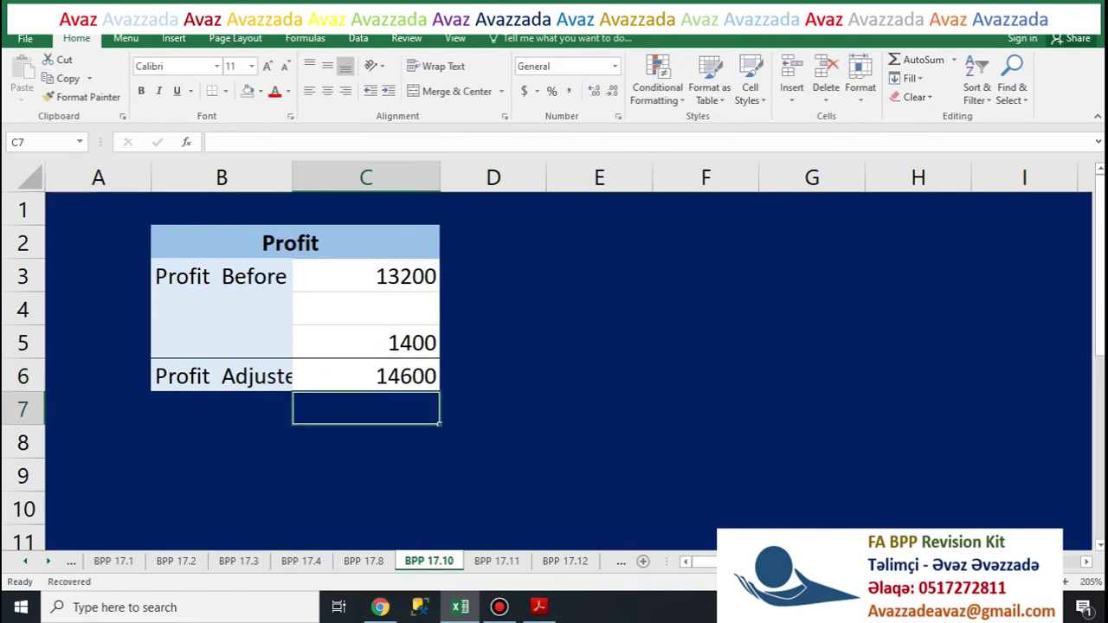
Step: Switch to the PDF and highlight answer option D of question 17.10 in place of option B
{"action": "key", "text": "alt+Tab"}
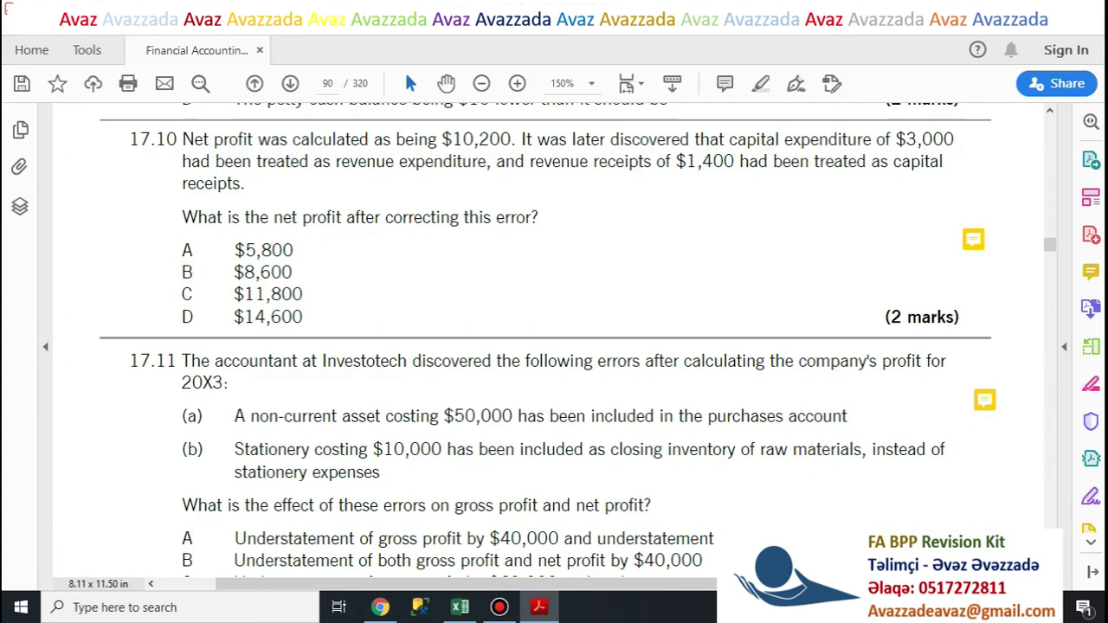
{"action": "double_click", "coordinate": [188, 317]}
{"action": "left_click", "coordinate": [202, 287]}
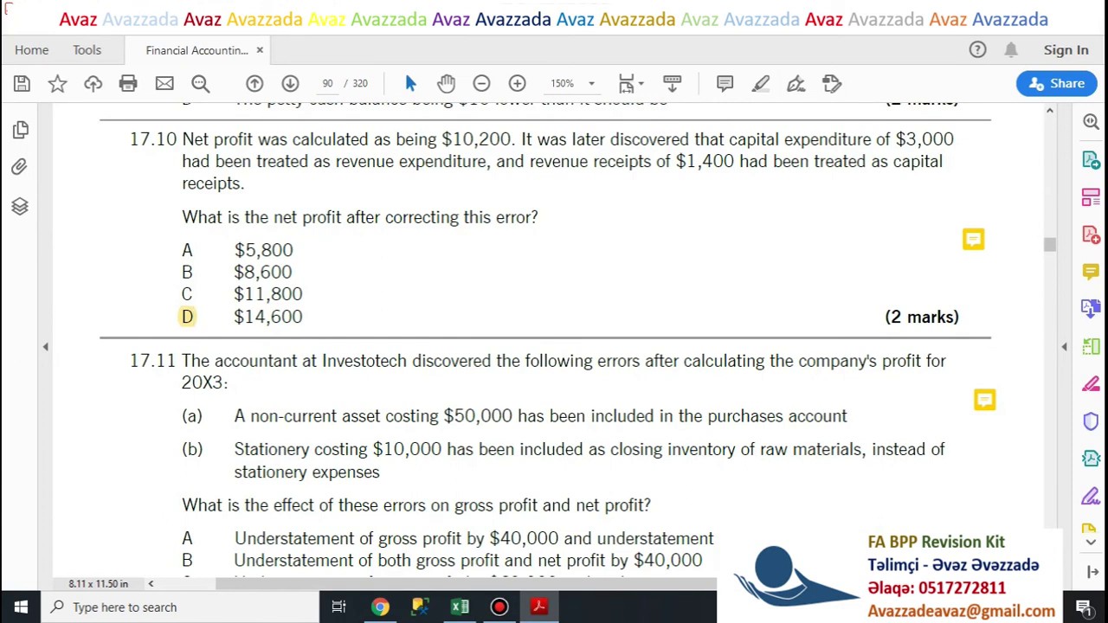
Step: Read question 17.11 in the PDF, then switch to Excel and open the BPP 17.11 sheet at its SOFP
{"action": "scroll", "coordinate": [548, 340], "scroll_direction": "down", "scroll_amount": 3}
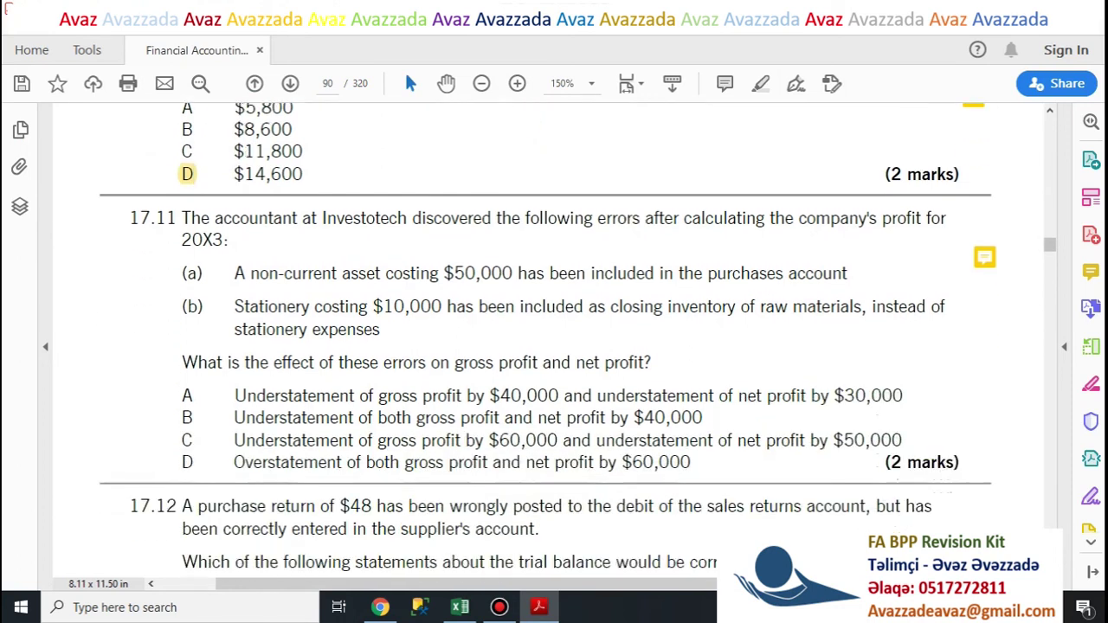
{"action": "scroll", "coordinate": [548, 340], "scroll_direction": "down", "scroll_amount": 2}
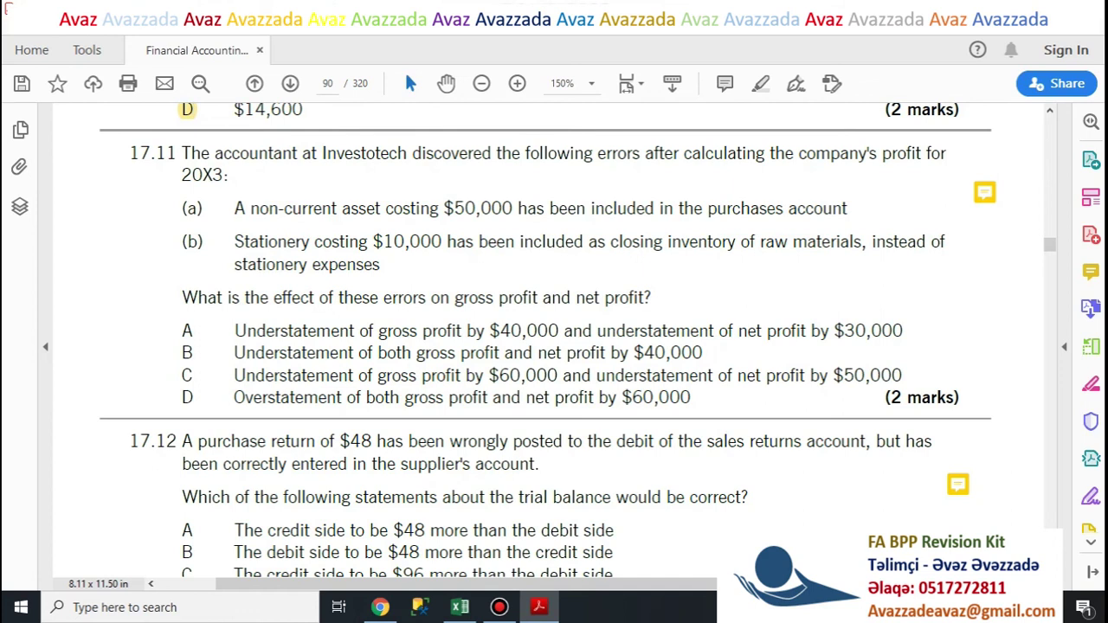
{"action": "key", "text": "alt+Tab"}
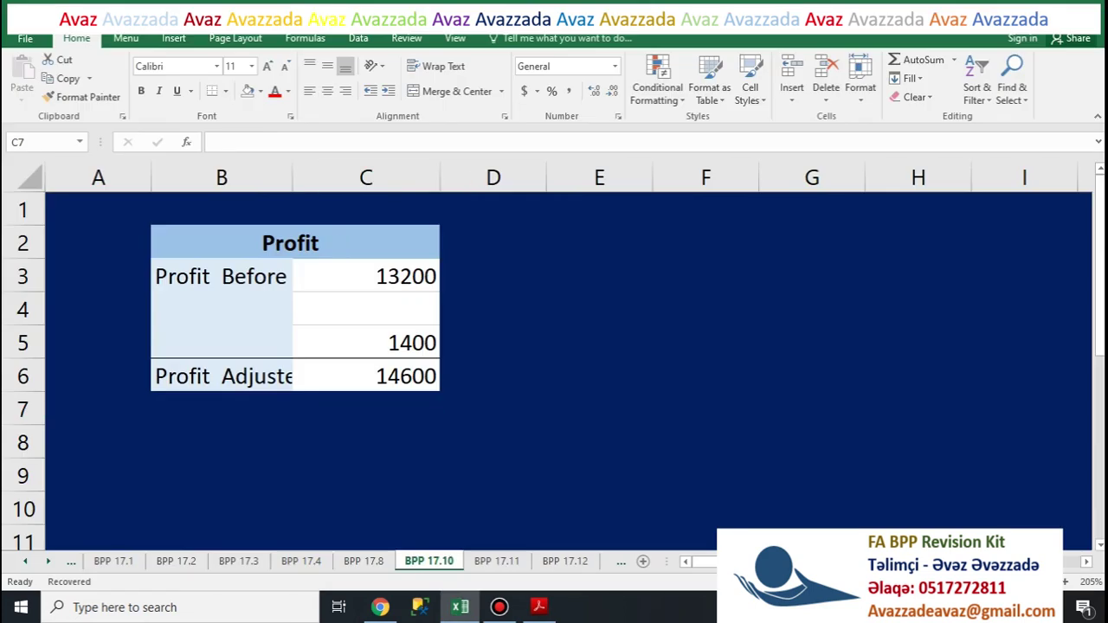
{"action": "left_click", "coordinate": [496, 561]}
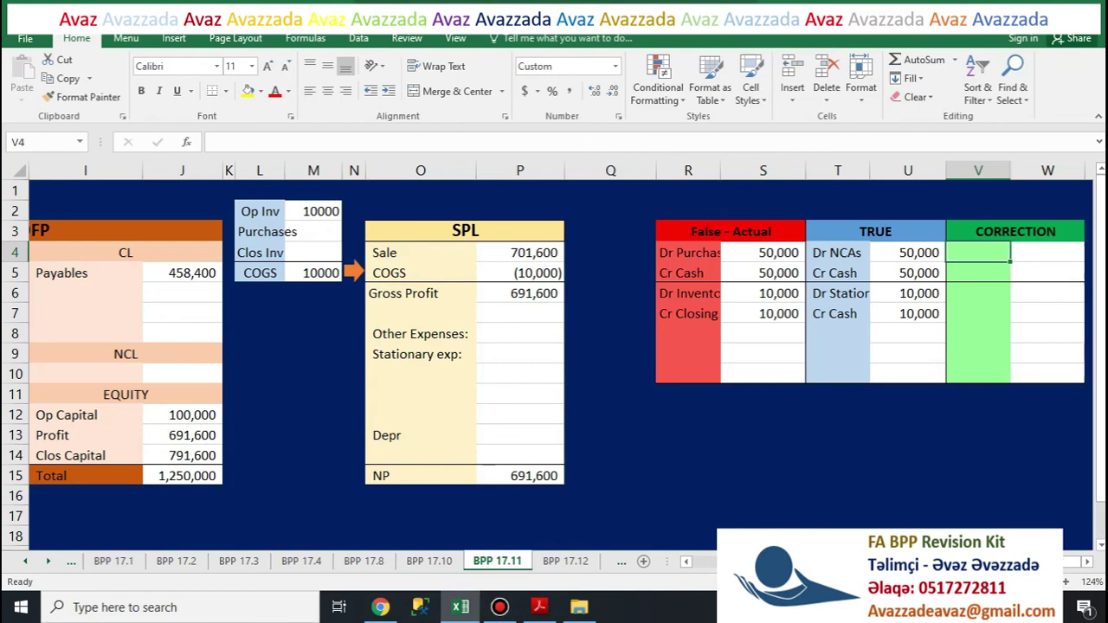
{"action": "left_click", "coordinate": [838, 394]}
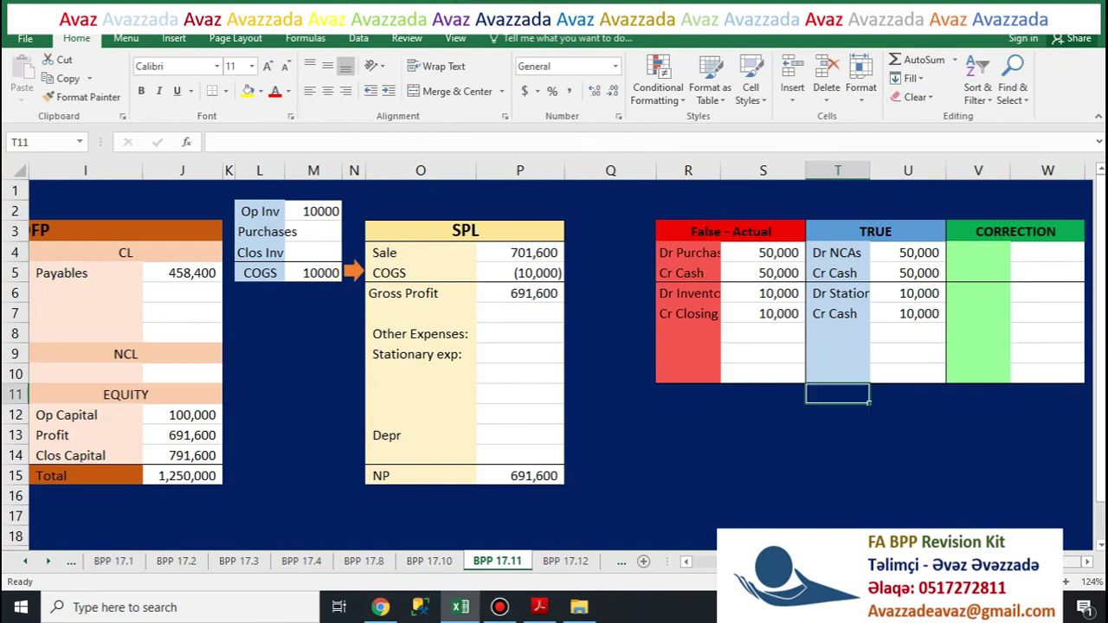
{"action": "scroll", "coordinate": [561, 342], "scroll_direction": "left", "scroll_amount": 5}
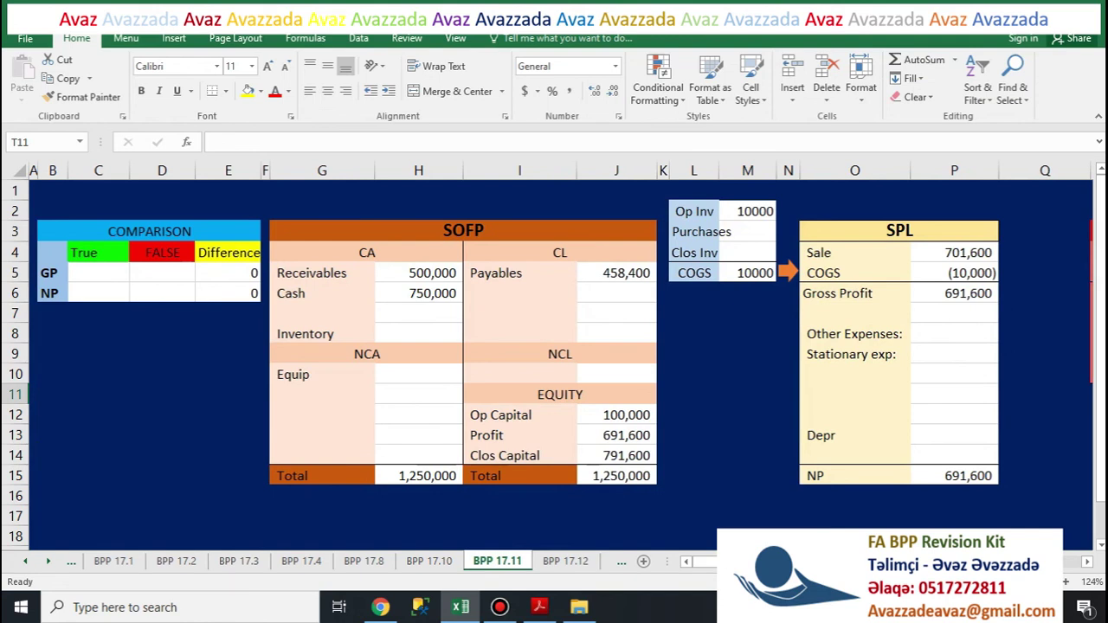
{"action": "left_click", "coordinate": [520, 272]}
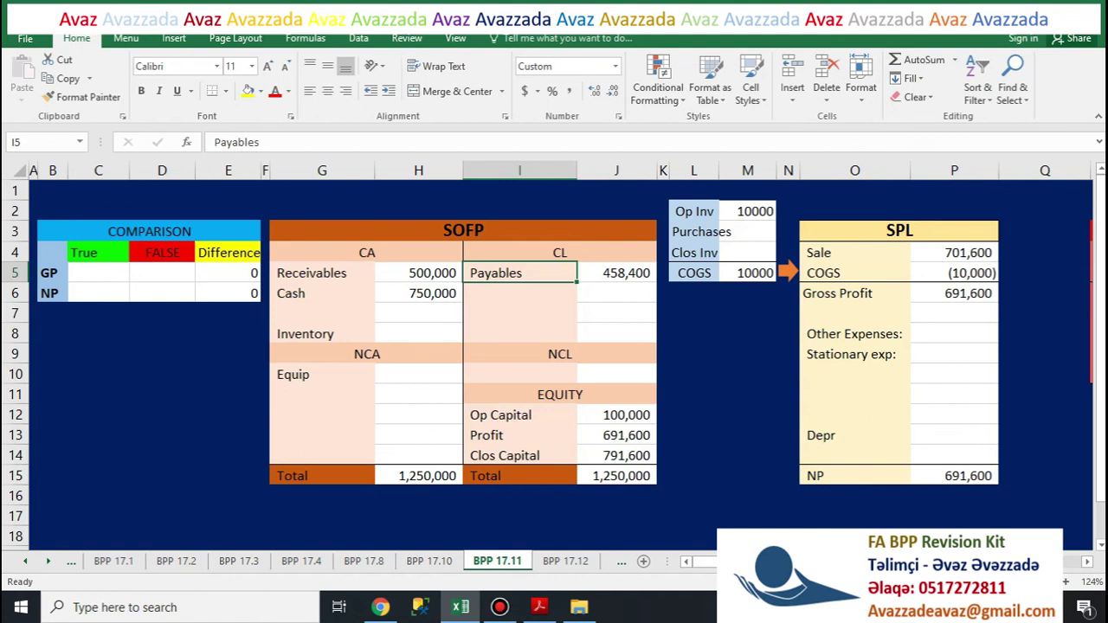
{"action": "left_click", "coordinate": [616, 435]}
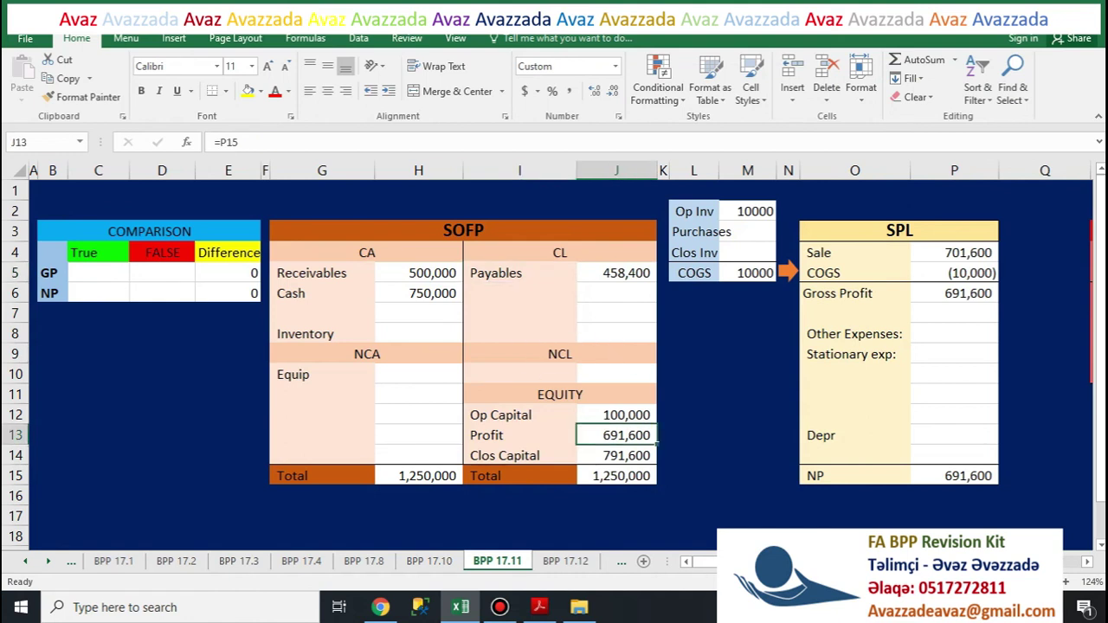
{"action": "left_click_drag", "start_coordinate": [511, 435], "coordinate": [616, 436]}
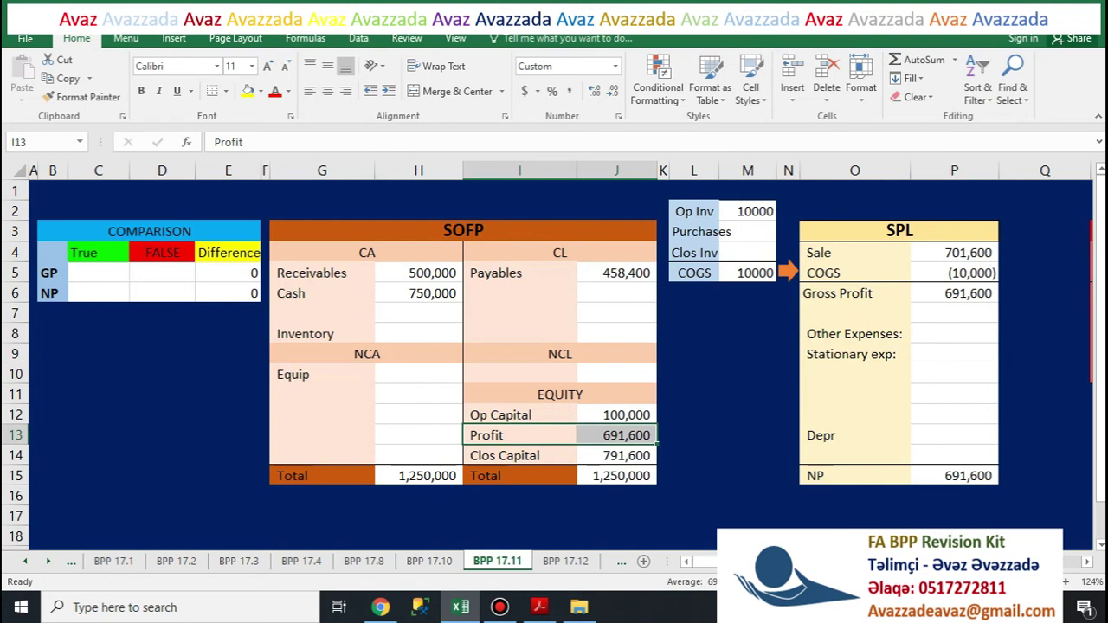
{"action": "type", "text": "h"}
{"action": "key", "text": "BackSpace"}
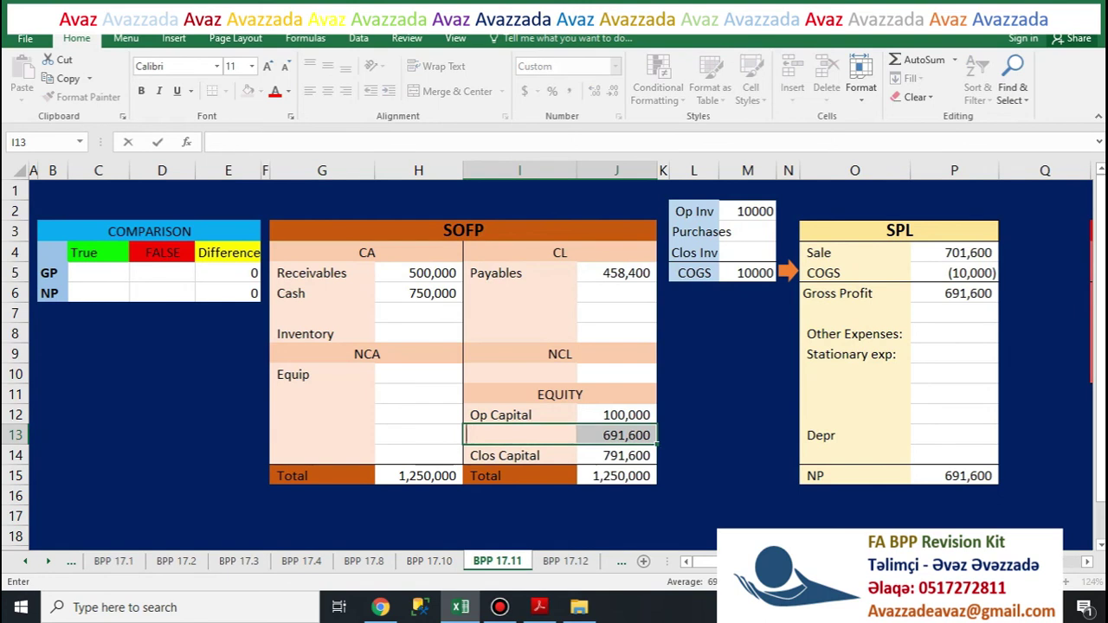
{"action": "key", "text": "alt"}
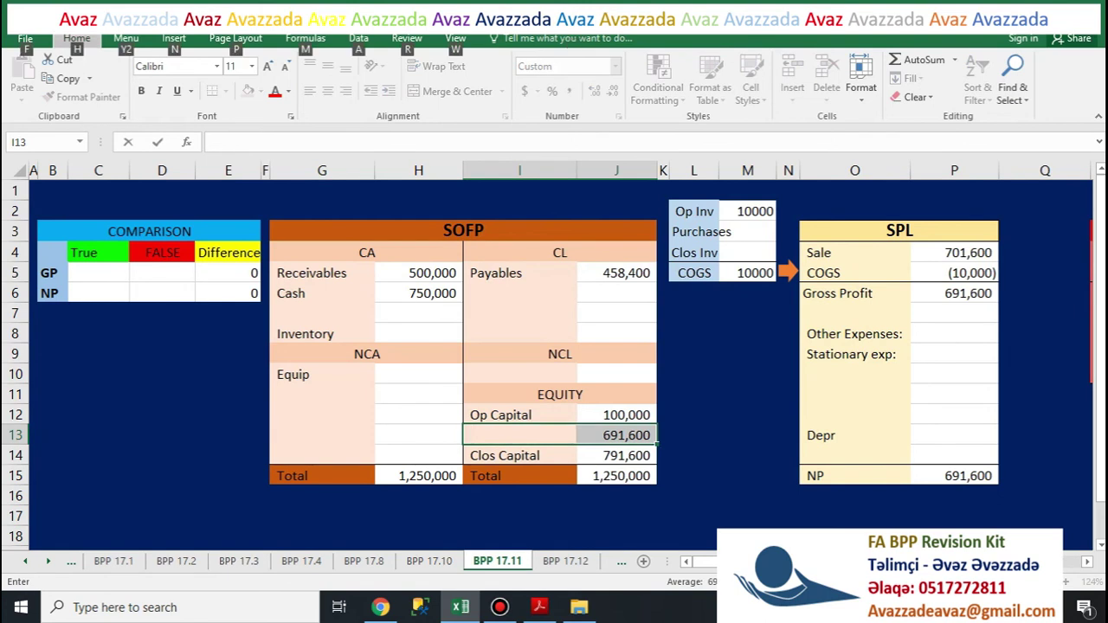
{"action": "key", "text": "h"}
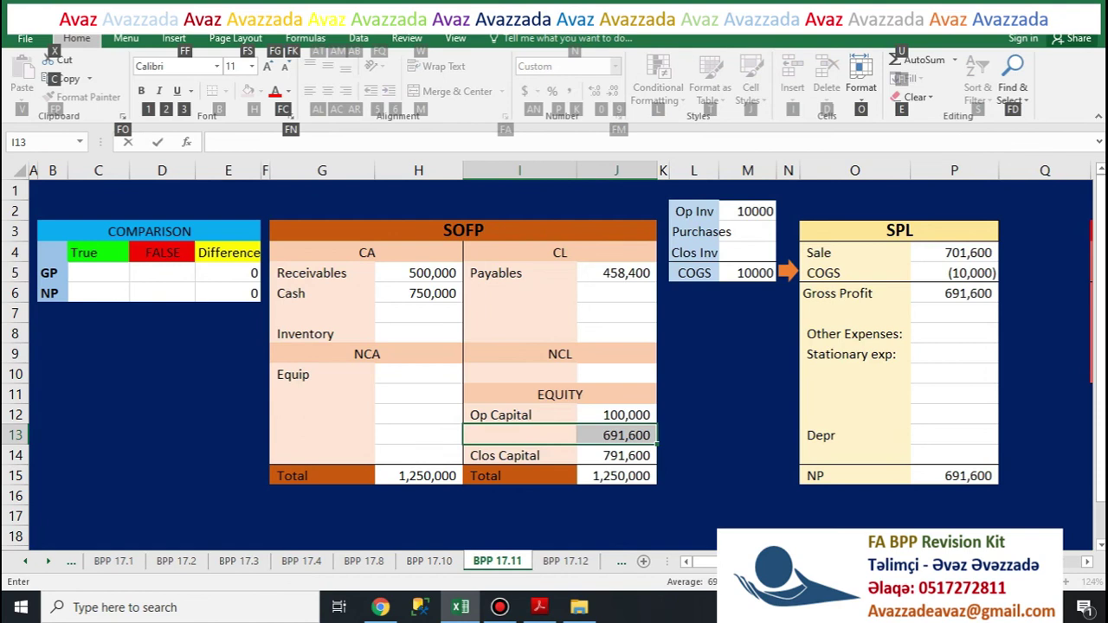
{"action": "key", "text": "o"}
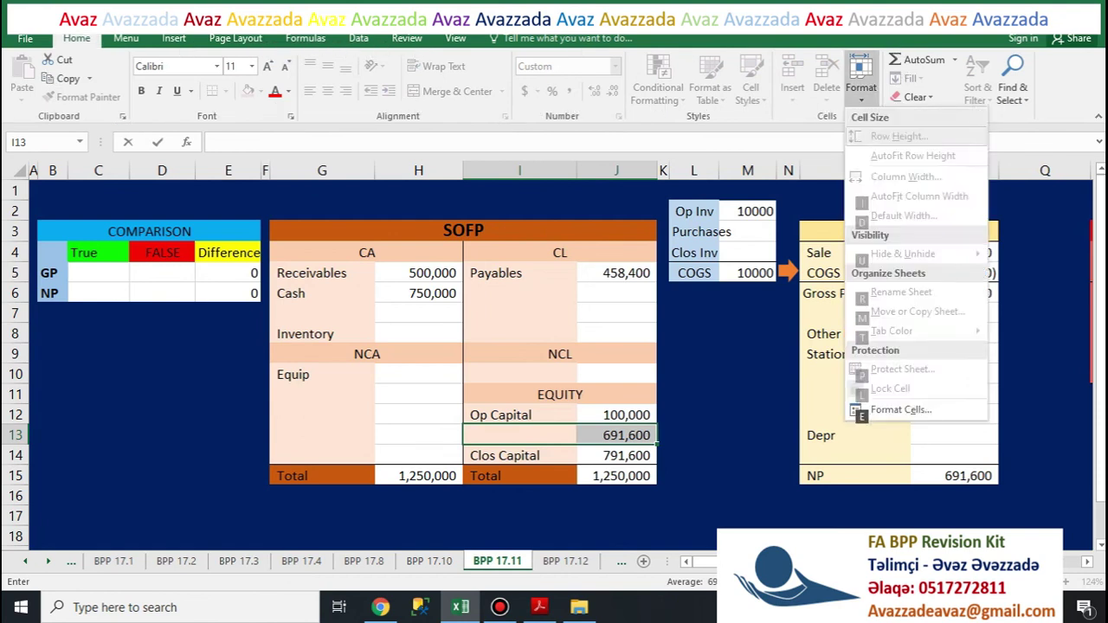
{"action": "key", "text": "Escape"}
{"action": "key", "text": "Escape"}
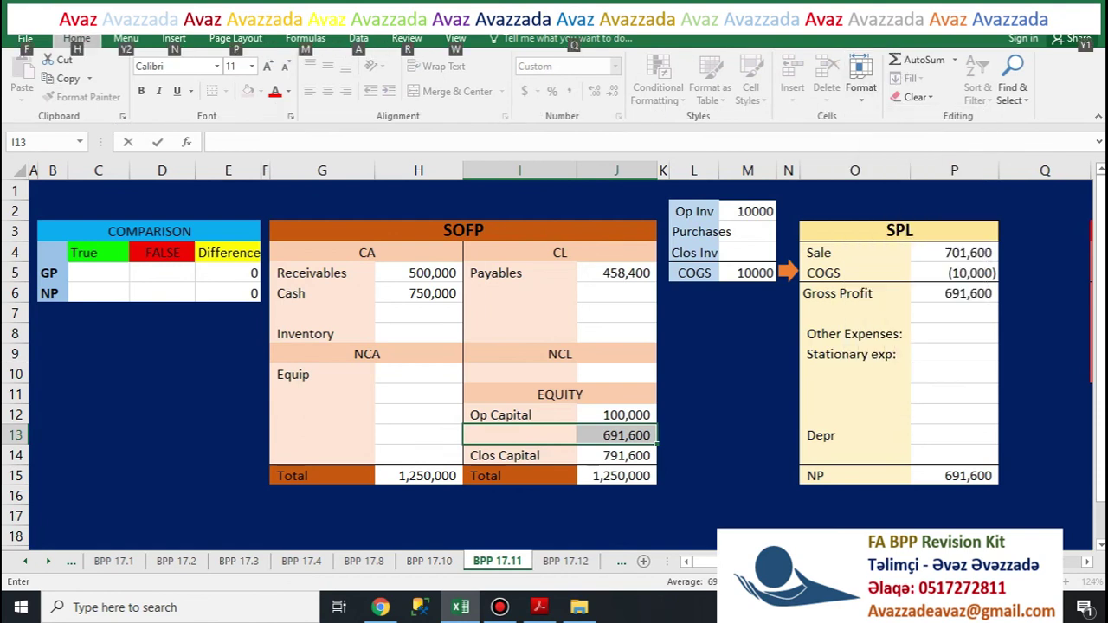
{"action": "key", "text": "Escape"}
{"action": "type", "text": "Profit"}
{"action": "left_click", "coordinate": [693, 414]}
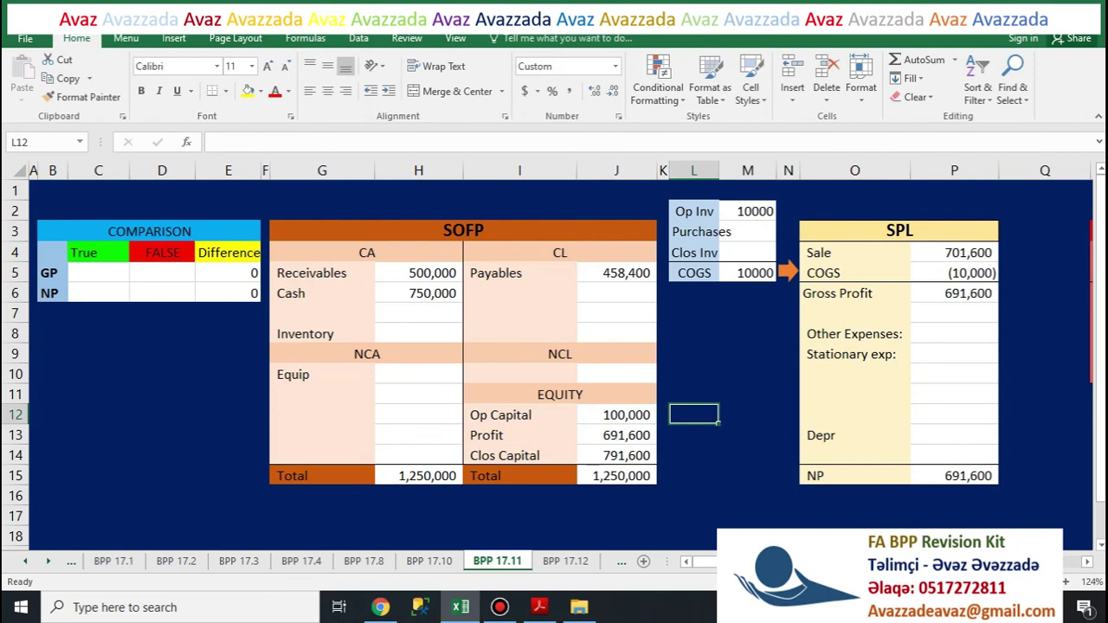
Step: Examine the SOFP profit row, the opening inventory and the GP and NP cells of the comparison table on BPP 17.11
{"action": "left_click_drag", "start_coordinate": [519, 434], "coordinate": [617, 434]}
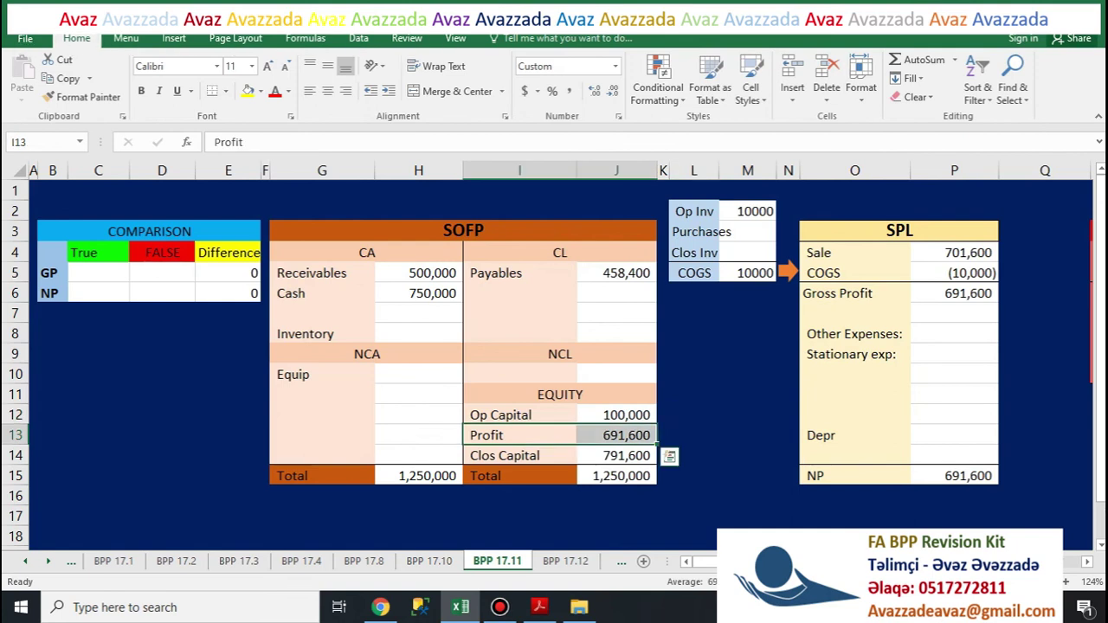
{"action": "key", "text": "Right"}
{"action": "key", "text": "Right"}
{"action": "key", "text": "Right"}
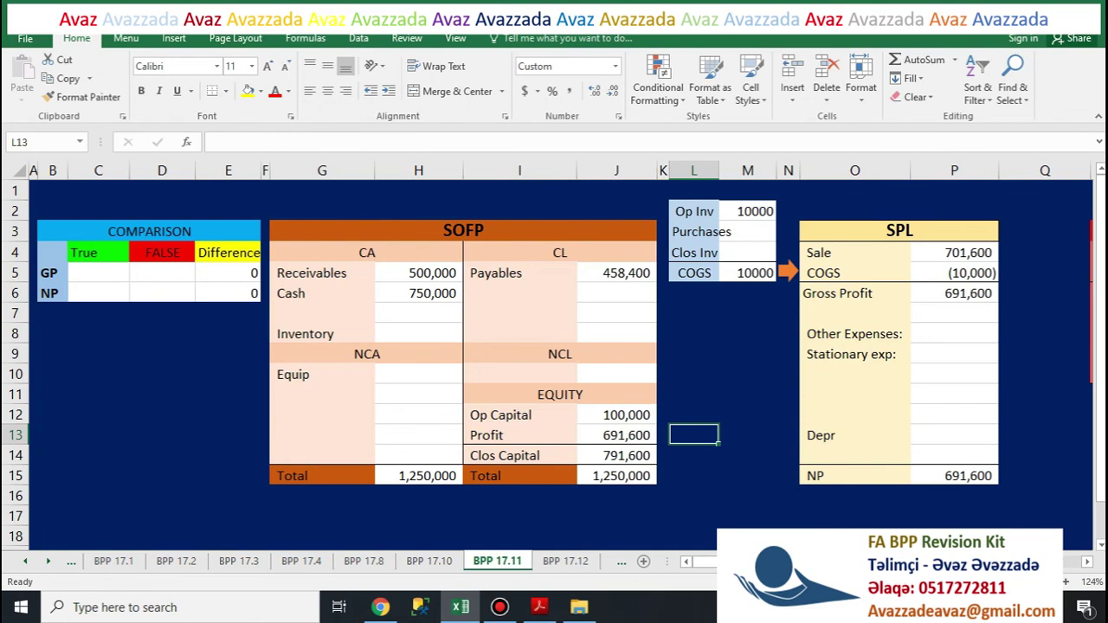
{"action": "left_click", "coordinate": [747, 211]}
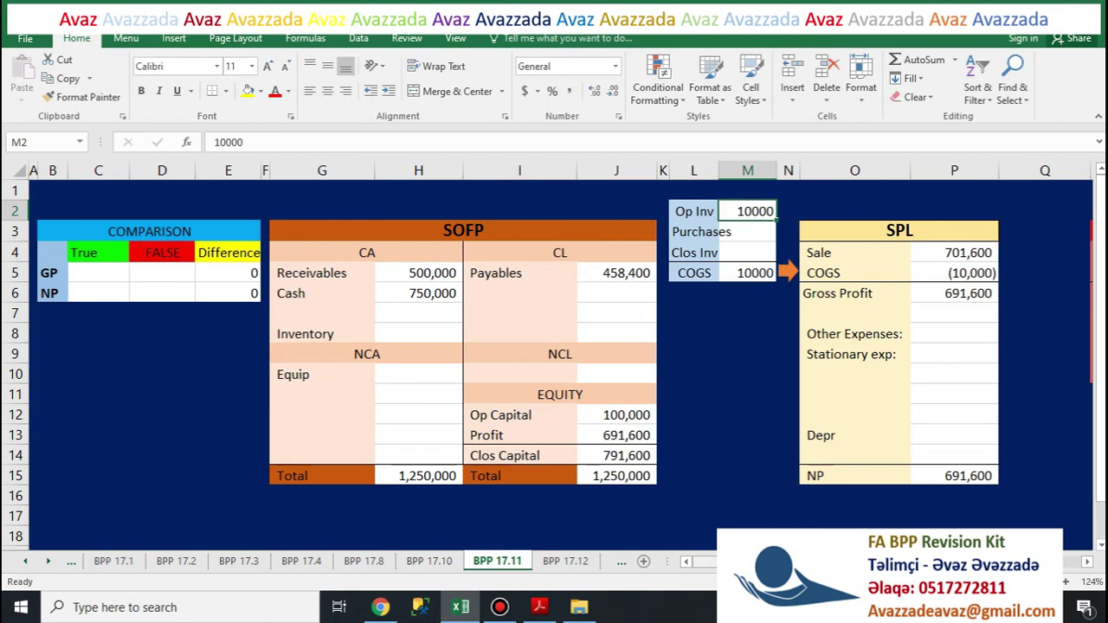
{"action": "left_click", "coordinate": [162, 273]}
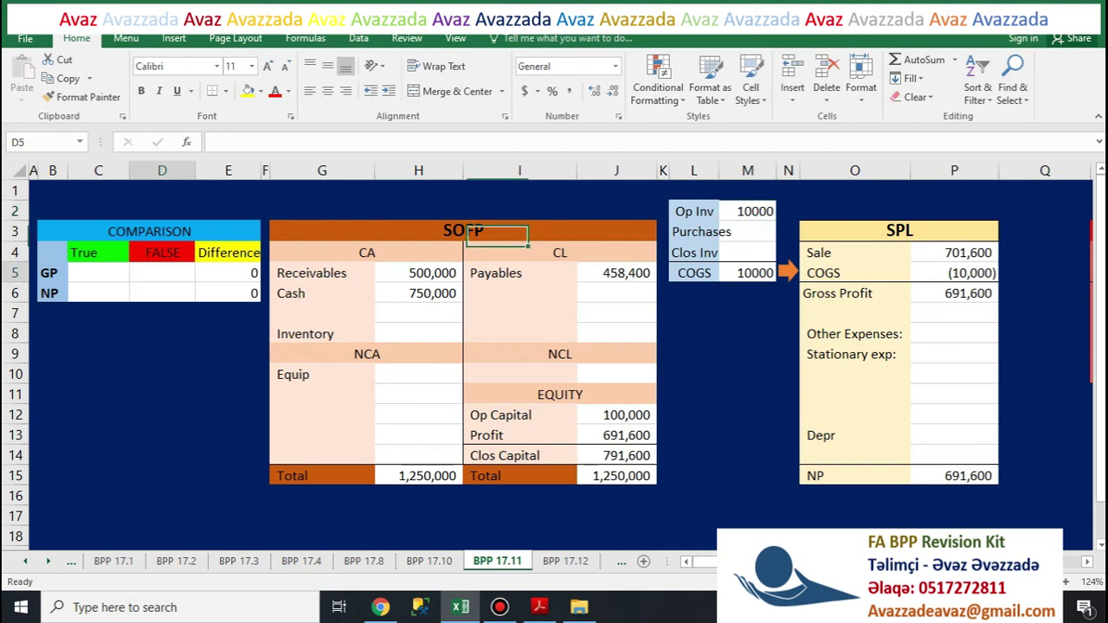
{"action": "left_click", "coordinate": [162, 292]}
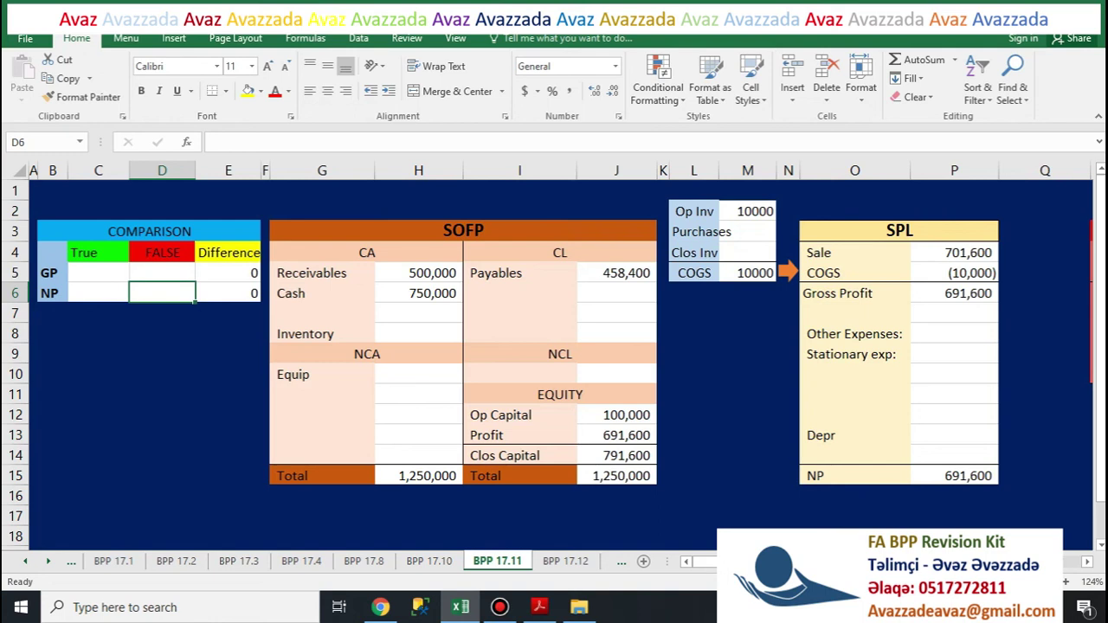
{"action": "left_click", "coordinate": [98, 293]}
{"action": "left_click", "coordinate": [98, 273]}
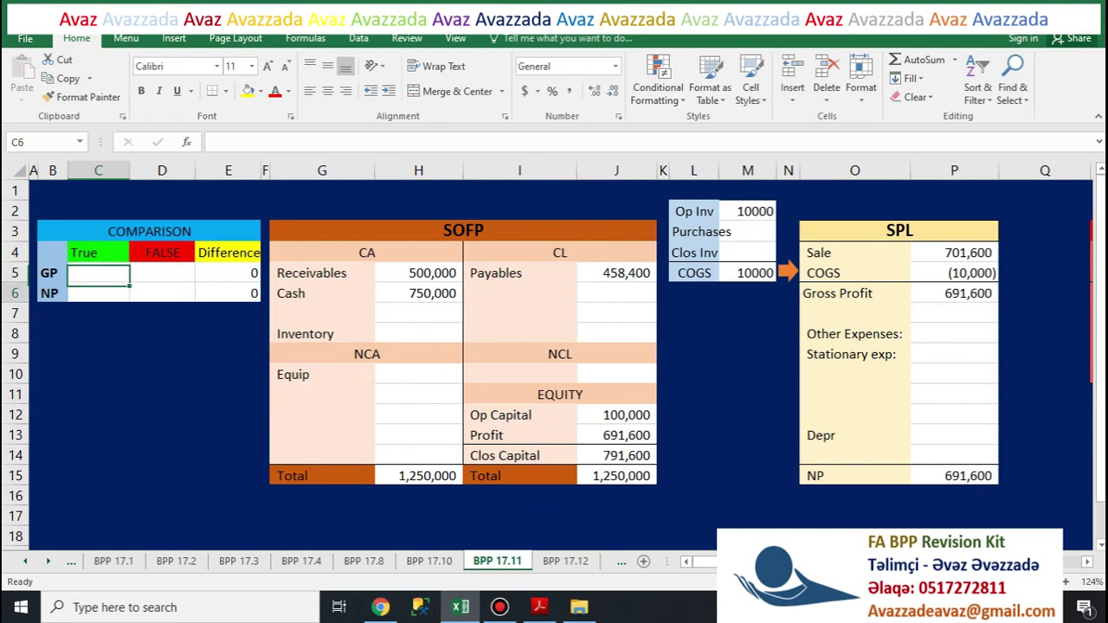
{"action": "left_click", "coordinate": [98, 292]}
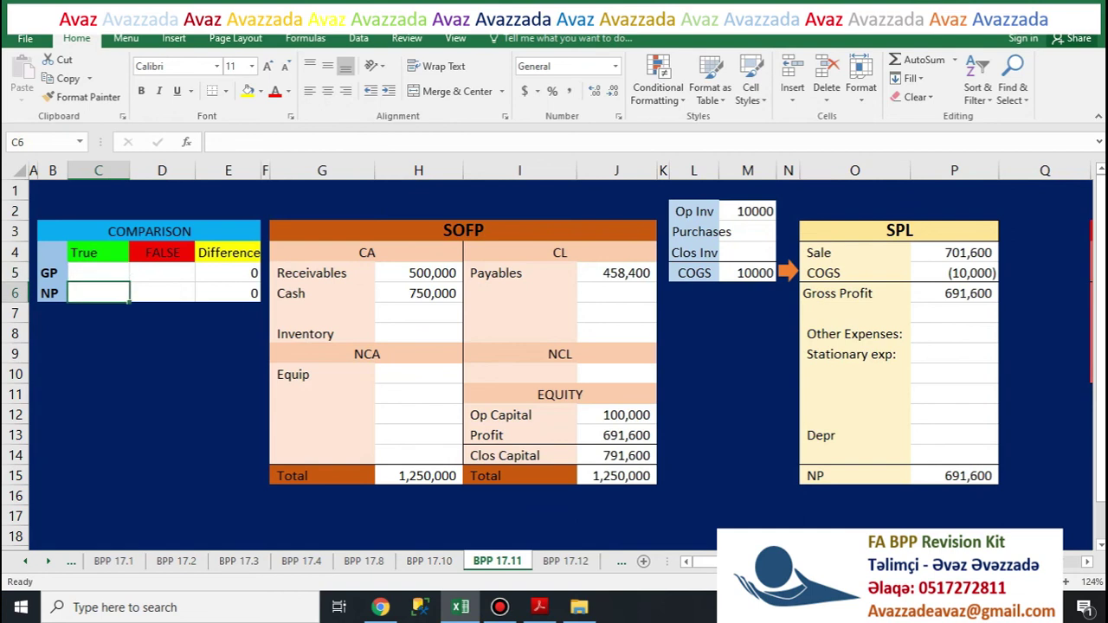
{"action": "left_click", "coordinate": [228, 273]}
{"action": "left_click", "coordinate": [228, 293]}
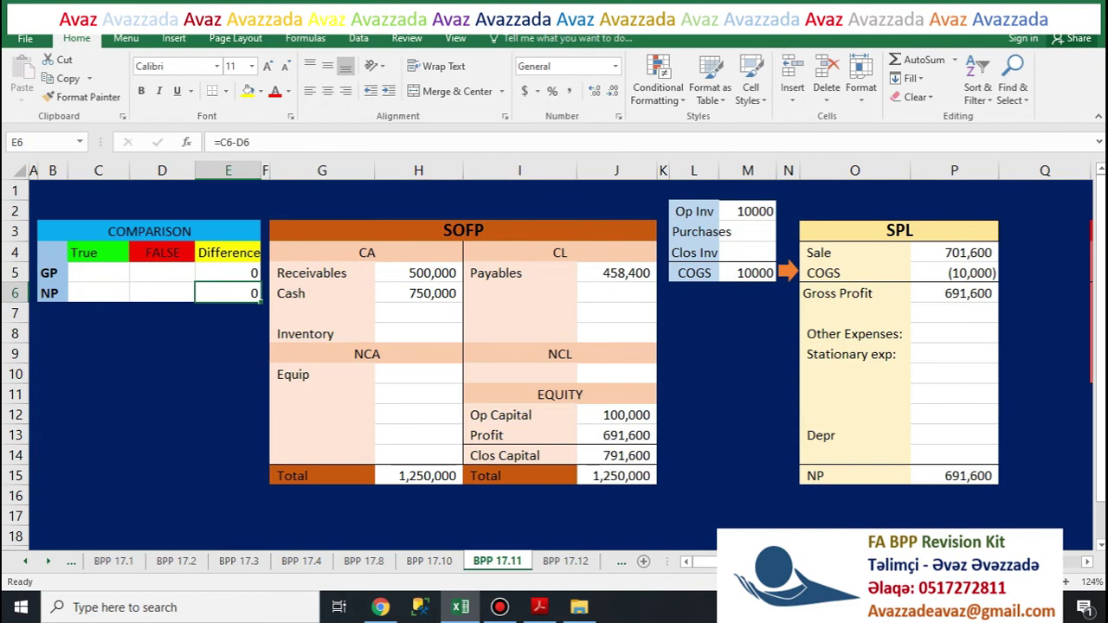
Step: Reread question 17.11 in the PDF and review the false Dr Purchases and Cr Cash entry back in Excel
{"action": "left_click_drag", "start_coordinate": [706, 562], "coordinate": [836, 562]}
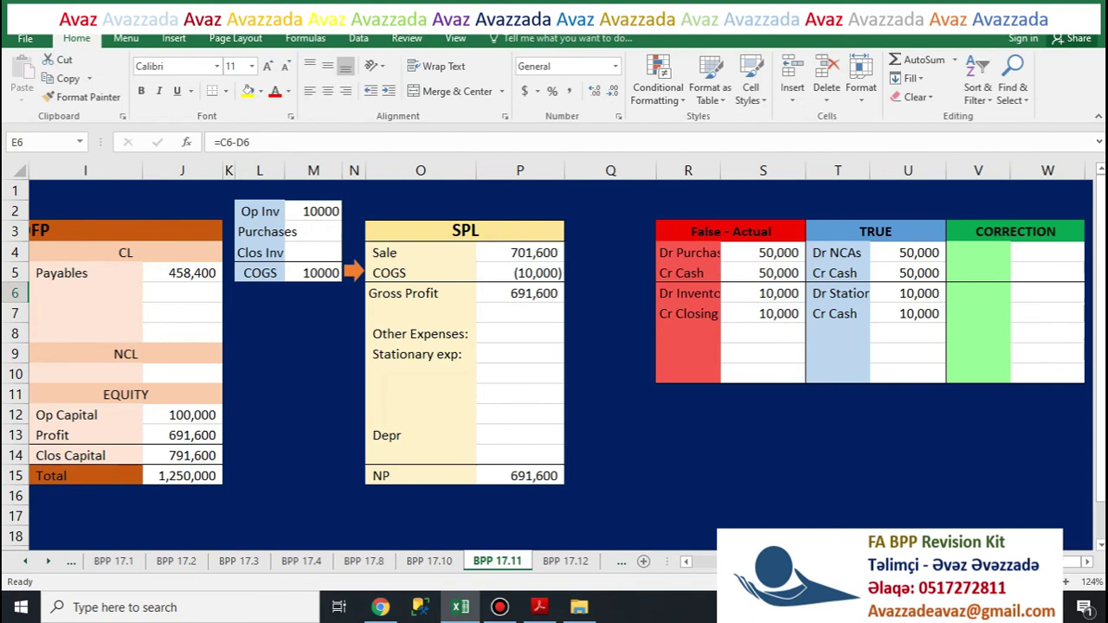
{"action": "key", "text": "alt+Tab"}
{"action": "key", "text": "alt+Tab"}
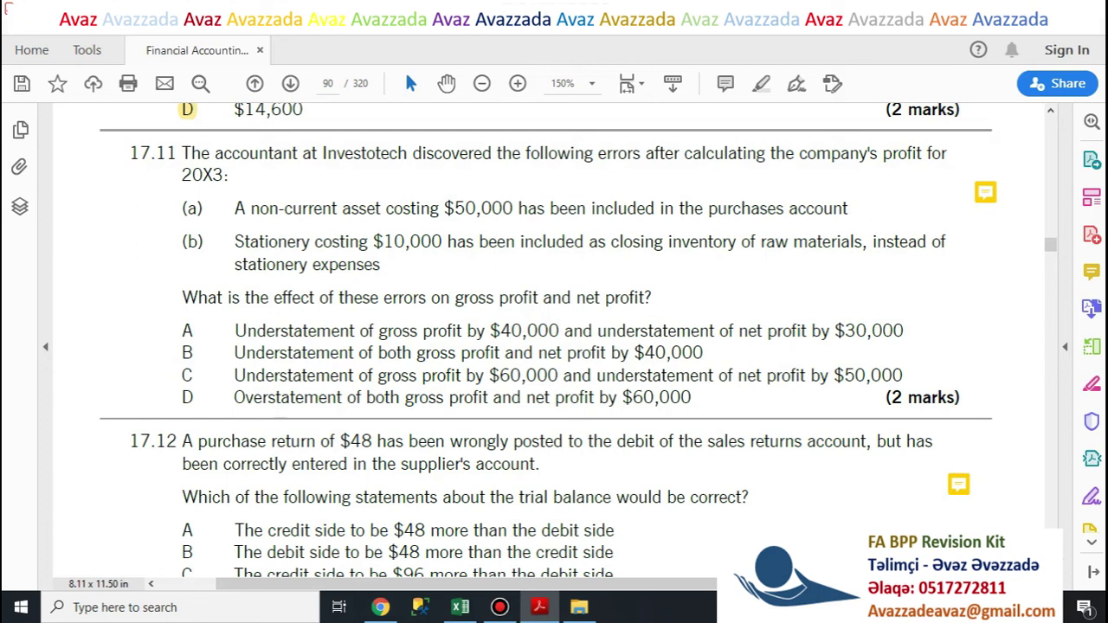
{"action": "key", "text": "alt+Tab"}
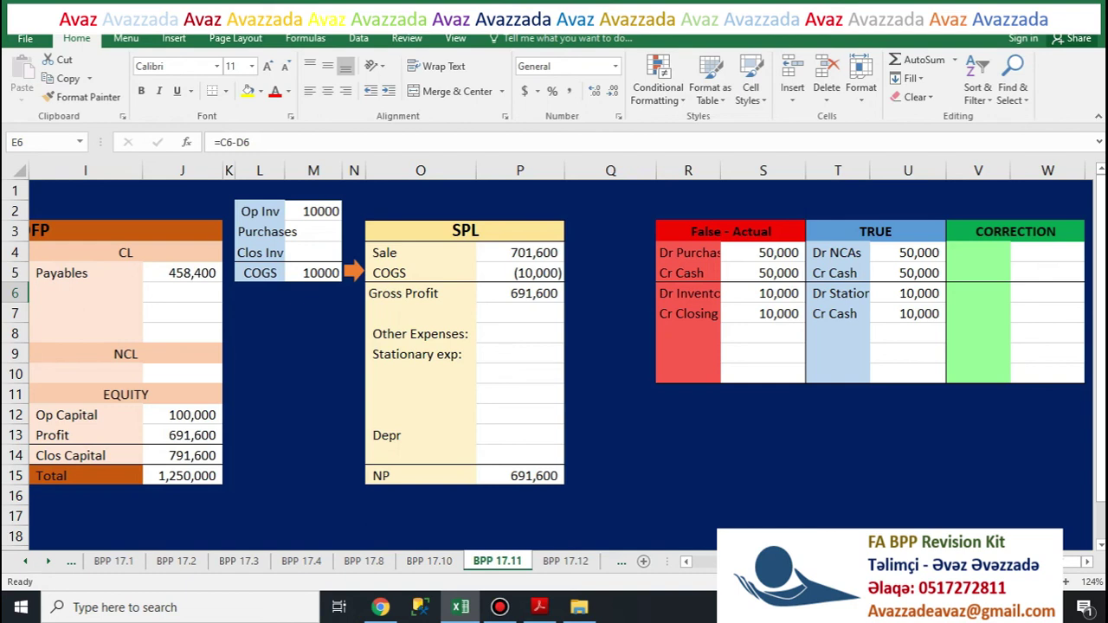
{"action": "left_click", "coordinate": [688, 252]}
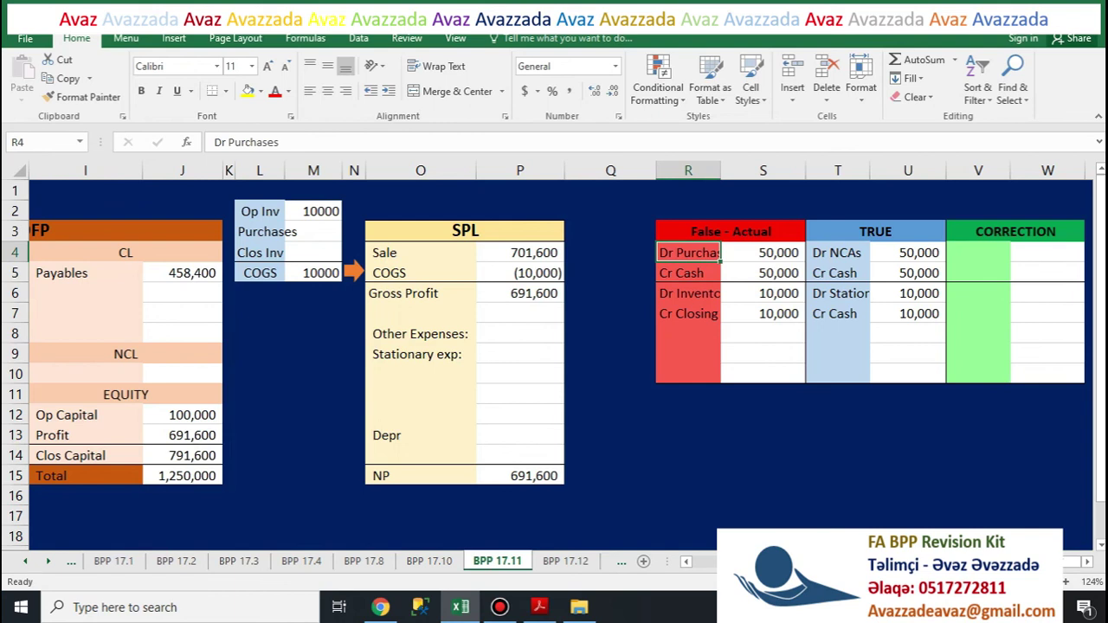
{"action": "left_click", "coordinate": [689, 272]}
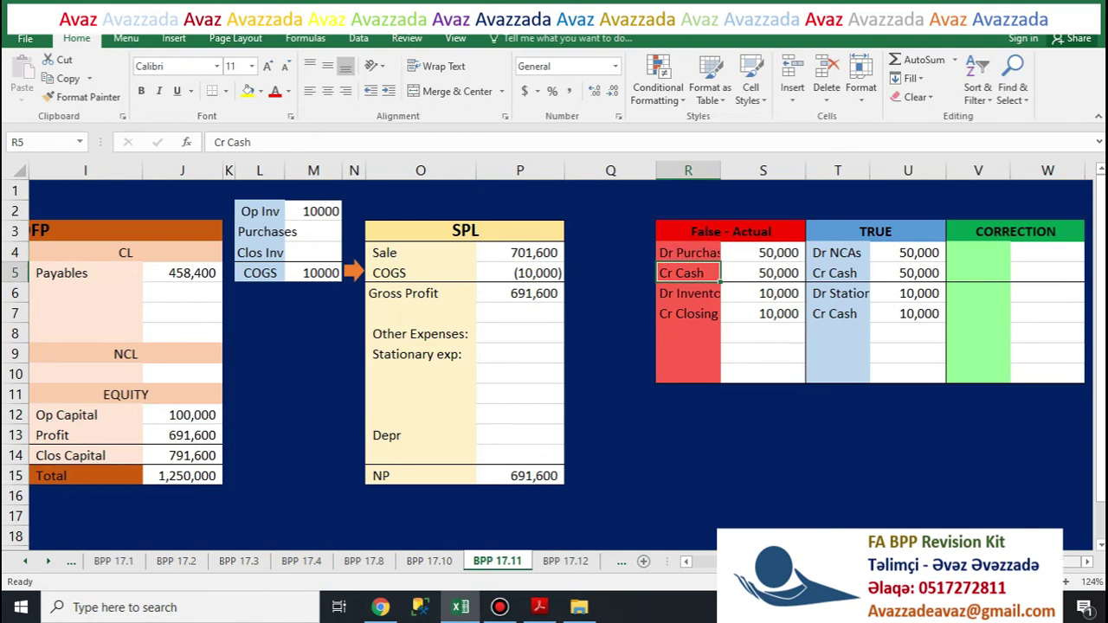
Step: Enter 50000 as Purchases in M3 of the COGS calculation
{"action": "scroll", "coordinate": [561, 364], "scroll_direction": "left", "scroll_amount": 3}
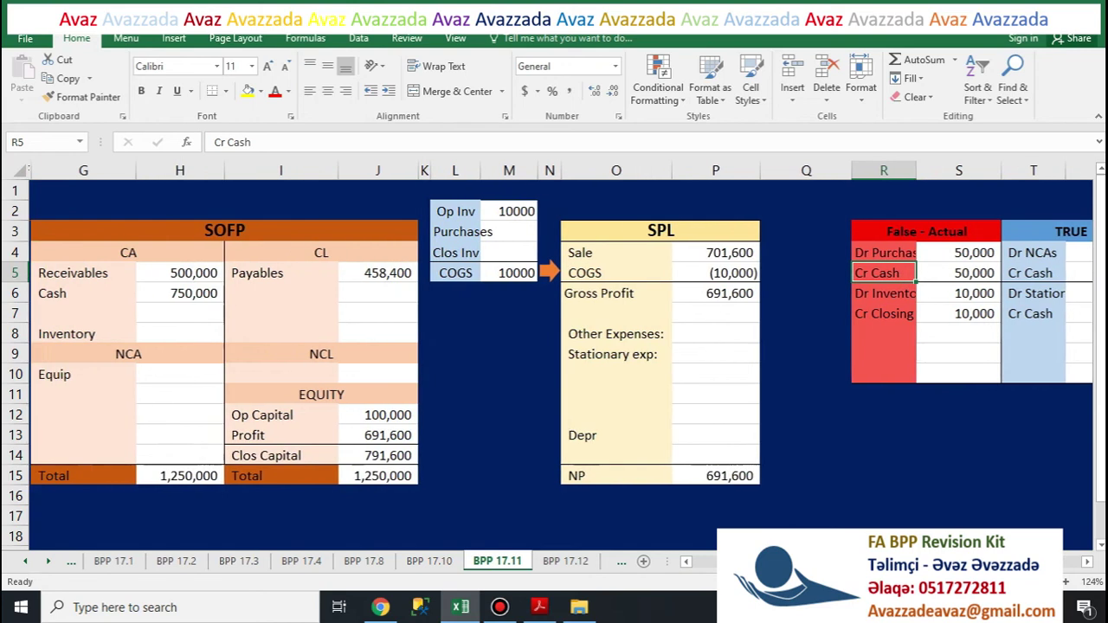
{"action": "scroll", "coordinate": [561, 363], "scroll_direction": "left", "scroll_amount": 1}
{"action": "scroll", "coordinate": [561, 364], "scroll_direction": "right", "scroll_amount": 1}
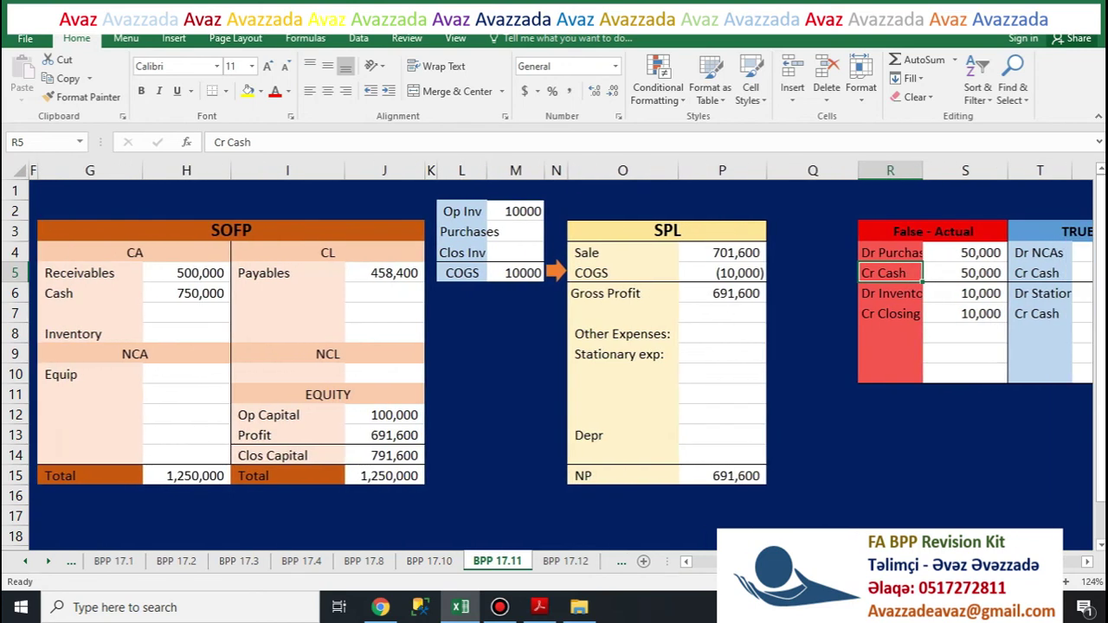
{"action": "left_click", "coordinate": [515, 252]}
{"action": "left_click", "coordinate": [515, 232]}
{"action": "double_click", "coordinate": [516, 232]}
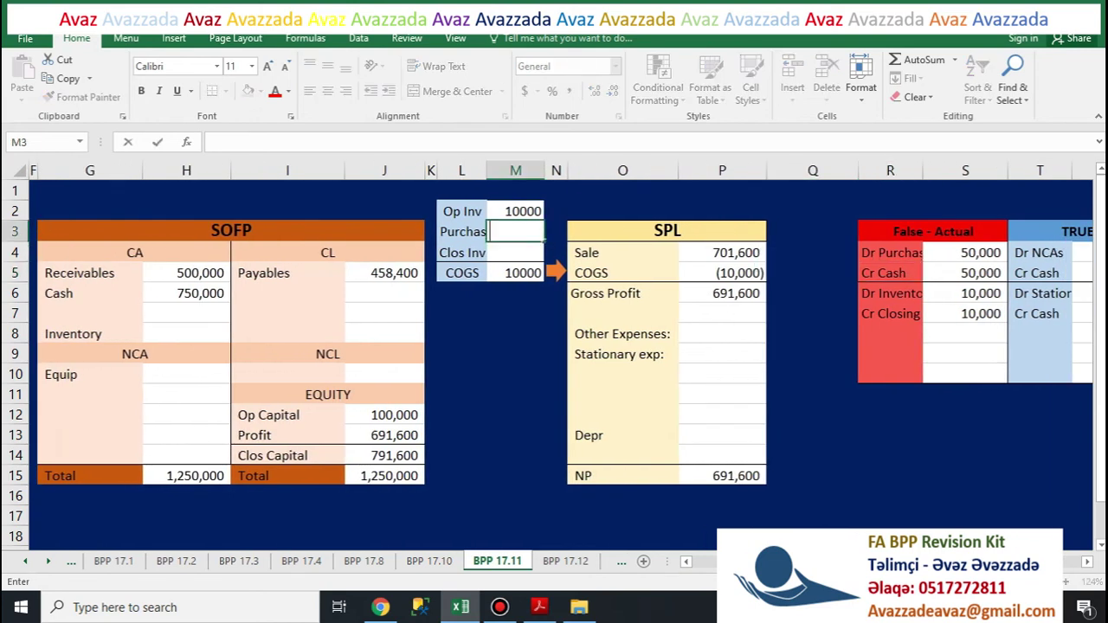
{"action": "type", "text": "50000"}
{"action": "key", "text": "Return"}
{"action": "left_click", "coordinate": [186, 272]}
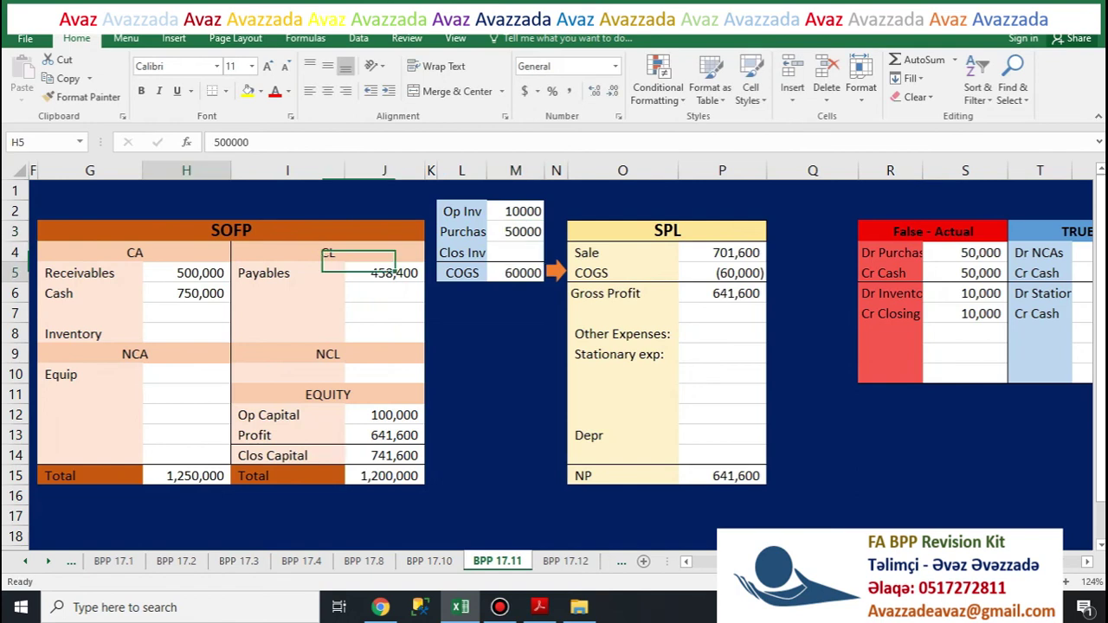
{"action": "double_click", "coordinate": [208, 293]}
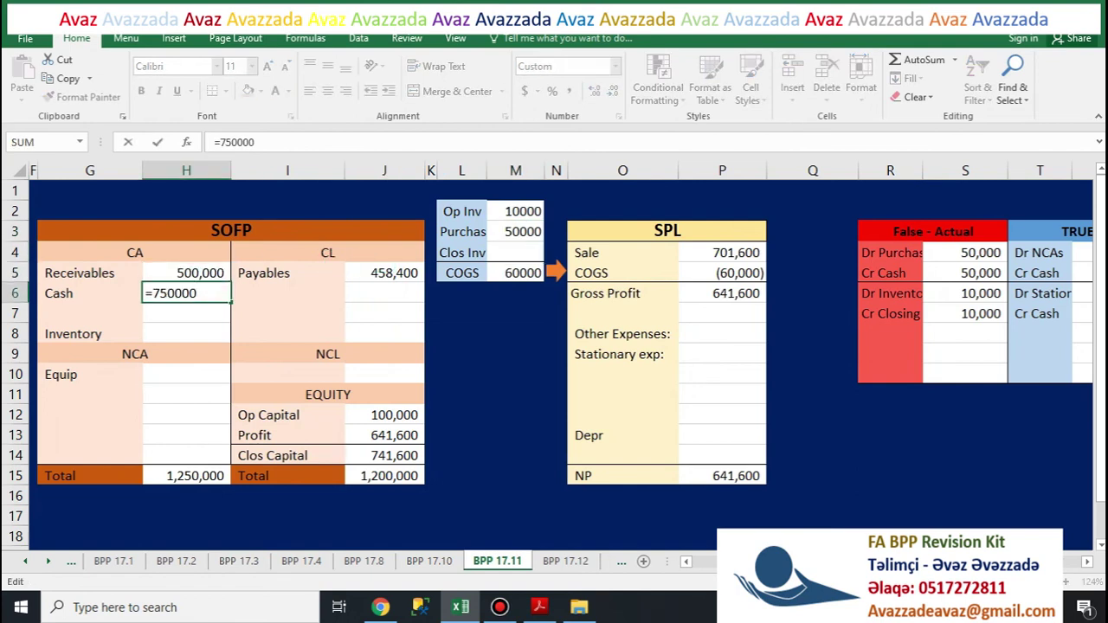
{"action": "type", "text": "-5000"}
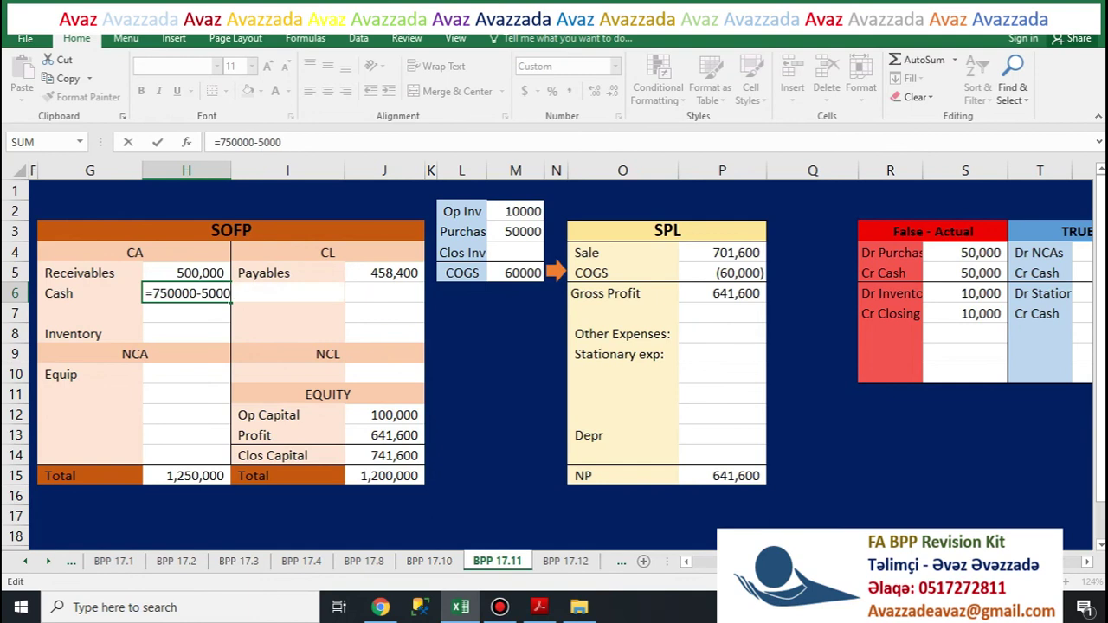
{"action": "type", "text": "0"}
{"action": "key", "text": "Return"}
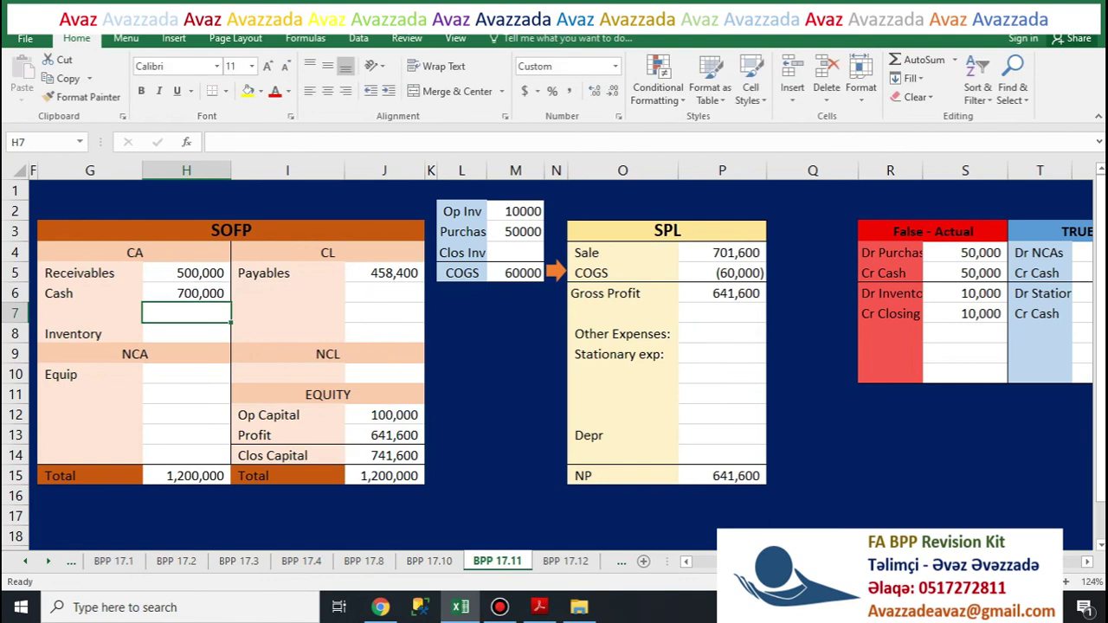
Step: Reread error (b) of question 17.11 in the PDF and examine the true stationery expense entry in the Excel journal
{"action": "scroll", "coordinate": [561, 345], "scroll_direction": "left", "scroll_amount": 1}
{"action": "scroll", "coordinate": [561, 345], "scroll_direction": "right", "scroll_amount": 1}
{"action": "scroll", "coordinate": [554, 346], "scroll_direction": "right", "scroll_amount": 1}
{"action": "key", "text": "alt+Tab"}
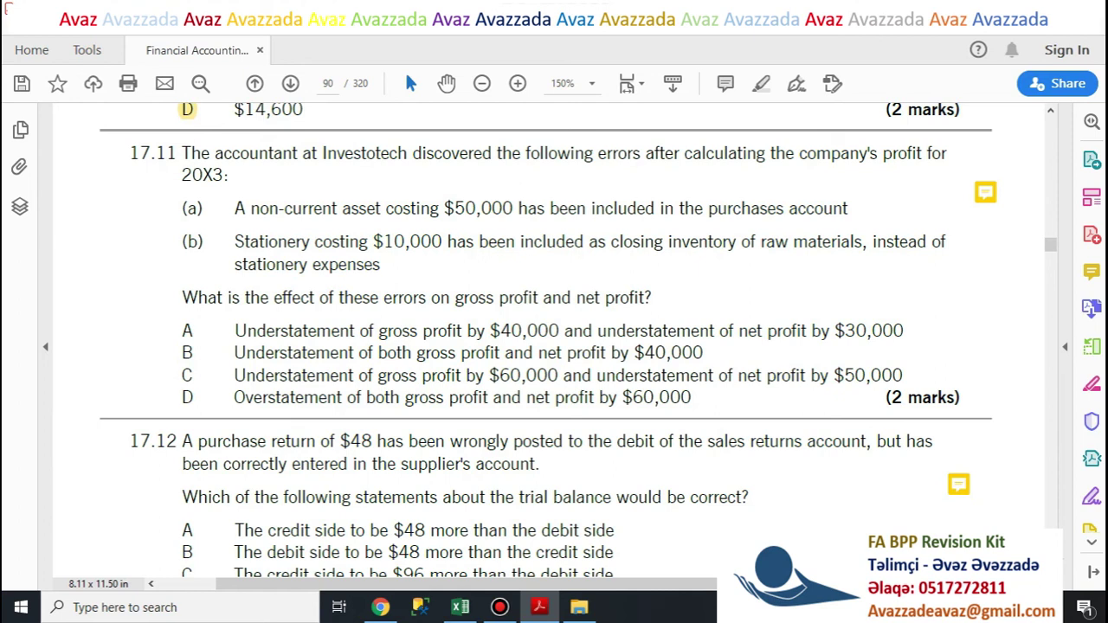
{"action": "key", "text": "alt+Tab"}
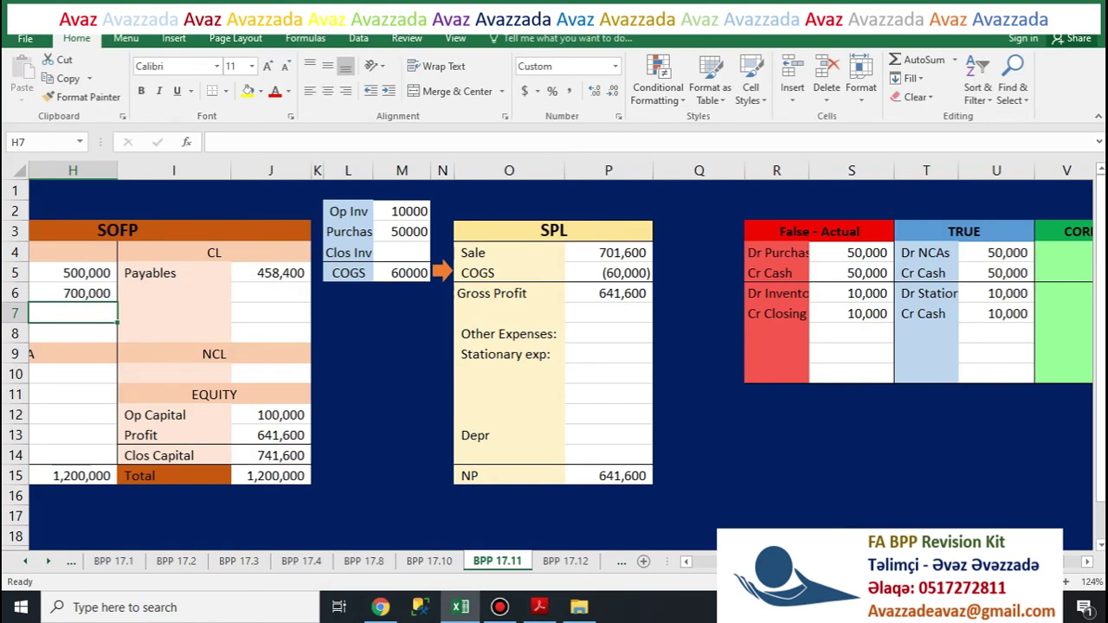
{"action": "left_click", "coordinate": [926, 314]}
{"action": "left_click", "coordinate": [925, 293]}
{"action": "double_click", "coordinate": [925, 293]}
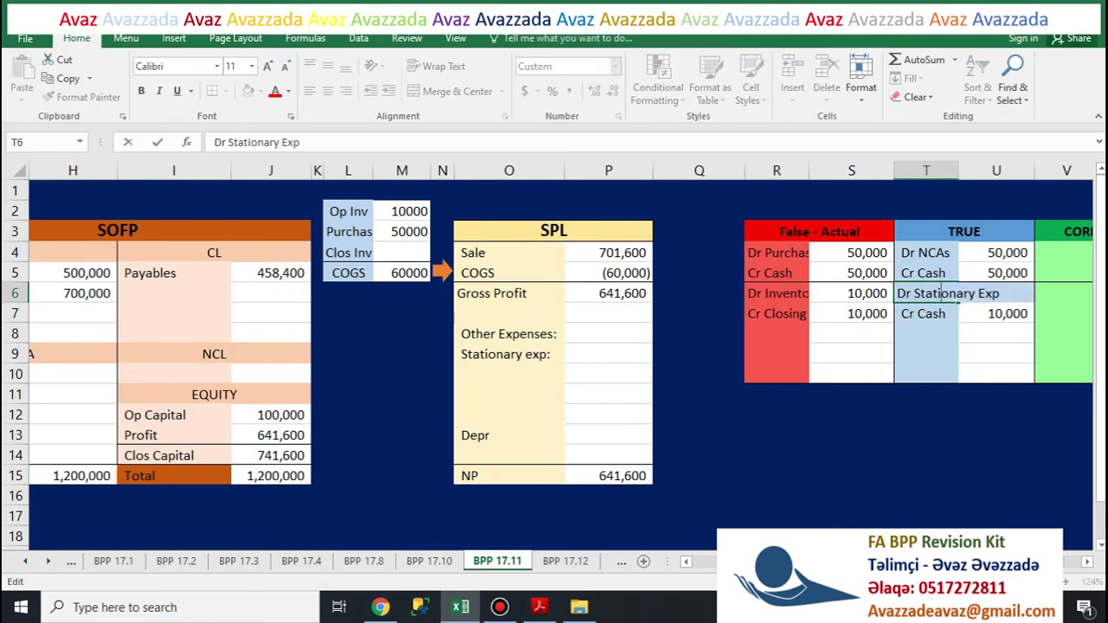
{"action": "left_click", "coordinate": [926, 333]}
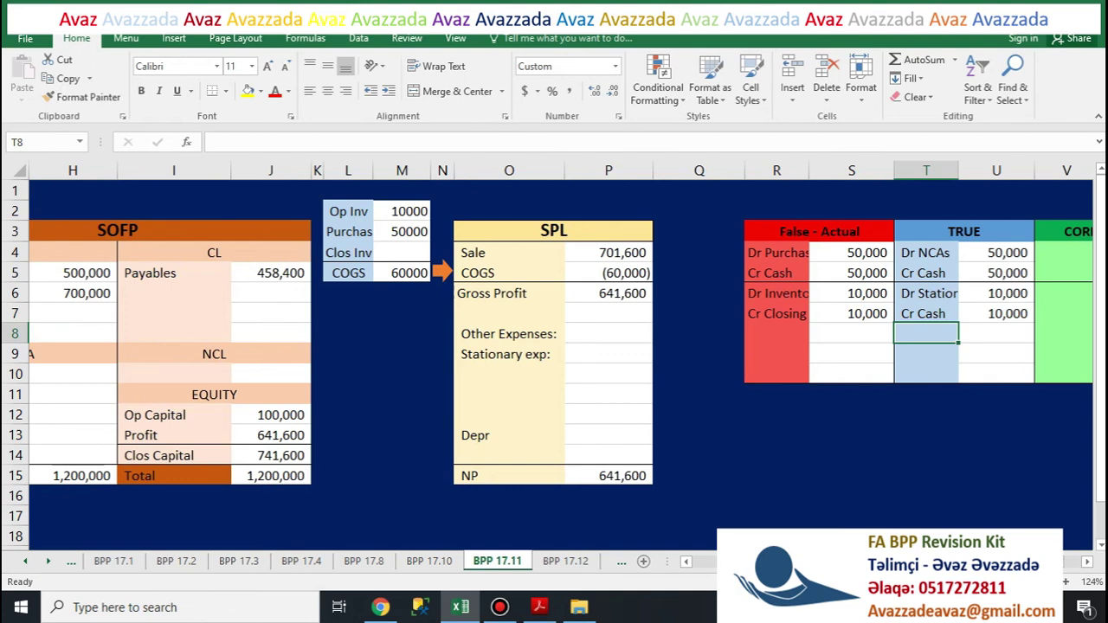
Step: Examine the false journal entry that debits the inventory account and credits closing inventory in R6:S7
{"action": "left_click", "coordinate": [777, 314]}
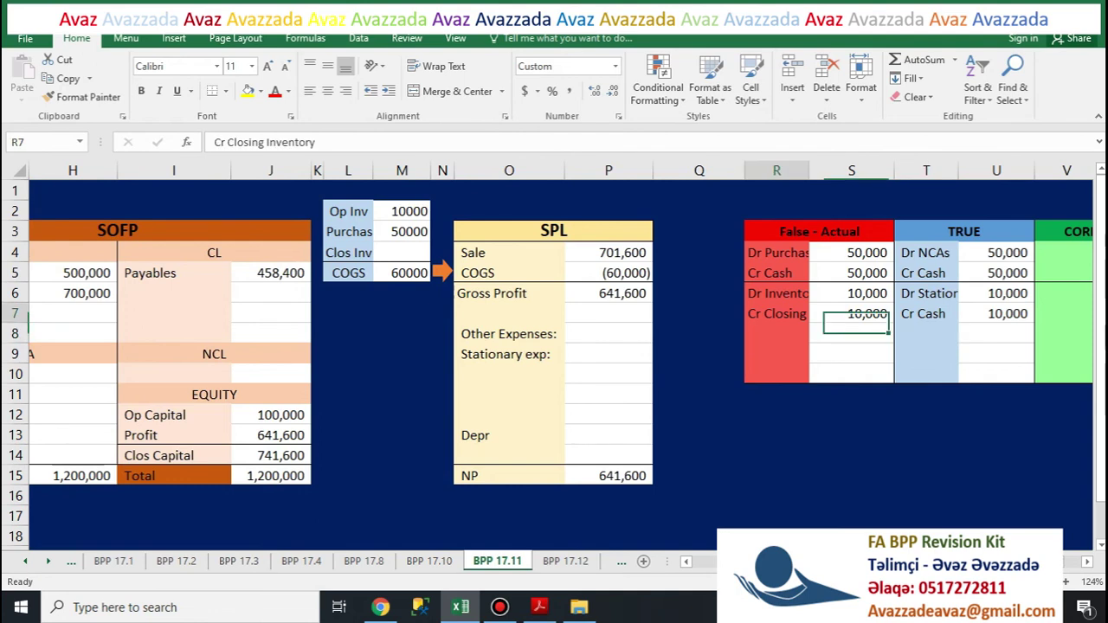
{"action": "double_click", "coordinate": [807, 313]}
{"action": "left_click", "coordinate": [851, 353]}
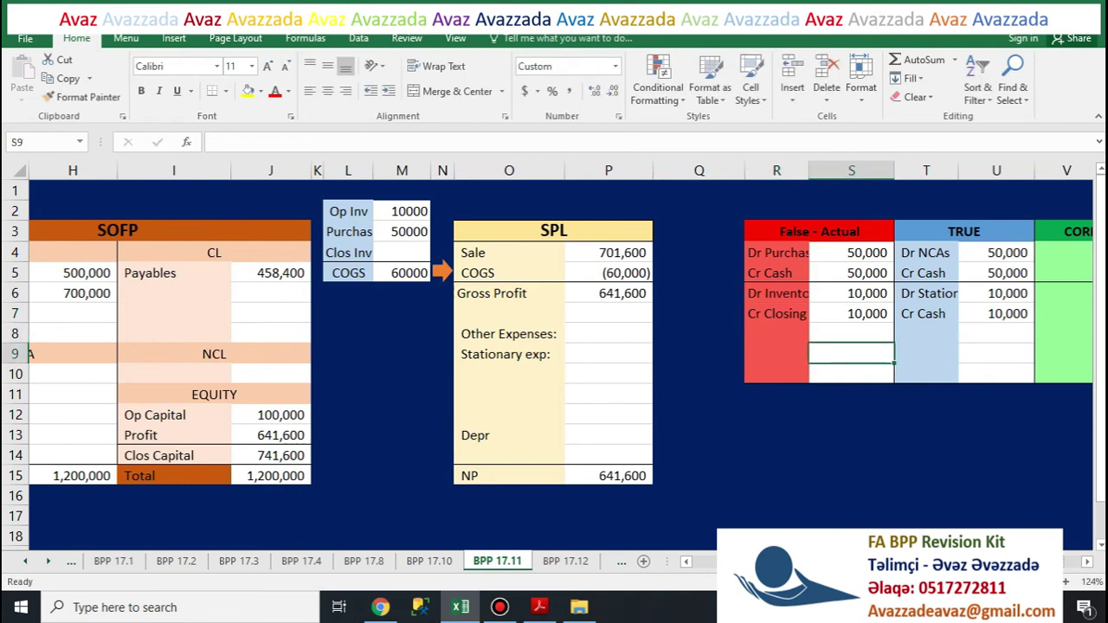
{"action": "left_click", "coordinate": [851, 313]}
{"action": "left_click", "coordinate": [777, 293]}
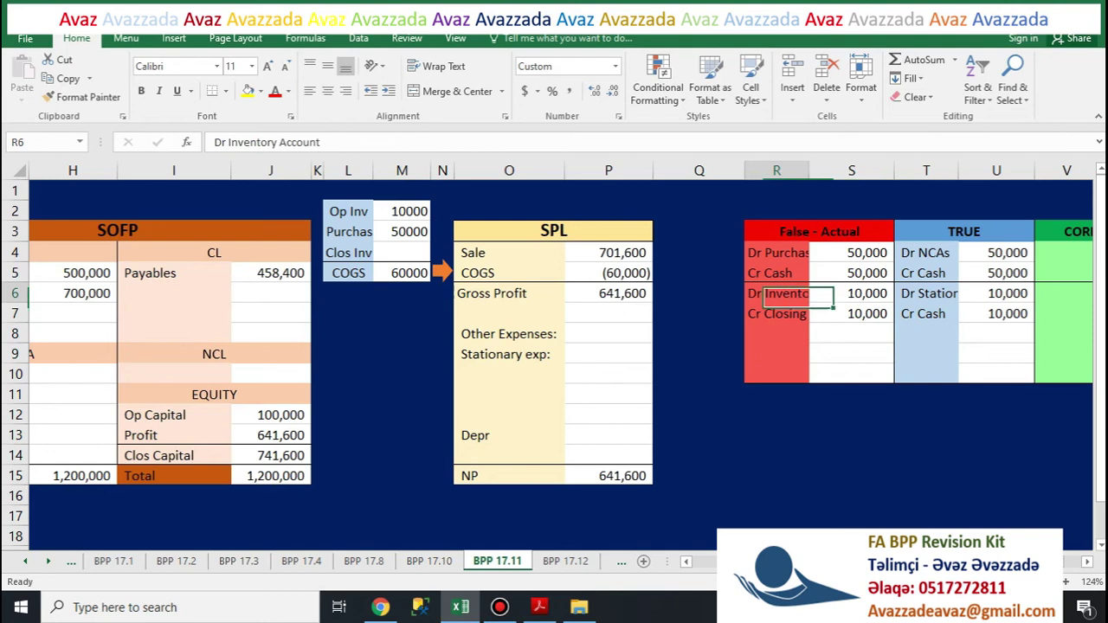
{"action": "double_click", "coordinate": [807, 294]}
{"action": "left_click", "coordinate": [851, 294]}
{"action": "type", "text": "10000"}
{"action": "left_click", "coordinate": [851, 333]}
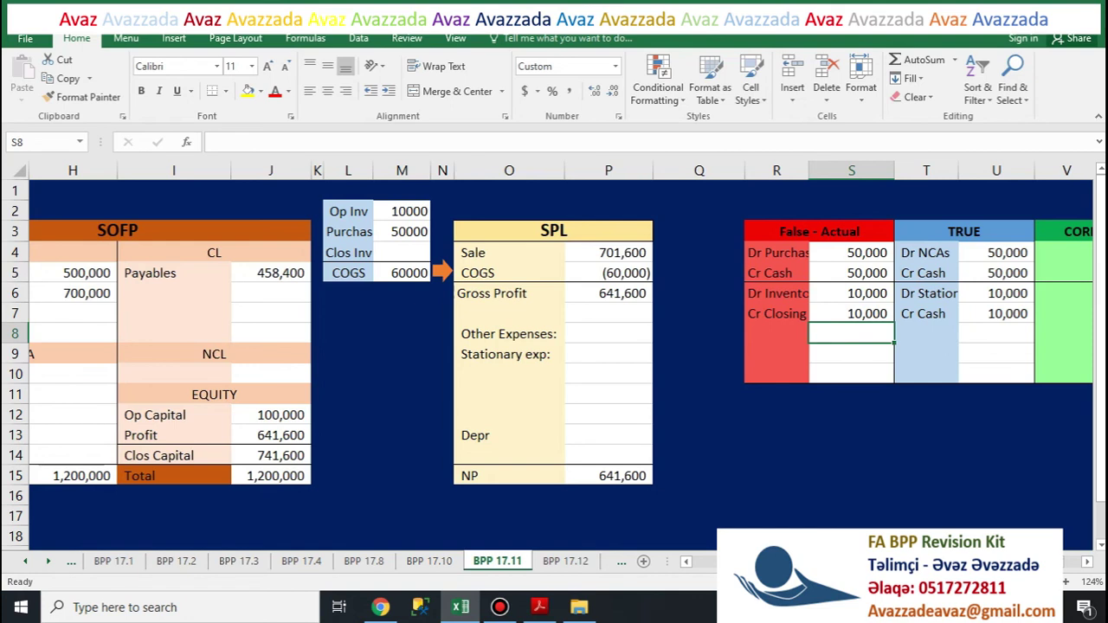
Step: Enter -10000 as closing inventory in M4 of the COGS calculation
{"action": "left_click", "coordinate": [402, 252]}
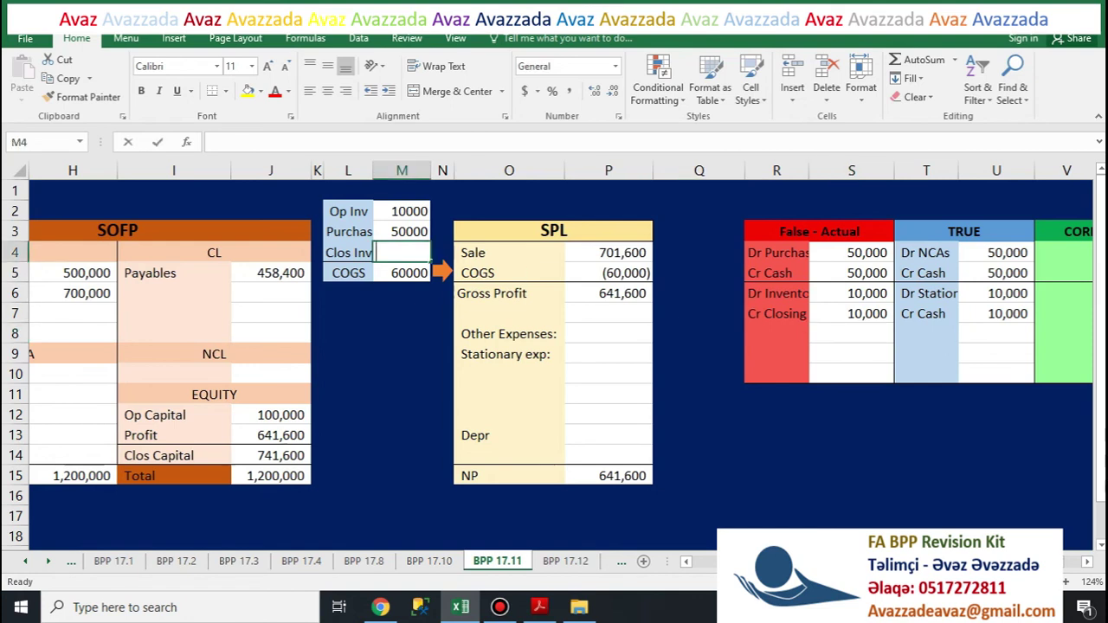
{"action": "type", "text": "-10000"}
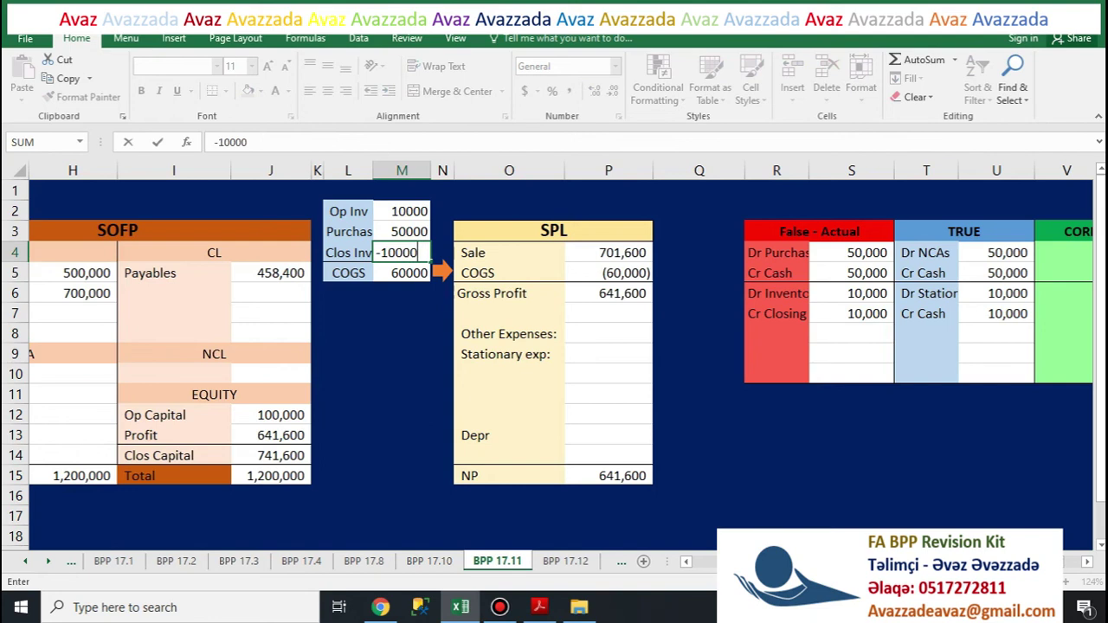
{"action": "key", "text": "Return"}
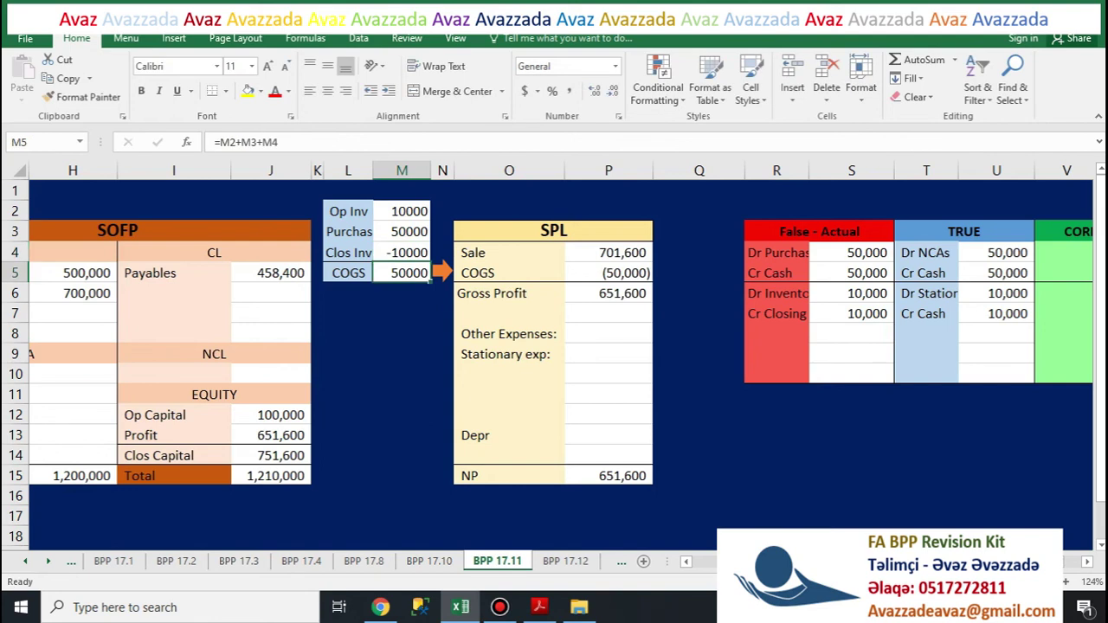
Step: Enter 10000 as Inventory in H8 of the SOFP's current assets
{"action": "scroll", "coordinate": [554, 346], "scroll_direction": "left", "scroll_amount": 2}
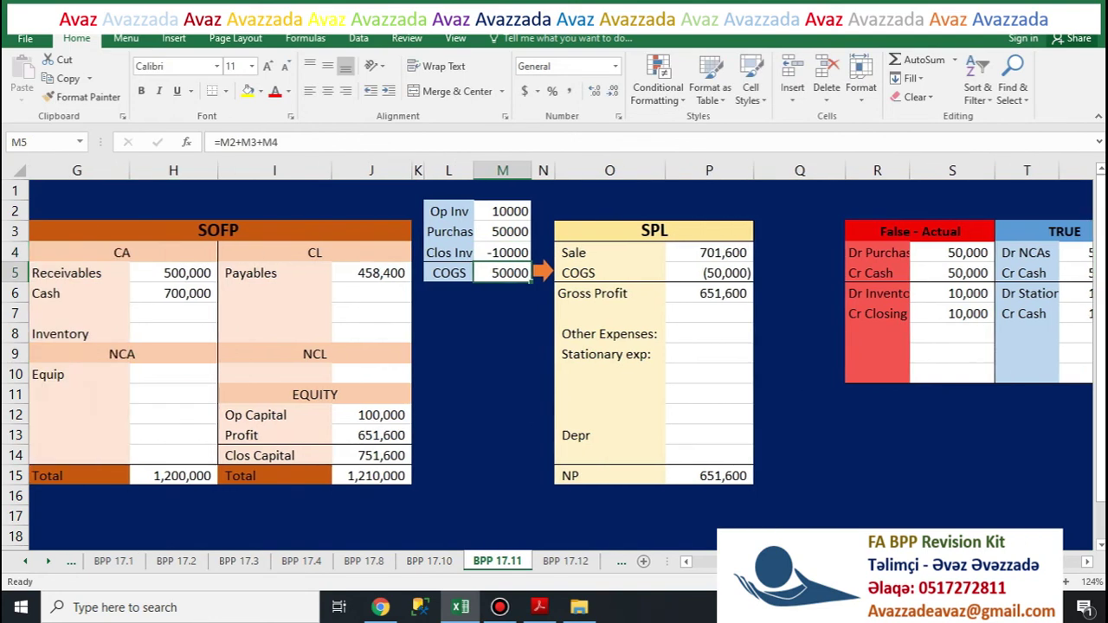
{"action": "scroll", "coordinate": [554, 347], "scroll_direction": "left", "scroll_amount": 3}
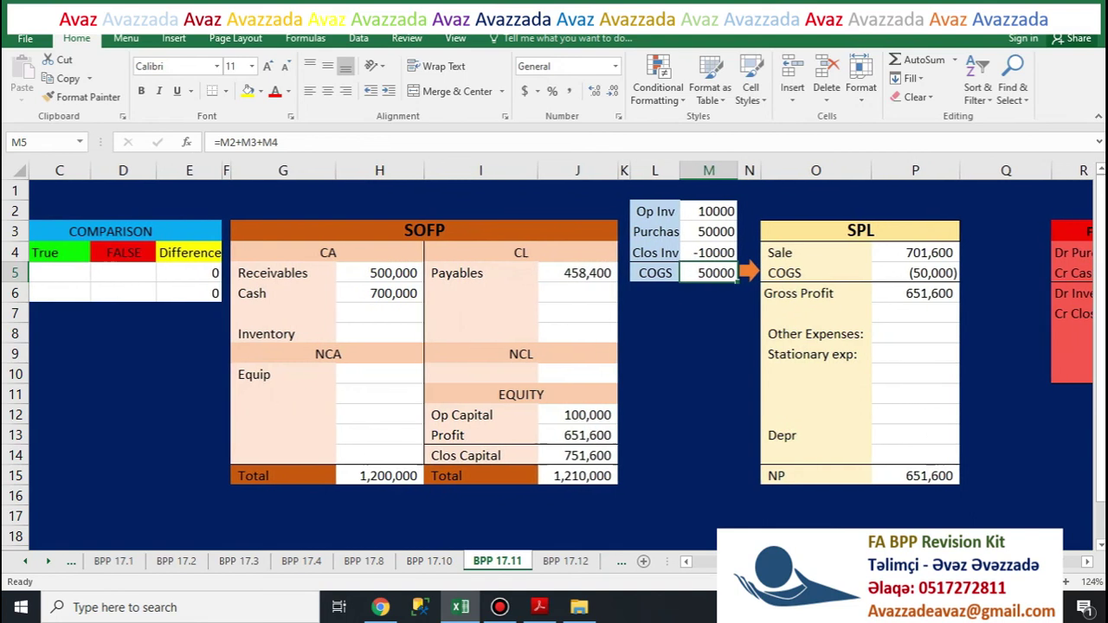
{"action": "type", "text": "10000"}
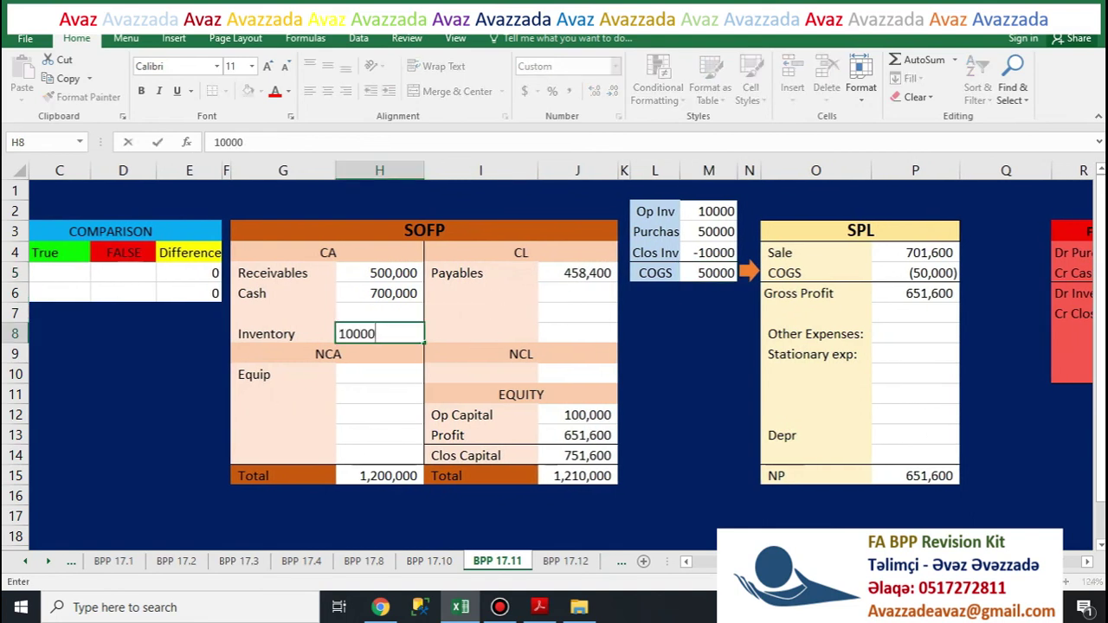
{"action": "key", "text": "Return"}
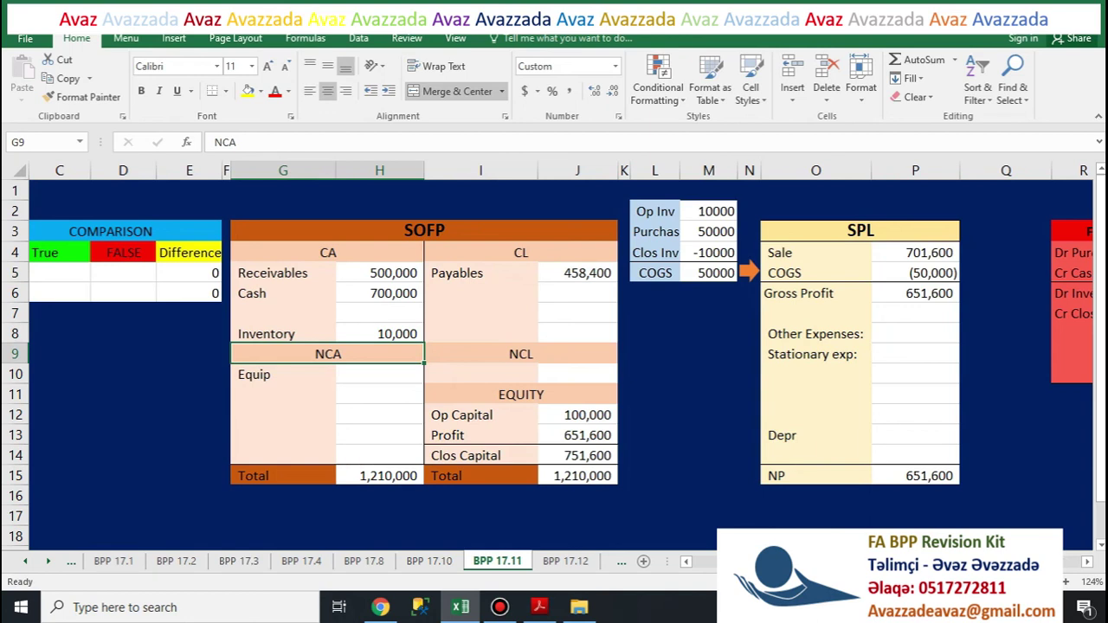
Step: Enter 651600 as both the false gross profit in D5 and the false net profit in D6 of the comparison table
{"action": "left_click", "coordinate": [123, 272]}
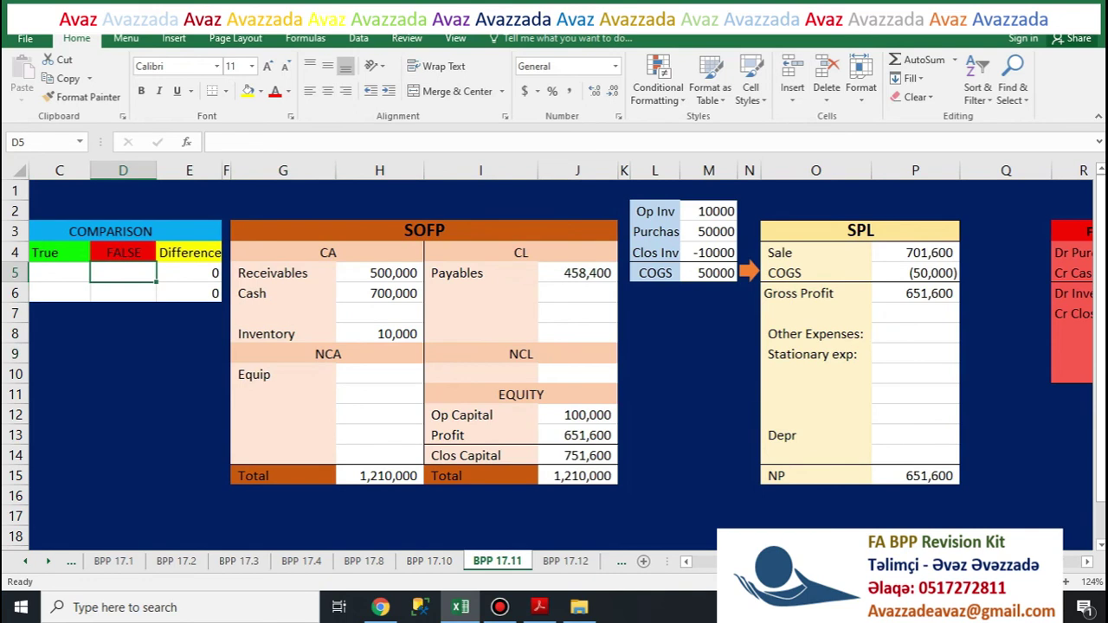
{"action": "scroll", "coordinate": [567, 364], "scroll_direction": "left", "scroll_amount": 2}
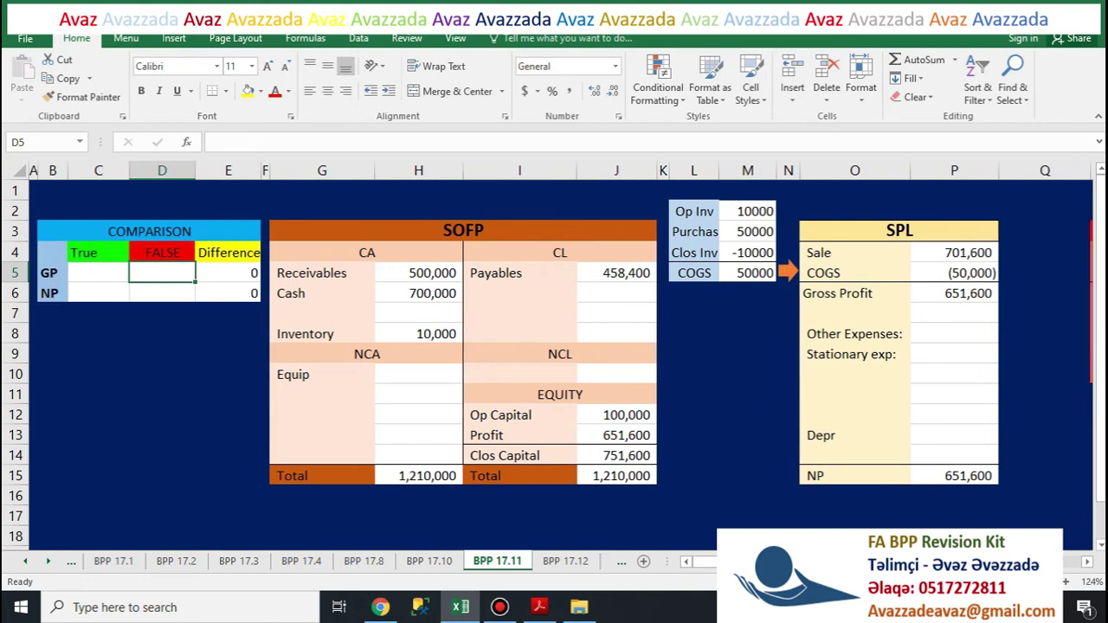
{"action": "type", "text": "651600"}
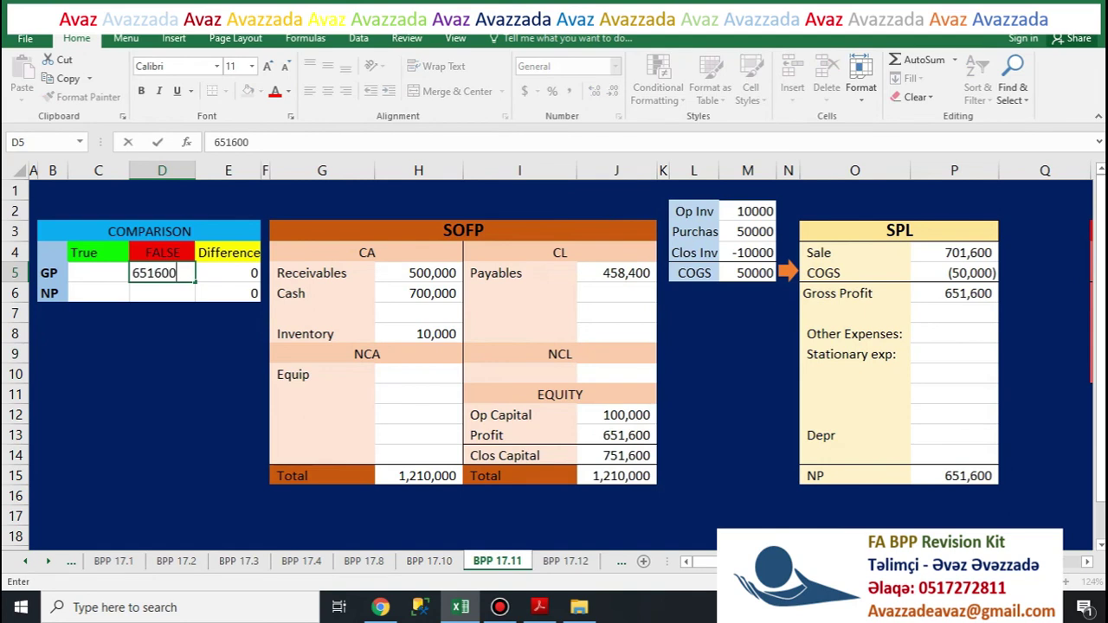
{"action": "key", "text": "Return"}
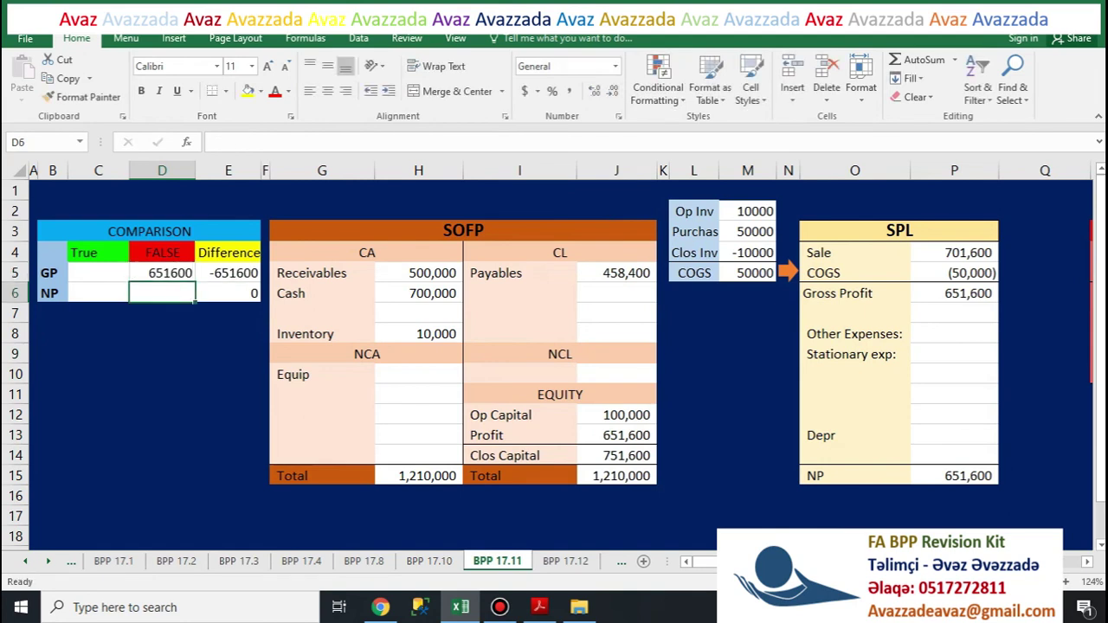
{"action": "type", "text": "651"}
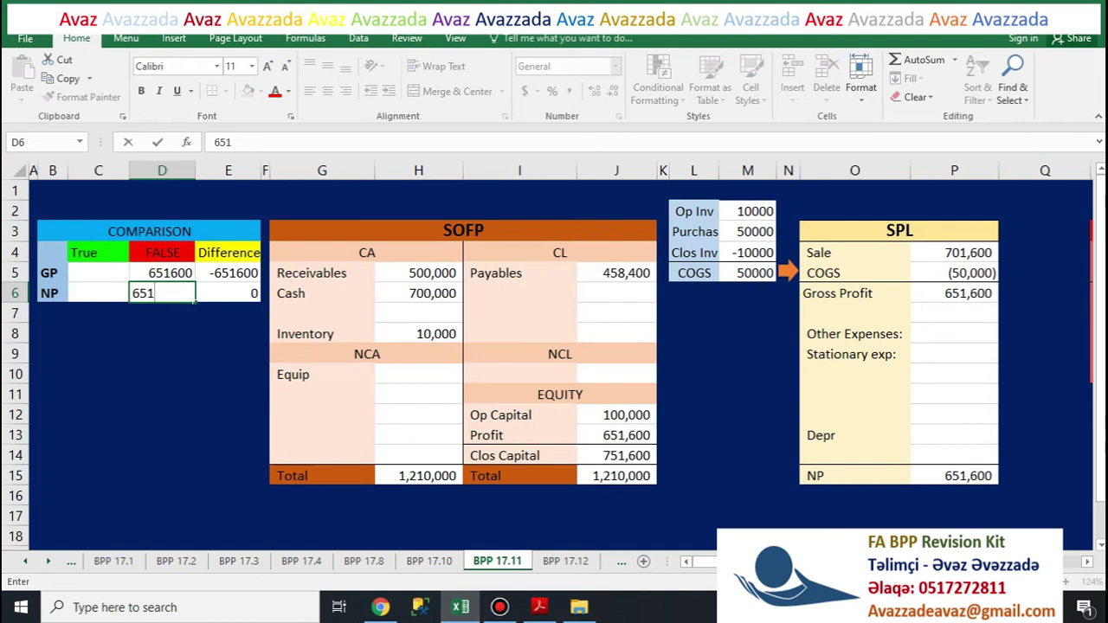
{"action": "type", "text": "600"}
{"action": "key", "text": "Return"}
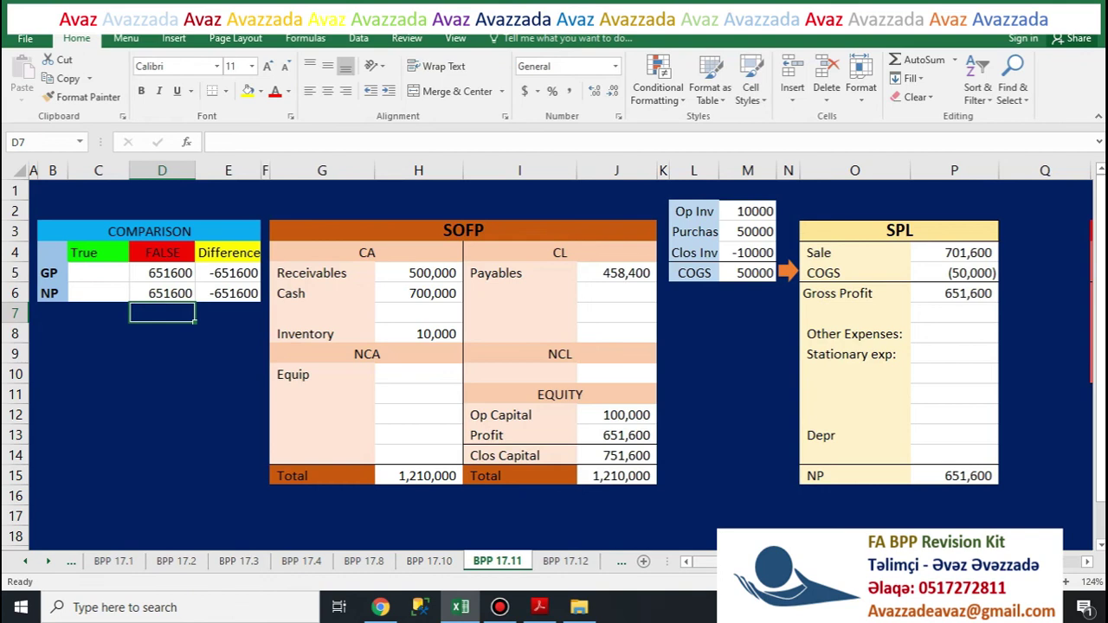
Step: Enter the correction's credit line in V5:W5 as Cr Purchases with 50000
{"action": "scroll", "coordinate": [560, 353], "scroll_direction": "right", "scroll_amount": 3}
{"action": "scroll", "coordinate": [554, 347], "scroll_direction": "right", "scroll_amount": 2}
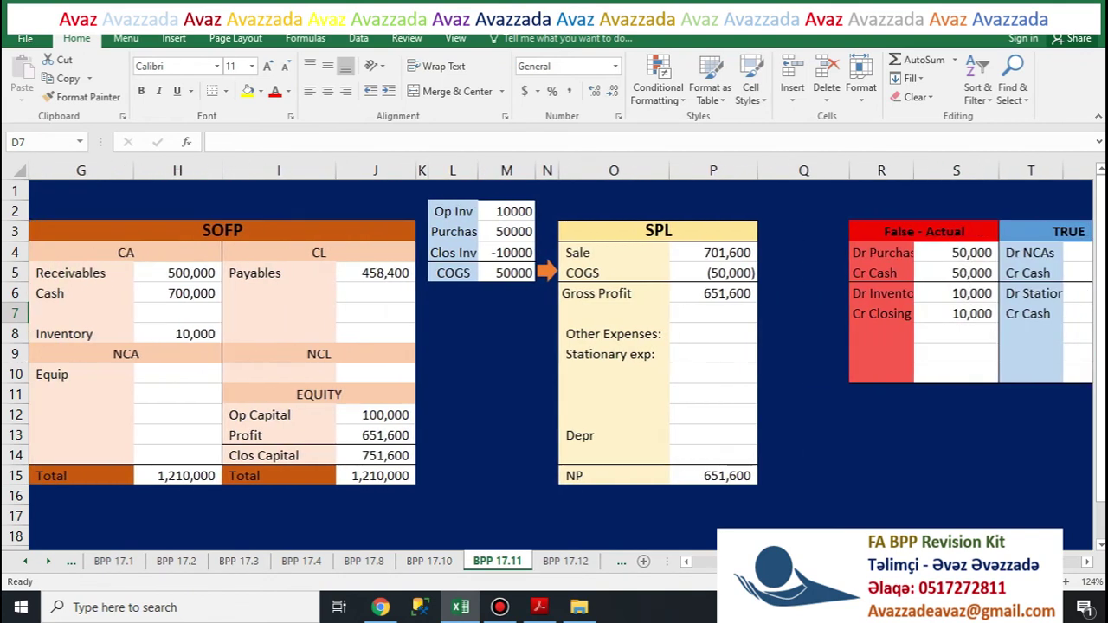
{"action": "scroll", "coordinate": [560, 346], "scroll_direction": "right", "scroll_amount": 2}
{"action": "left_click", "coordinate": [978, 252]}
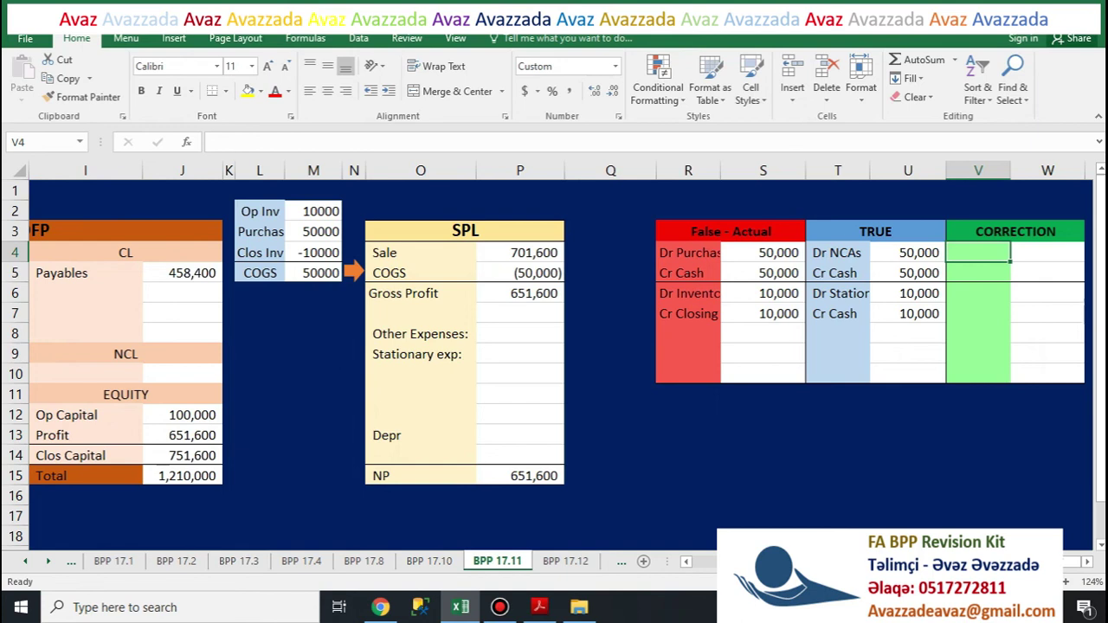
{"action": "left_click", "coordinate": [977, 272]}
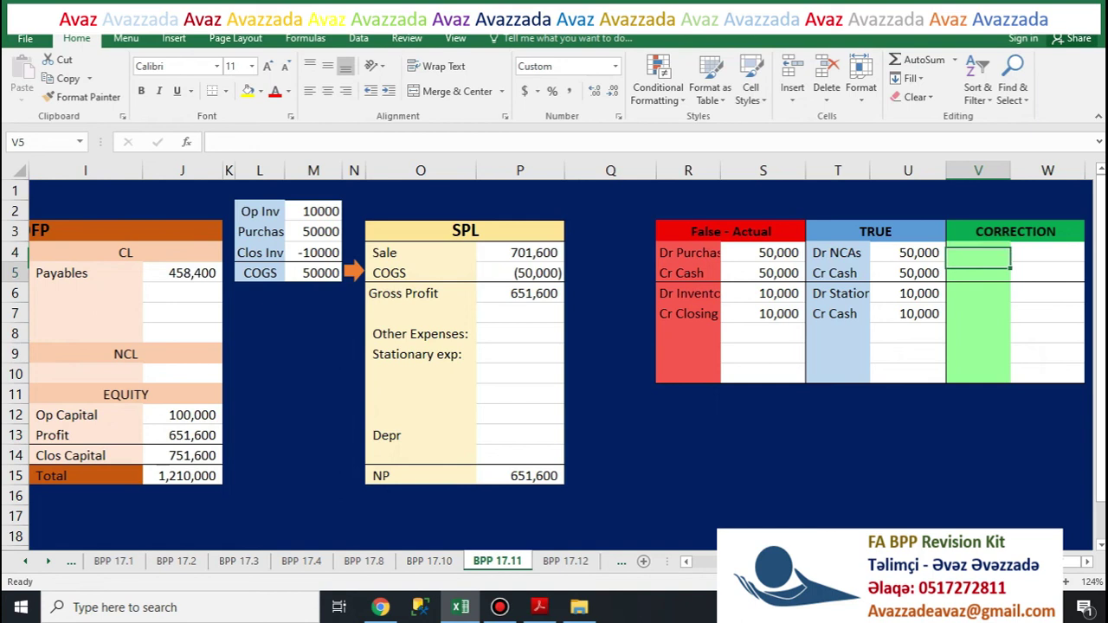
{"action": "key", "text": "F2"}
{"action": "type", "text": "Cr Purc"}
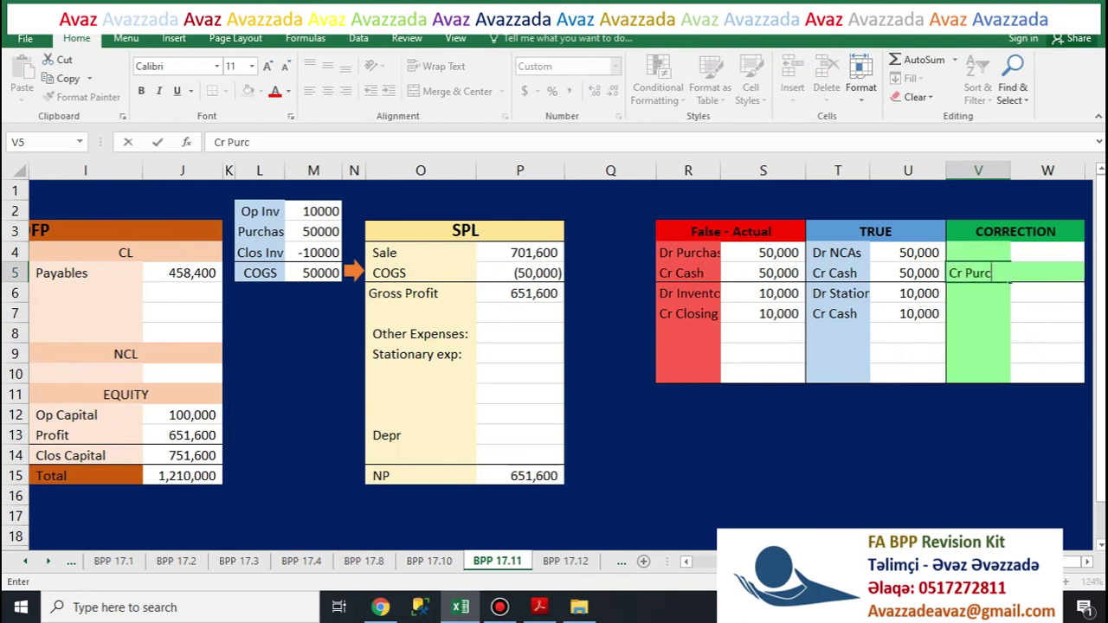
{"action": "type", "text": "hases"}
{"action": "key", "text": "ctrl+Return"}
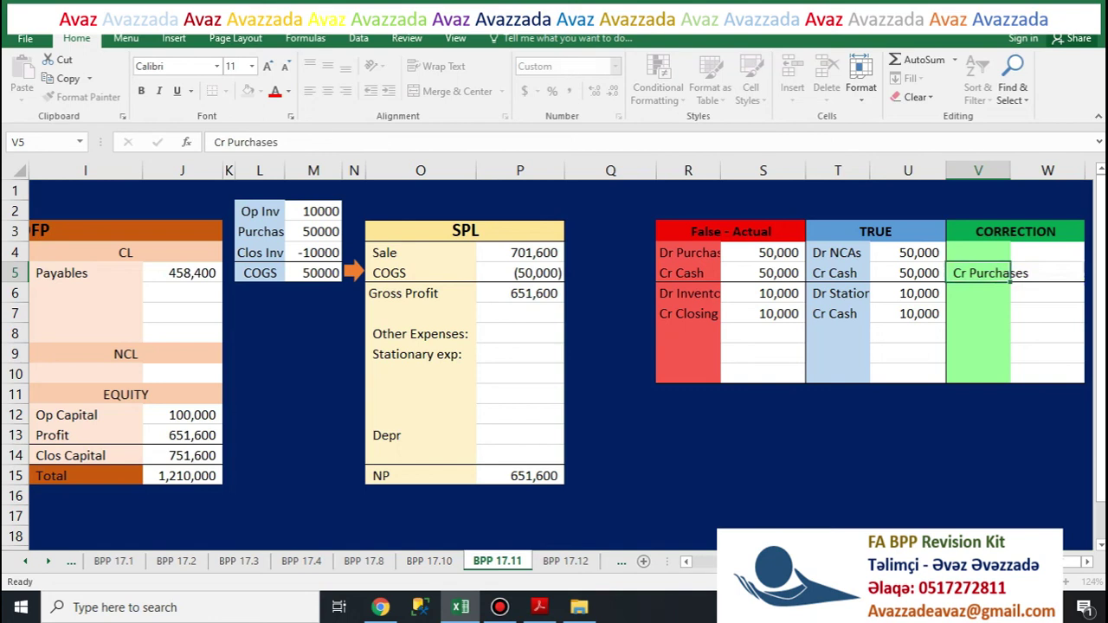
{"action": "key", "text": "Right"}
{"action": "type", "text": "50000"}
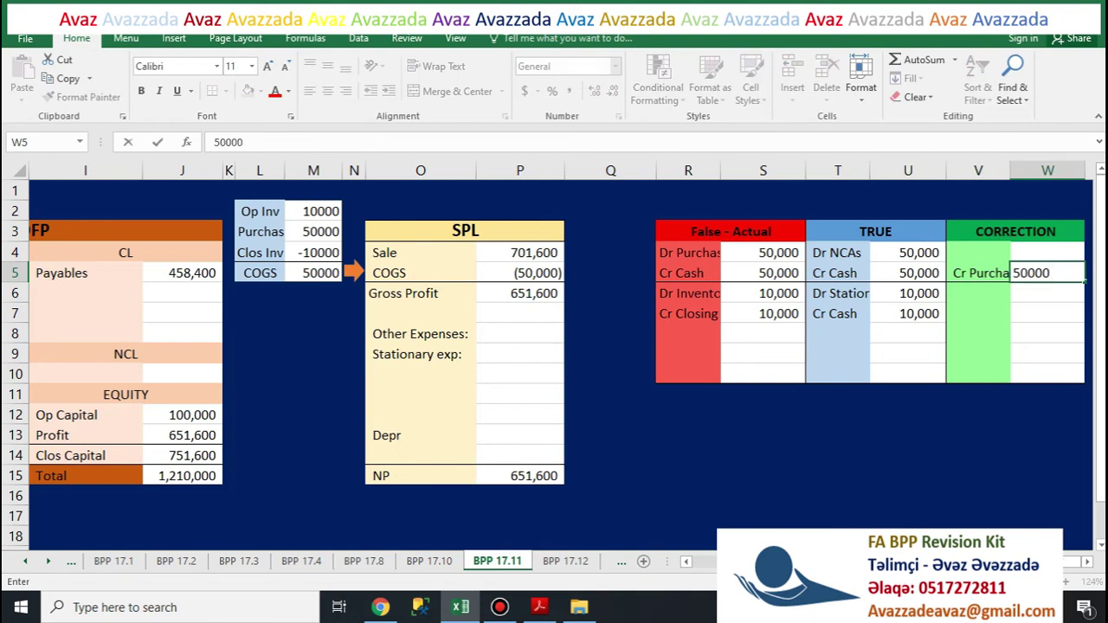
{"action": "key", "text": "Up"}
Step: Enter the correction's debit line in V4:W4 as Dr NCAs with 50000
{"action": "key", "text": "Left"}
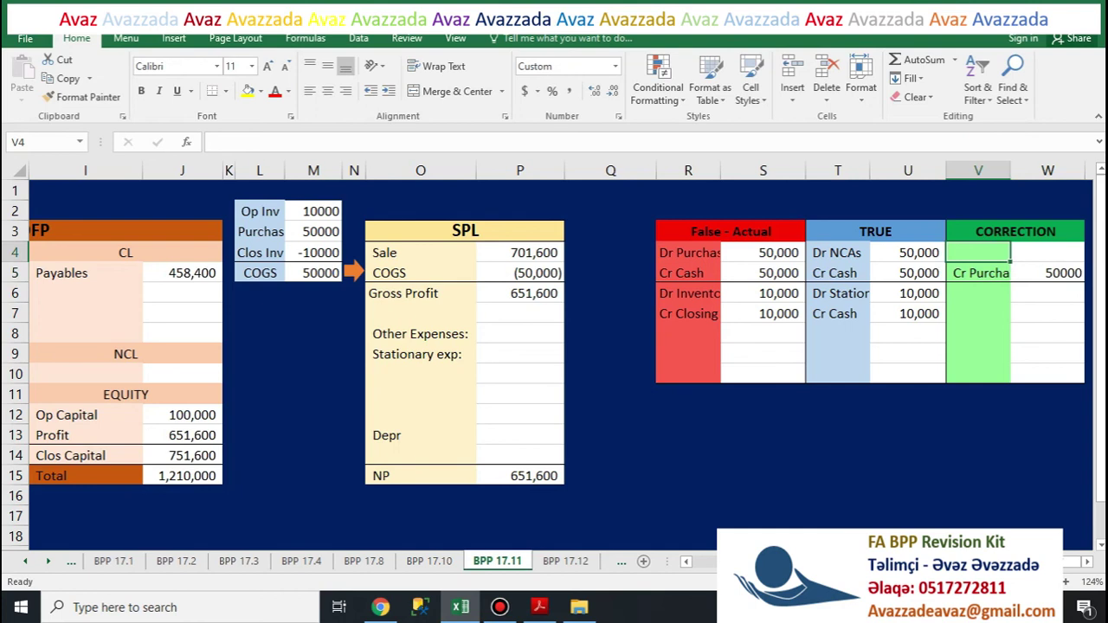
{"action": "key", "text": "Left"}
{"action": "key", "text": "Left"}
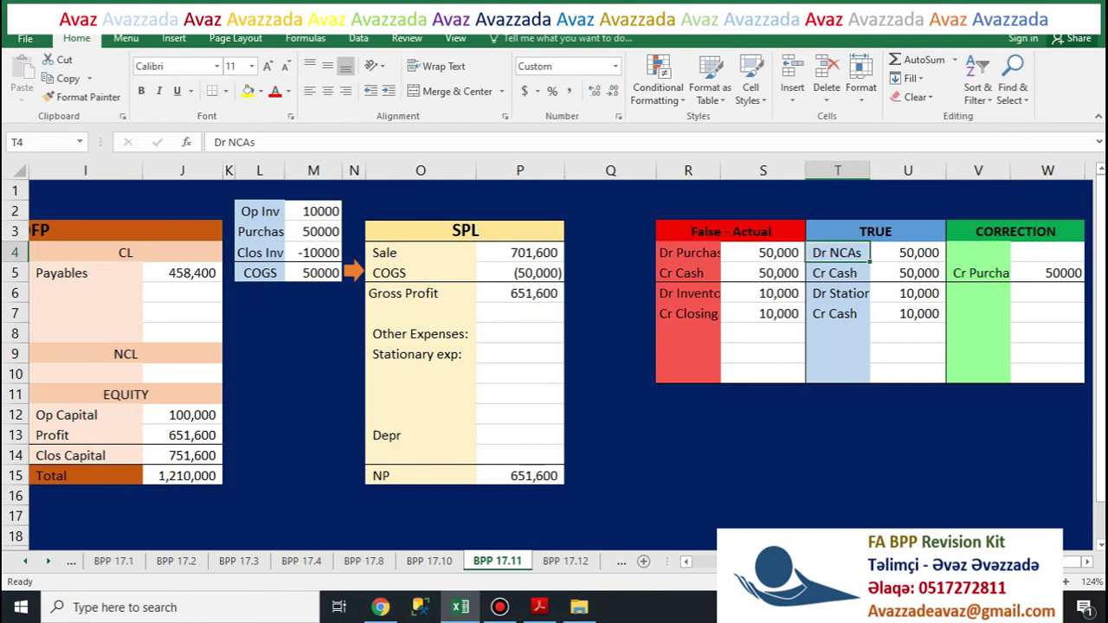
{"action": "key", "text": "Right"}
{"action": "key", "text": "Right"}
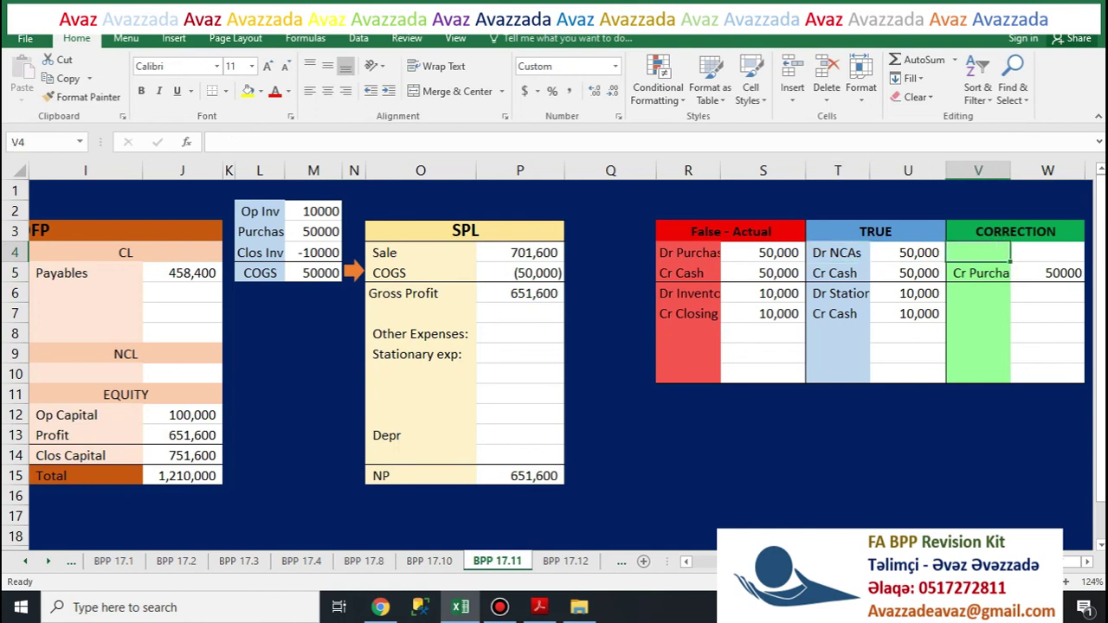
{"action": "type", "text": "Dr"}
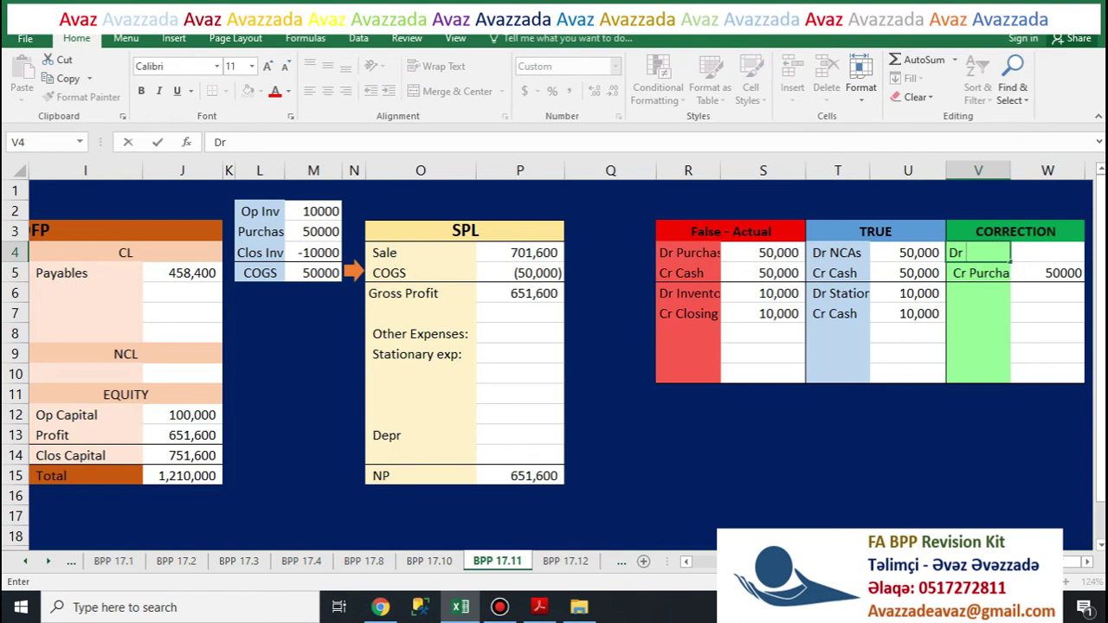
{"action": "type", "text": " NCAs"}
{"action": "key", "text": "ctrl+Return"}
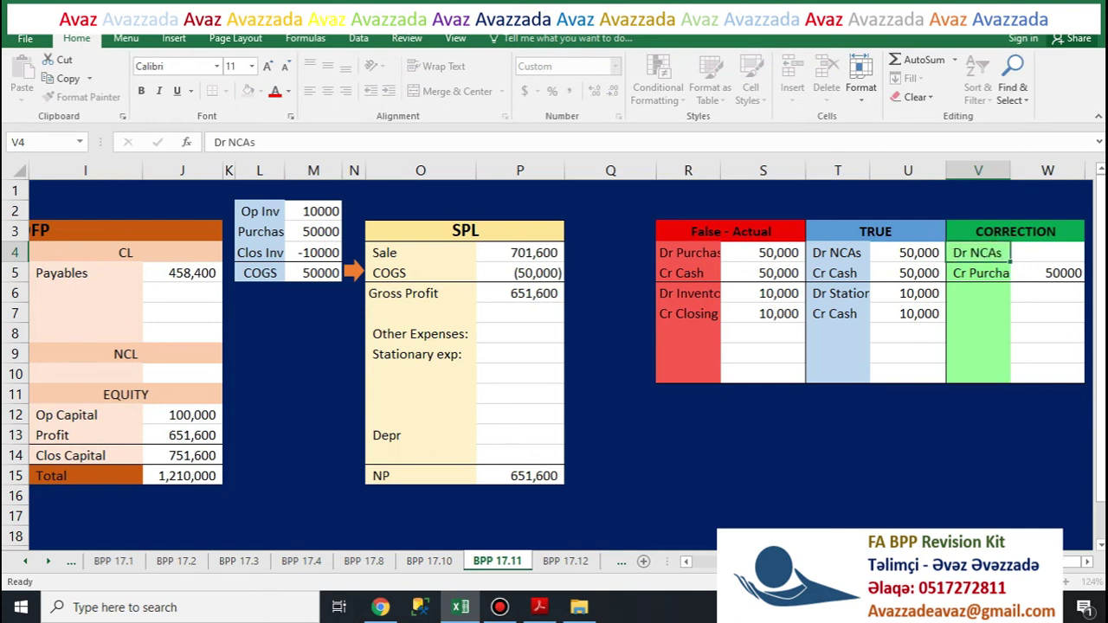
{"action": "key", "text": "Right"}
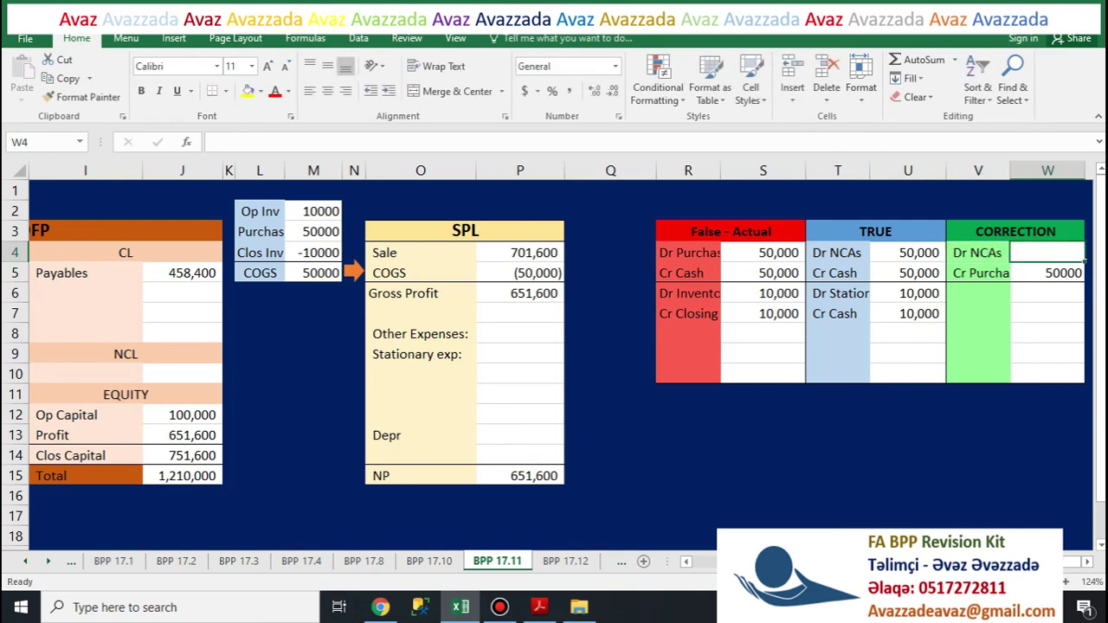
{"action": "type", "text": "50000"}
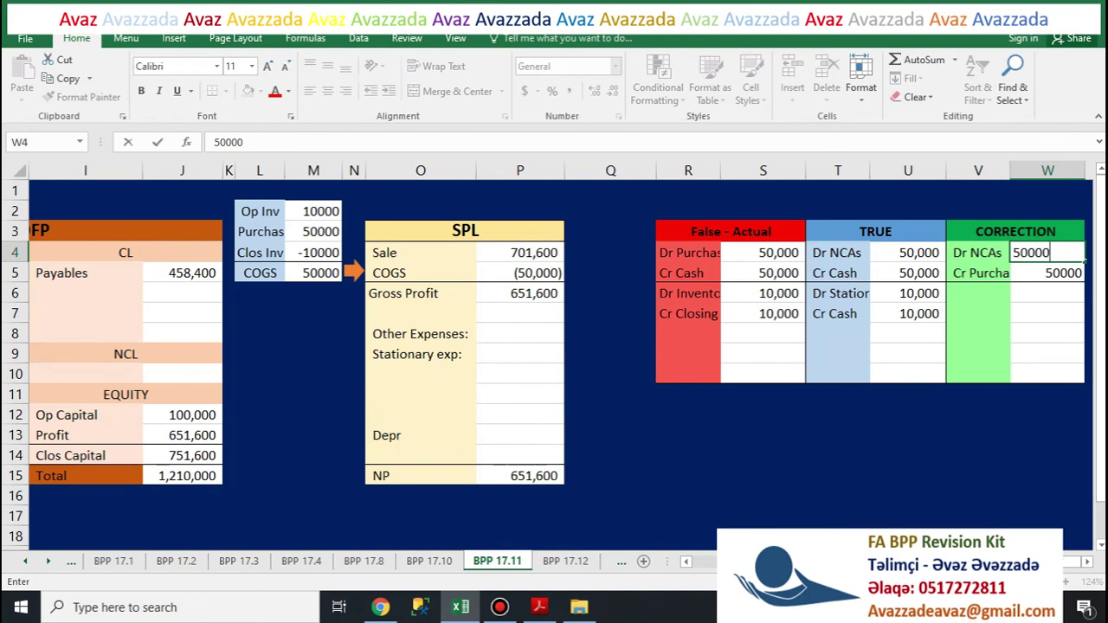
{"action": "key", "text": "Return"}
Step: Clear the purchases amount in M3 of the COGS calculation
{"action": "key", "text": "Left"}
{"action": "key", "text": "Left"}
{"action": "key", "text": "Left"}
{"action": "key", "text": "Left"}
{"action": "key", "text": "Left"}
{"action": "key", "text": "Left"}
{"action": "key", "text": "Left"}
{"action": "key", "text": "Left"}
{"action": "key", "text": "Left"}
{"action": "key", "text": "Left"}
{"action": "key", "text": "Left"}
{"action": "key", "text": "Left"}
{"action": "key", "text": "Left"}
{"action": "key", "text": "Left"}
{"action": "key", "text": "Left"}
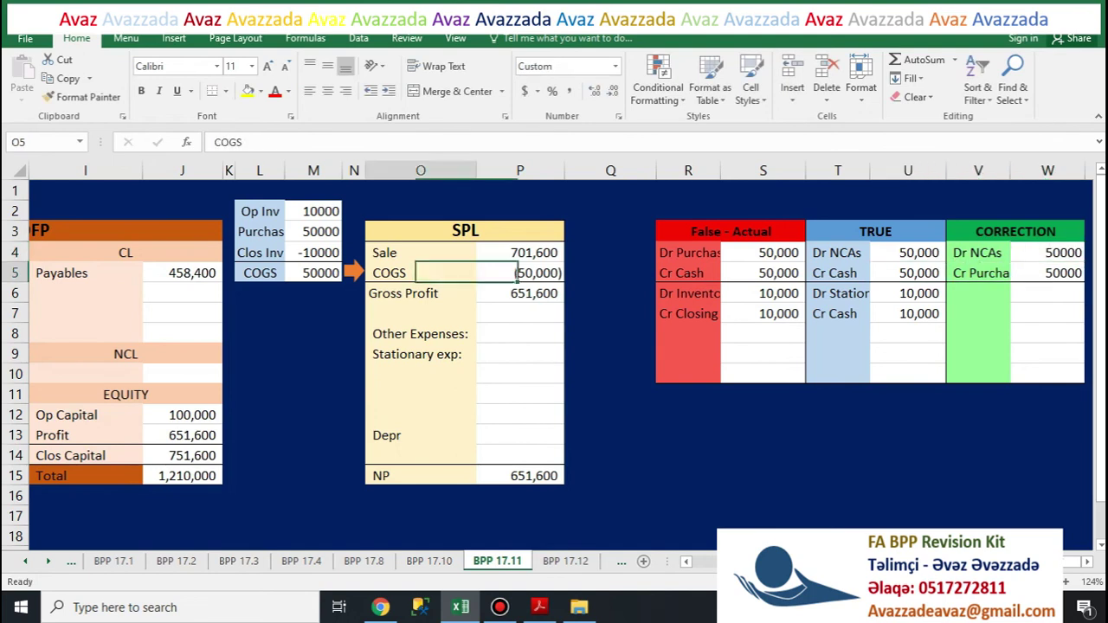
{"action": "key", "text": "Right"}
{"action": "key", "text": "Right"}
{"action": "key", "text": "Right"}
{"action": "key", "text": "Right"}
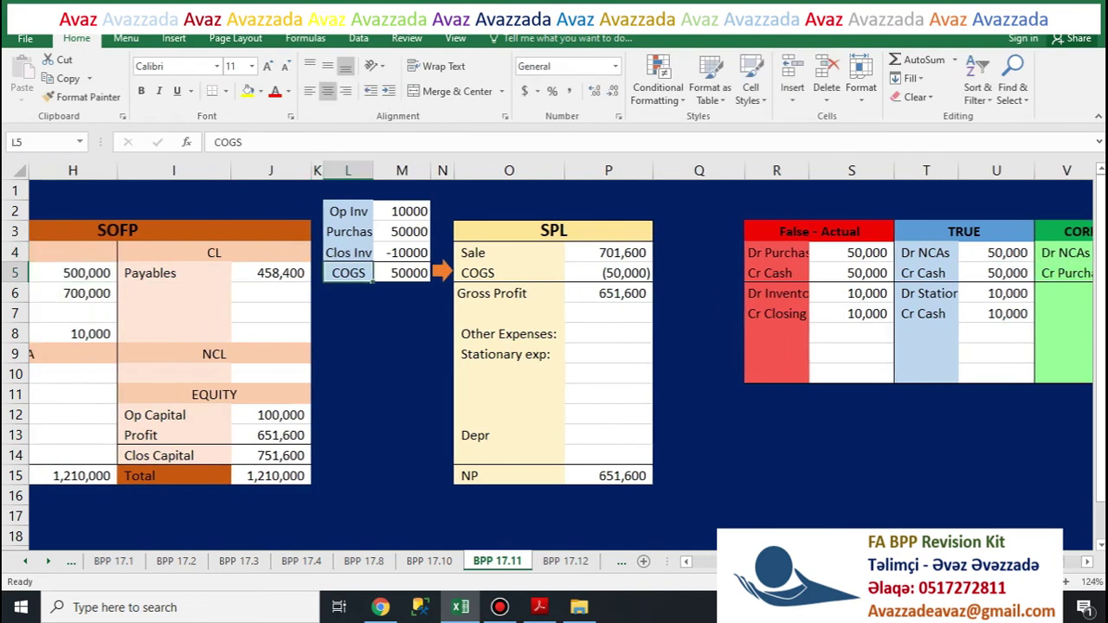
{"action": "key", "text": "Up"}
{"action": "key", "text": "Up"}
{"action": "key", "text": "Right"}
{"action": "key", "text": "Delete"}
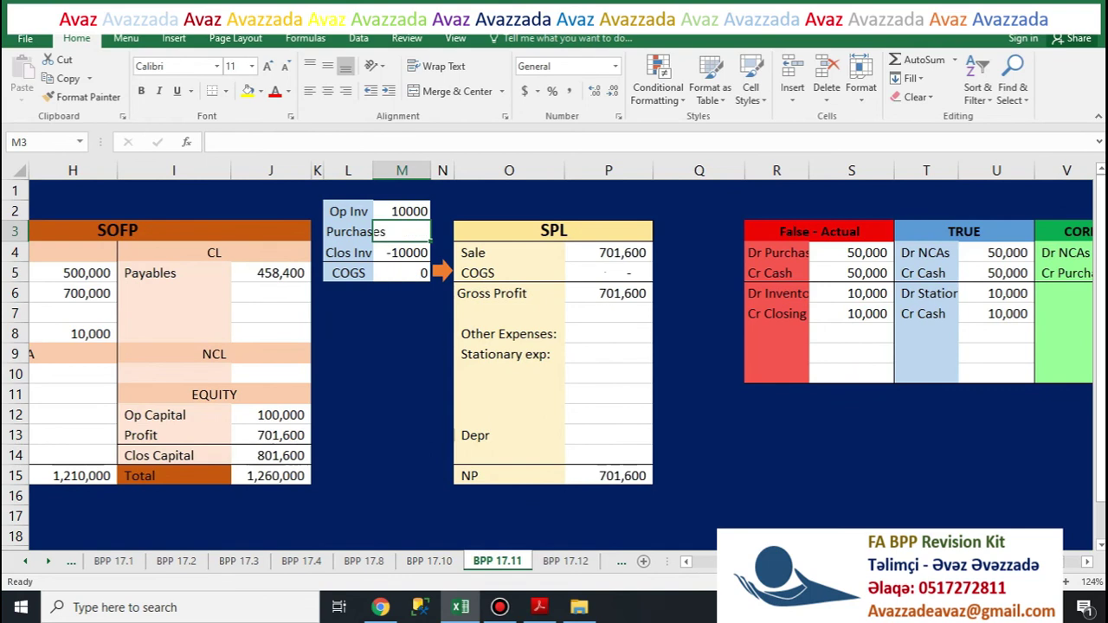
Step: Enter 50000 as Equip in H10 of the SOFP's non-current assets
{"action": "key", "text": "Down"}
{"action": "key", "text": "Left"}
{"action": "key", "text": "Down"}
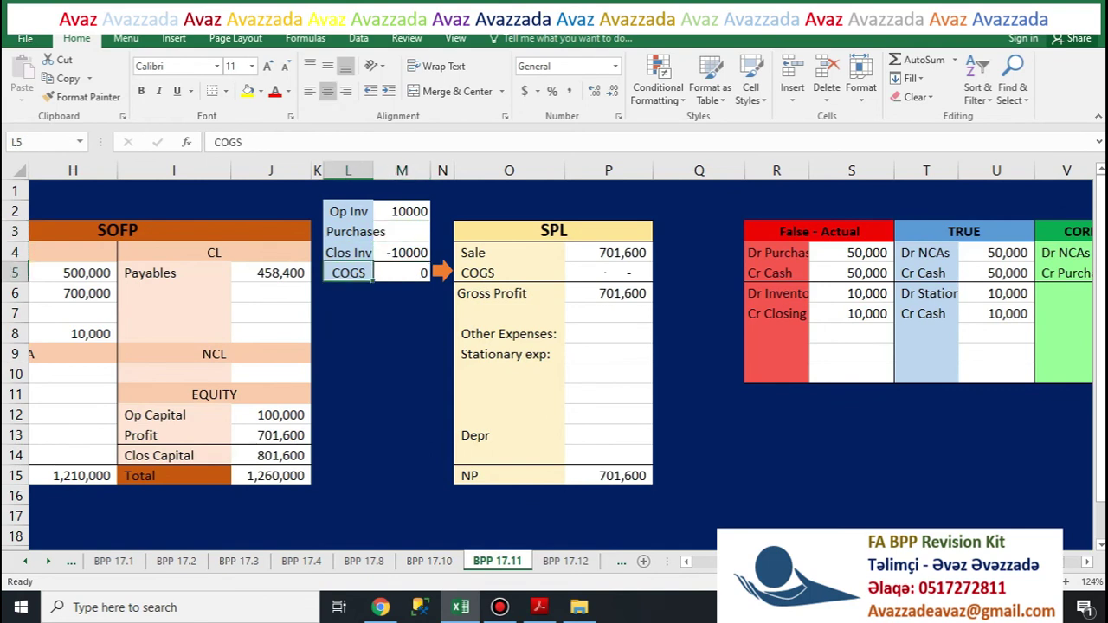
{"action": "key", "text": "Down"}
{"action": "key", "text": "Left"}
{"action": "key", "text": "Left"}
{"action": "key", "text": "Left"}
{"action": "key", "text": "Left"}
{"action": "key", "text": "Left"}
{"action": "key", "text": "Down"}
{"action": "key", "text": "Down"}
{"action": "key", "text": "Down"}
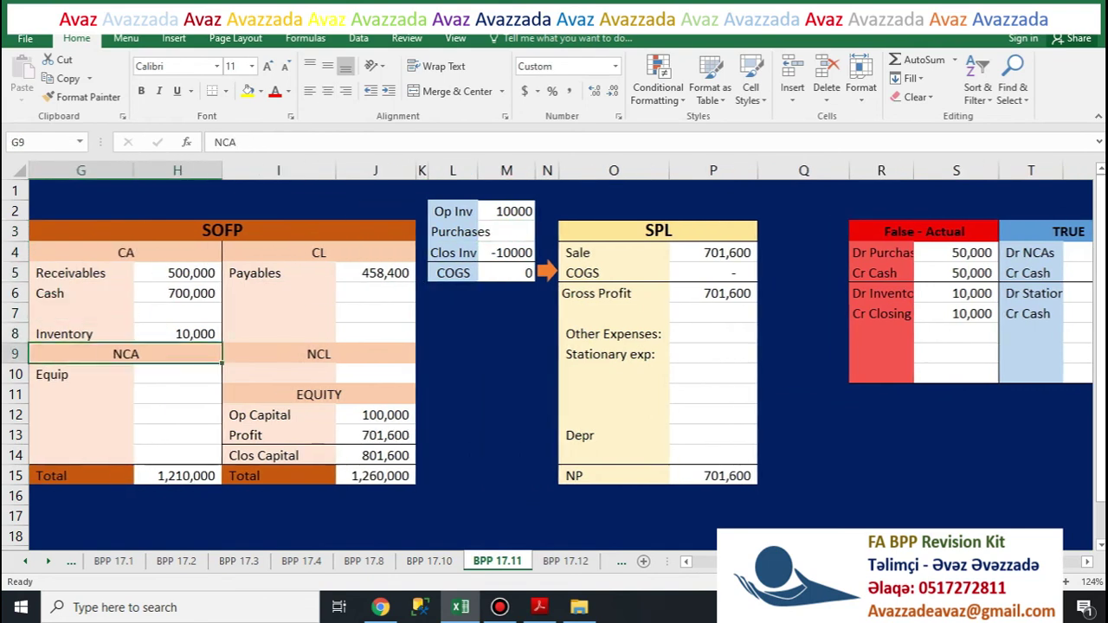
{"action": "key", "text": "Right"}
{"action": "key", "text": "Down"}
{"action": "key", "text": "Left"}
{"action": "key", "text": "F2"}
{"action": "type", "text": "50000"}
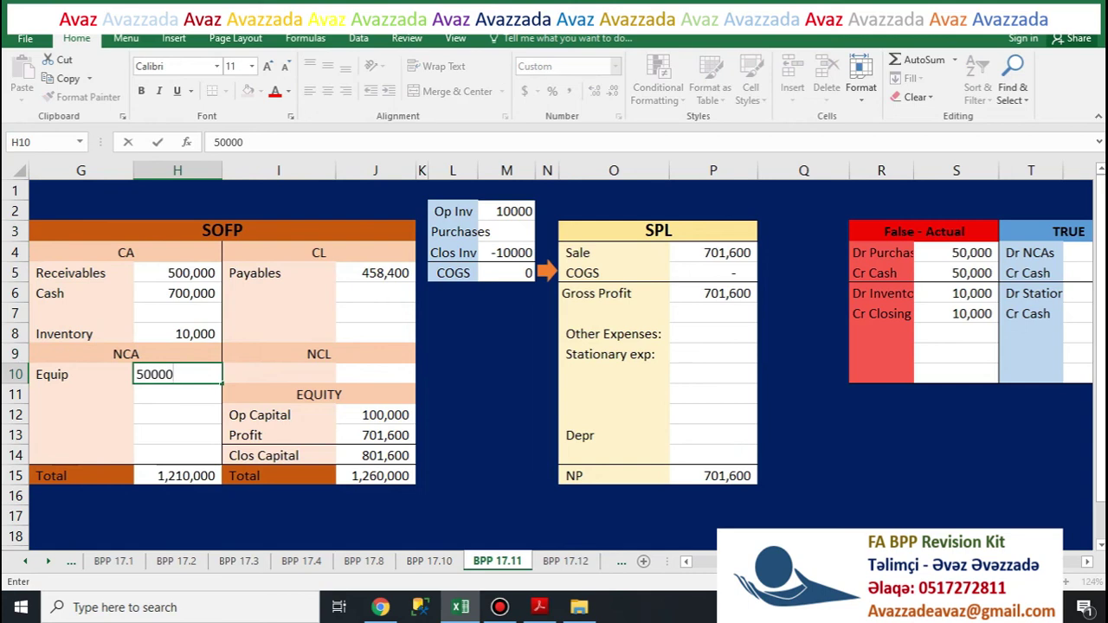
{"action": "key", "text": "Return"}
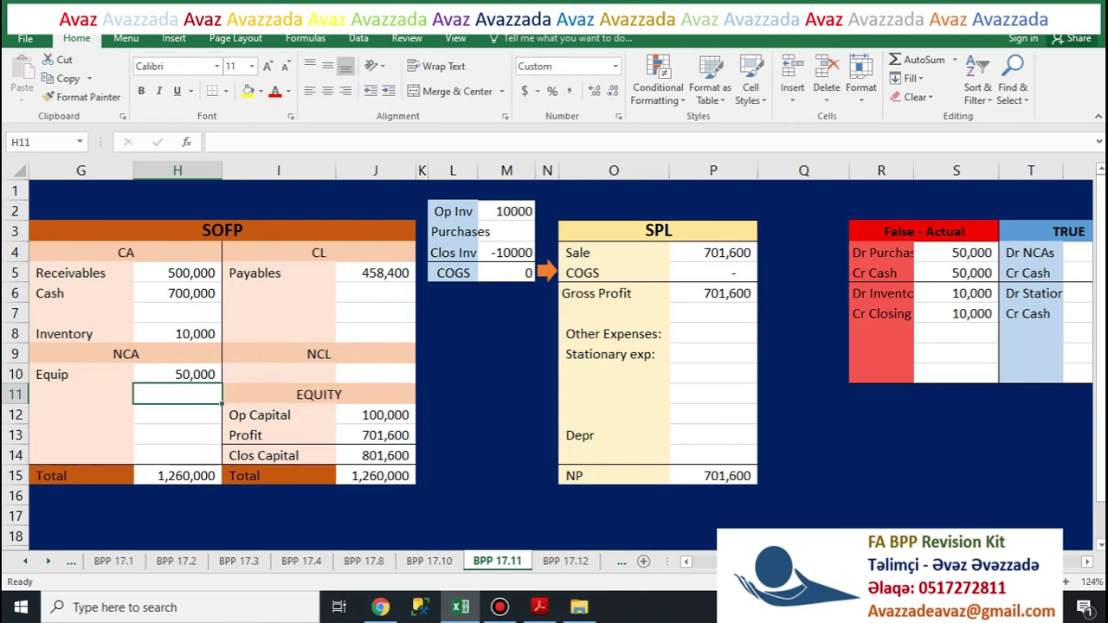
Step: Examine the false inventory account and closing inventory entries in R6:R7 to work out the correction for error (b)
{"action": "key", "text": "Right"}
{"action": "key", "text": "Right"}
{"action": "key", "text": "Right"}
{"action": "key", "text": "Right"}
{"action": "key", "text": "Right"}
{"action": "key", "text": "Right"}
{"action": "key", "text": "Right"}
{"action": "key", "text": "Right"}
{"action": "key", "text": "Right"}
{"action": "key", "text": "Right"}
{"action": "key", "text": "Right"}
{"action": "key", "text": "Right"}
{"action": "key", "text": "Right"}
{"action": "key", "text": "Right"}
{"action": "key", "text": "Right"}
{"action": "key", "text": "Right"}
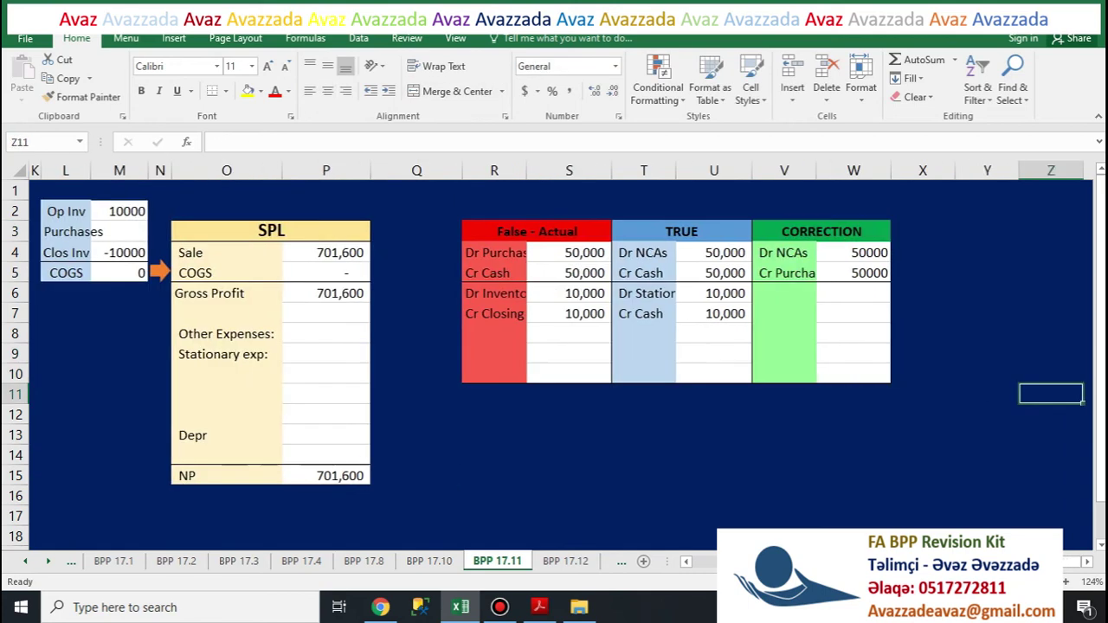
{"action": "key", "text": "Left"}
{"action": "key", "text": "Left"}
{"action": "key", "text": "Left"}
{"action": "key", "text": "Up"}
{"action": "key", "text": "Up"}
{"action": "key", "text": "Up"}
{"action": "key", "text": "Up"}
{"action": "key", "text": "Up"}
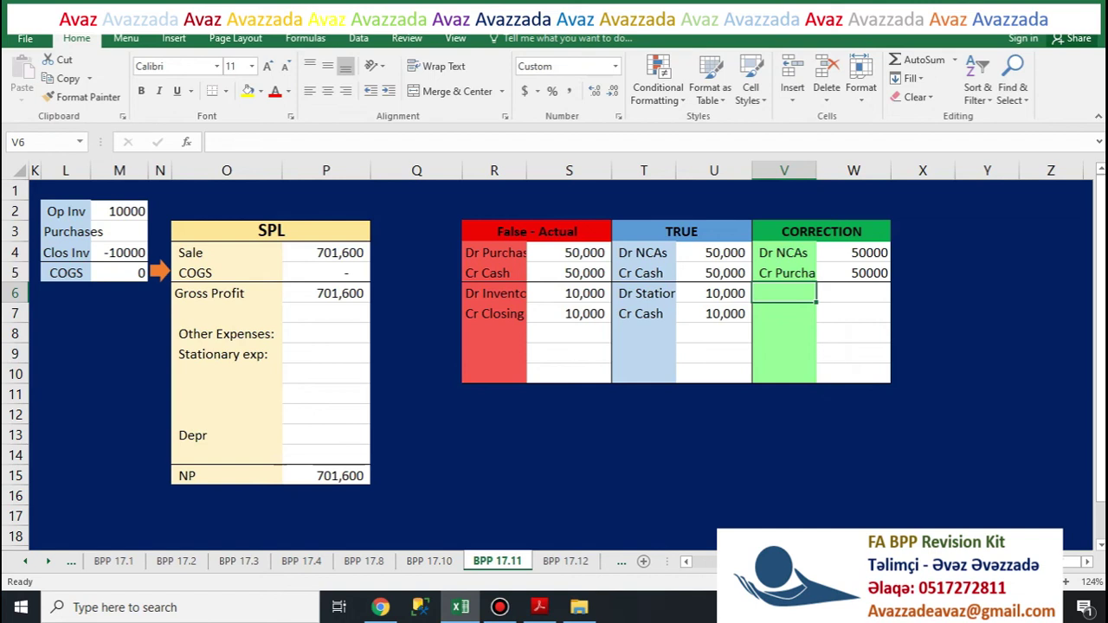
{"action": "key", "text": "Left"}
{"action": "key", "text": "Left"}
{"action": "key", "text": "Left"}
{"action": "key", "text": "Left"}
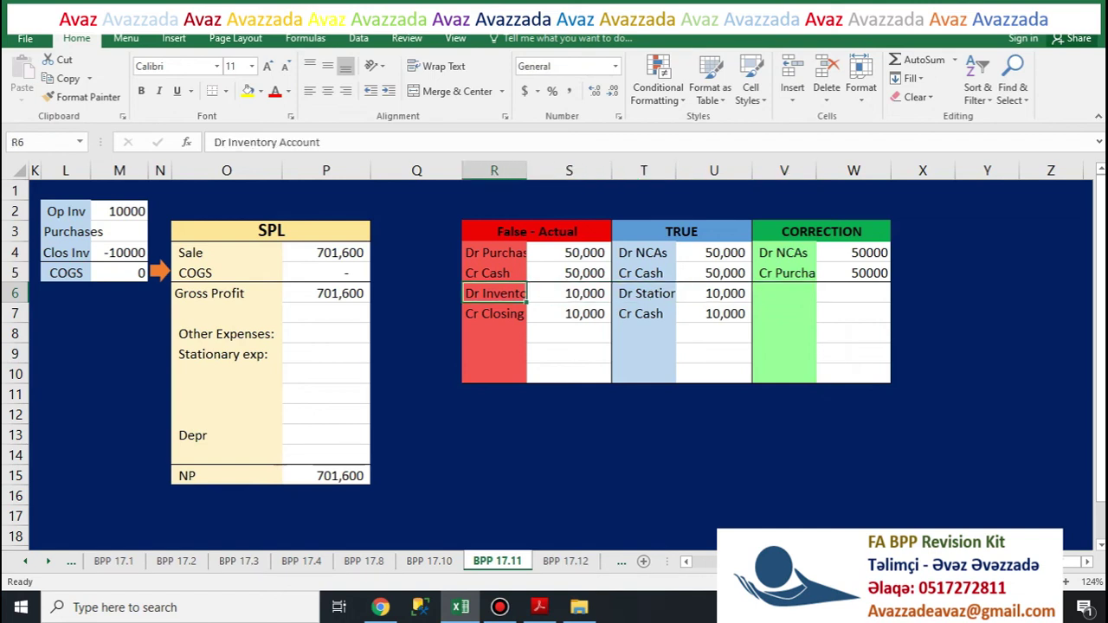
{"action": "key", "text": "Down"}
{"action": "key", "text": "Up"}
{"action": "key", "text": "Down"}
{"action": "key", "text": "Up"}
{"action": "key", "text": "Down"}
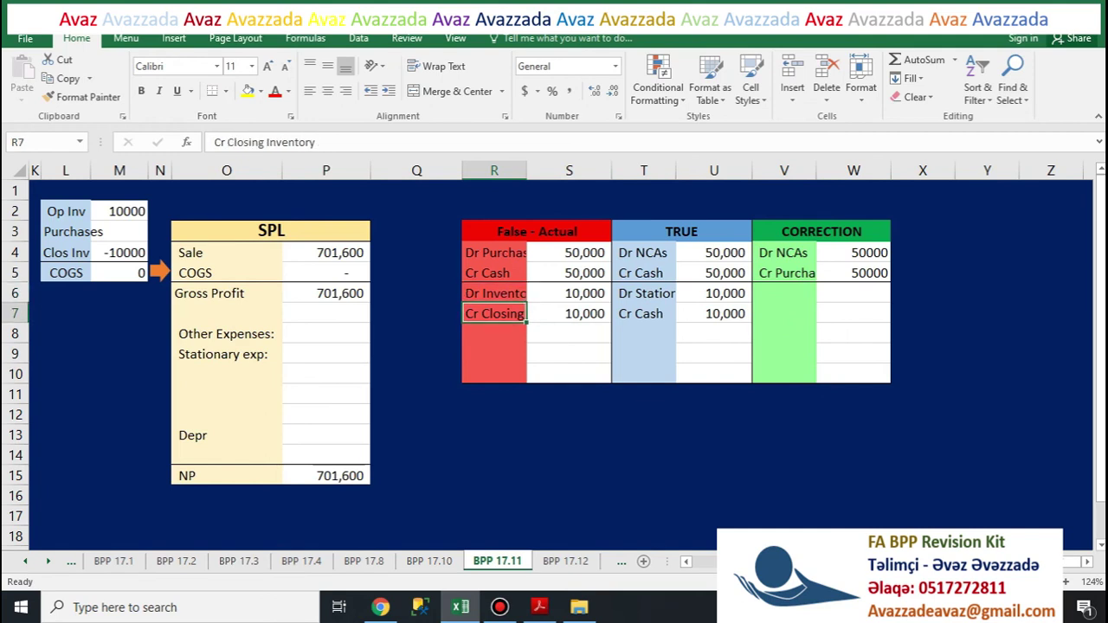
Step: Enter the debit line of error (b)'s correction in V6:W6 as Dr Closing Inventory with 10000
{"action": "key", "text": "Right"}
{"action": "key", "text": "Right"}
{"action": "key", "text": "Right"}
{"action": "key", "text": "Right"}
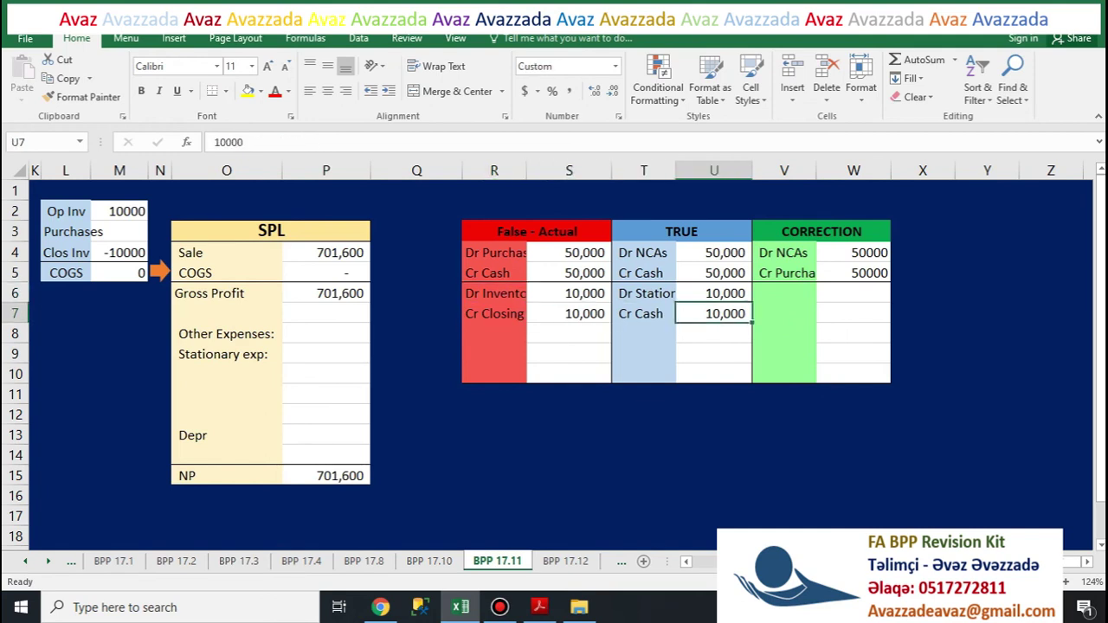
{"action": "key", "text": "Up"}
{"action": "type", "text": "Dr "}
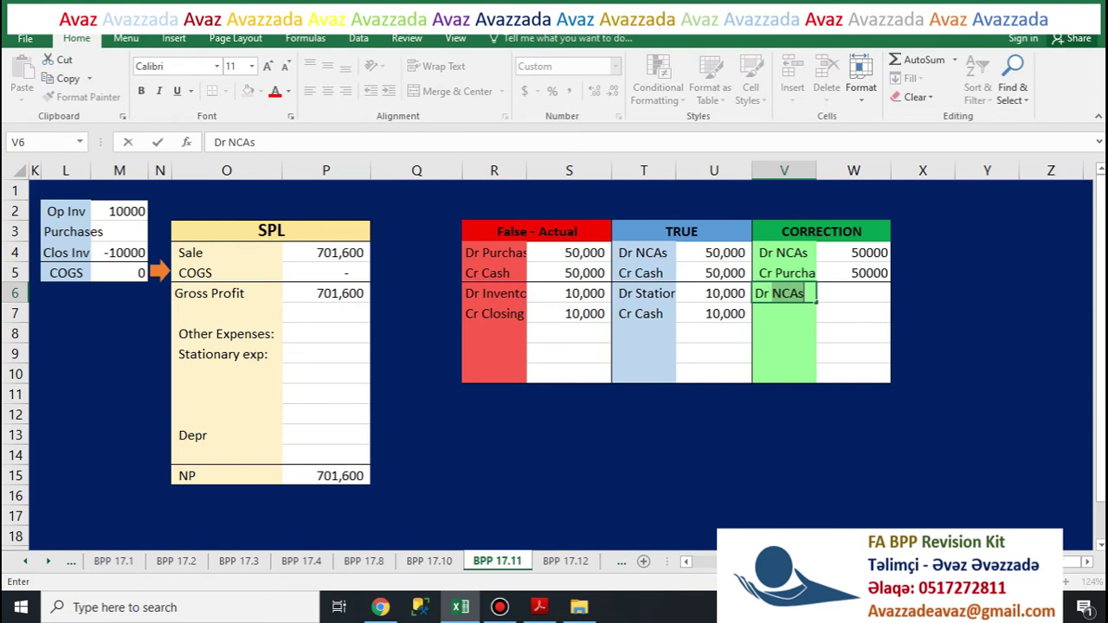
{"action": "type", "text": "Closi"}
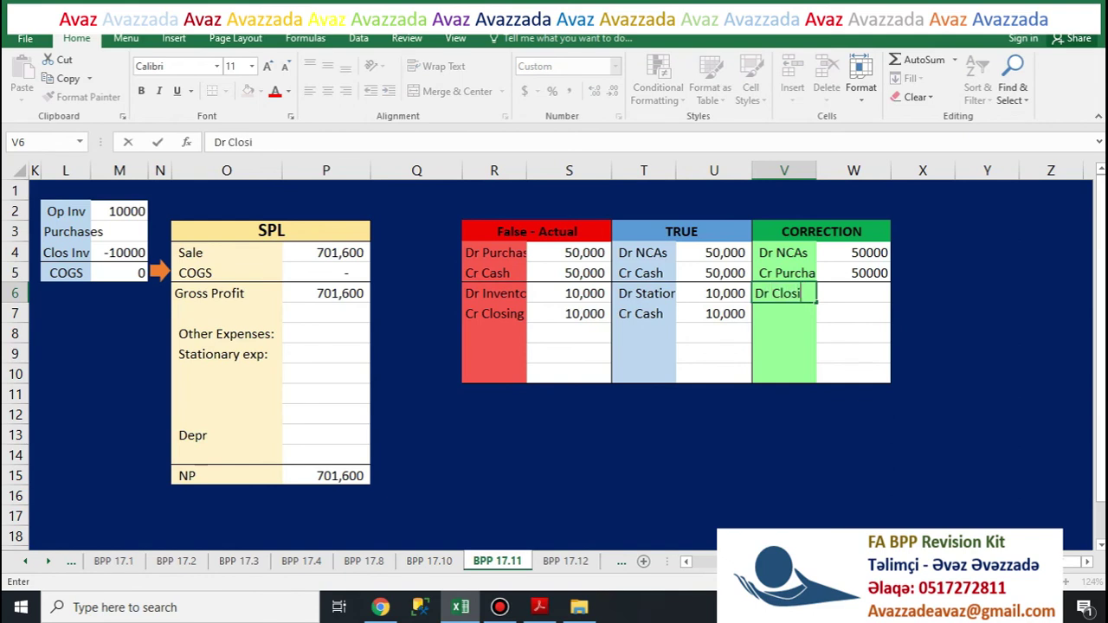
{"action": "type", "text": "ng Inv"}
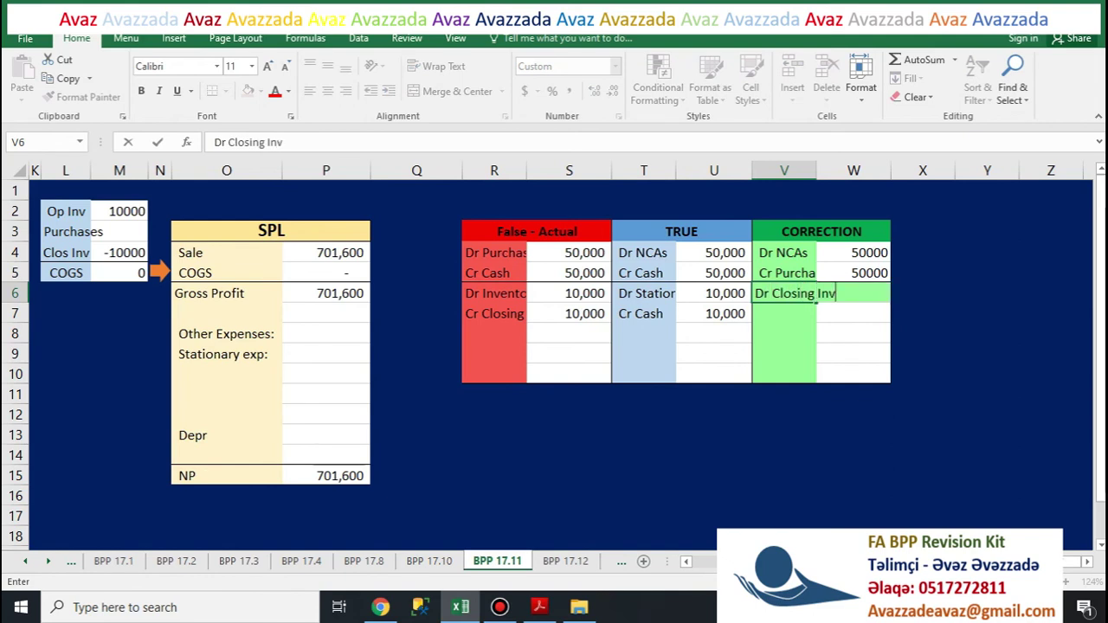
{"action": "type", "text": "entory"}
{"action": "key", "text": "Tab"}
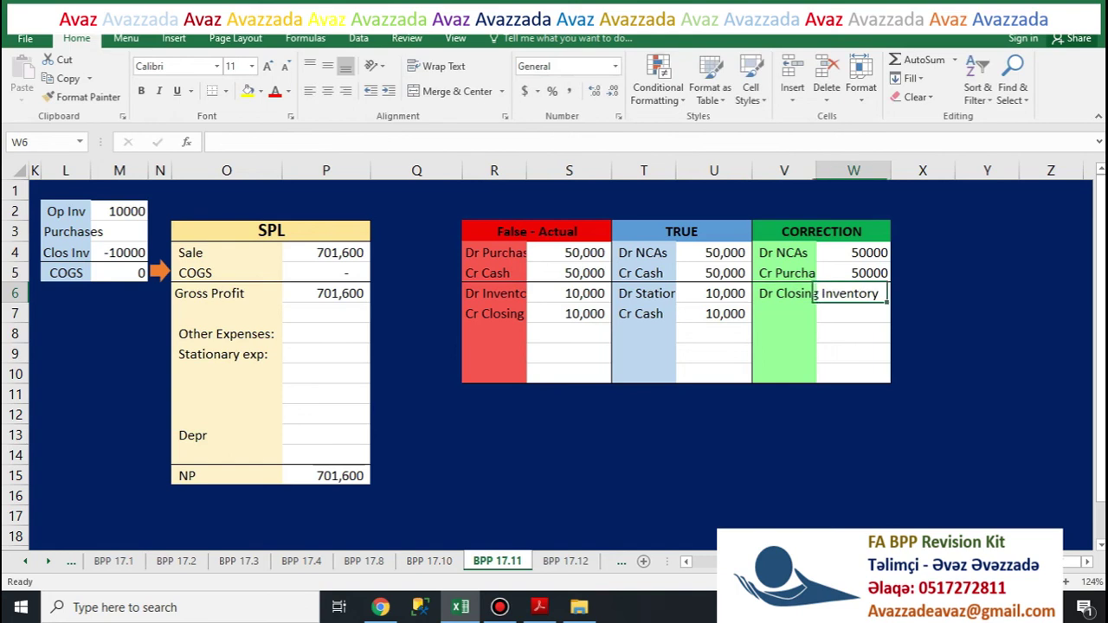
{"action": "type", "text": "10000"}
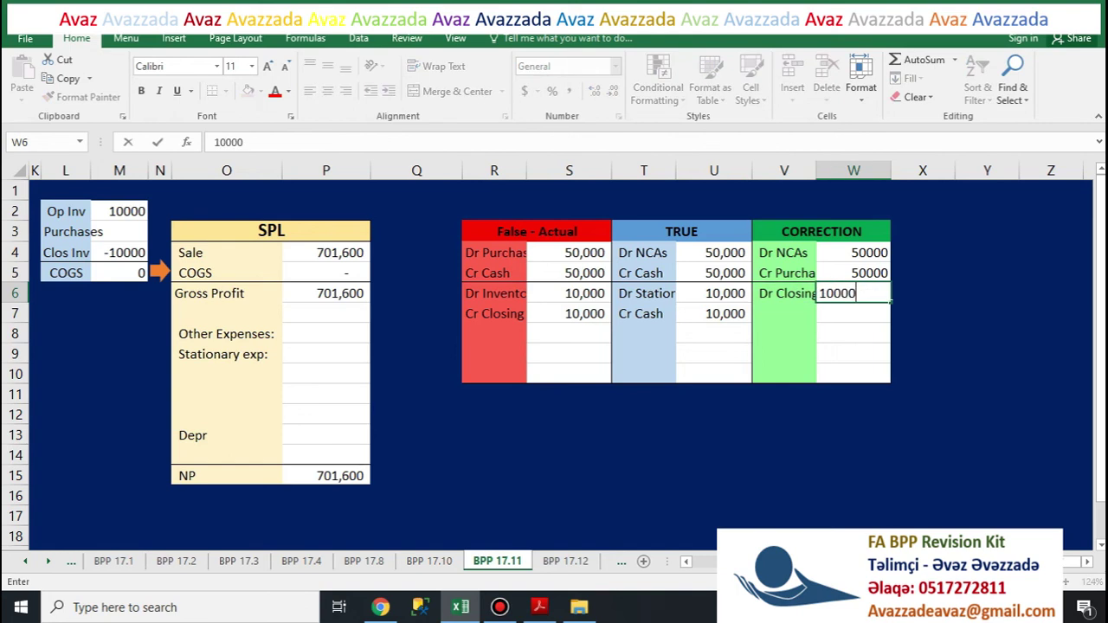
{"action": "key", "text": "Return"}
Step: Enter the matching credit line in V7:W7 as Cr Inventory Account with 10000
{"action": "key", "text": "Left"}
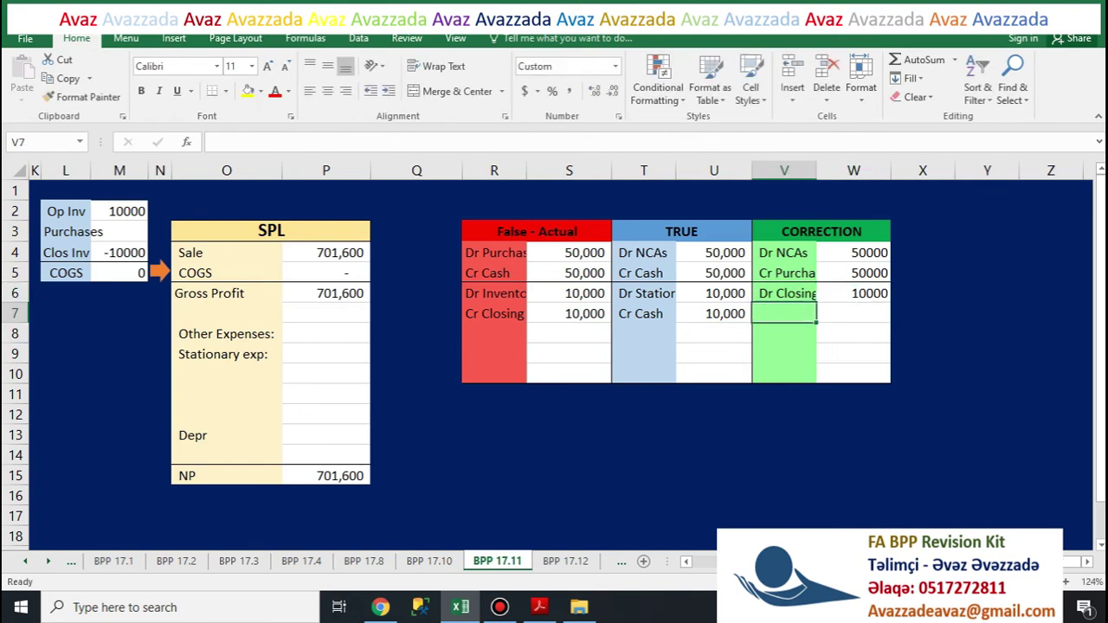
{"action": "type", "text": "Cr "}
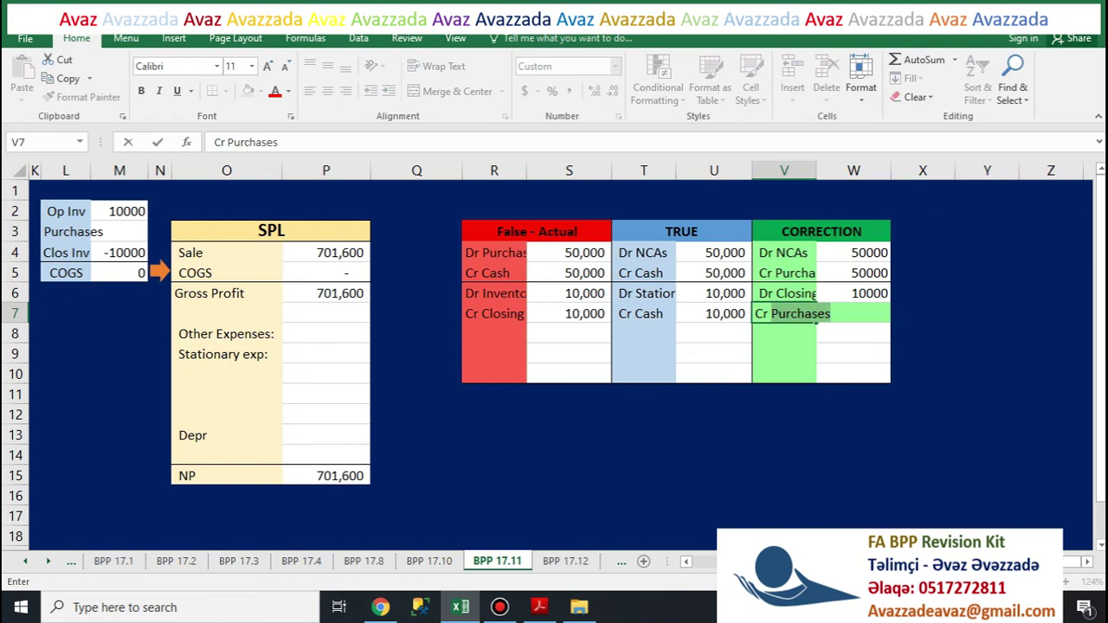
{"action": "type", "text": "Inventory"}
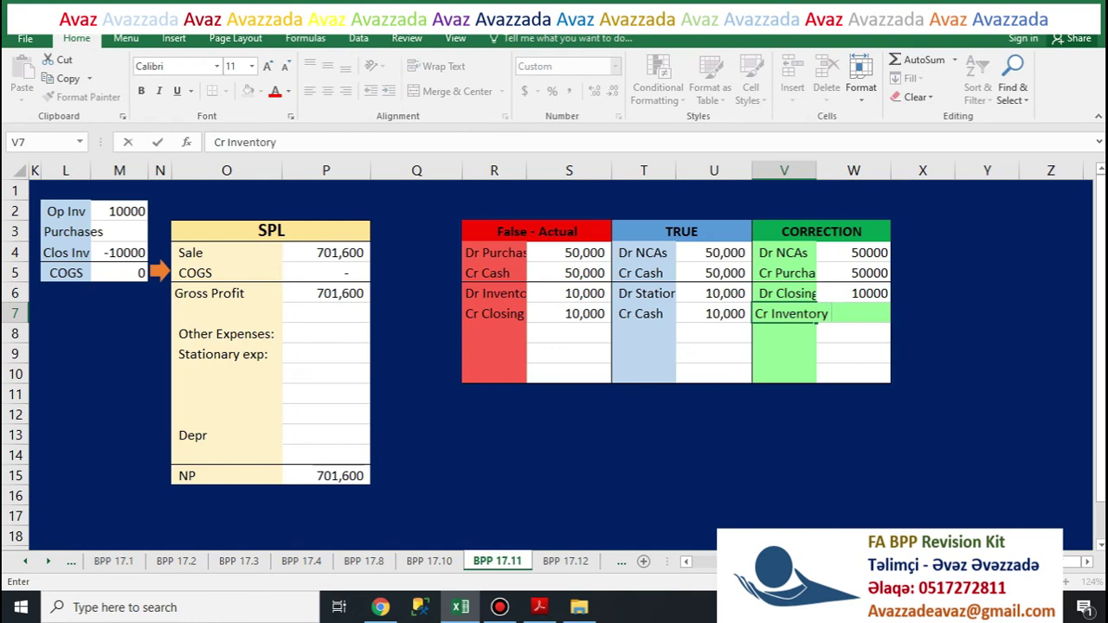
{"action": "type", "text": " Account"}
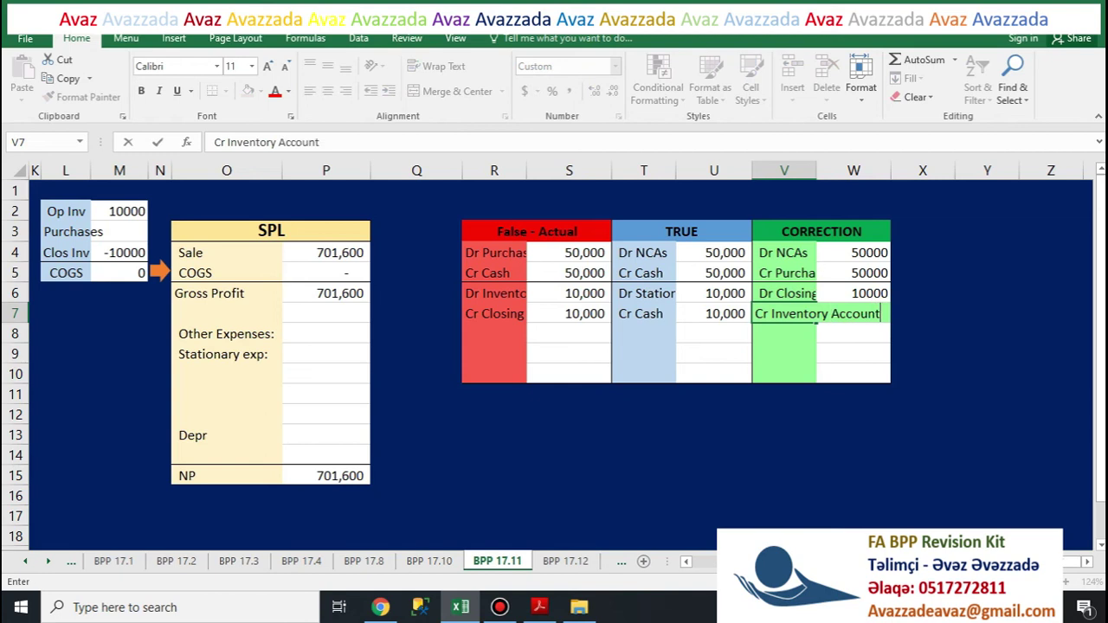
{"action": "key", "text": "Tab"}
{"action": "type", "text": "10000"}
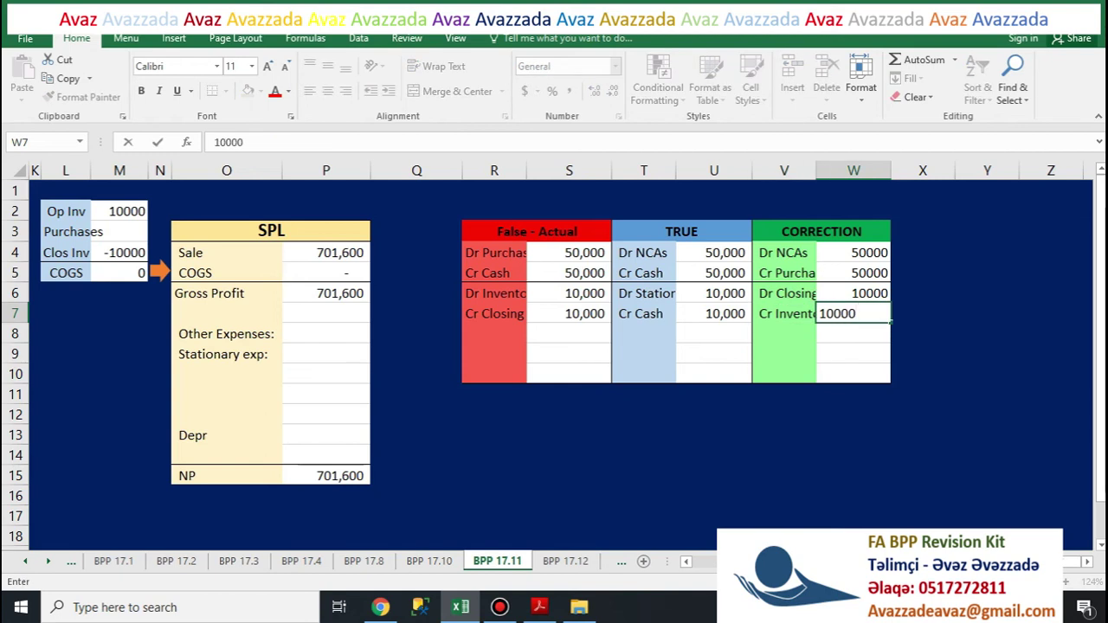
{"action": "key", "text": "Return"}
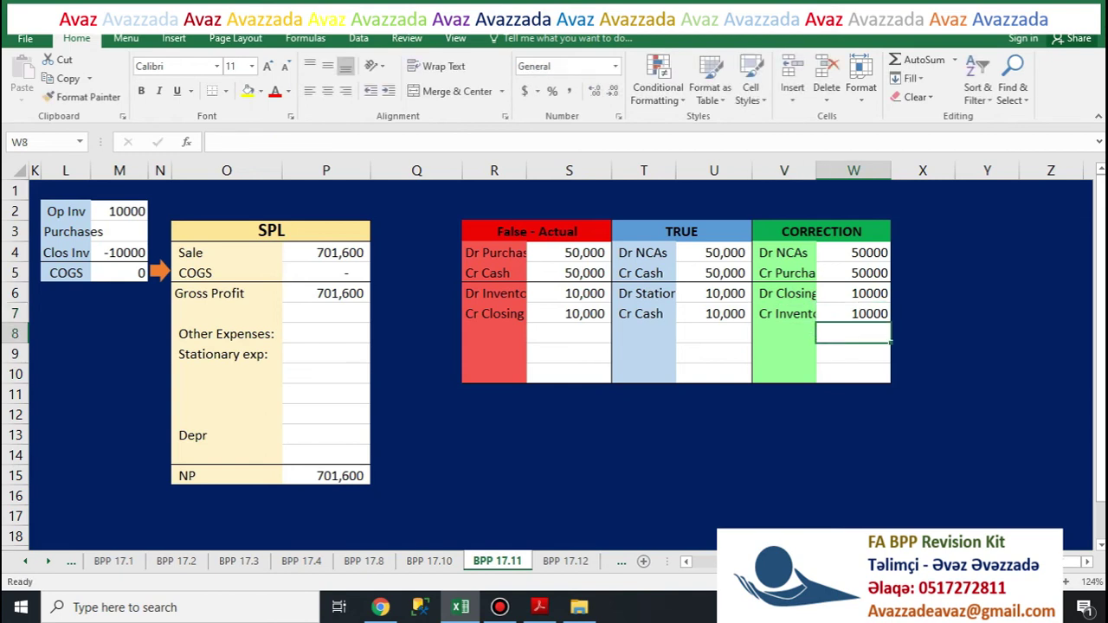
Step: Examine the true stationery expense and cash entries in T6:T7 to determine the remaining correction lines
{"action": "key", "text": "Left"}
{"action": "key", "text": "Left"}
{"action": "key", "text": "Left"}
{"action": "key", "text": "Left"}
{"action": "key", "text": "Left"}
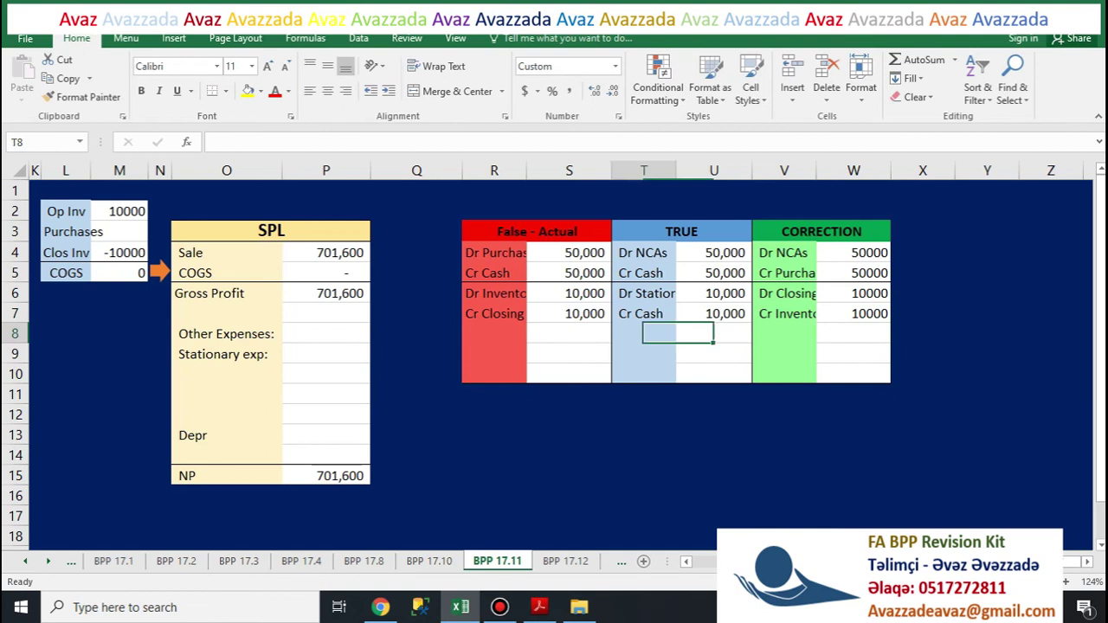
{"action": "key", "text": "Up"}
{"action": "key", "text": "Up"}
{"action": "key", "text": "Right"}
{"action": "key", "text": "Right"}
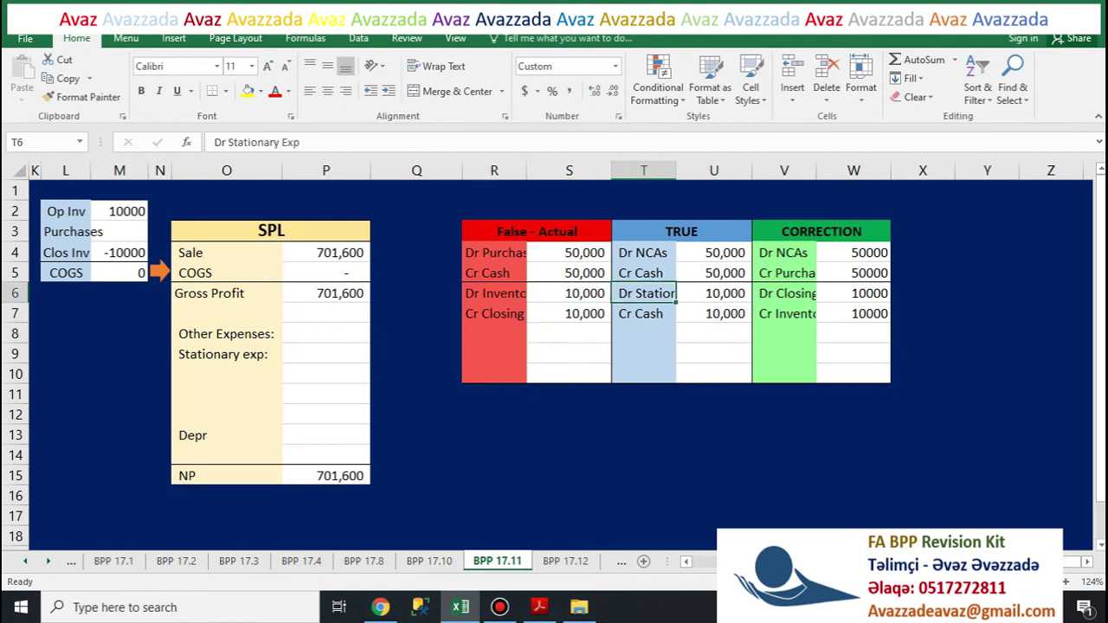
{"action": "key", "text": "Down"}
{"action": "key", "text": "Up"}
{"action": "key", "text": "Down"}
Step: Add a second debit line to the correction in V8:W8 as Dr Stationary Expenses with 10000
{"action": "key", "text": "Right"}
{"action": "key", "text": "Right"}
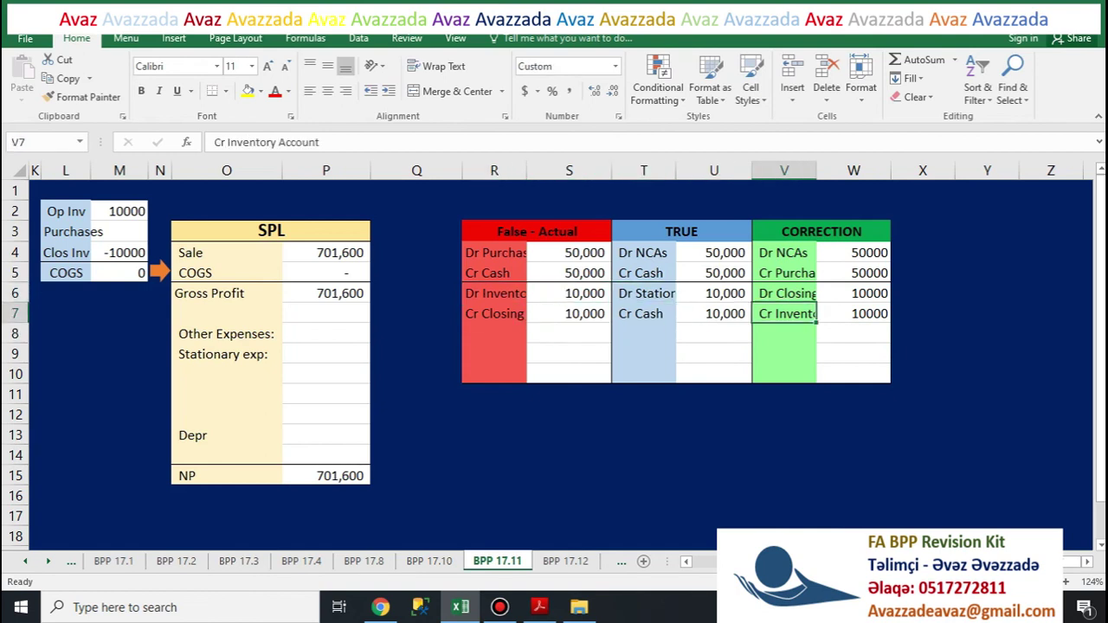
{"action": "key", "text": "Down"}
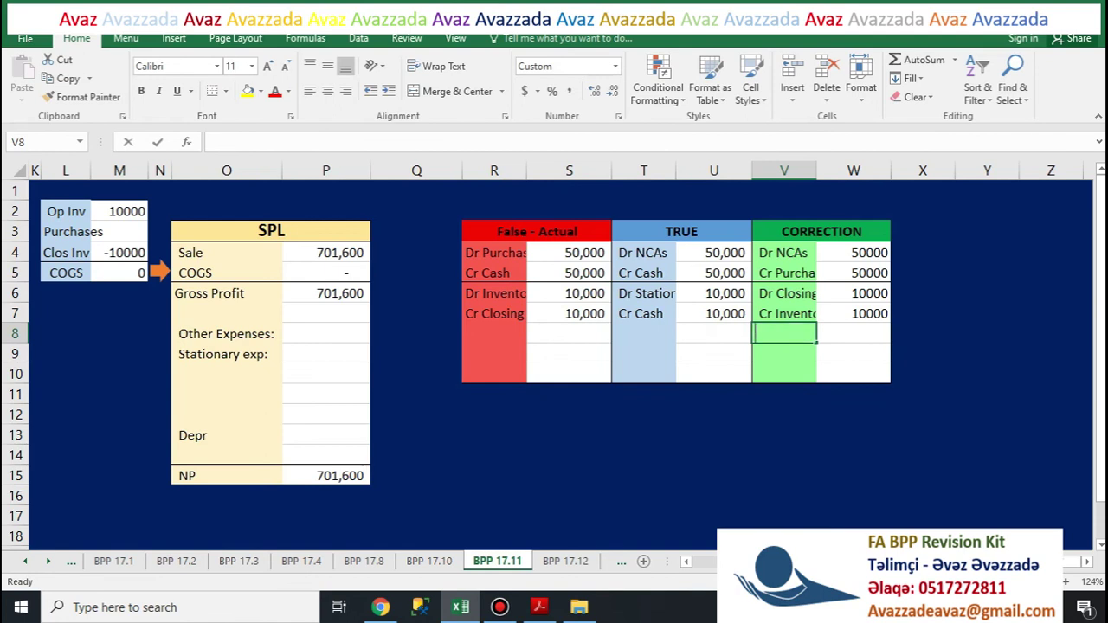
{"action": "type", "text": "Dr Sta"}
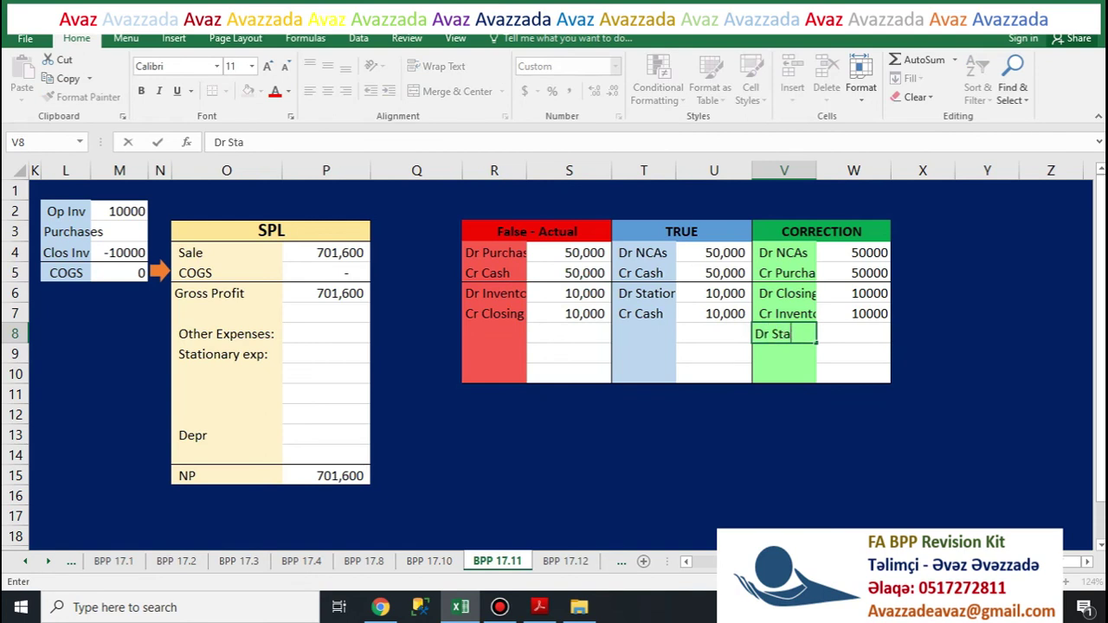
{"action": "type", "text": "tionary "}
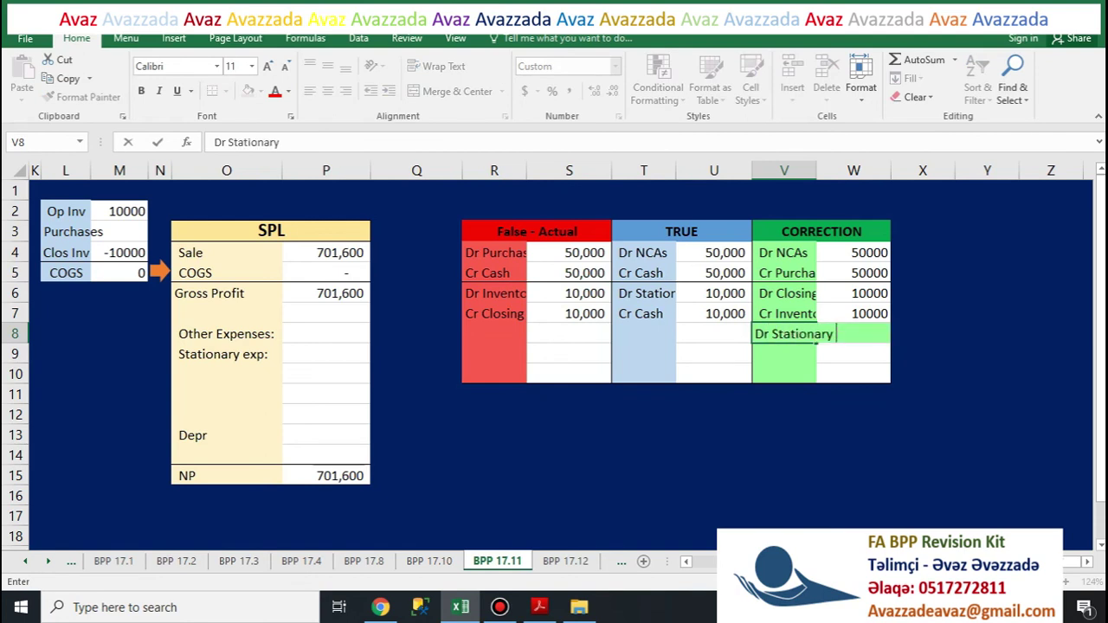
{"action": "type", "text": "Expenses"}
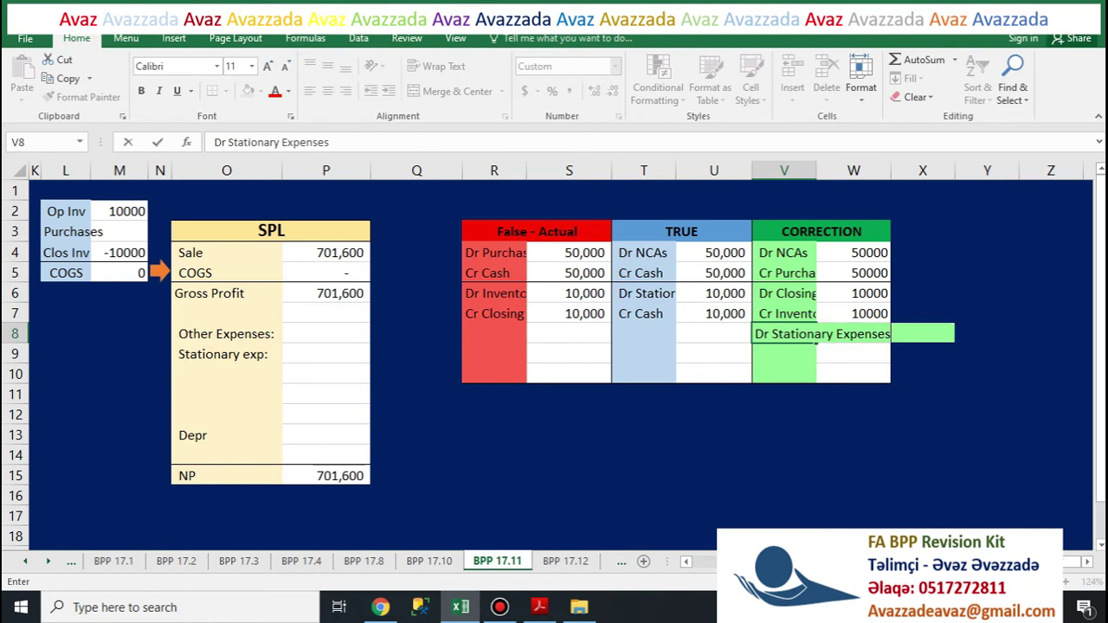
{"action": "key", "text": "Tab"}
{"action": "type", "text": "10000"}
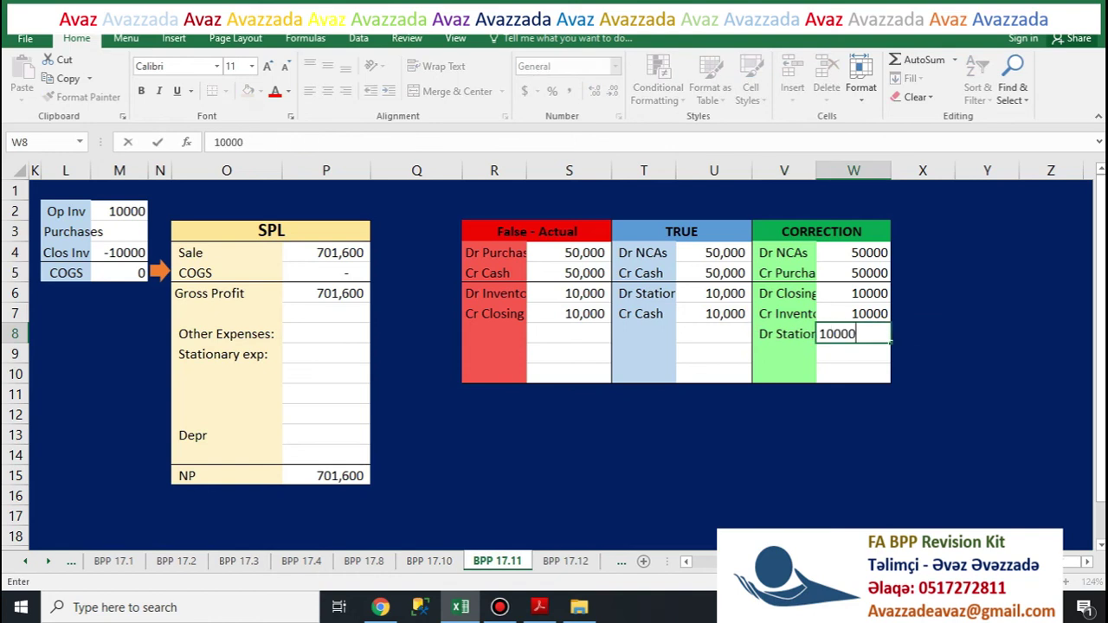
{"action": "key", "text": "Return"}
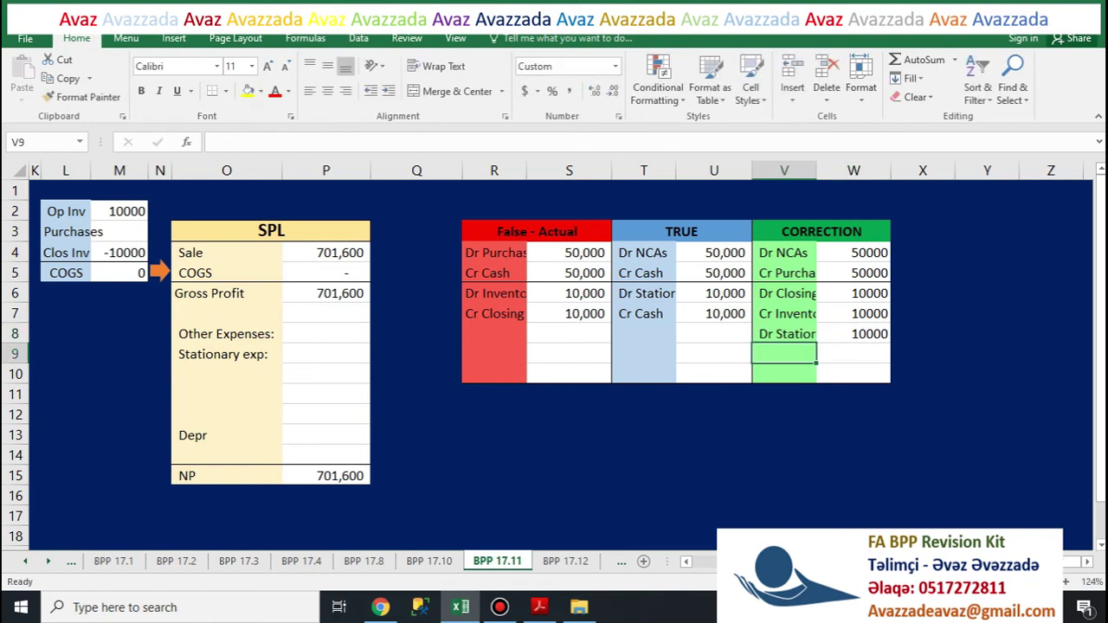
Step: Enter the credit line for the stationery expense in V9:W9 as Cr Cash with 10000
{"action": "type", "text": "Cr Cash"}
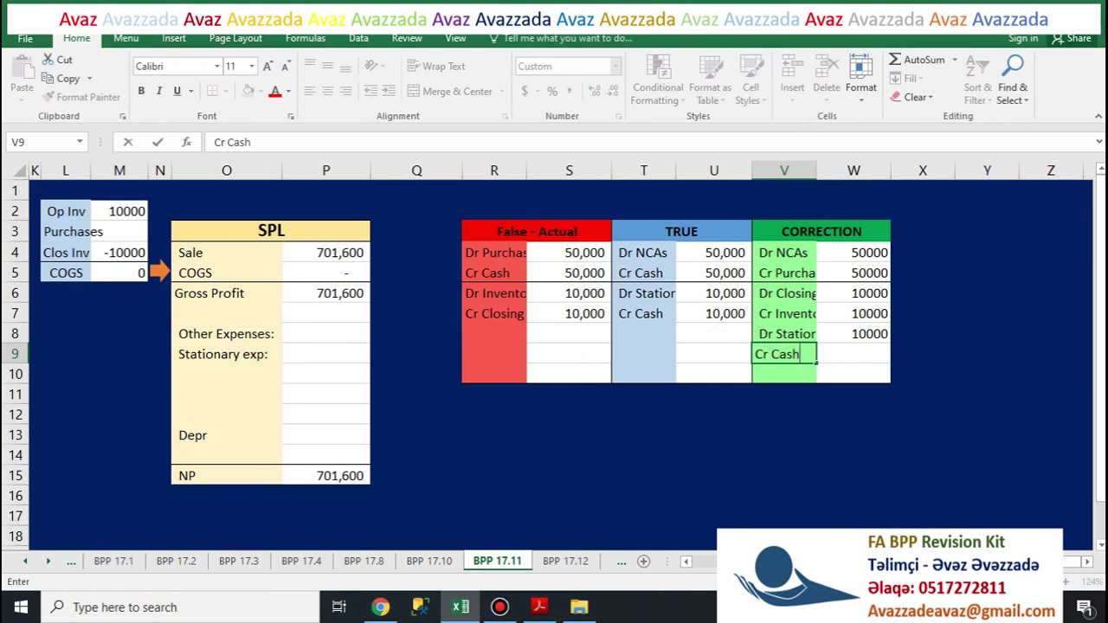
{"action": "key", "text": "Tab"}
{"action": "type", "text": "10000"}
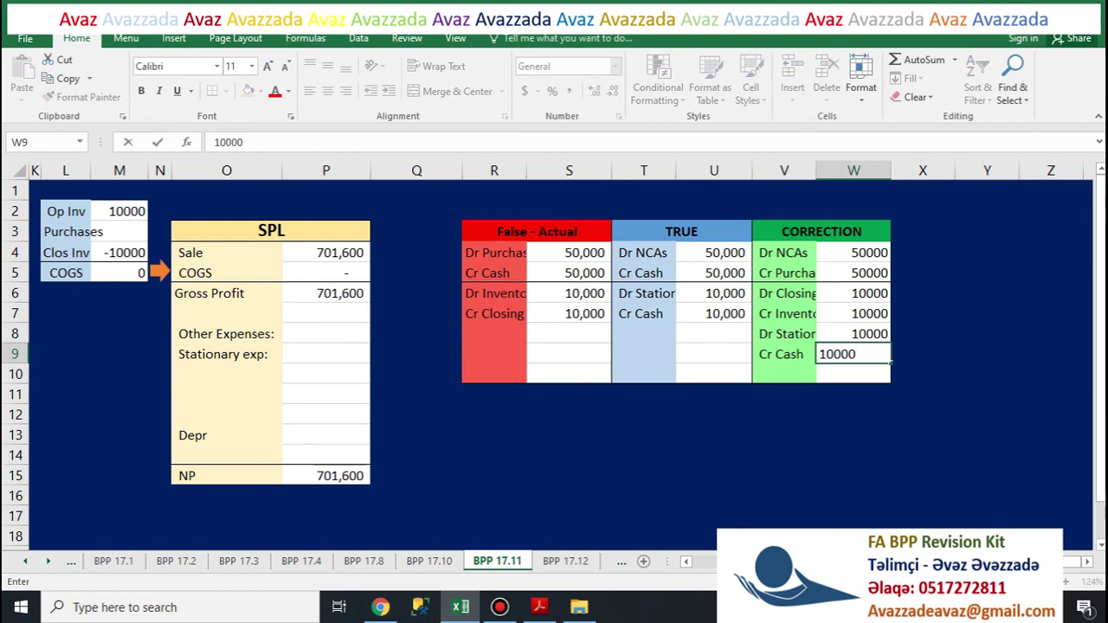
{"action": "key", "text": "Return"}
{"action": "key", "text": "Down"}
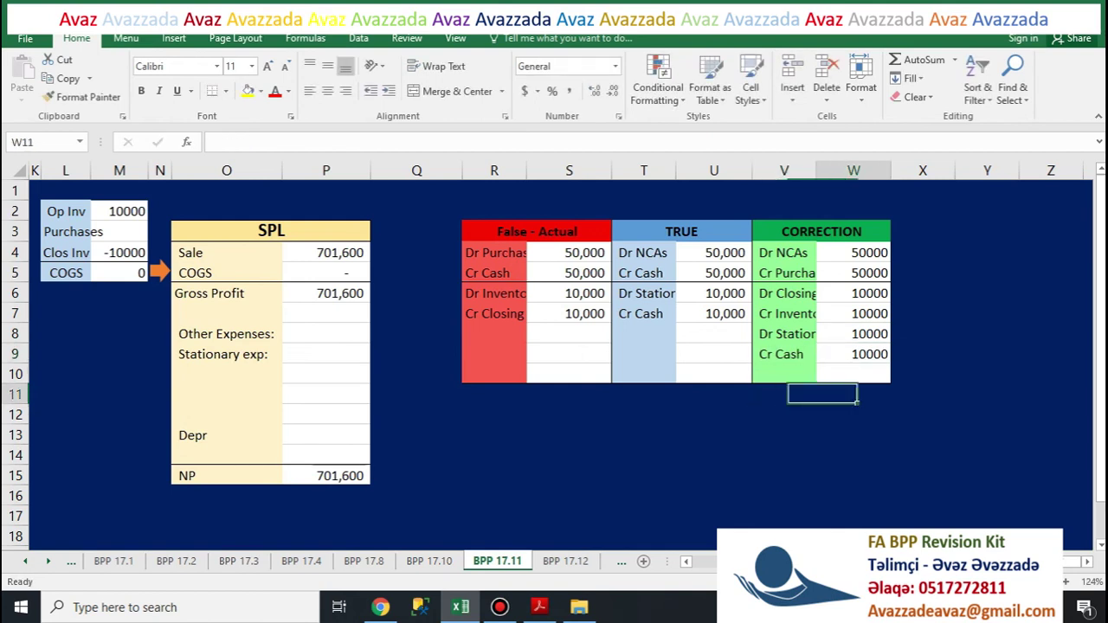
Step: Clear the closing inventory amount in M4 of the COGS calculation
{"action": "key", "text": "Up"}
{"action": "key", "text": "Up"}
{"action": "key", "text": "Up"}
{"action": "key", "text": "Up"}
{"action": "key", "text": "Up"}
{"action": "key", "text": "Left"}
{"action": "key", "text": "Left"}
{"action": "key", "text": "Left"}
{"action": "key", "text": "Left"}
{"action": "key", "text": "Left"}
{"action": "key", "text": "Left"}
{"action": "key", "text": "Left"}
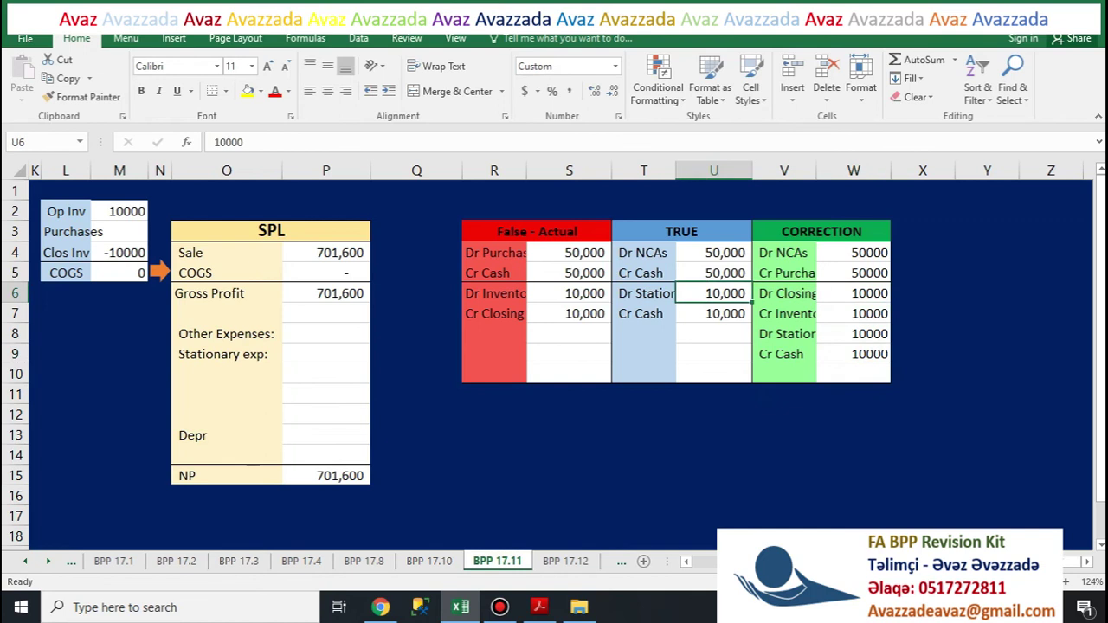
{"action": "key", "text": "Left"}
{"action": "key", "text": "Left"}
{"action": "key", "text": "Left"}
{"action": "key", "text": "Left"}
{"action": "key", "text": "Left"}
{"action": "key", "text": "Left"}
{"action": "key", "text": "Left"}
{"action": "key", "text": "Left"}
{"action": "key", "text": "Left"}
{"action": "key", "text": "Right"}
{"action": "key", "text": "Right"}
{"action": "key", "text": "Right"}
{"action": "key", "text": "Right"}
{"action": "key", "text": "Right"}
{"action": "key", "text": "Right"}
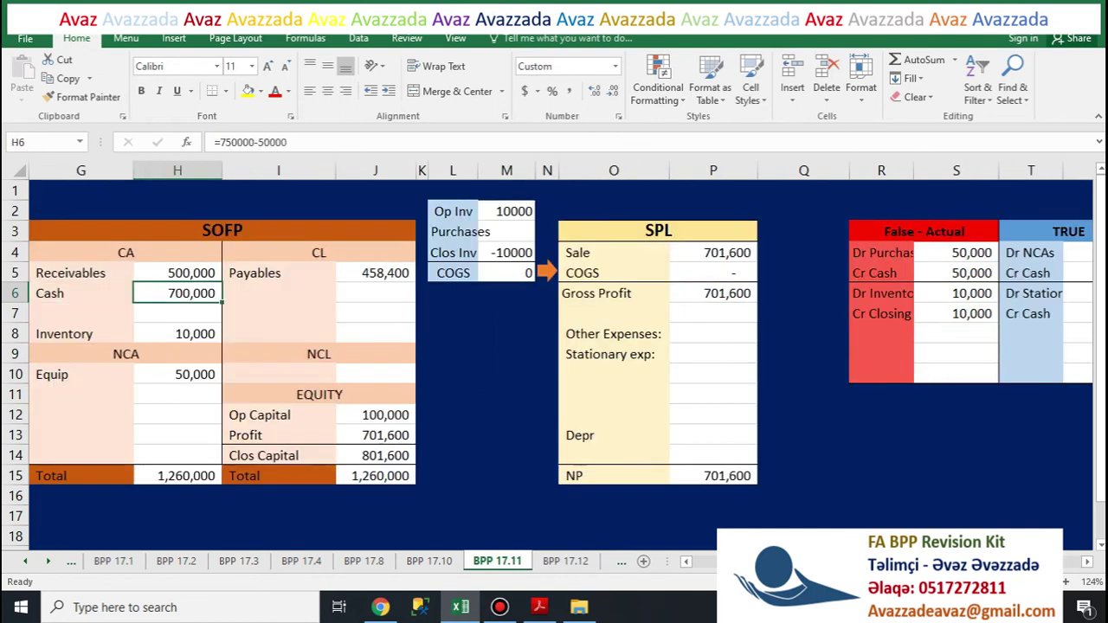
{"action": "key", "text": "Up"}
{"action": "key", "text": "Up"}
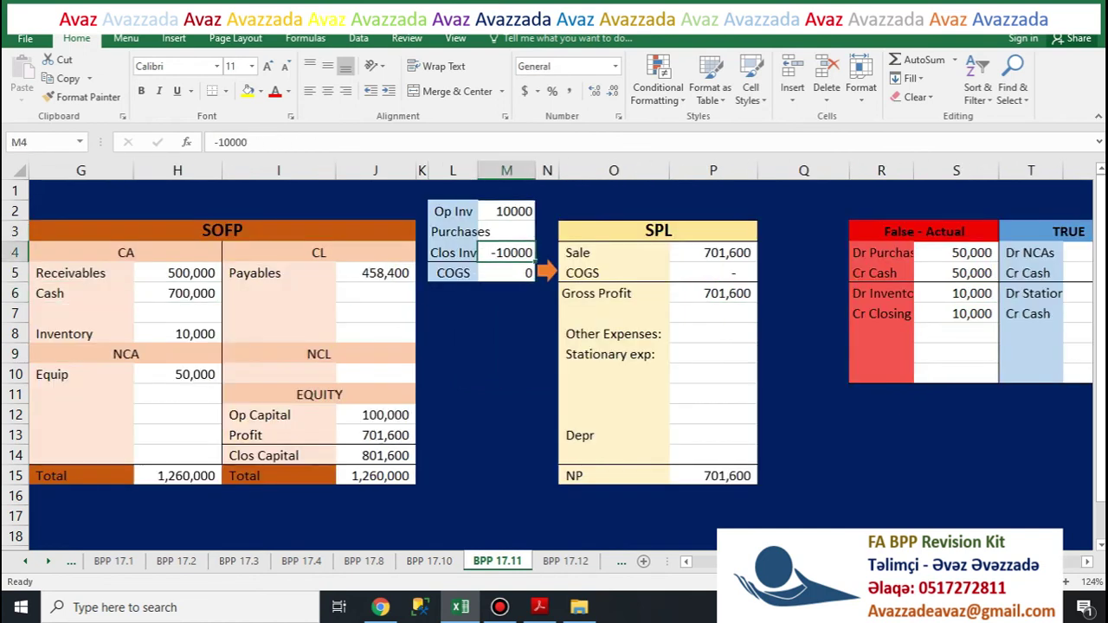
{"action": "key", "text": "Delete"}
Step: Clear the Inventory amount in H8 of the SOFP's current assets
{"action": "key", "text": "Left"}
{"action": "key", "text": "Down"}
{"action": "key", "text": "Down"}
{"action": "key", "text": "Down"}
{"action": "key", "text": "Down"}
{"action": "key", "text": "Left"}
{"action": "key", "text": "Left"}
{"action": "key", "text": "Left"}
{"action": "key", "text": "Left"}
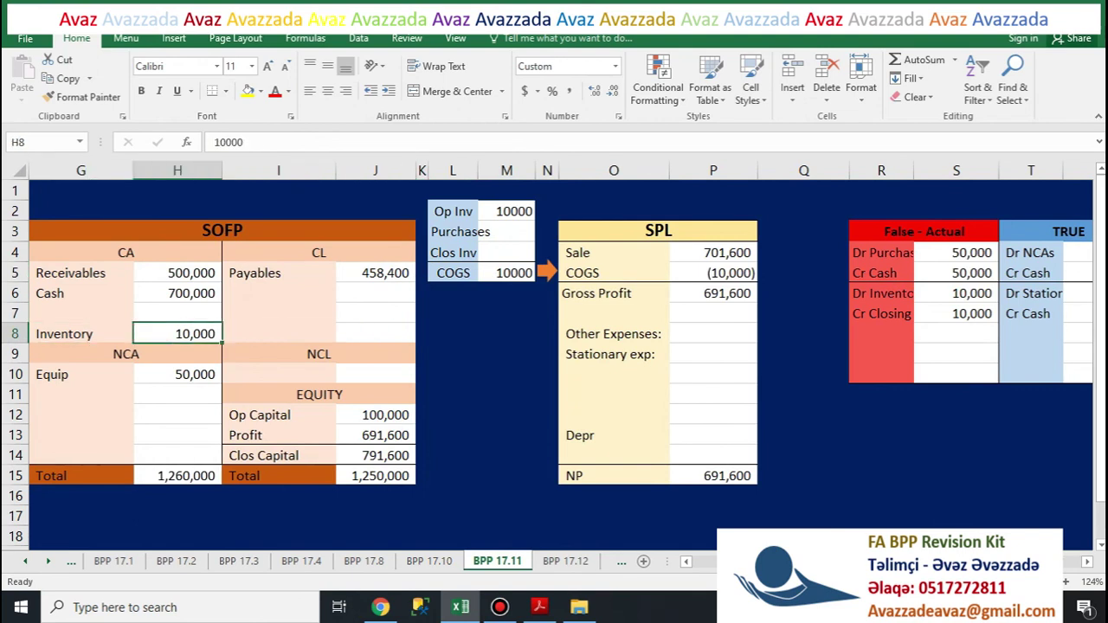
{"action": "key", "text": "Delete"}
Step: Examine the correction lines in V6:W8 to identify the next entry to post
{"action": "key", "text": "Right"}
{"action": "key", "text": "Right"}
{"action": "key", "text": "Right"}
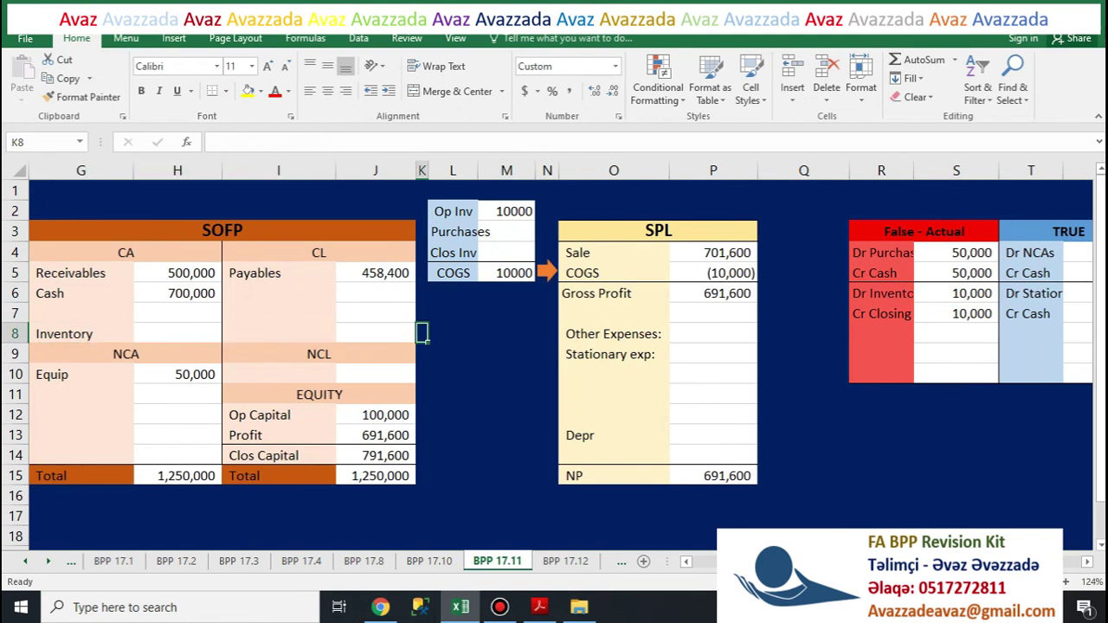
{"action": "key", "text": "Right"}
{"action": "key", "text": "Right"}
{"action": "key", "text": "Right"}
{"action": "key", "text": "Right"}
{"action": "key", "text": "Right"}
{"action": "key", "text": "Right"}
{"action": "key", "text": "Right"}
{"action": "key", "text": "Right"}
{"action": "key", "text": "Right"}
{"action": "key", "text": "Right"}
{"action": "key", "text": "Right"}
{"action": "key", "text": "Right"}
{"action": "key", "text": "Right"}
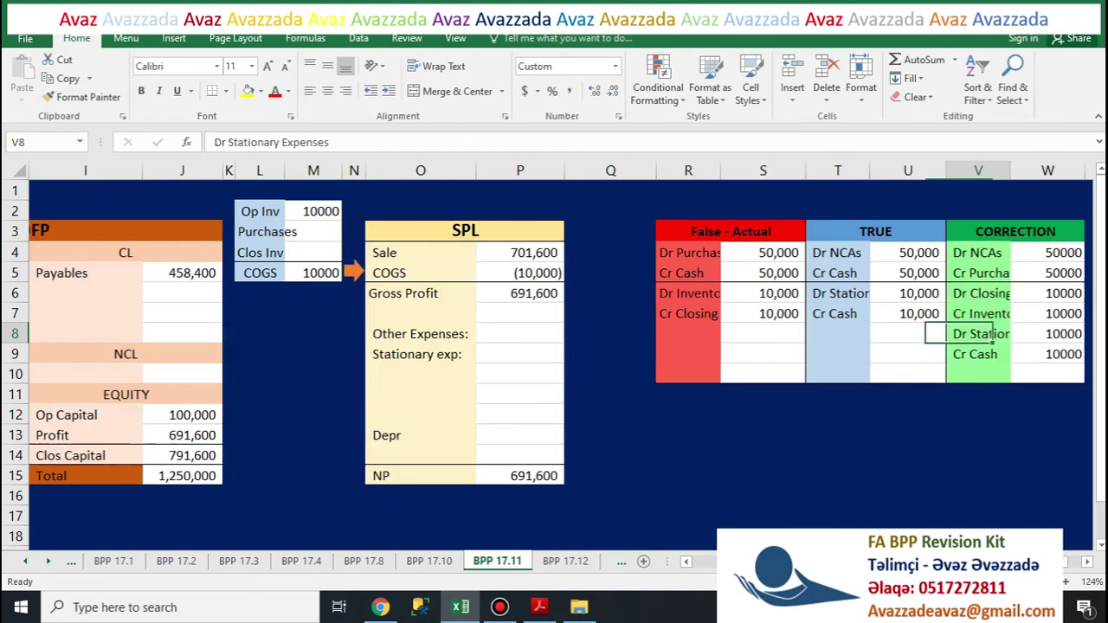
{"action": "key", "text": "Up"}
{"action": "key", "text": "Up"}
{"action": "key", "text": "Left"}
{"action": "key", "text": "Down"}
{"action": "key", "text": "Down"}
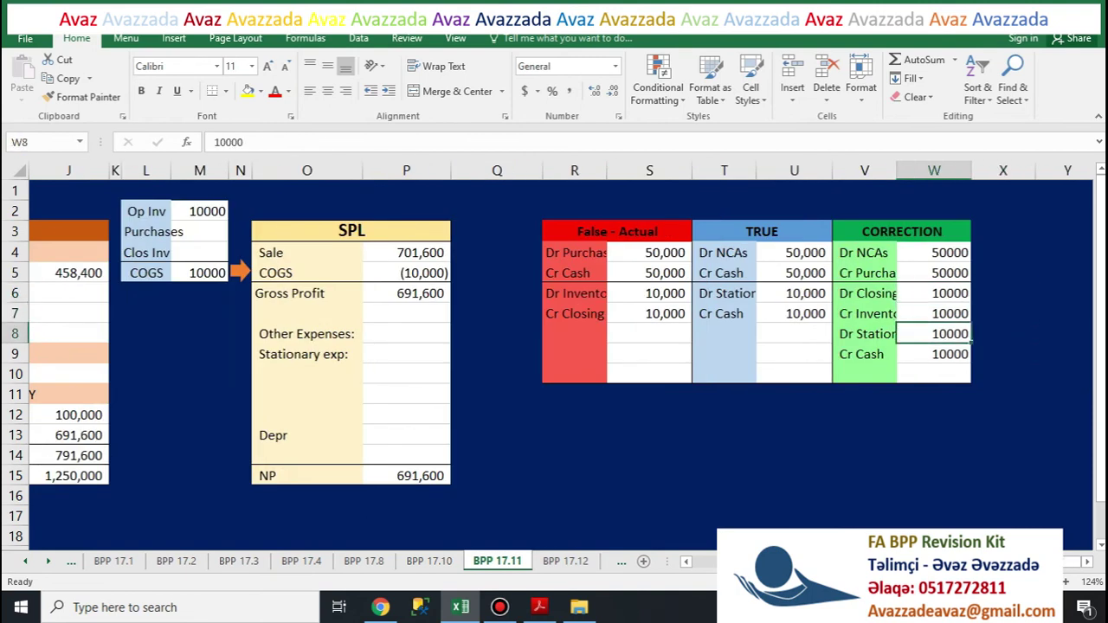
Step: Enter -10000 as the stationery expense in P9 of the SPL
{"action": "key", "text": "Down"}
{"action": "key", "text": "Left"}
{"action": "key", "text": "Left"}
{"action": "key", "text": "Left"}
{"action": "key", "text": "Left"}
{"action": "key", "text": "Left"}
{"action": "key", "text": "Left"}
{"action": "key", "text": "Left"}
{"action": "key", "text": "Left"}
{"action": "key", "text": "Left"}
{"action": "key", "text": "Left"}
{"action": "key", "text": "Left"}
{"action": "key", "text": "Left"}
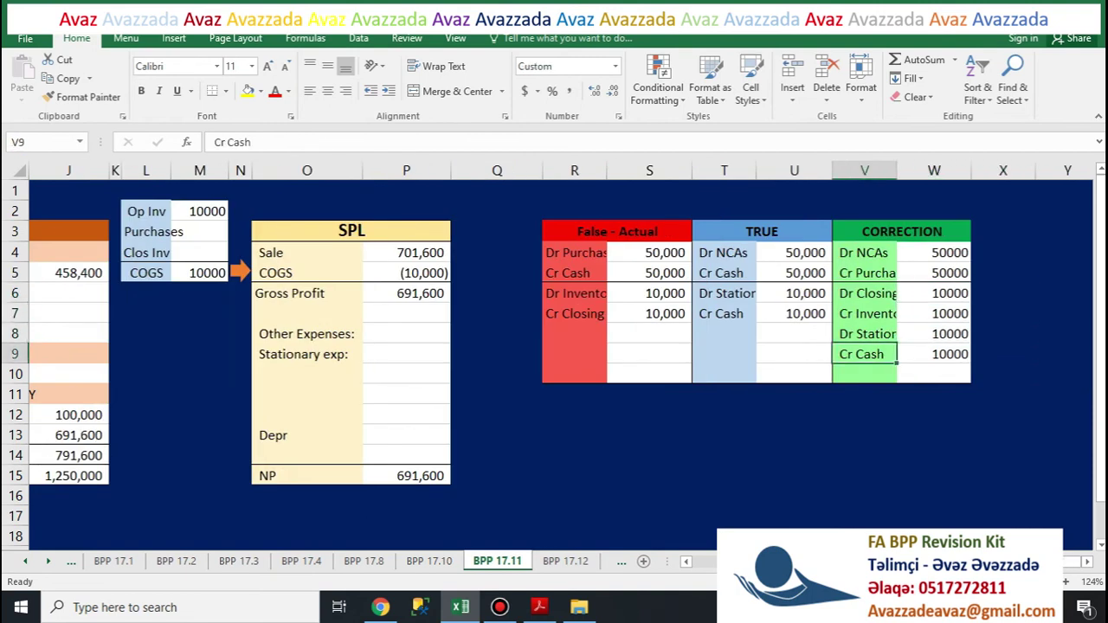
{"action": "key", "text": "Left"}
{"action": "key", "text": "Left"}
{"action": "key", "text": "Left"}
{"action": "key", "text": "Right"}
{"action": "key", "text": "Right"}
{"action": "key", "text": "Right"}
{"action": "key", "text": "Right"}
{"action": "key", "text": "Right"}
{"action": "key", "text": "Right"}
{"action": "key", "text": "Right"}
{"action": "key", "text": "Right"}
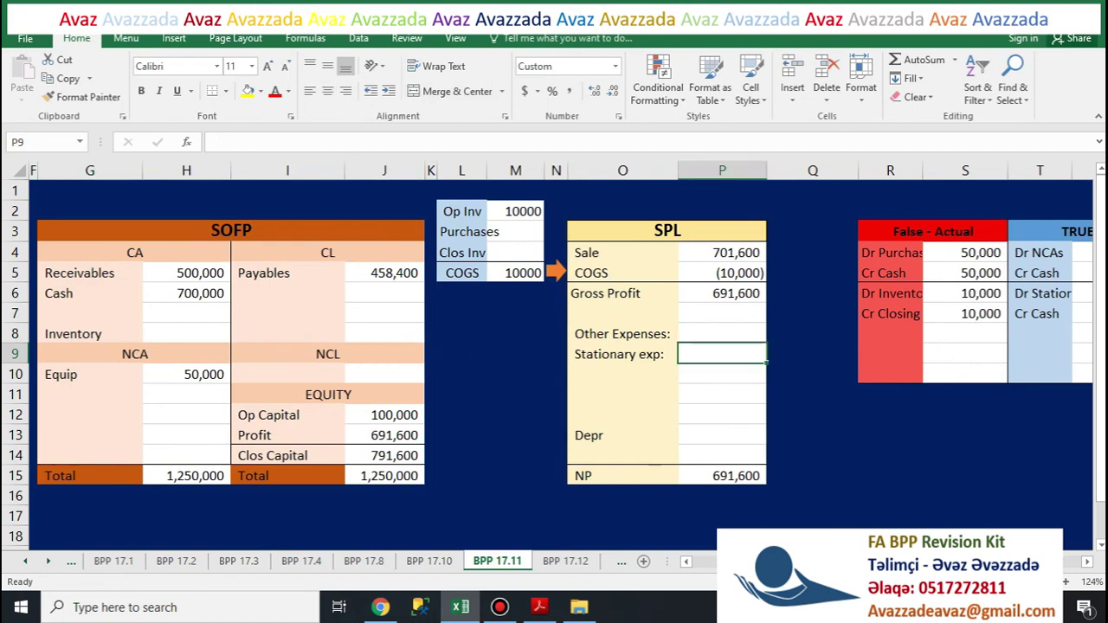
{"action": "type", "text": "-10000"}
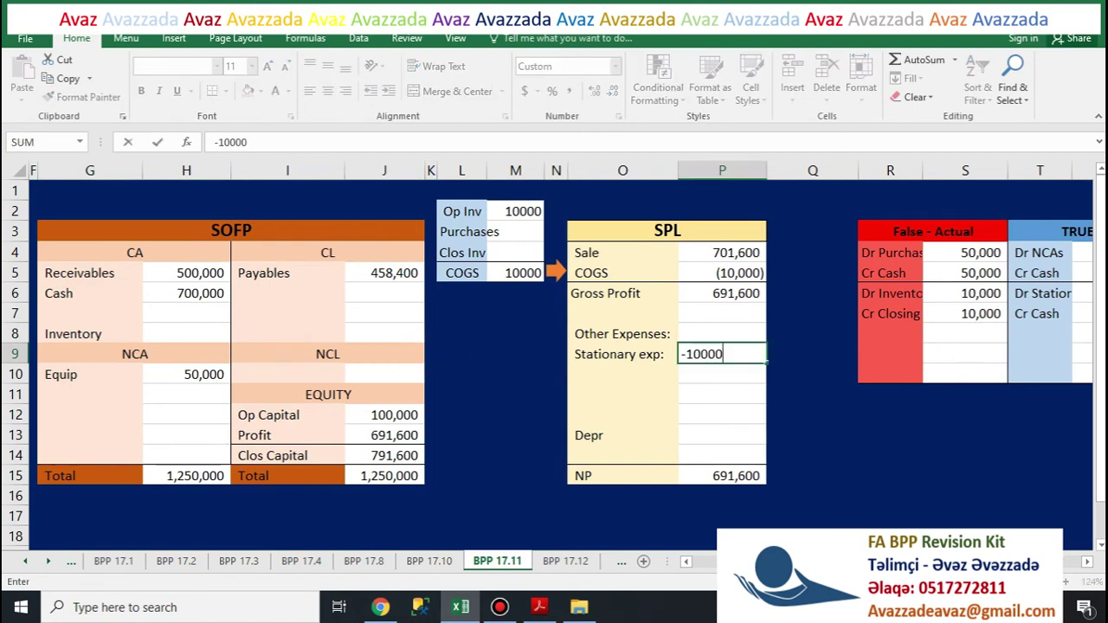
{"action": "key", "text": "Return"}
{"action": "key", "text": "Left"}
{"action": "key", "text": "Left"}
{"action": "key", "text": "Left"}
{"action": "key", "text": "Left"}
{"action": "key", "text": "Left"}
{"action": "key", "text": "Left"}
{"action": "key", "text": "Left"}
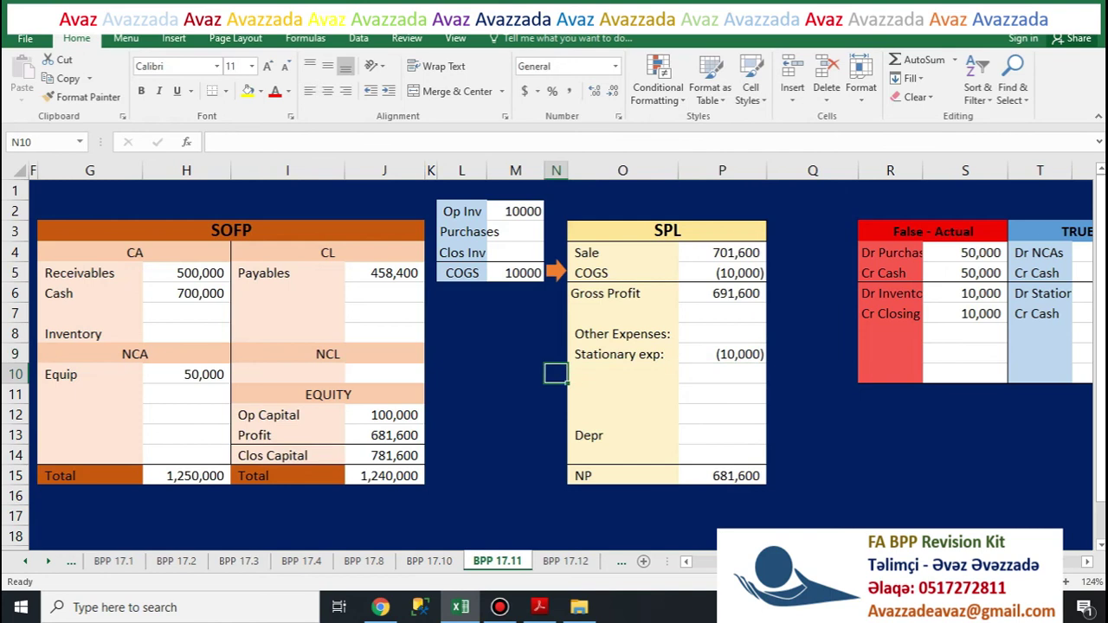
{"action": "key", "text": "Up"}
{"action": "key", "text": "Left"}
{"action": "key", "text": "Up"}
{"action": "key", "text": "Right"}
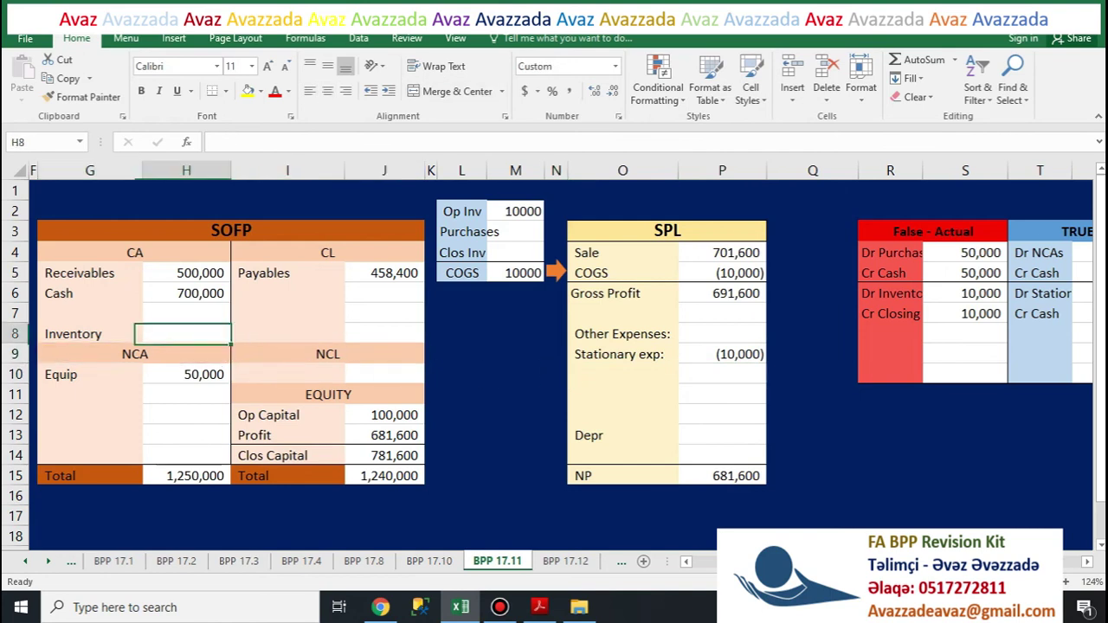
{"action": "key", "text": "Up"}
{"action": "key", "text": "Up"}
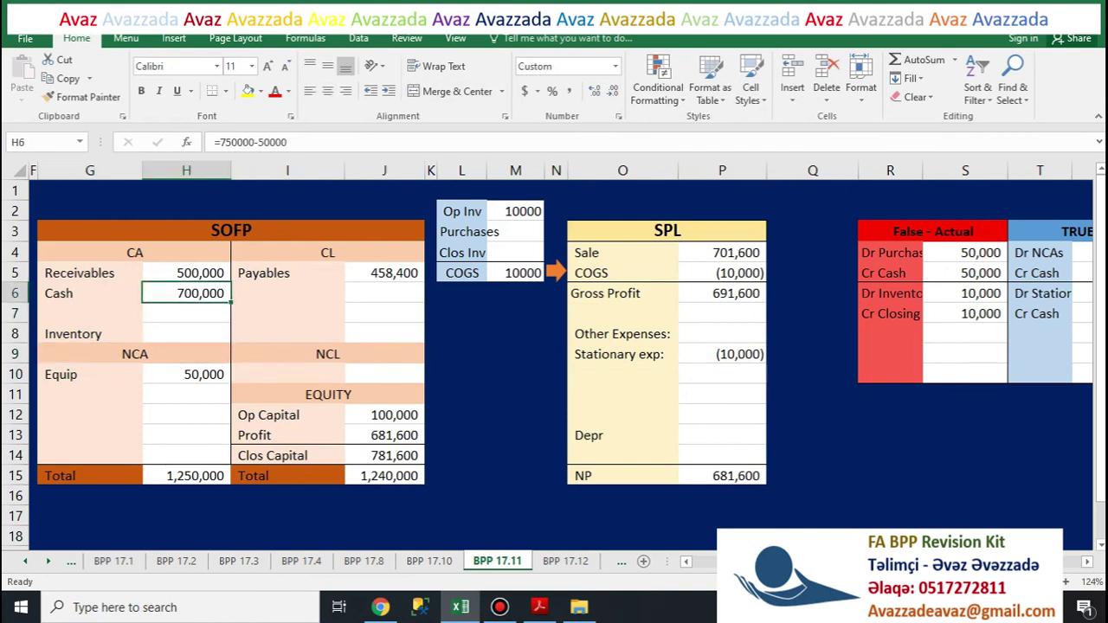
{"action": "key", "text": "F2"}
{"action": "type", "text": "-1"}
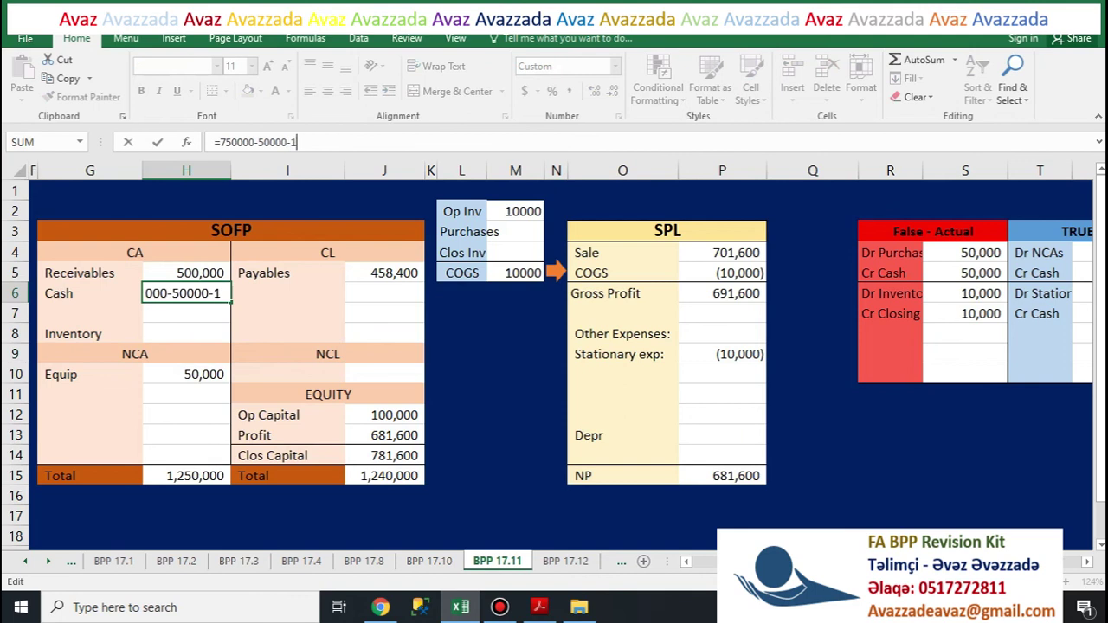
{"action": "type", "text": "0000"}
{"action": "key", "text": "Return"}
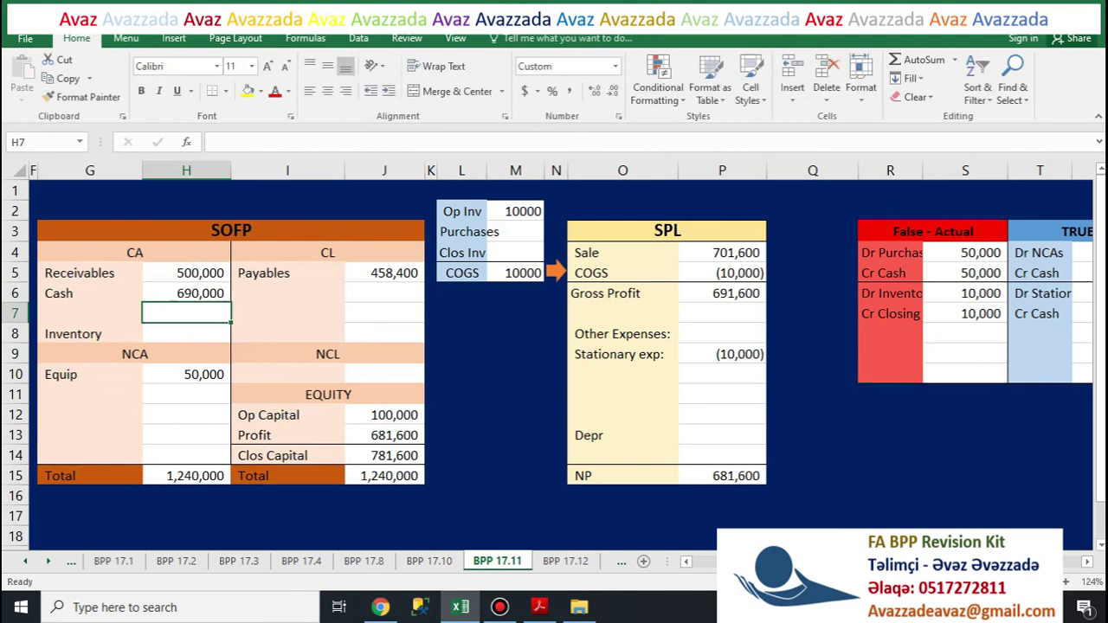
Step: Check the profit in J13 of the SOFP against the net profit in P15 of the SPL
{"action": "key", "text": "Right"}
{"action": "key", "text": "Right"}
{"action": "key", "text": "Down"}
{"action": "key", "text": "Down"}
{"action": "key", "text": "Down"}
{"action": "key", "text": "Down"}
{"action": "key", "text": "Down"}
{"action": "key", "text": "Down"}
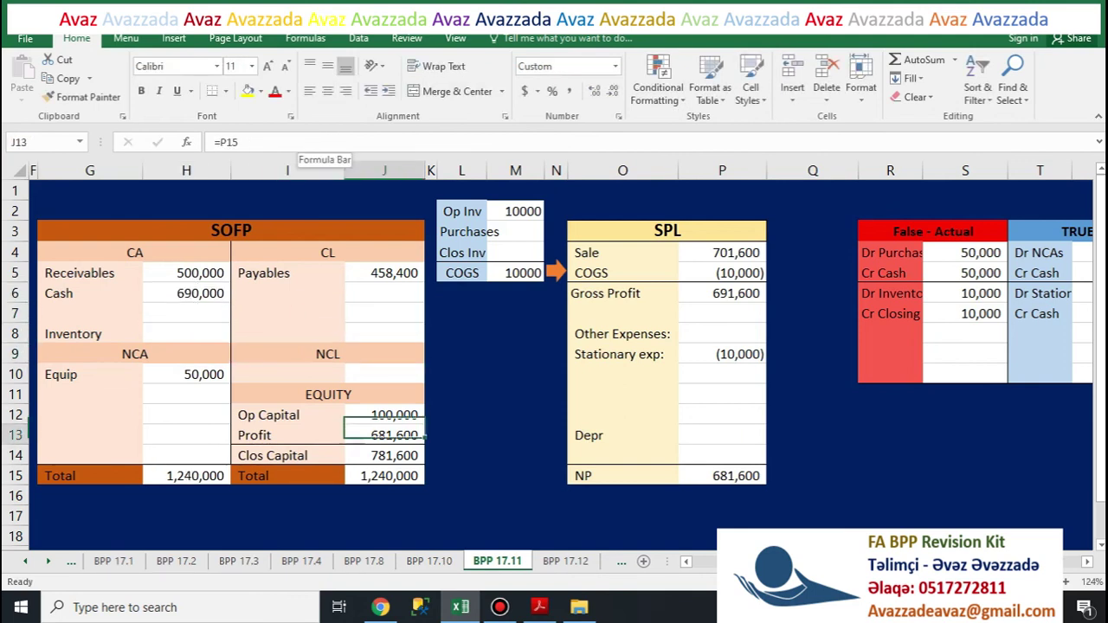
{"action": "key", "text": "Down"}
{"action": "key", "text": "Right"}
{"action": "key", "text": "Right"}
{"action": "key", "text": "Right"}
{"action": "key", "text": "Right"}
{"action": "key", "text": "Right"}
{"action": "key", "text": "Right"}
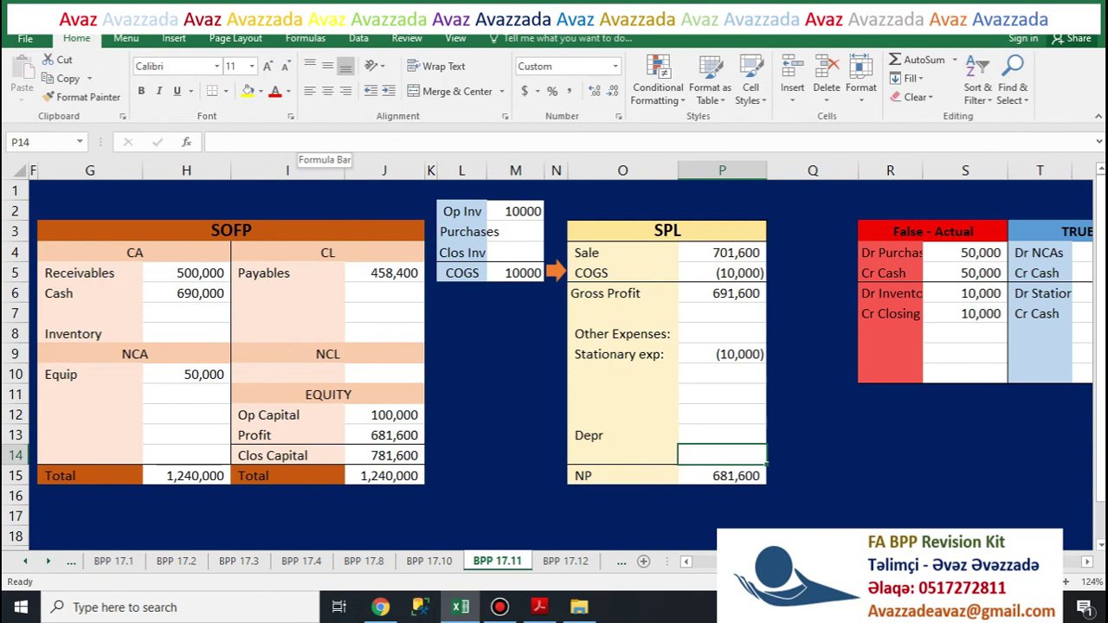
{"action": "key", "text": "Up"}
{"action": "key", "text": "Up"}
{"action": "key", "text": "Up"}
{"action": "key", "text": "Down"}
{"action": "key", "text": "Down"}
{"action": "key", "text": "Down"}
{"action": "key", "text": "Down"}
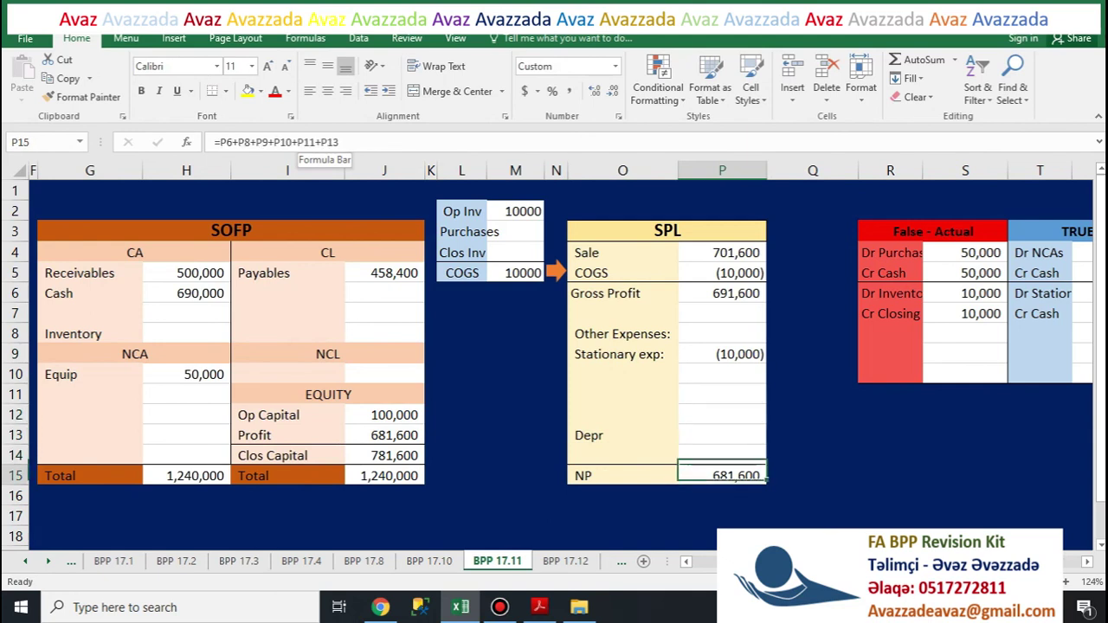
Step: Examine the Comparison table for the True profit figures that are still missing
{"action": "key", "text": "Up"}
{"action": "key", "text": "Left"}
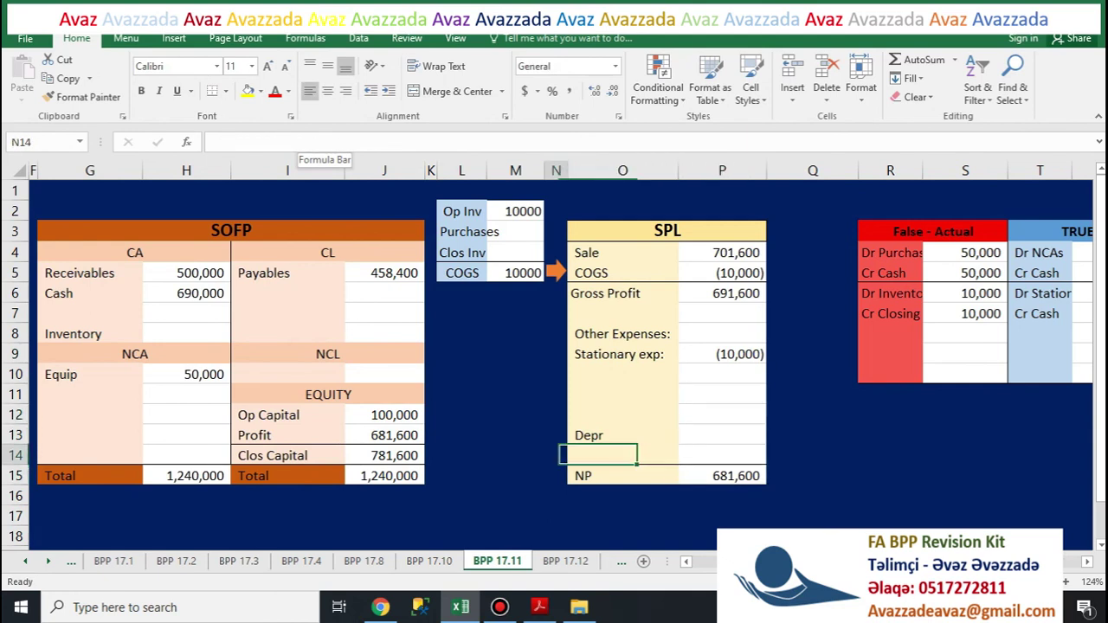
{"action": "key", "text": "Left"}
{"action": "key", "text": "Left"}
{"action": "key", "text": "Left"}
{"action": "key", "text": "Left"}
{"action": "key", "text": "Left"}
{"action": "key", "text": "Left"}
{"action": "key", "text": "Left"}
{"action": "key", "text": "Left"}
{"action": "key", "text": "Left"}
{"action": "key", "text": "Left"}
{"action": "key", "text": "Left"}
{"action": "key", "text": "Left"}
{"action": "key", "text": "Left"}
{"action": "key", "text": "Up"}
{"action": "key", "text": "Up"}
{"action": "key", "text": "Up"}
{"action": "key", "text": "Up"}
{"action": "key", "text": "Up"}
{"action": "key", "text": "Up"}
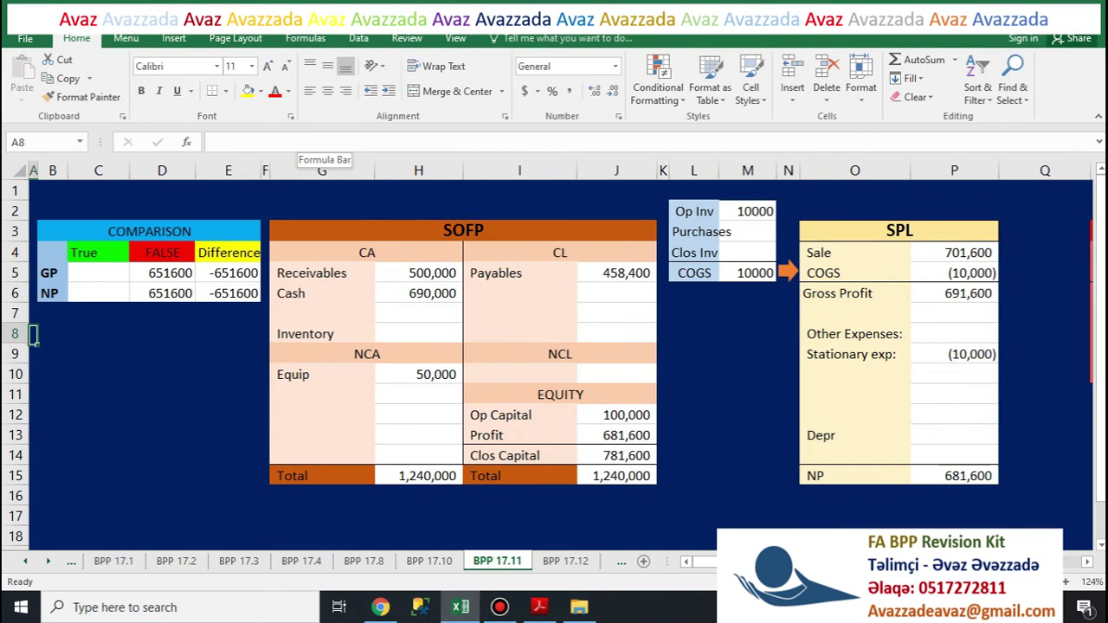
Step: Read the gross profit in P6 and the net profit in P15 of the SPL
{"action": "key", "text": "Right"}
{"action": "key", "text": "Right"}
{"action": "key", "text": "Right"}
{"action": "key", "text": "Right"}
{"action": "key", "text": "Right"}
{"action": "key", "text": "Right"}
{"action": "key", "text": "Right"}
{"action": "key", "text": "Right"}
{"action": "key", "text": "Right"}
{"action": "key", "text": "Right"}
{"action": "key", "text": "Right"}
{"action": "key", "text": "Right"}
{"action": "key", "text": "Right"}
{"action": "key", "text": "Right"}
{"action": "key", "text": "Right"}
{"action": "key", "text": "Right"}
{"action": "key", "text": "Right"}
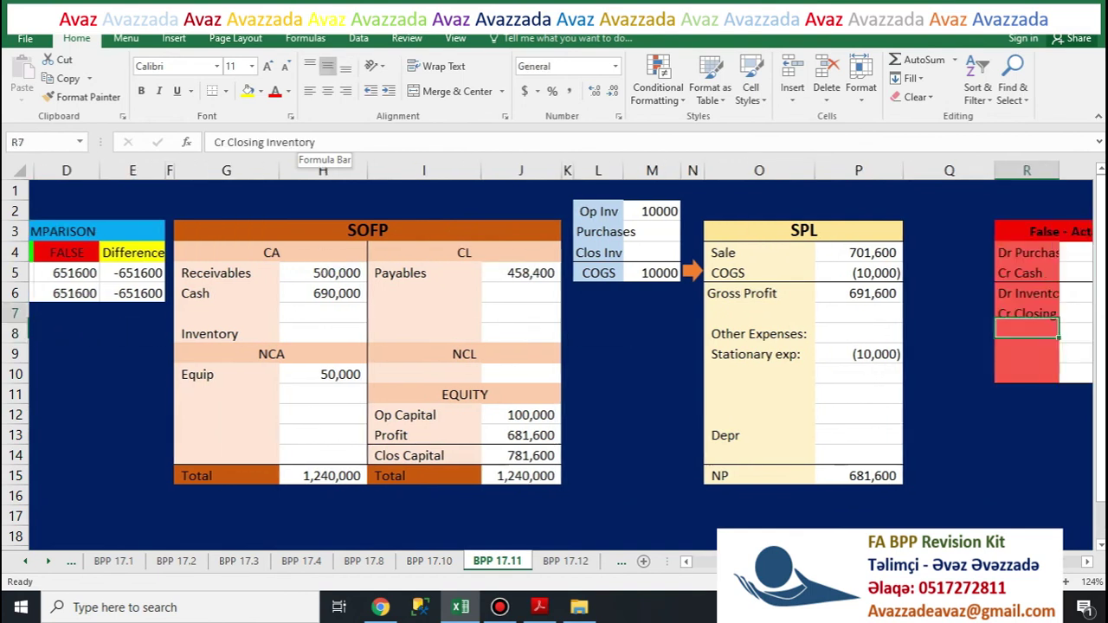
{"action": "key", "text": "Left"}
{"action": "key", "text": "Left"}
{"action": "key", "text": "Up"}
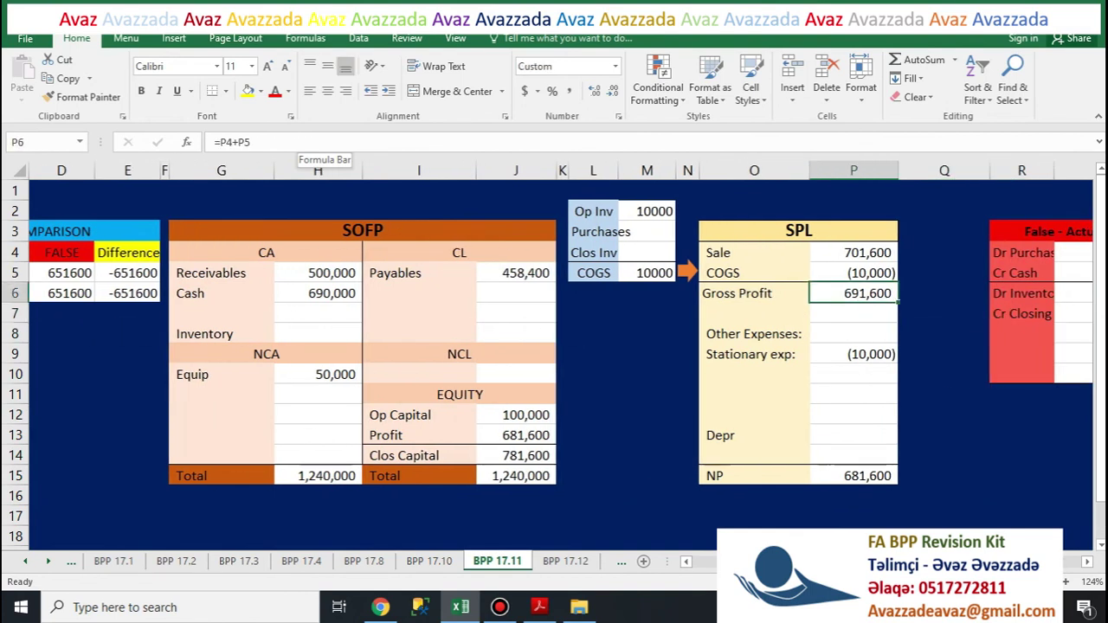
{"action": "key", "text": "Left"}
{"action": "key", "text": "Down"}
{"action": "key", "text": "Down"}
{"action": "key", "text": "Down"}
{"action": "key", "text": "Down"}
{"action": "key", "text": "Down"}
{"action": "key", "text": "Down"}
{"action": "key", "text": "Down"}
{"action": "key", "text": "Down"}
{"action": "key", "text": "Down"}
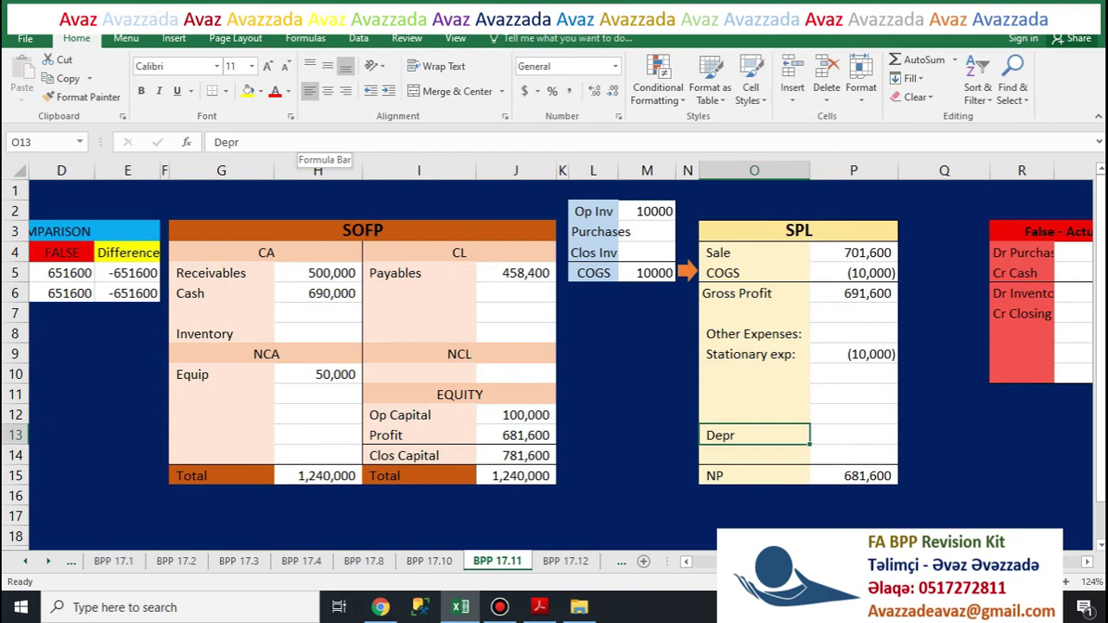
Step: Enter 691600 as the True gross profit in C5 of the Comparison table
{"action": "key", "text": "Right"}
{"action": "key", "text": "Left"}
{"action": "key", "text": "Left"}
{"action": "key", "text": "Left"}
{"action": "key", "text": "Left"}
{"action": "key", "text": "Left"}
{"action": "key", "text": "Left"}
{"action": "key", "text": "Left"}
{"action": "key", "text": "Left"}
{"action": "key", "text": "Left"}
{"action": "key", "text": "Left"}
{"action": "key", "text": "Left"}
{"action": "key", "text": "Left"}
{"action": "key", "text": "Left"}
{"action": "key", "text": "Left"}
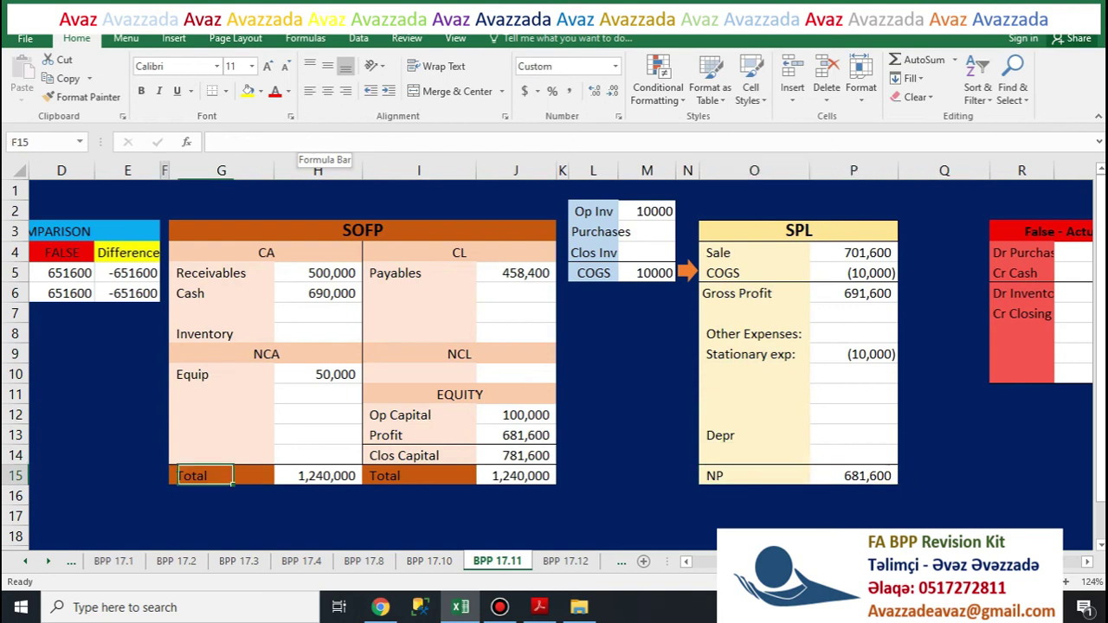
{"action": "key", "text": "Up"}
{"action": "key", "text": "Up"}
{"action": "key", "text": "Up"}
{"action": "key", "text": "Up"}
{"action": "key", "text": "Up"}
{"action": "key", "text": "Up"}
{"action": "key", "text": "Up"}
{"action": "key", "text": "Up"}
{"action": "key", "text": "Right"}
{"action": "key", "text": "Right"}
{"action": "key", "text": "Up"}
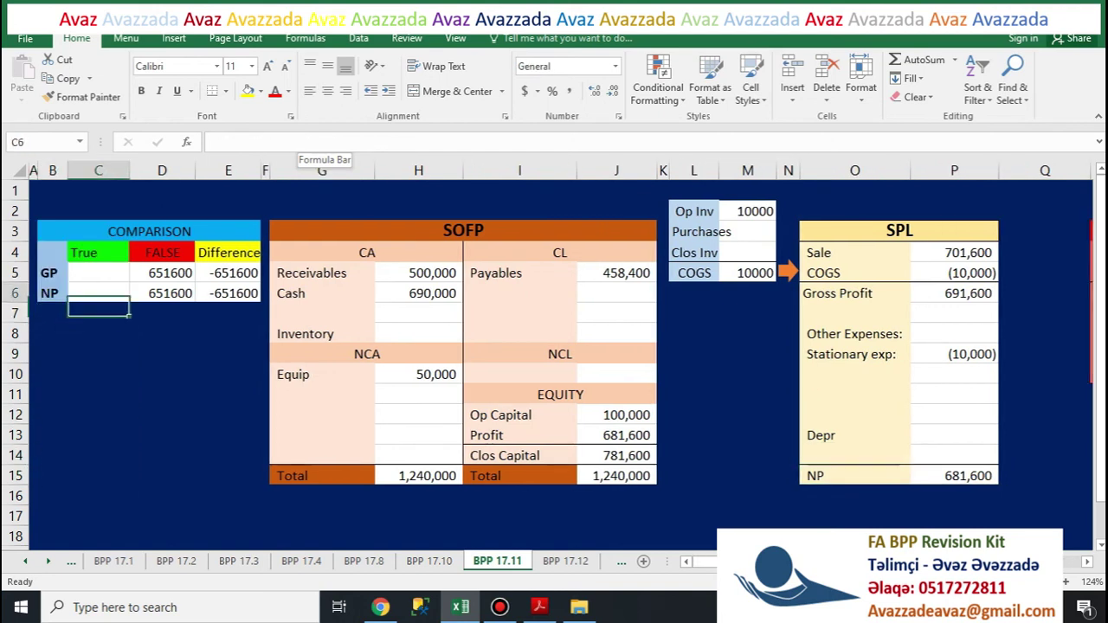
{"action": "key", "text": "Up"}
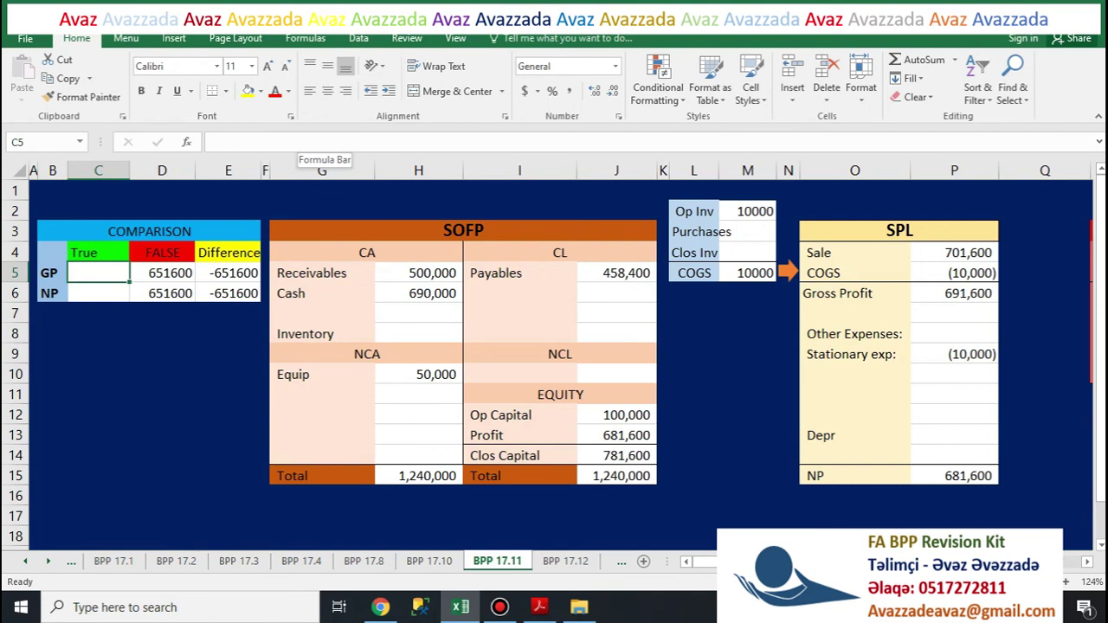
{"action": "type", "text": "69"}
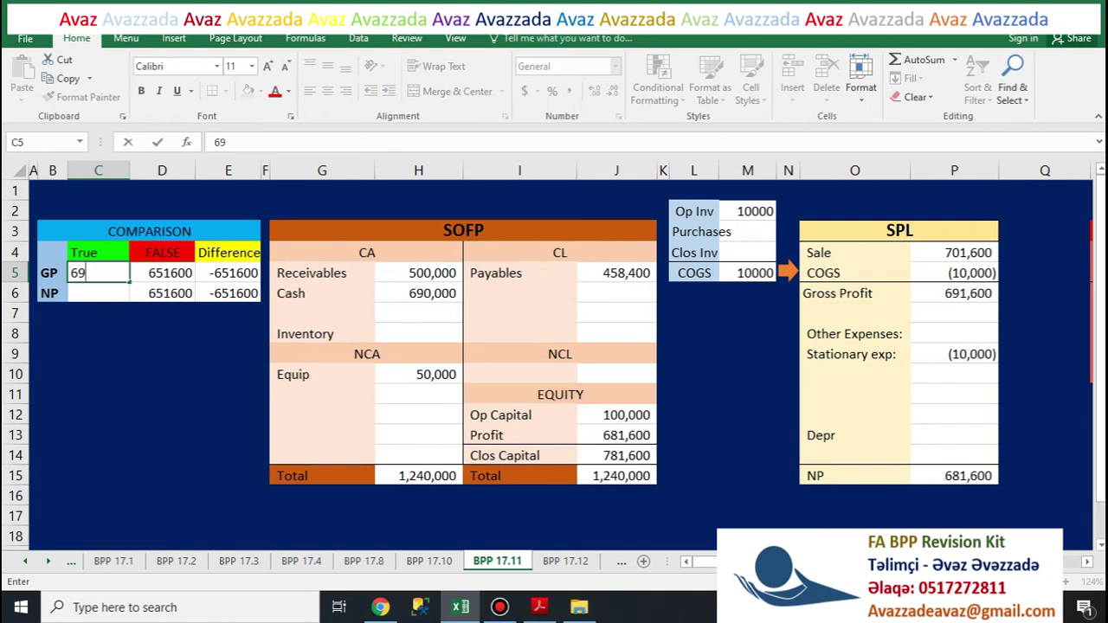
{"action": "type", "text": "1600"}
{"action": "key", "text": "Return"}
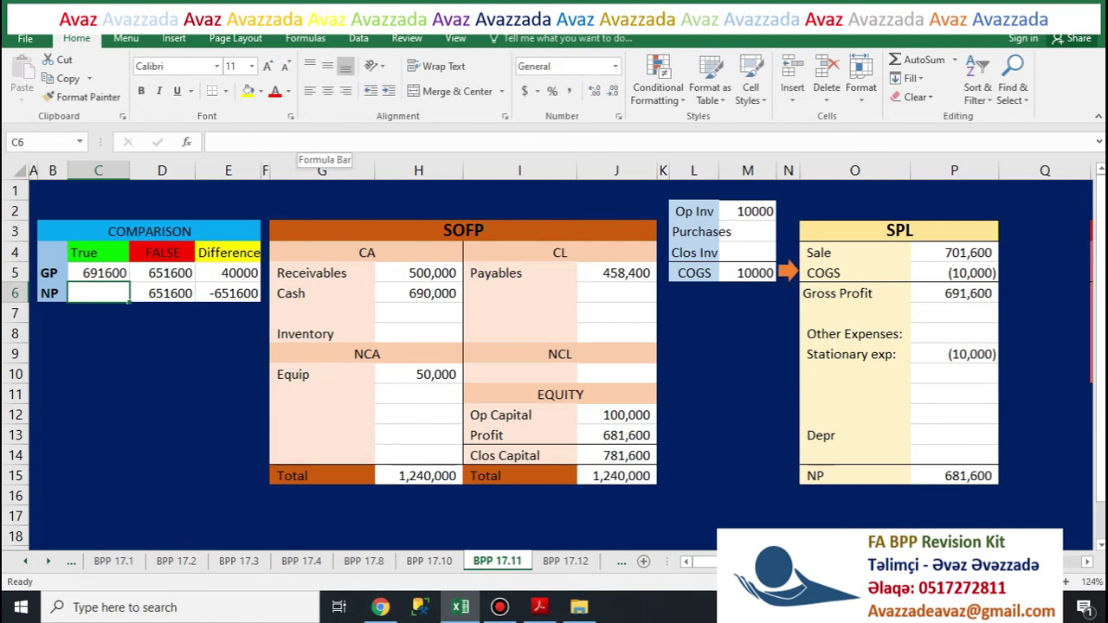
Step: Enter 681600 as the True net profit in C6 of the Comparison table
{"action": "type", "text": "6816"}
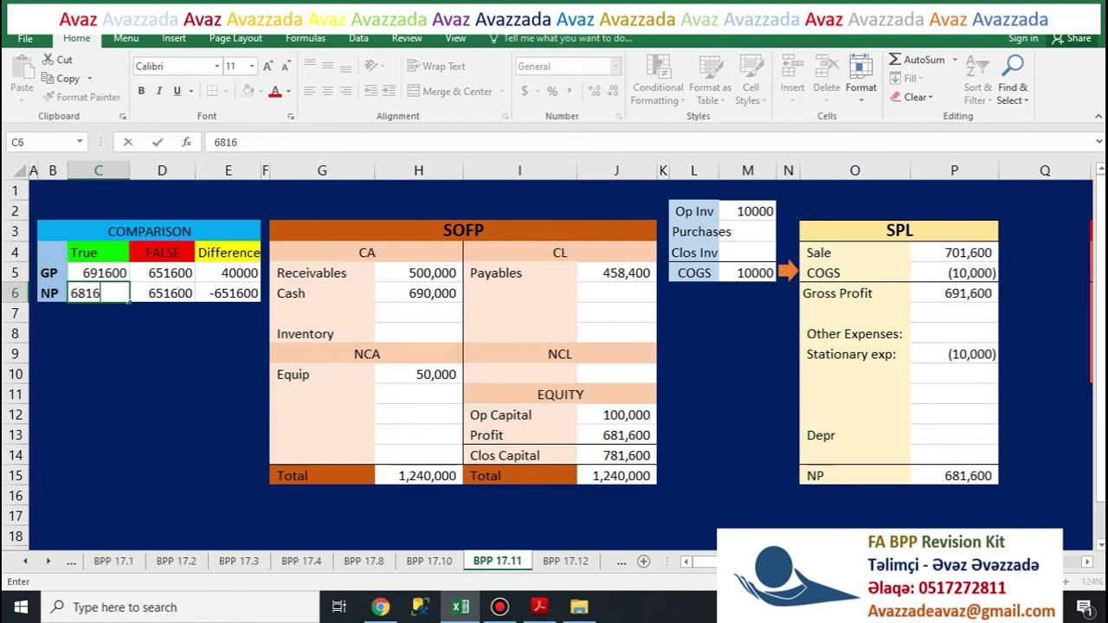
{"action": "type", "text": "00"}
{"action": "key", "text": "Return"}
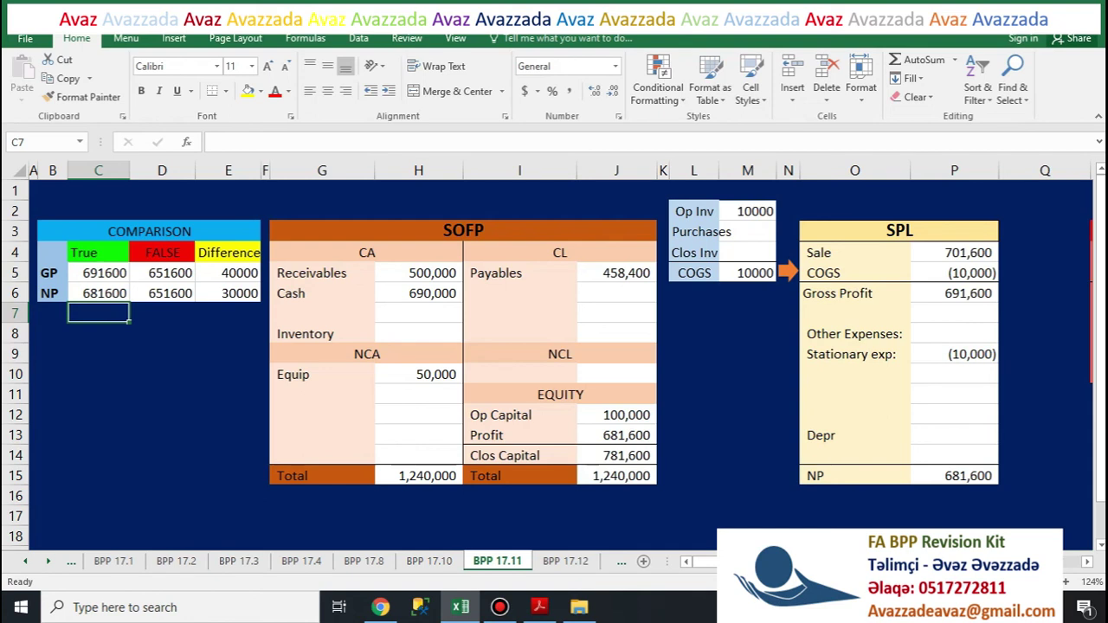
Step: Switch to the revision kit PDF and highlight answer letter A of question 17.11
{"action": "key", "text": "alt+Tab"}
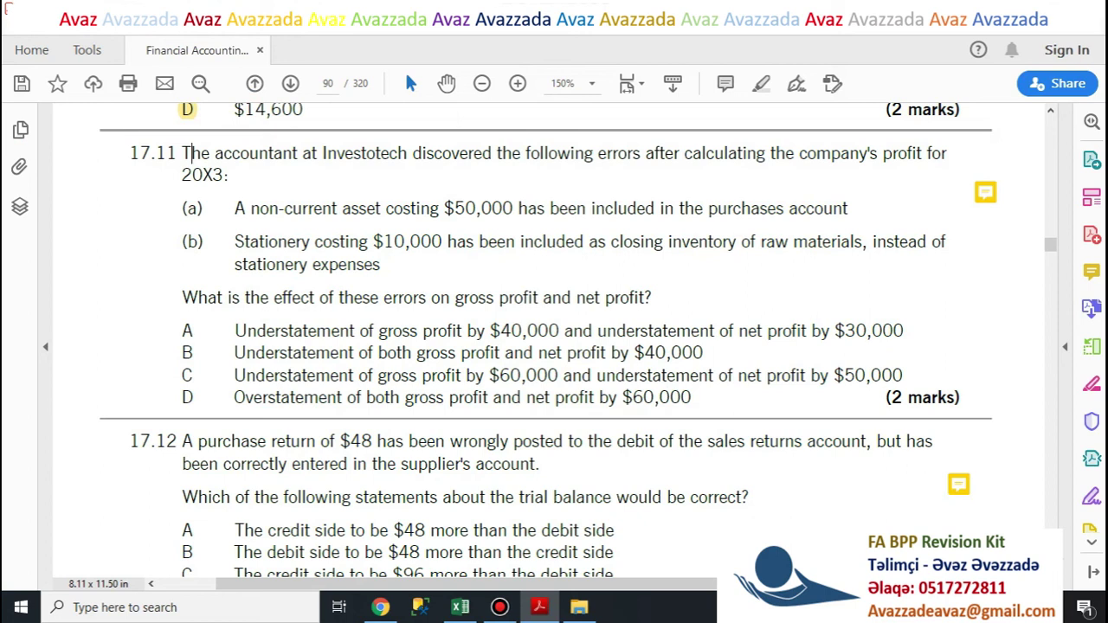
{"action": "left_click", "coordinate": [192, 331]}
{"action": "left_click_drag", "start_coordinate": [193, 331], "coordinate": [182, 331]}
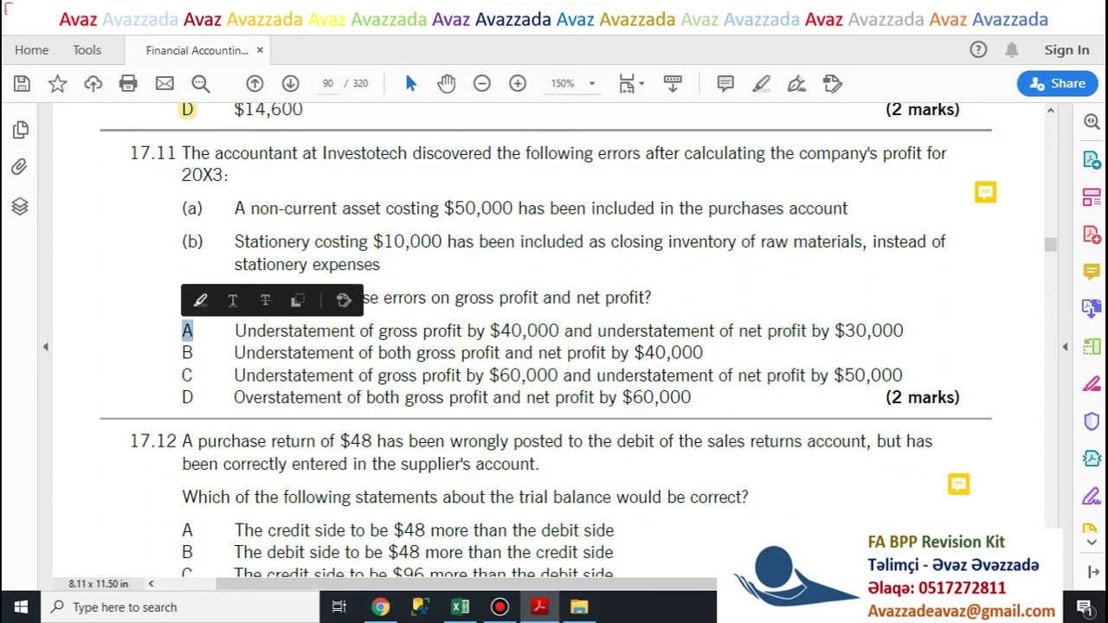
{"action": "left_click", "coordinate": [200, 299]}
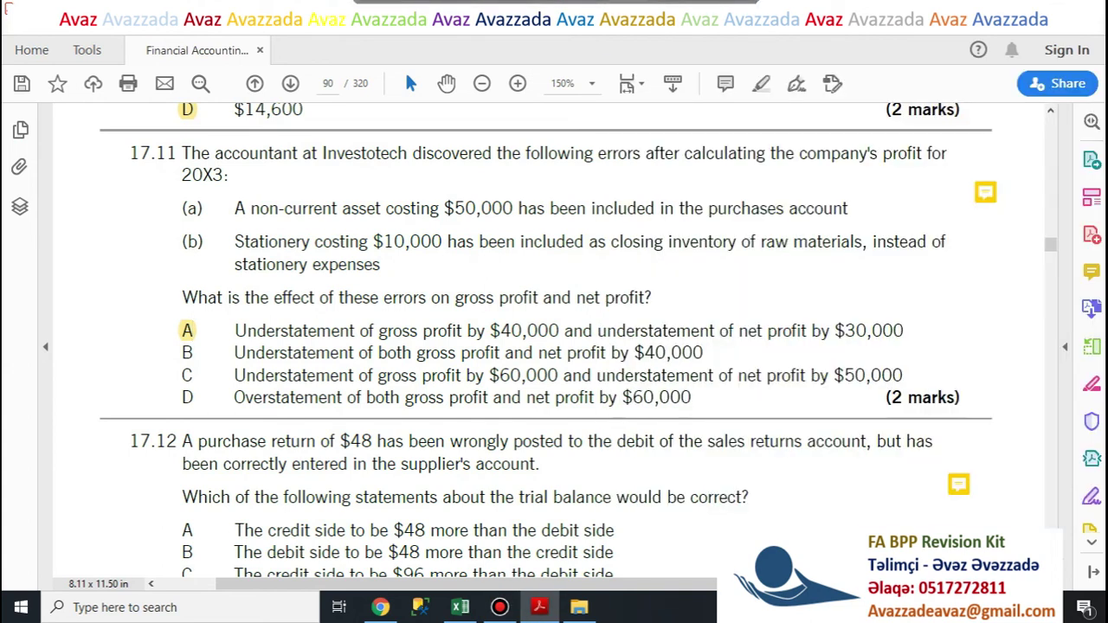
Step: Read question 17.12 and, back in Excel, clear the debit amount in C4 of the BPP 17.12 trial balance
{"action": "scroll", "coordinate": [548, 341], "scroll_direction": "down", "scroll_amount": 2}
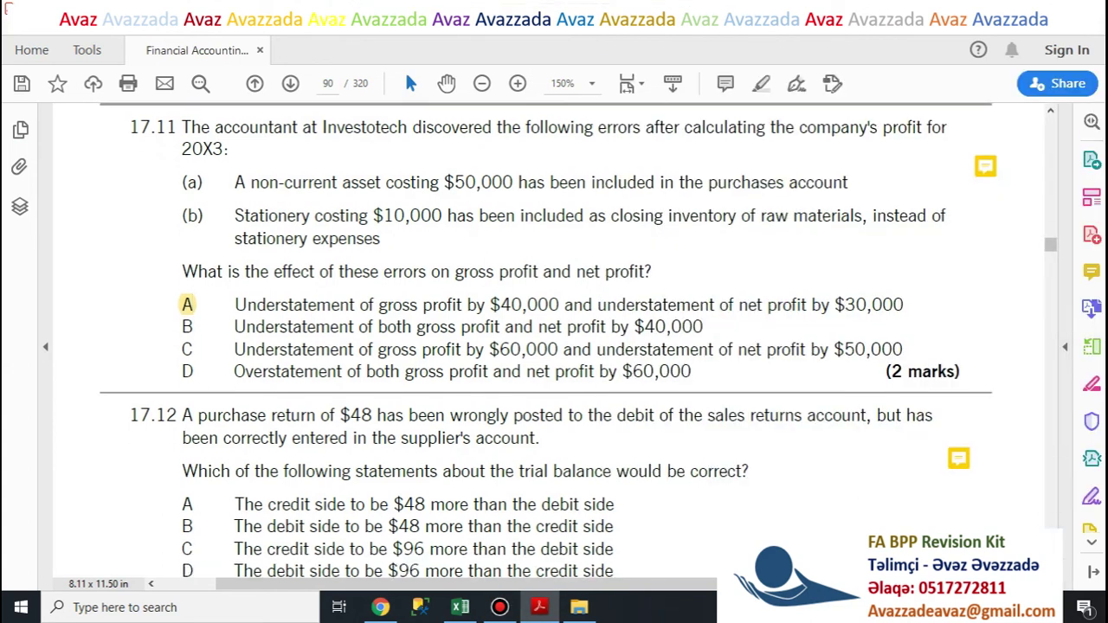
{"action": "scroll", "coordinate": [548, 340], "scroll_direction": "down", "scroll_amount": 5}
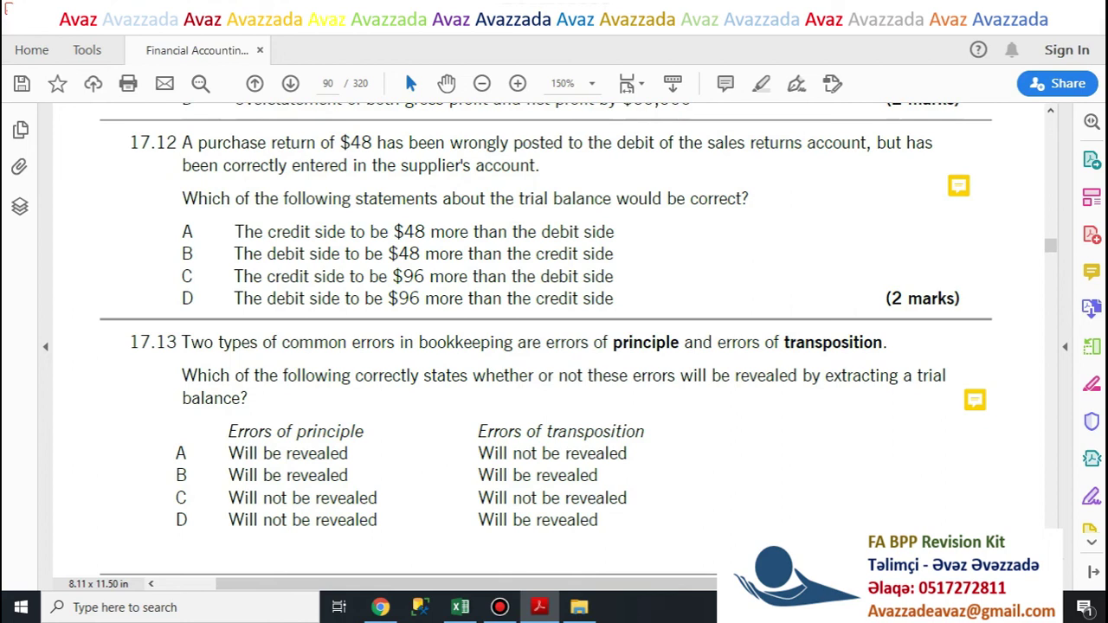
{"action": "key", "text": "alt+Tab"}
{"action": "key", "text": "alt+Tab"}
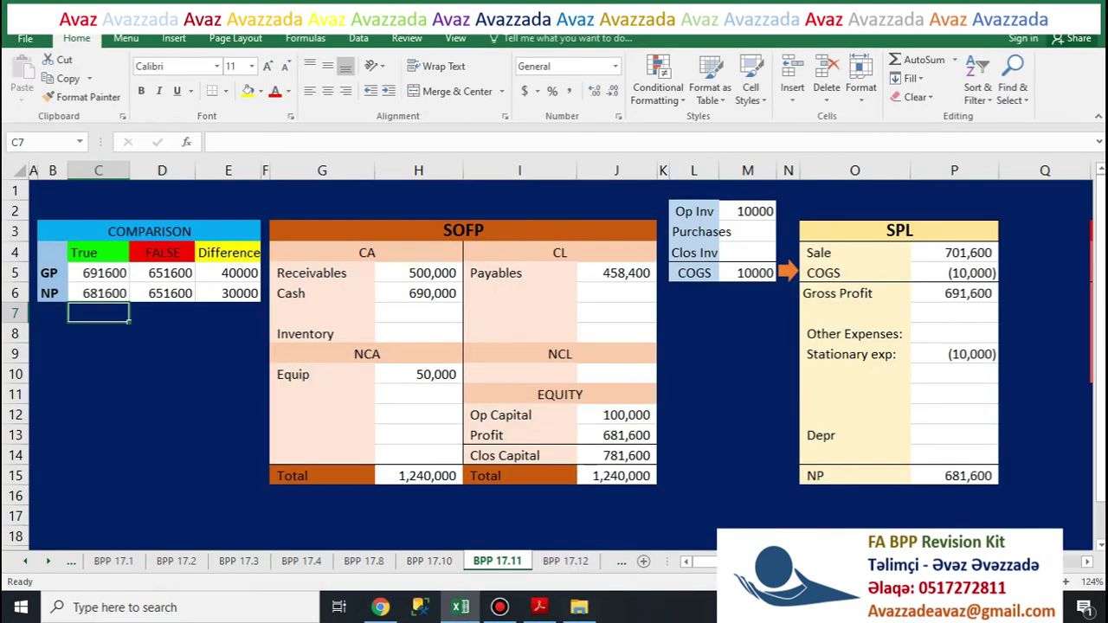
{"action": "left_click", "coordinate": [565, 562]}
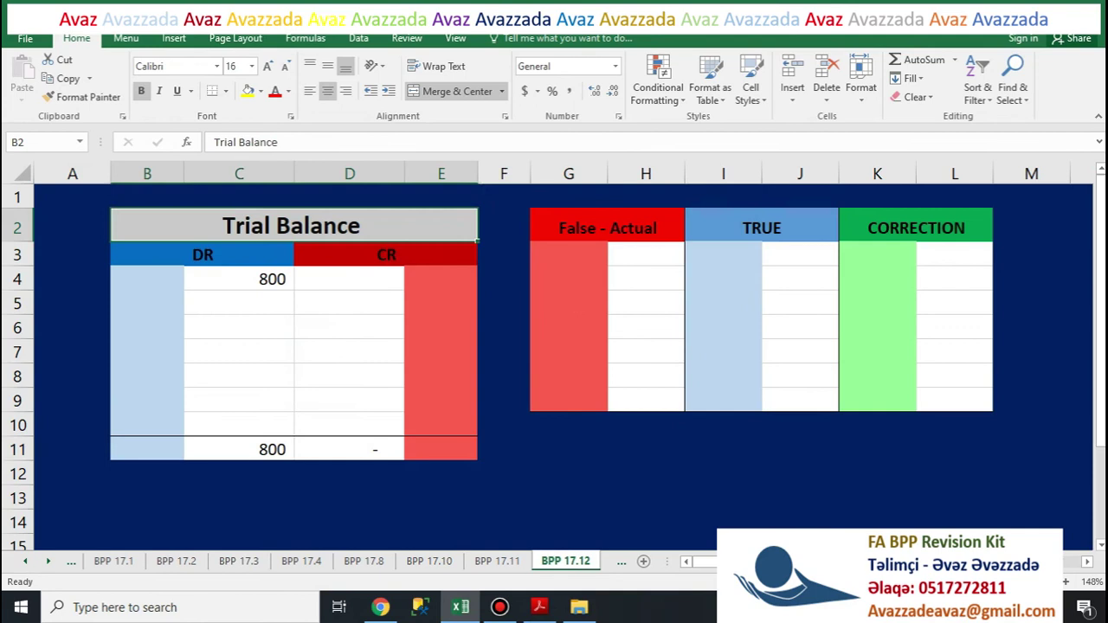
{"action": "left_click", "coordinate": [239, 279]}
{"action": "key", "text": "Delete"}
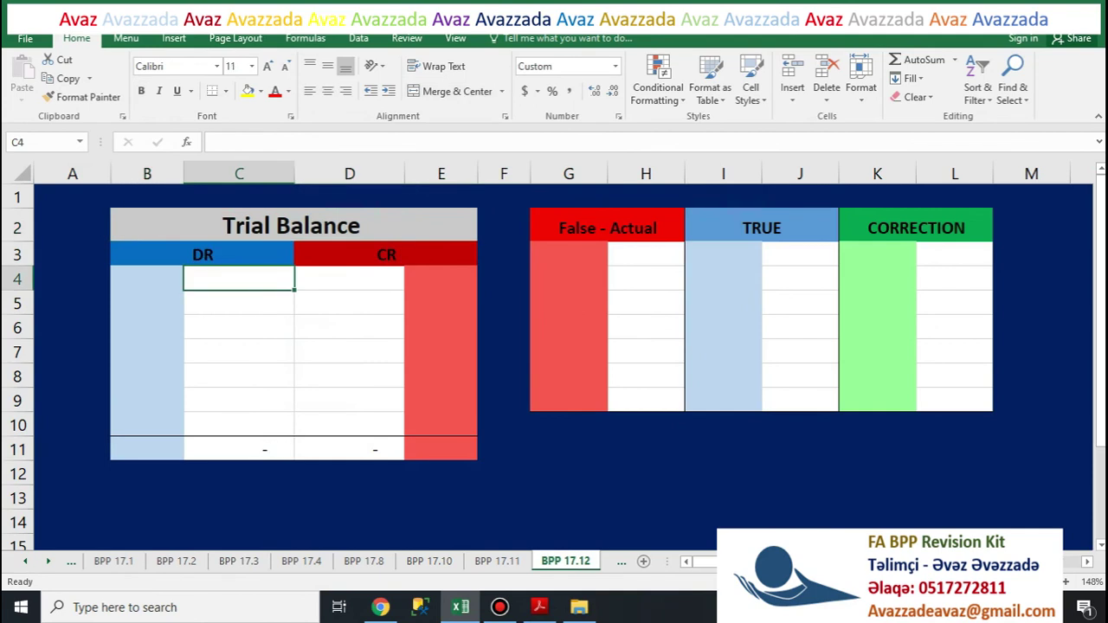
Step: Check the amount in question 17.12 and enter 48 in both J3 and J4 of the TRUE entry
{"action": "left_click", "coordinate": [723, 254]}
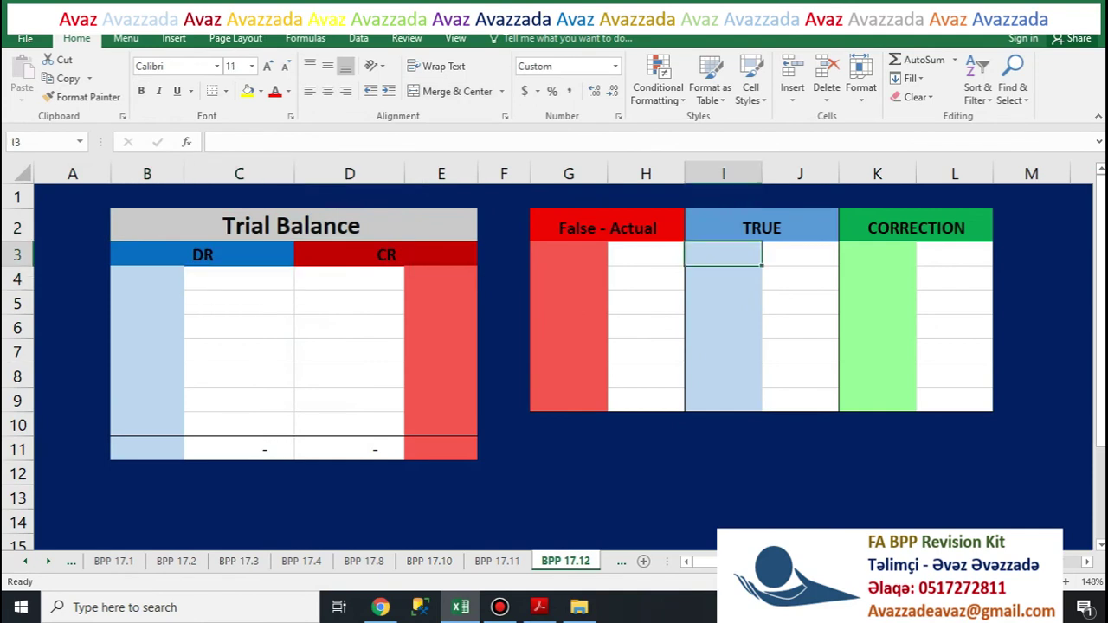
{"action": "key", "text": "alt+Tab"}
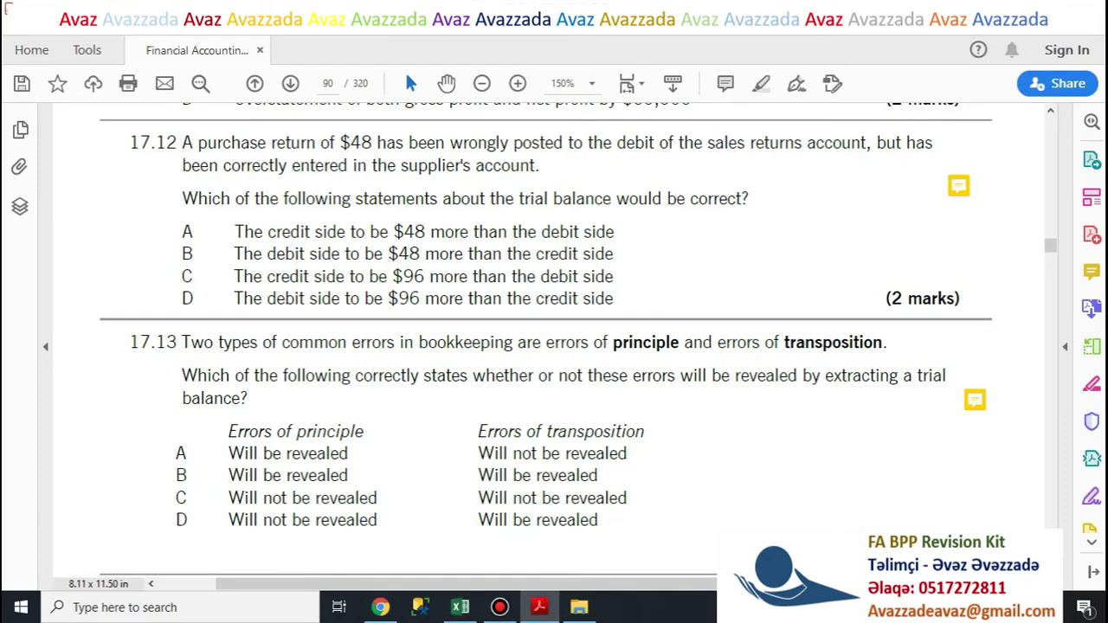
{"action": "key", "text": "alt+Tab"}
{"action": "left_click", "coordinate": [799, 254]}
{"action": "type", "text": "48"}
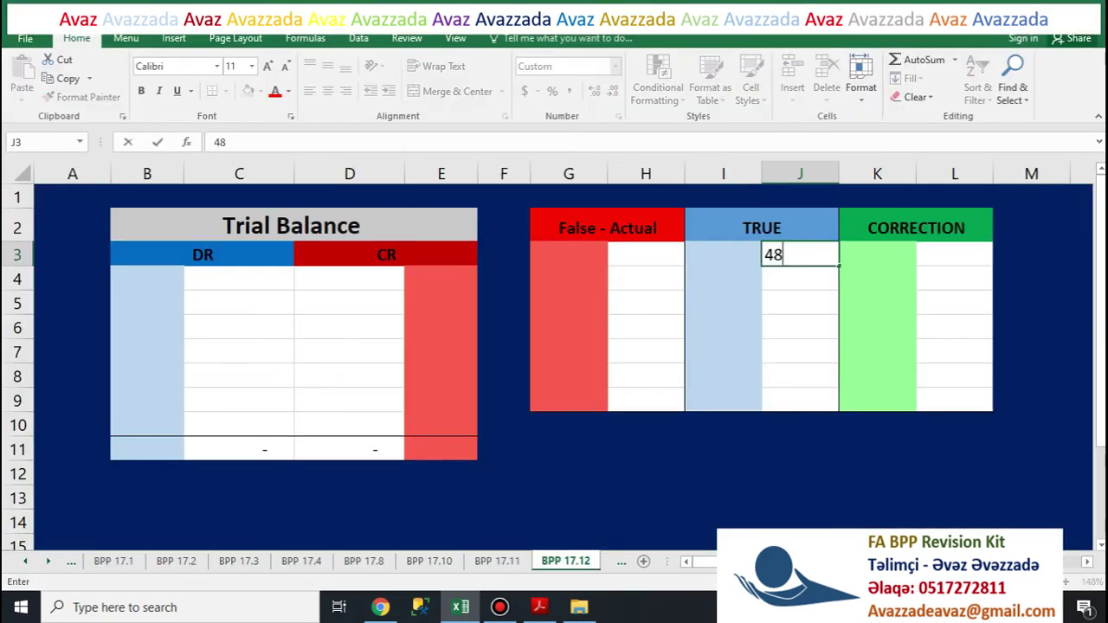
{"action": "key", "text": "Return"}
{"action": "type", "text": "48"}
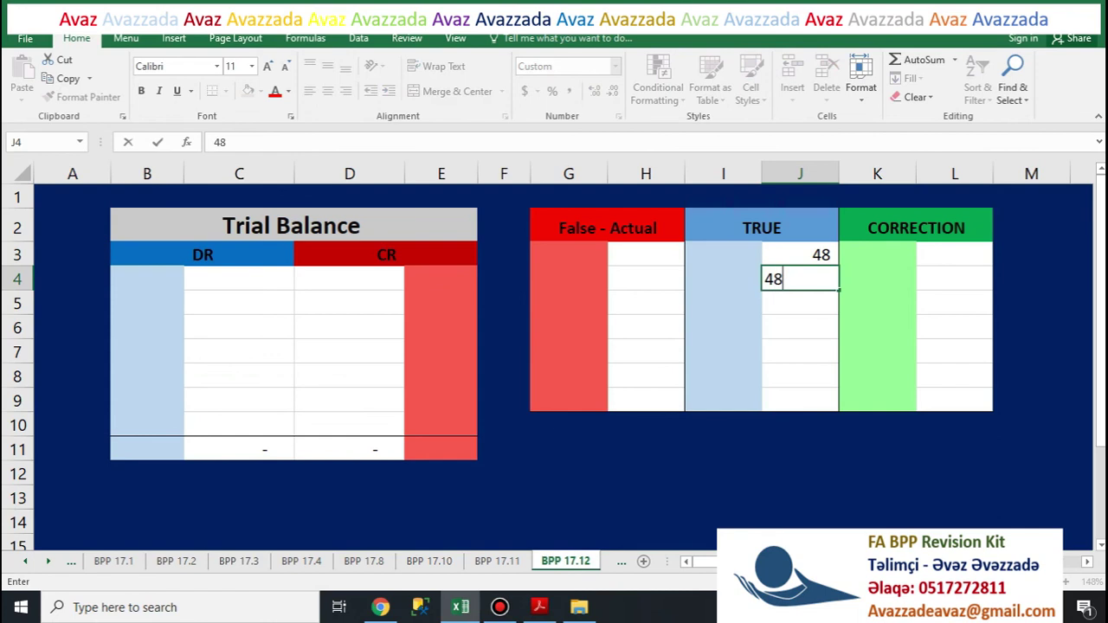
Step: Label the credit line of the TRUE entry in I4 as "Cr Purchases ret"
{"action": "left_click", "coordinate": [723, 278]}
{"action": "type", "text": "Cr"}
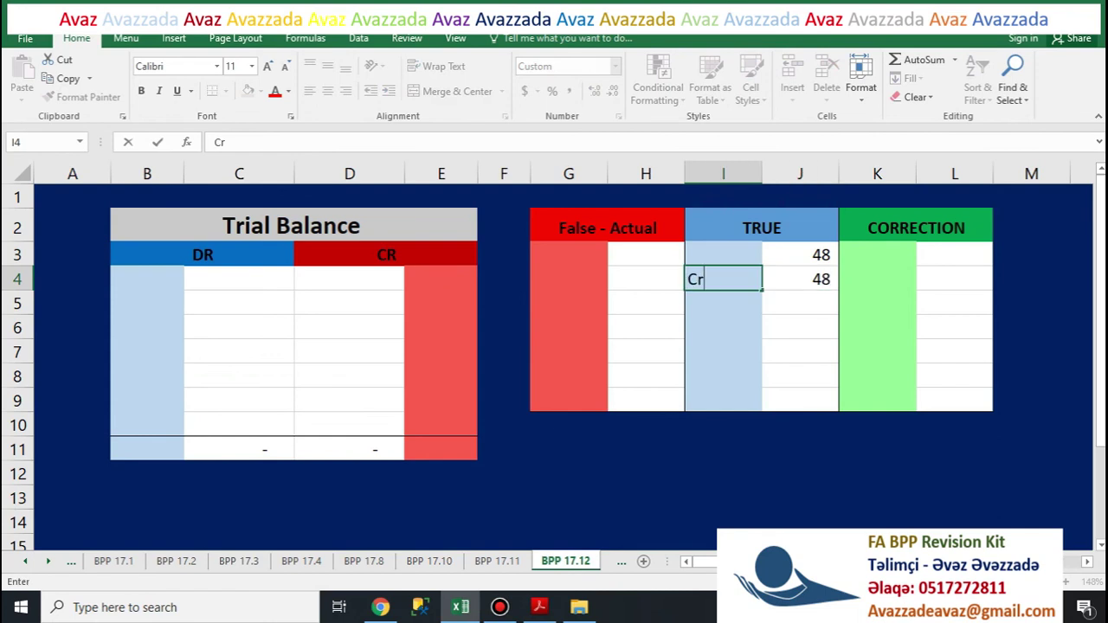
{"action": "type", "text": " Purchases ret"}
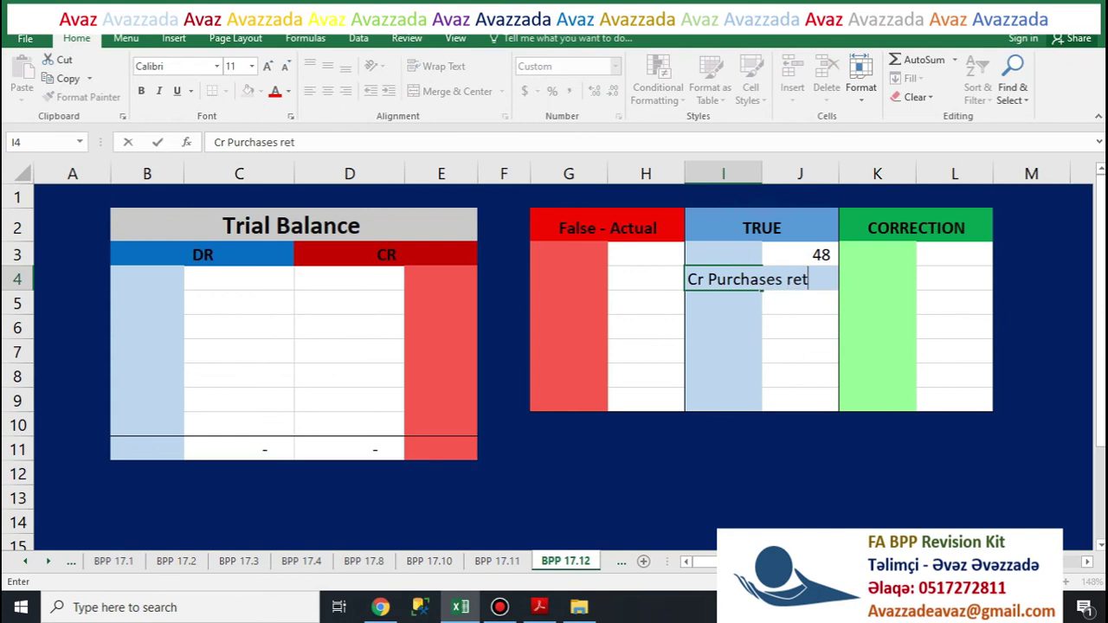
{"action": "key", "text": "Up"}
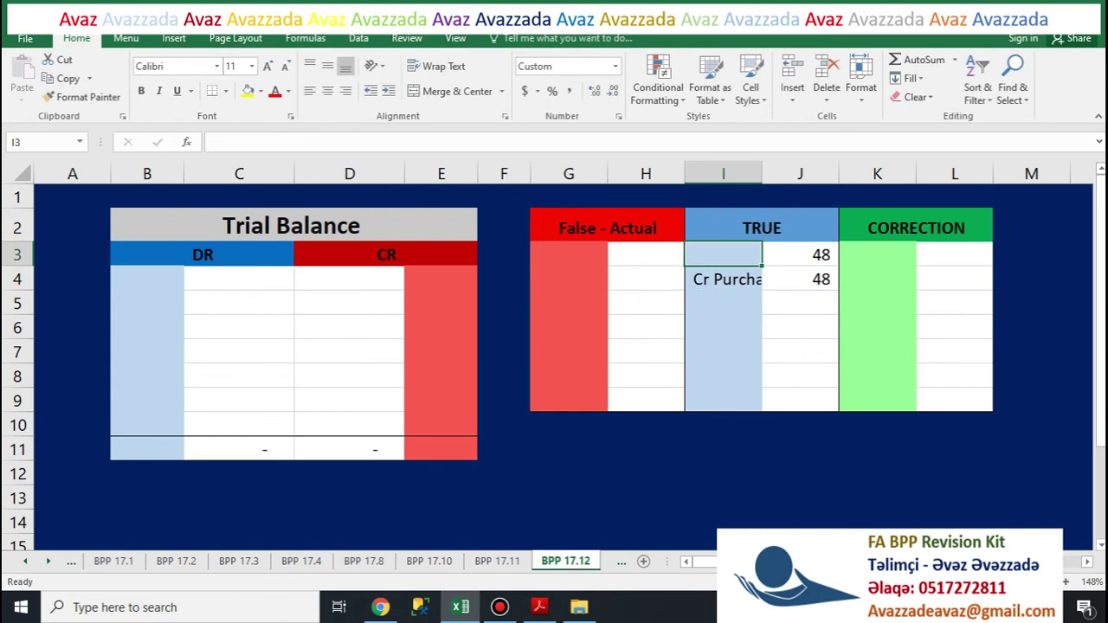
Step: Label the debit line of the TRUE entry in I3 as "Dr Payables"
{"action": "type", "text": "Dr "}
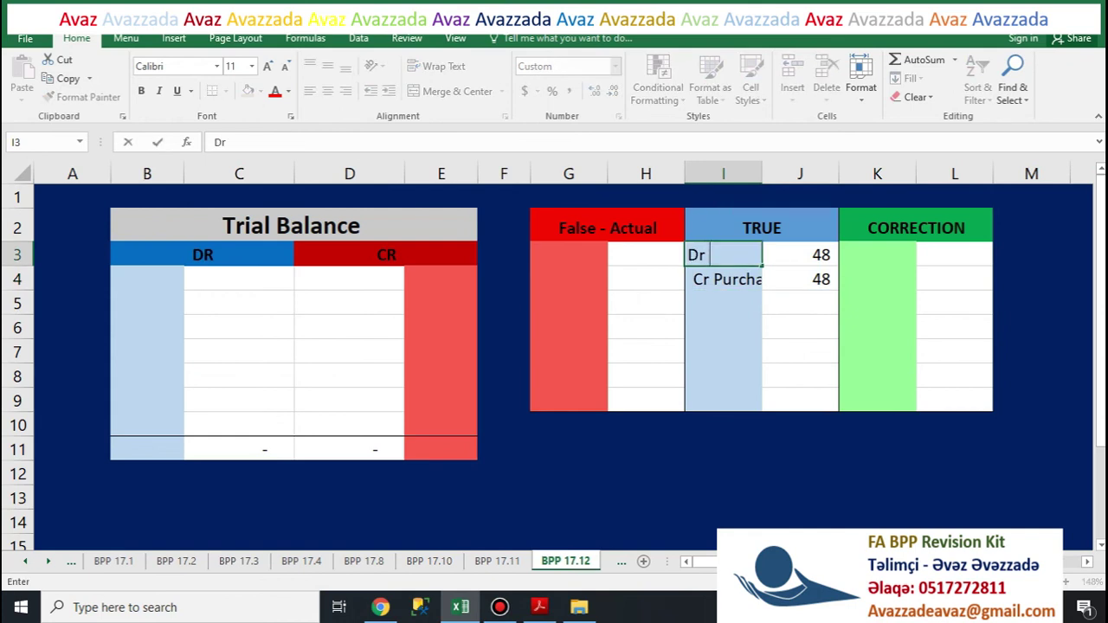
{"action": "type", "text": "Payables"}
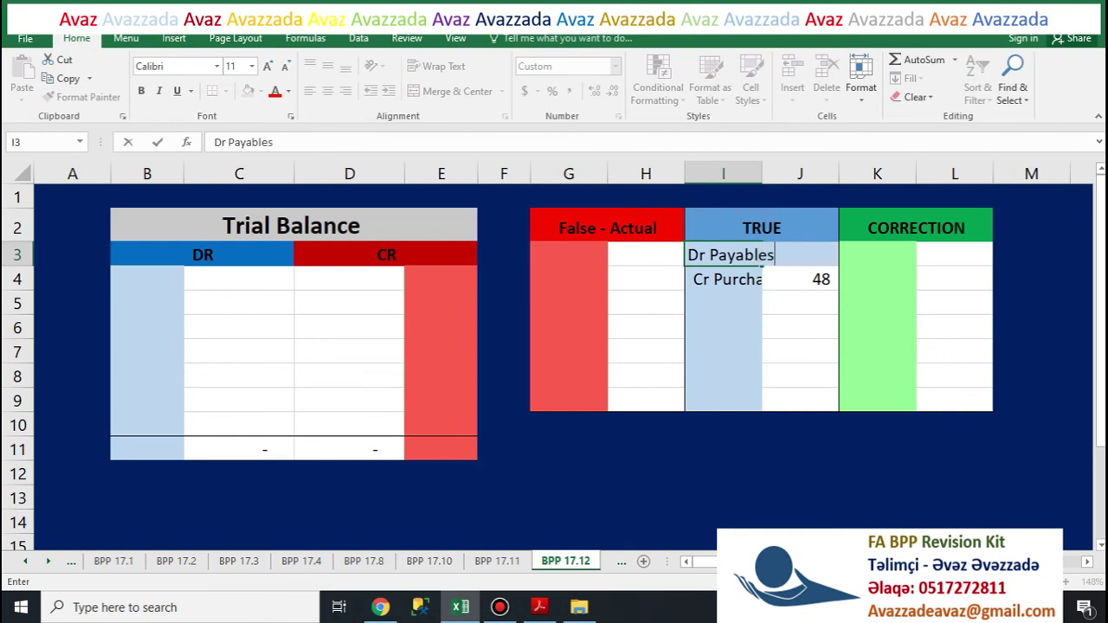
{"action": "key", "text": "Return"}
{"action": "key", "text": "Left"}
{"action": "key", "text": "Left"}
Step: Switch to the revision kit PDF and reread how question 17.12 treats the purchase return in the supplier's account
{"action": "key", "text": "alt+Tab"}
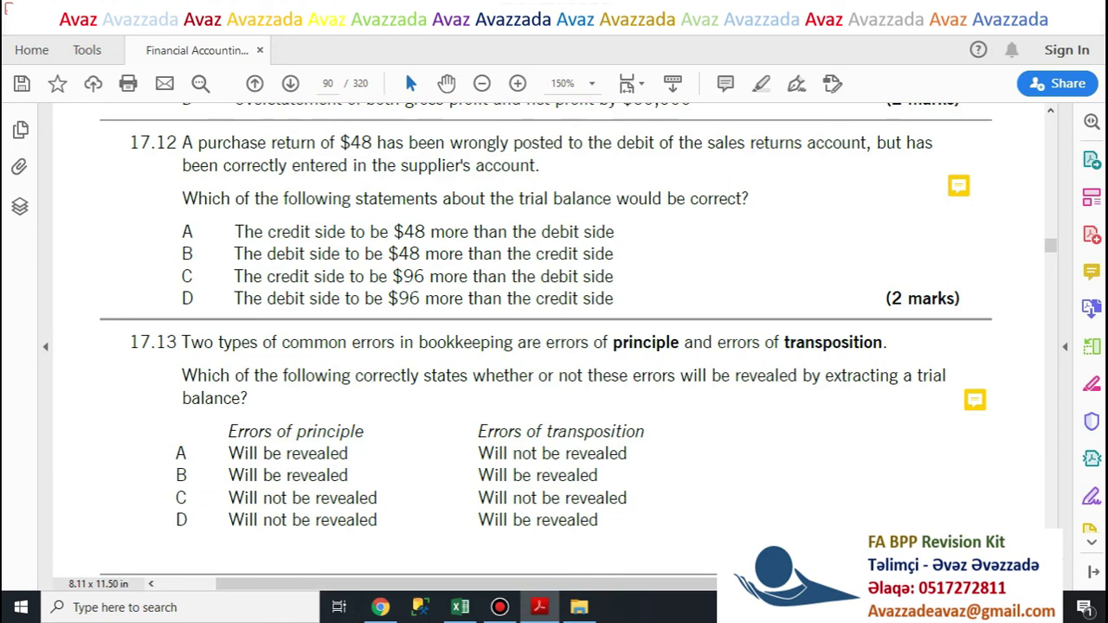
{"action": "scroll", "coordinate": [555, 329], "scroll_direction": "up", "scroll_amount": 3}
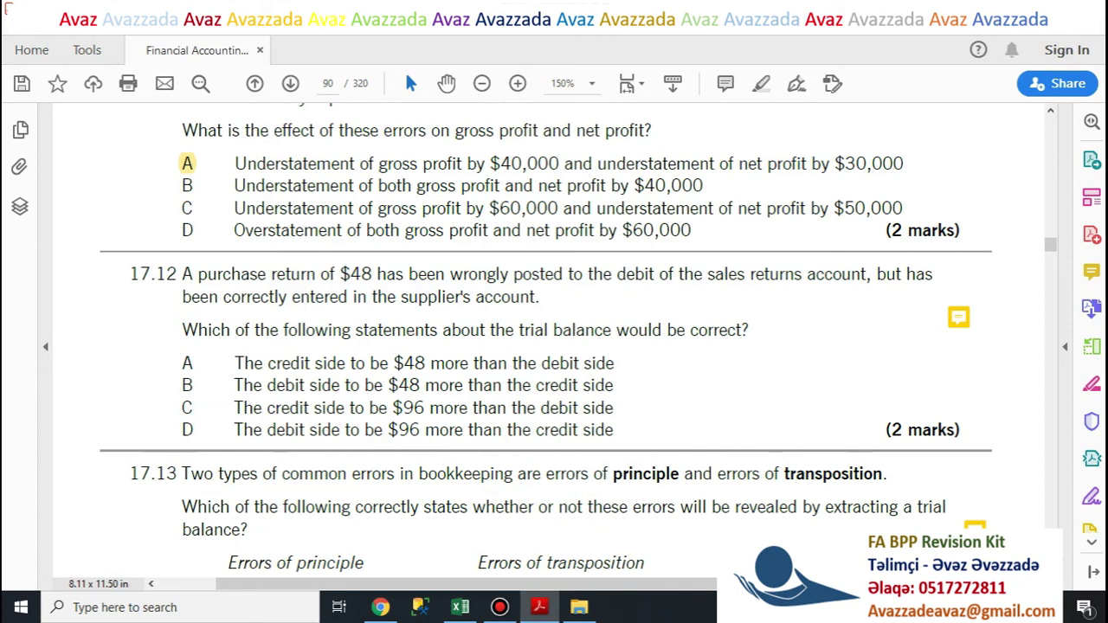
{"action": "scroll", "coordinate": [546, 345], "scroll_direction": "down", "scroll_amount": 3}
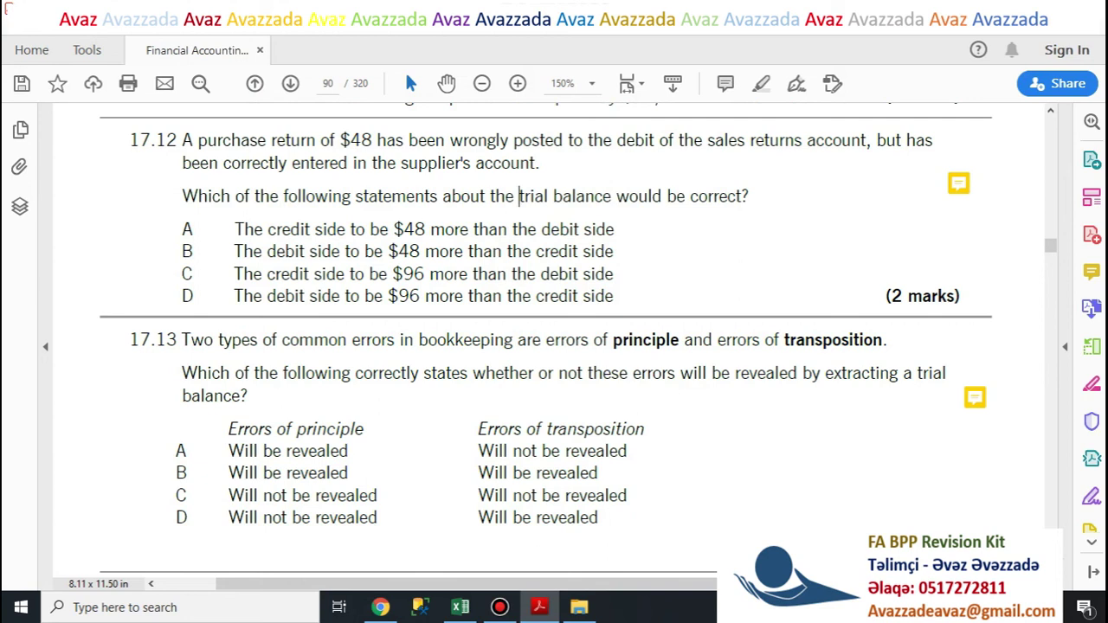
{"action": "left_click_drag", "start_coordinate": [401, 163], "coordinate": [536, 163]}
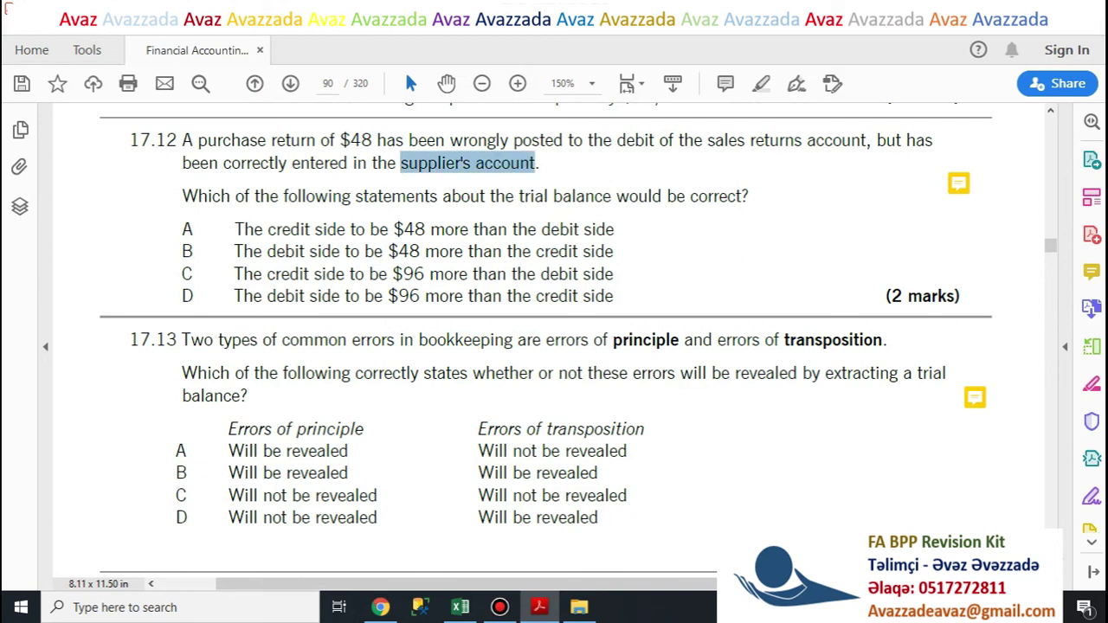
{"action": "left_click", "coordinate": [628, 197]}
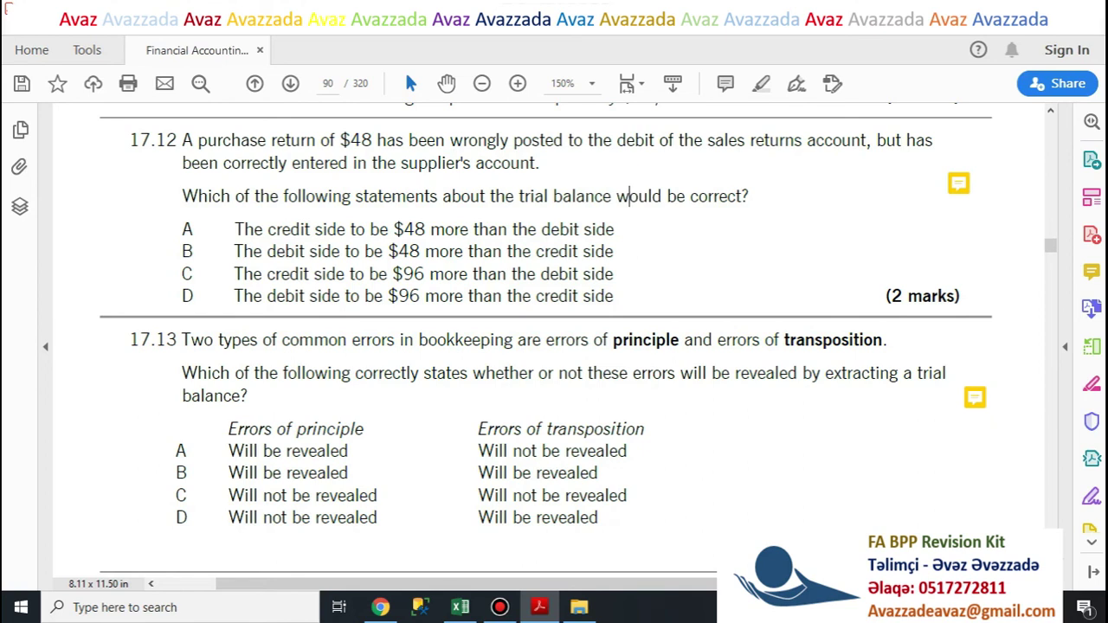
Step: Back in Excel, enter "Dr Payables" in G3 and 48 in H3 as the first line of the False - Actual entry
{"action": "key", "text": "alt+Tab"}
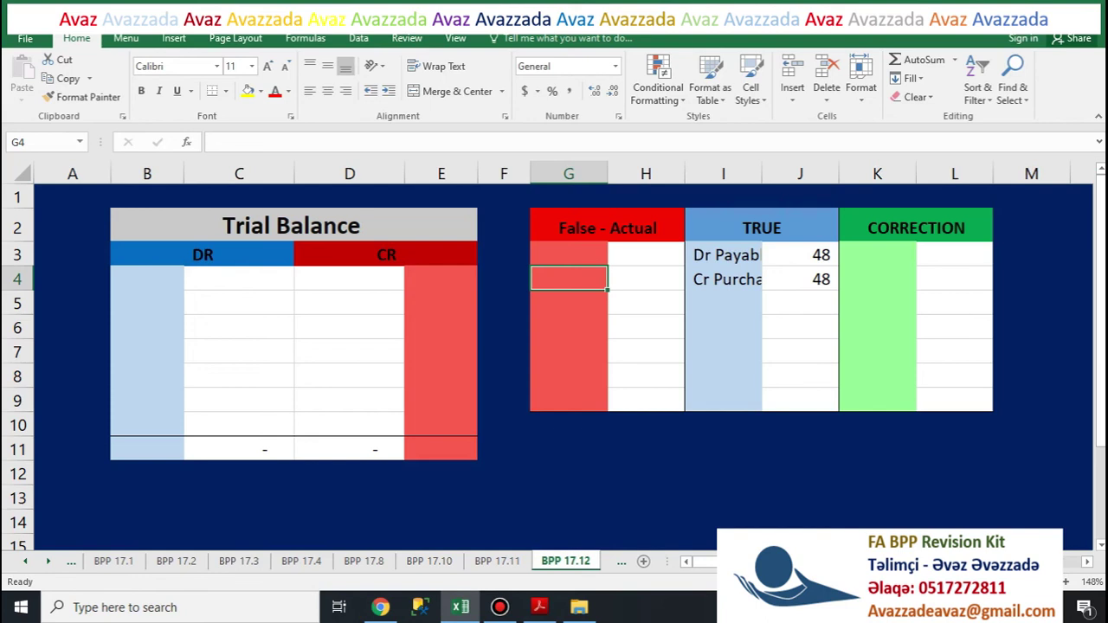
{"action": "left_click", "coordinate": [569, 255]}
{"action": "type", "text": "Dr"}
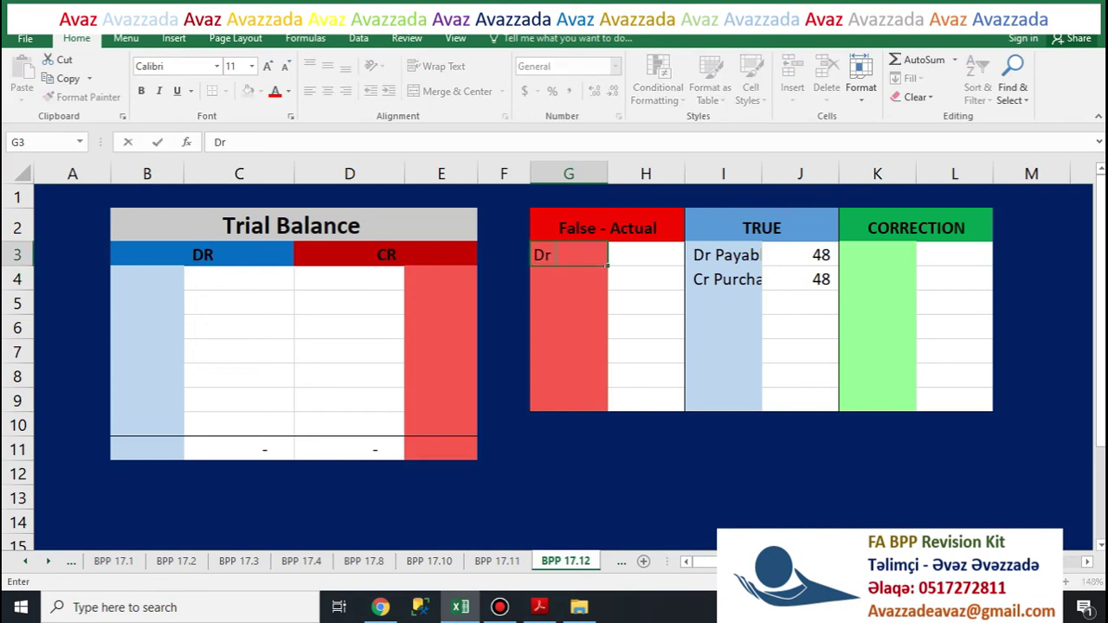
{"action": "type", "text": " Payables"}
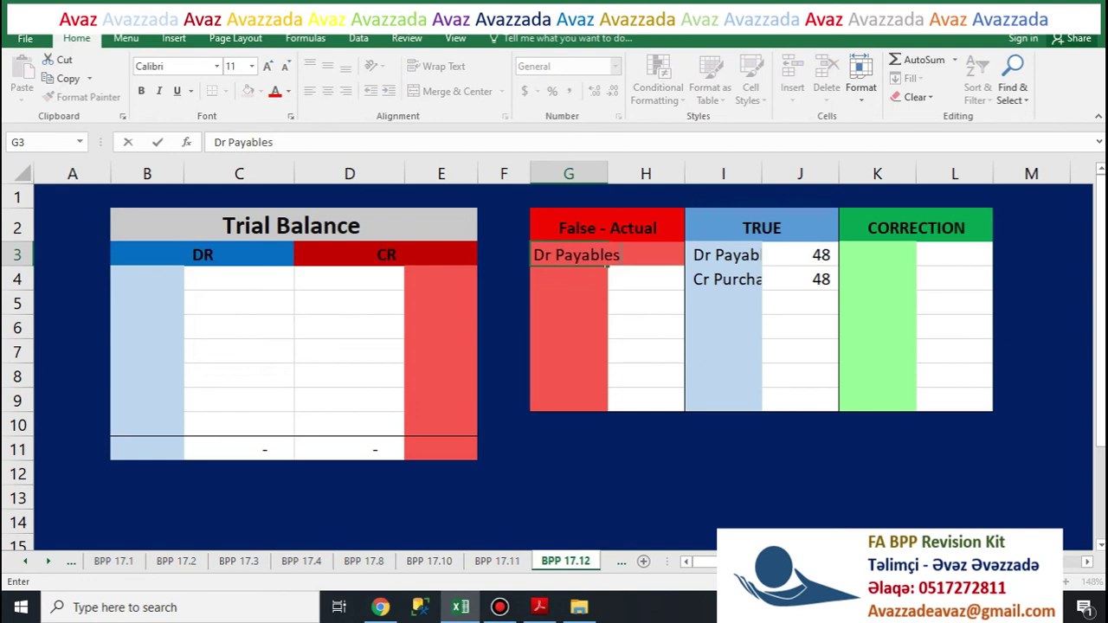
{"action": "key", "text": "Tab"}
{"action": "type", "text": "4"}
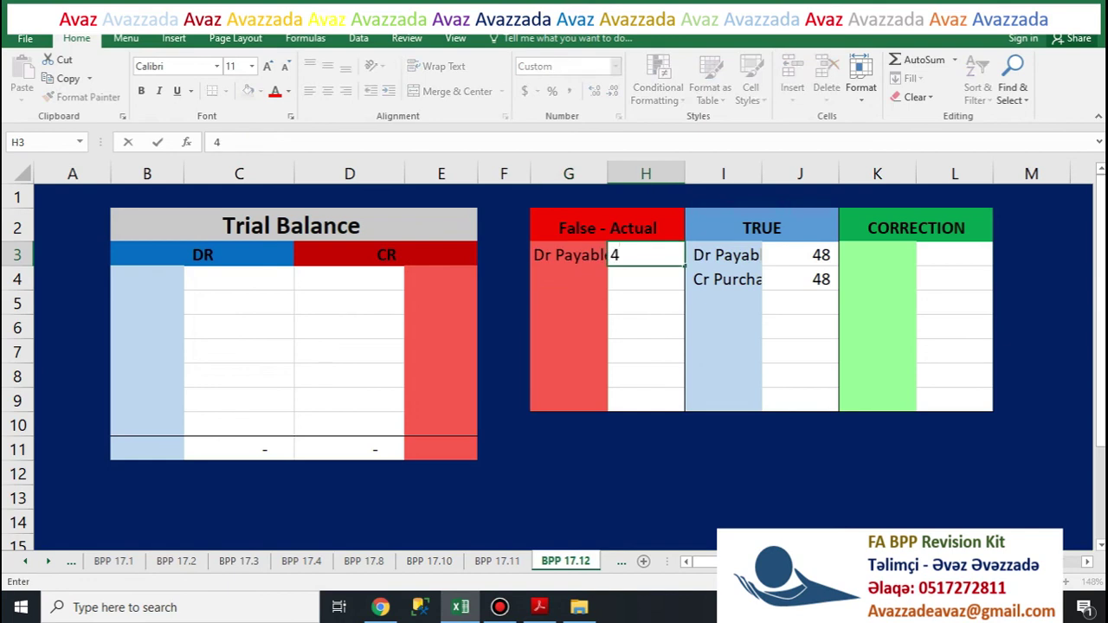
{"action": "type", "text": "8"}
{"action": "key", "text": "Return"}
{"action": "key", "text": "Left"}
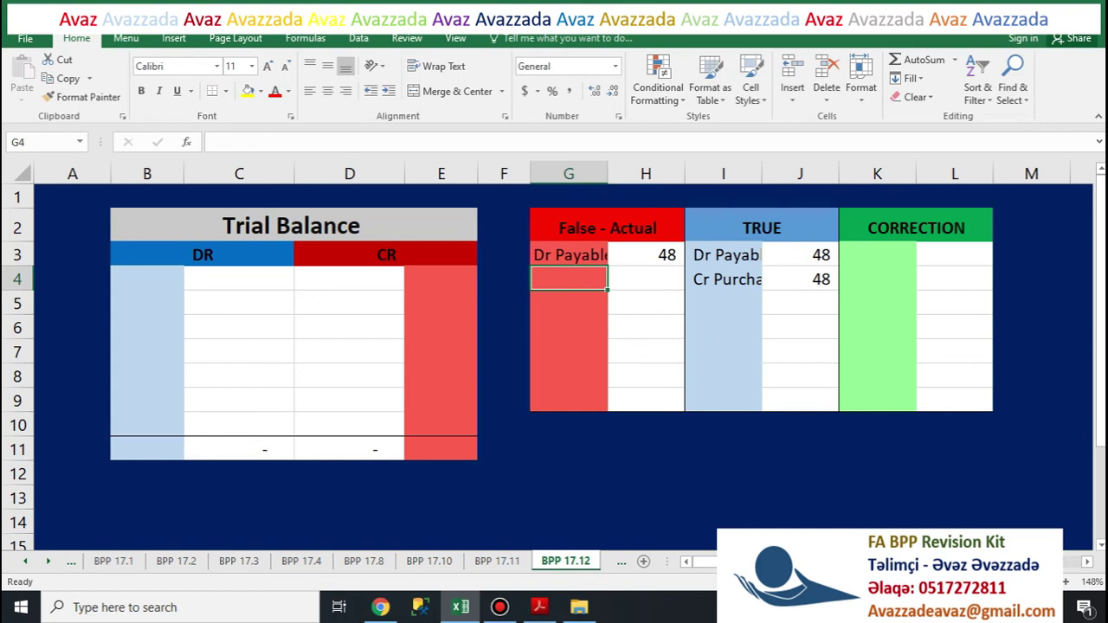
Step: Enter "Dr Sales Ret" in G4 and 48 in H4 as the second line of the False - Actual entry
{"action": "type", "text": "Dr"}
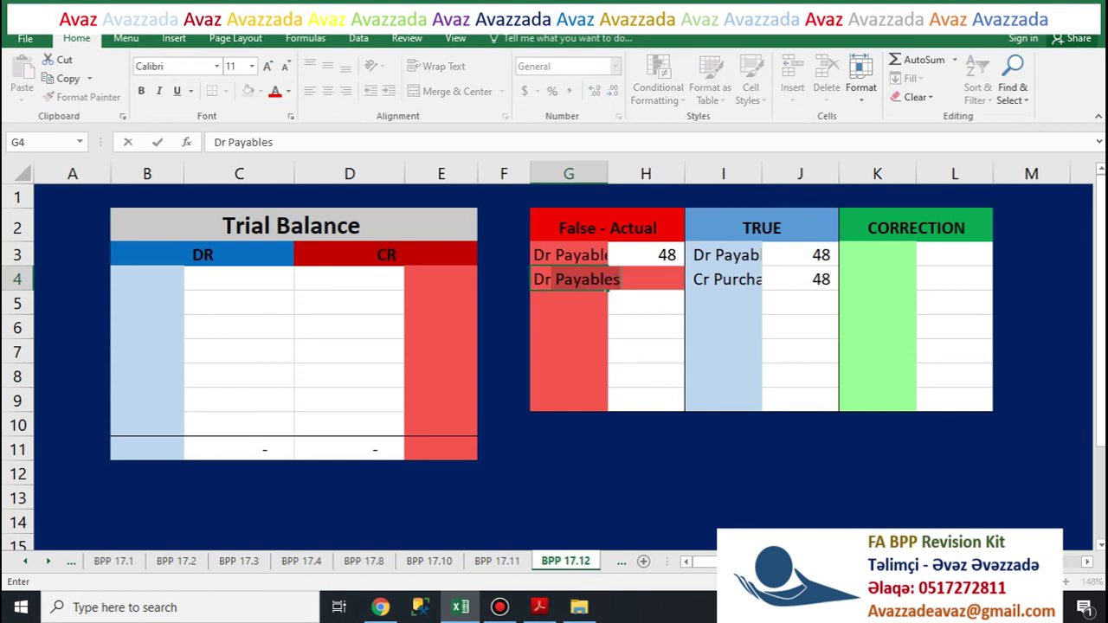
{"action": "type", "text": " Sales"}
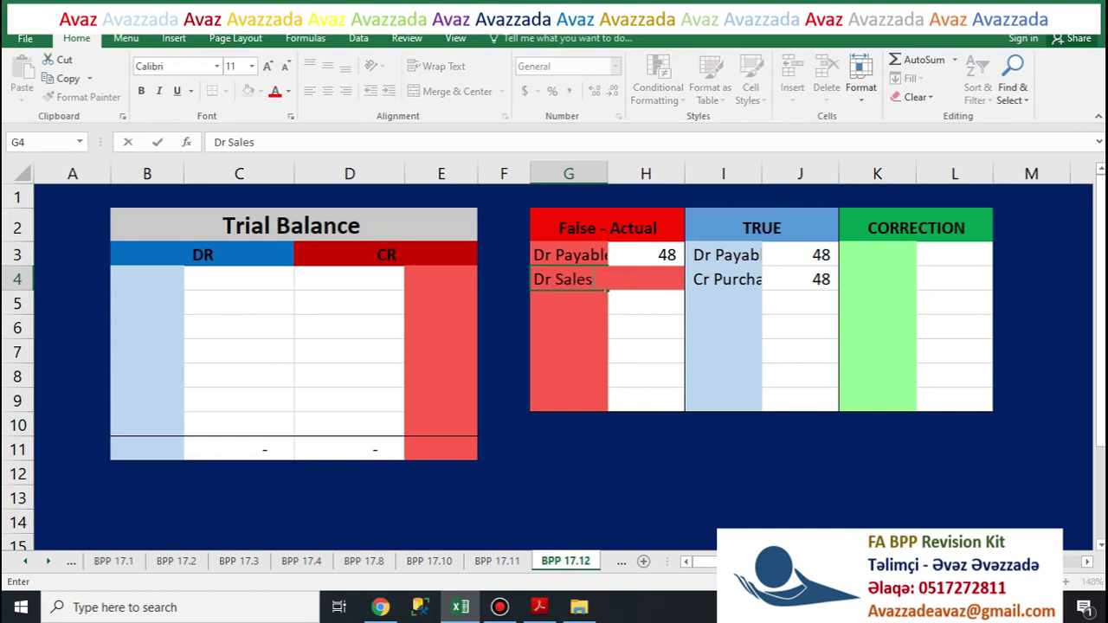
{"action": "type", "text": " Ret"}
{"action": "key", "text": "Return"}
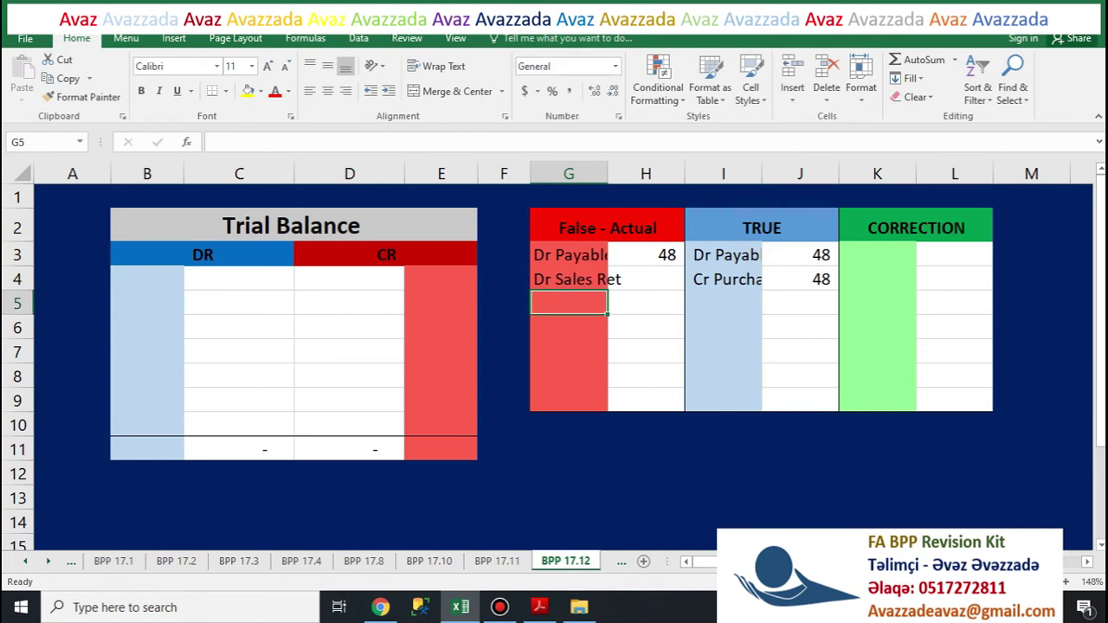
{"action": "left_click", "coordinate": [646, 279]}
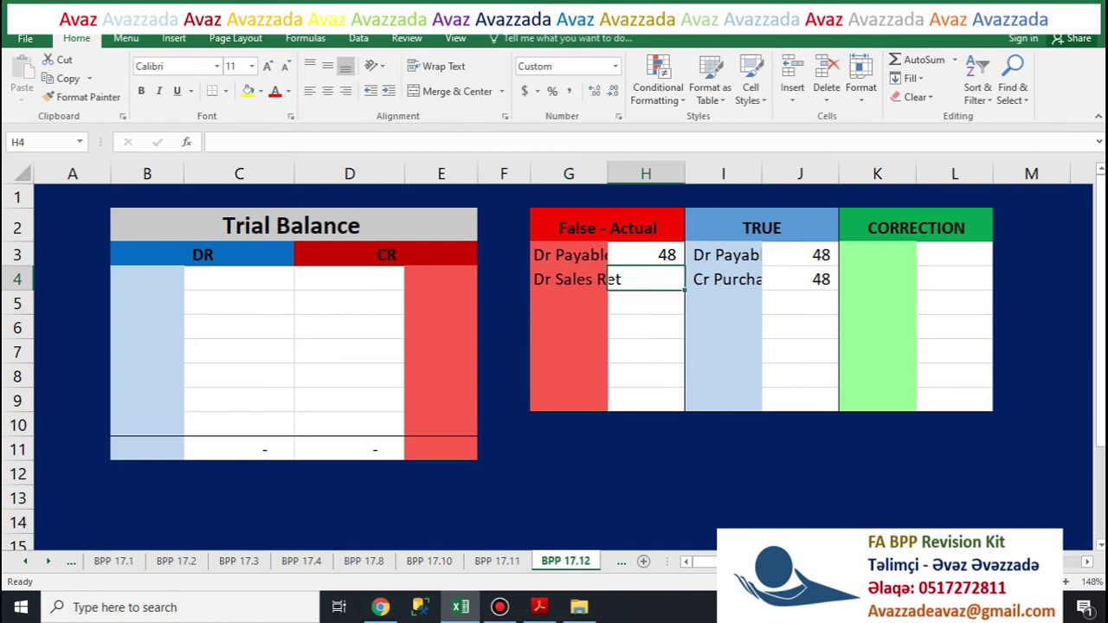
{"action": "type", "text": "48"}
{"action": "key", "text": "Return"}
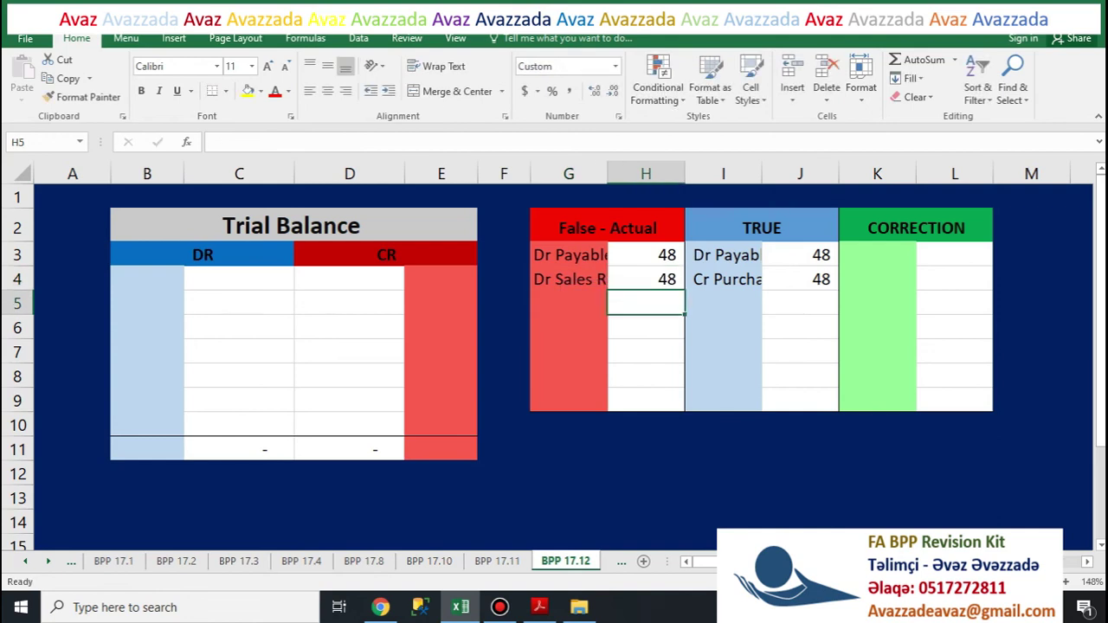
Step: Enter 48 in both C4 and C5 on the debit side of the trial balance and check the totals in row 11
{"action": "left_click", "coordinate": [239, 278]}
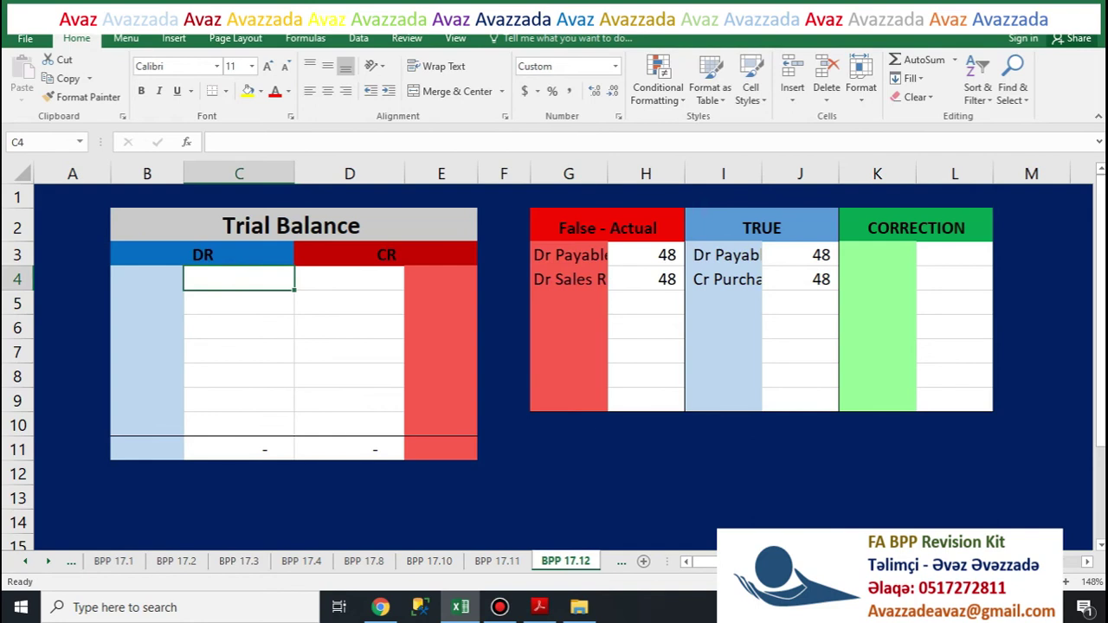
{"action": "type", "text": "48"}
{"action": "key", "text": "Return"}
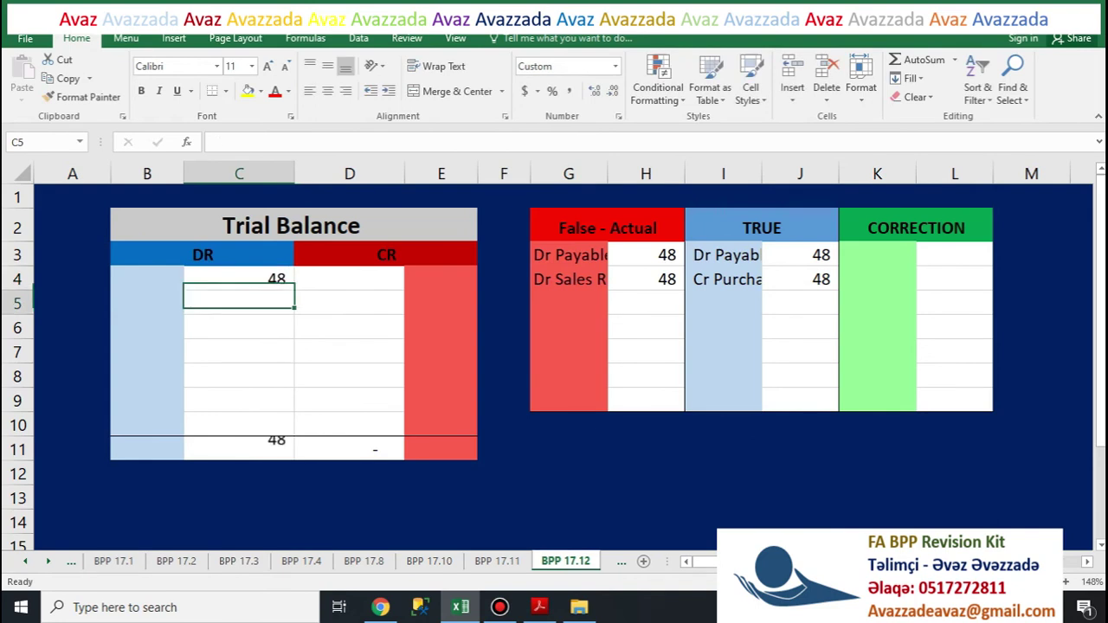
{"action": "type", "text": "48"}
{"action": "key", "text": "Return"}
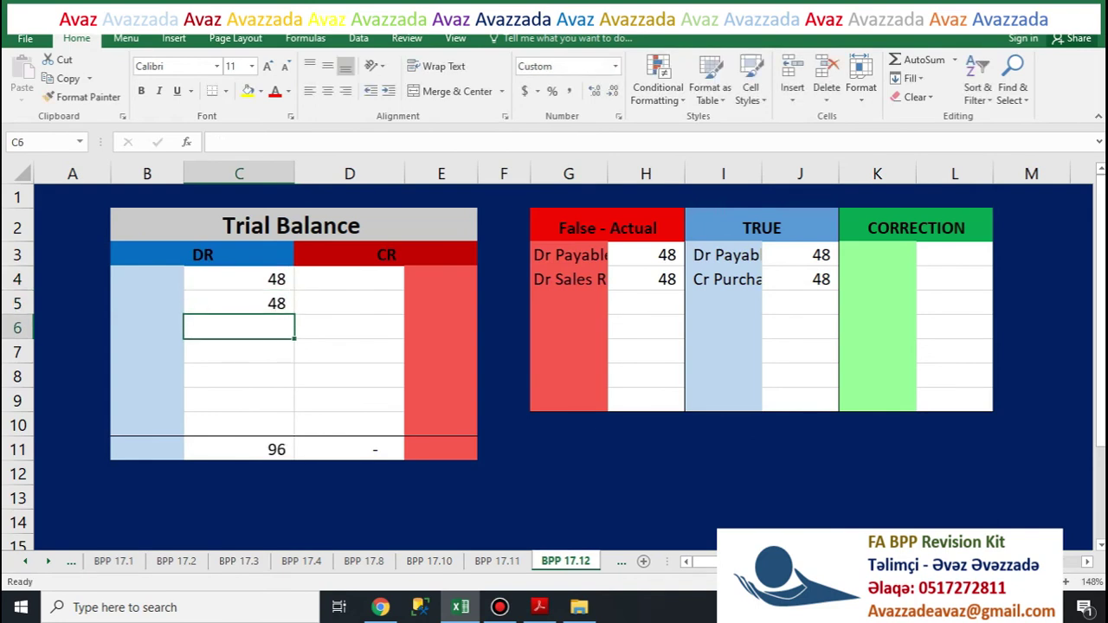
{"action": "key", "text": "ctrl+Down"}
{"action": "key", "text": "Right"}
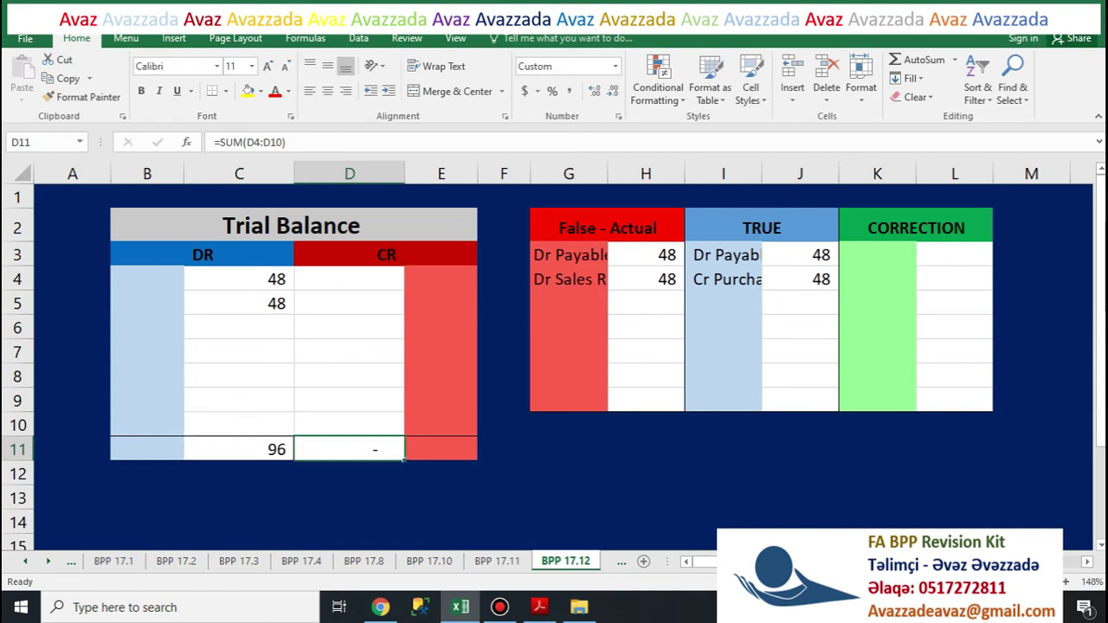
Step: Switch to the revision kit PDF and highlight answer letter D of question 17.12
{"action": "key", "text": "alt+Tab"}
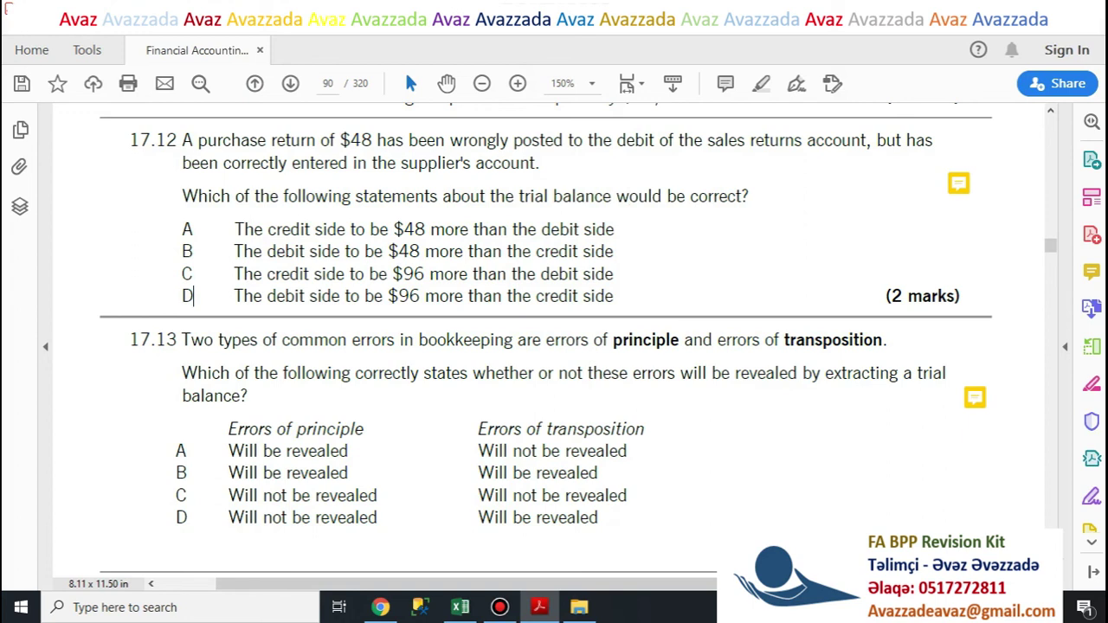
{"action": "left_click_drag", "start_coordinate": [195, 296], "coordinate": [181, 296]}
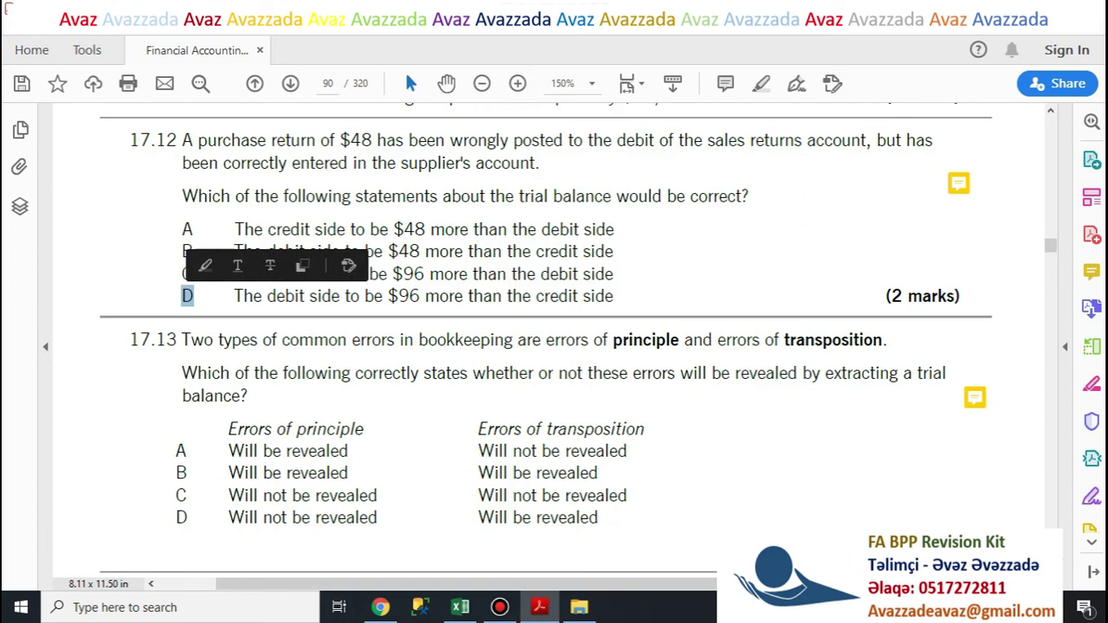
{"action": "left_click", "coordinate": [206, 265]}
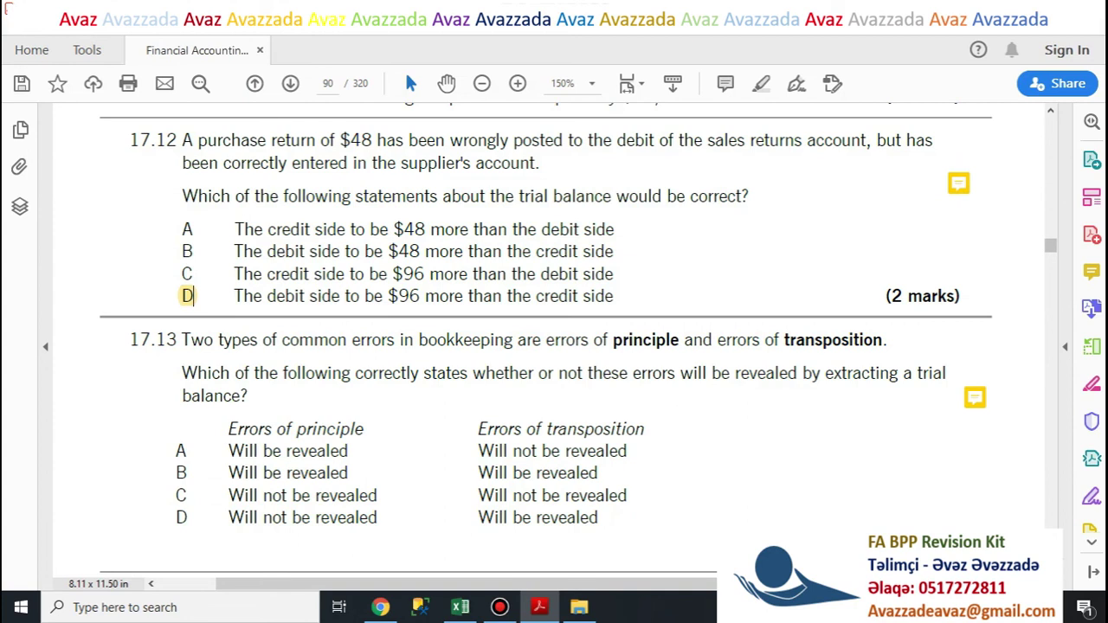
Step: Read question 17.13 and highlight its answer letter D
{"action": "scroll", "coordinate": [546, 338], "scroll_direction": "down", "scroll_amount": 2}
{"action": "scroll", "coordinate": [547, 338], "scroll_direction": "down", "scroll_amount": 3}
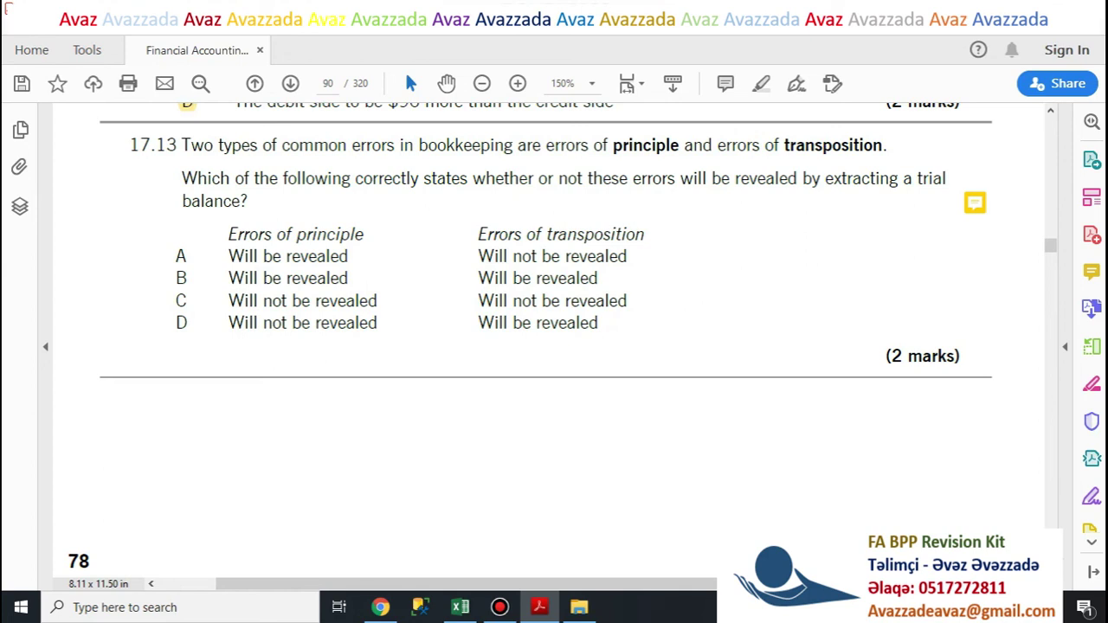
{"action": "double_click", "coordinate": [185, 323]}
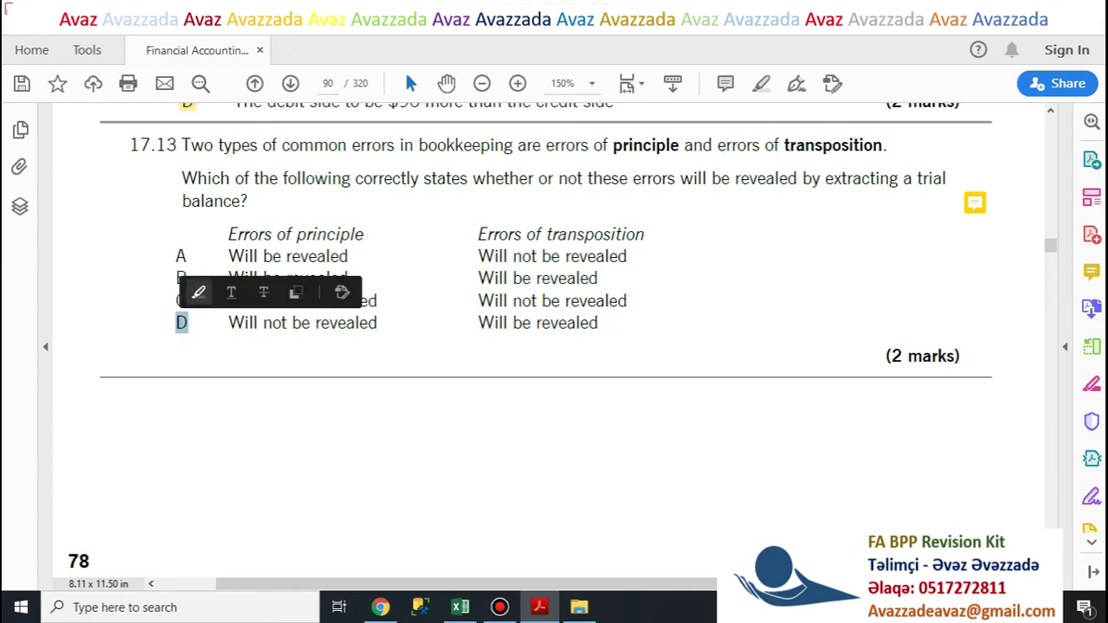
{"action": "left_click", "coordinate": [199, 292]}
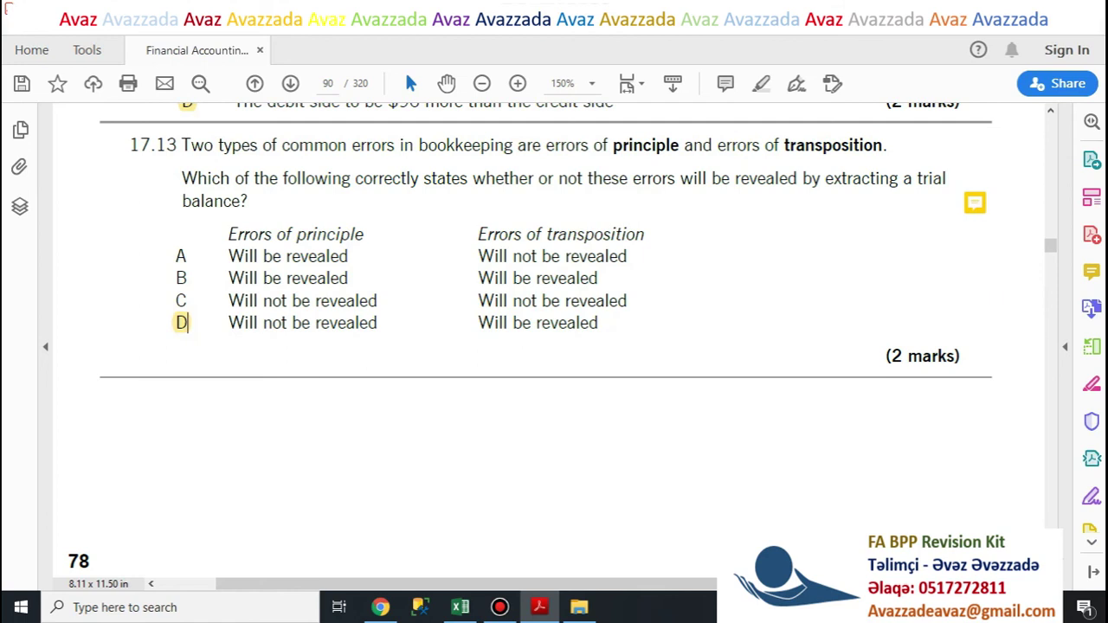
Step: Read question 17.14 in the PDF and open the BPP 17.14 sheet in Excel
{"action": "scroll", "coordinate": [531, 336], "scroll_direction": "down", "scroll_amount": 1}
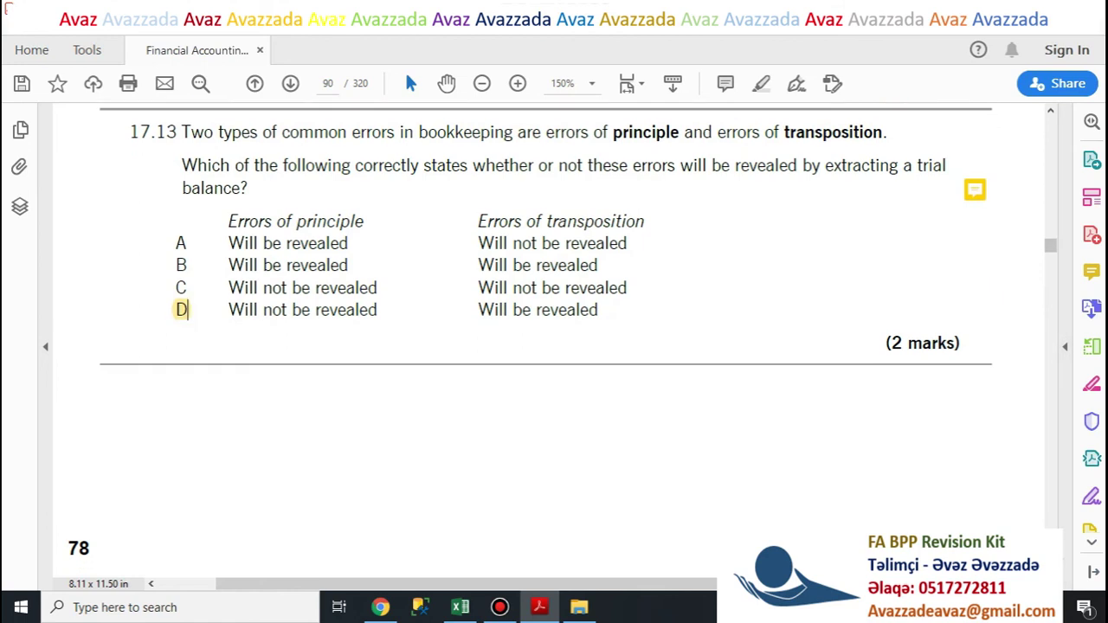
{"action": "scroll", "coordinate": [549, 329], "scroll_direction": "down", "scroll_amount": 10}
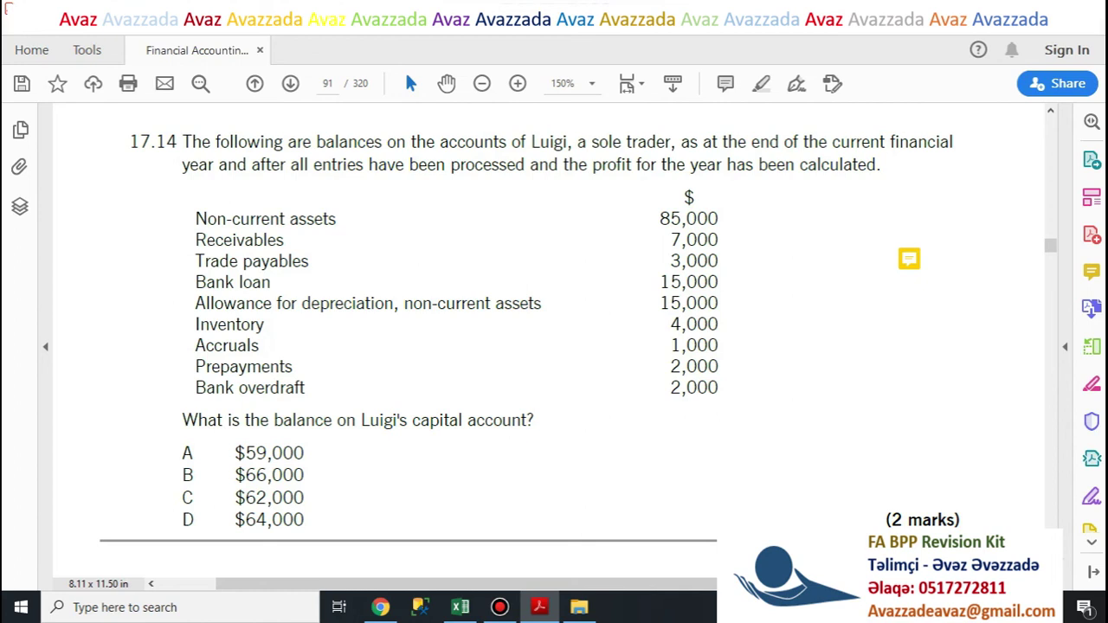
{"action": "key", "text": "alt+Tab"}
{"action": "key", "text": "alt+Tab"}
{"action": "key", "text": "alt+Tab"}
{"action": "key", "text": "alt+Tab"}
{"action": "key", "text": "alt+Tab"}
{"action": "key", "text": "alt+Tab"}
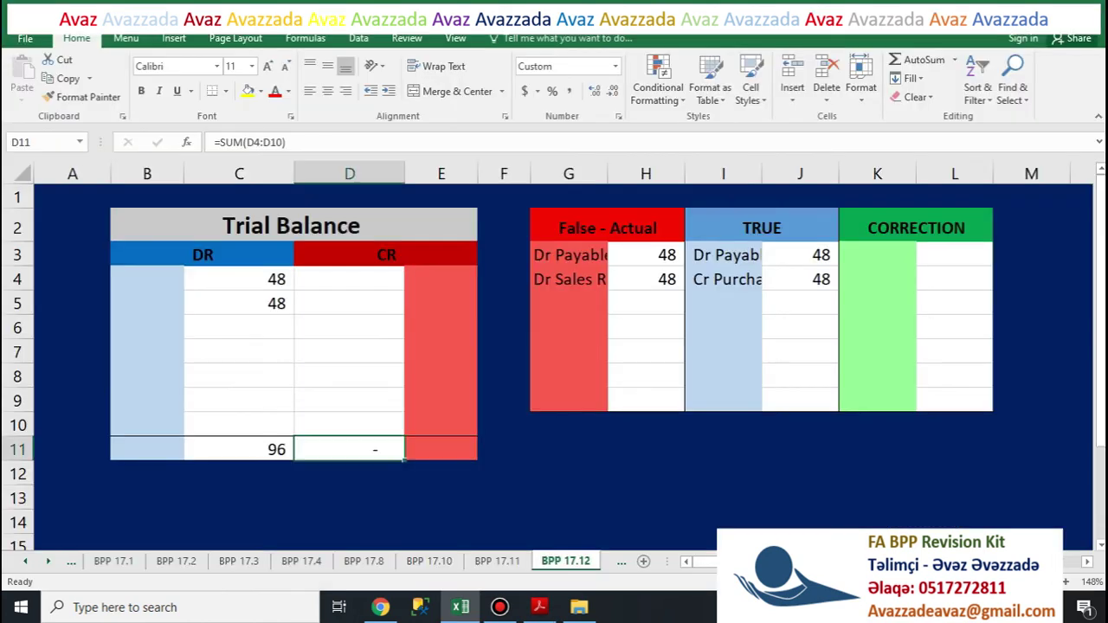
{"action": "key", "text": "ctrl+Page_Down"}
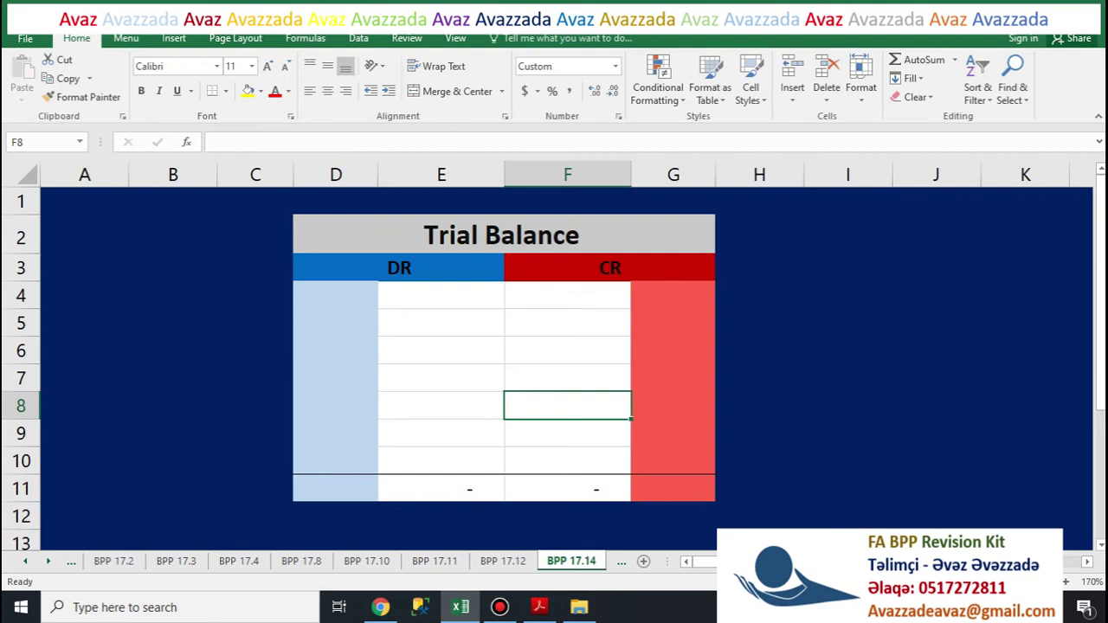
Step: Copy the non-current assets balance of 85,000 from the PDF's question 17.14 into E4 of the Excel trial balance, and highlight that amount in the PDF
{"action": "key", "text": "alt+Tab"}
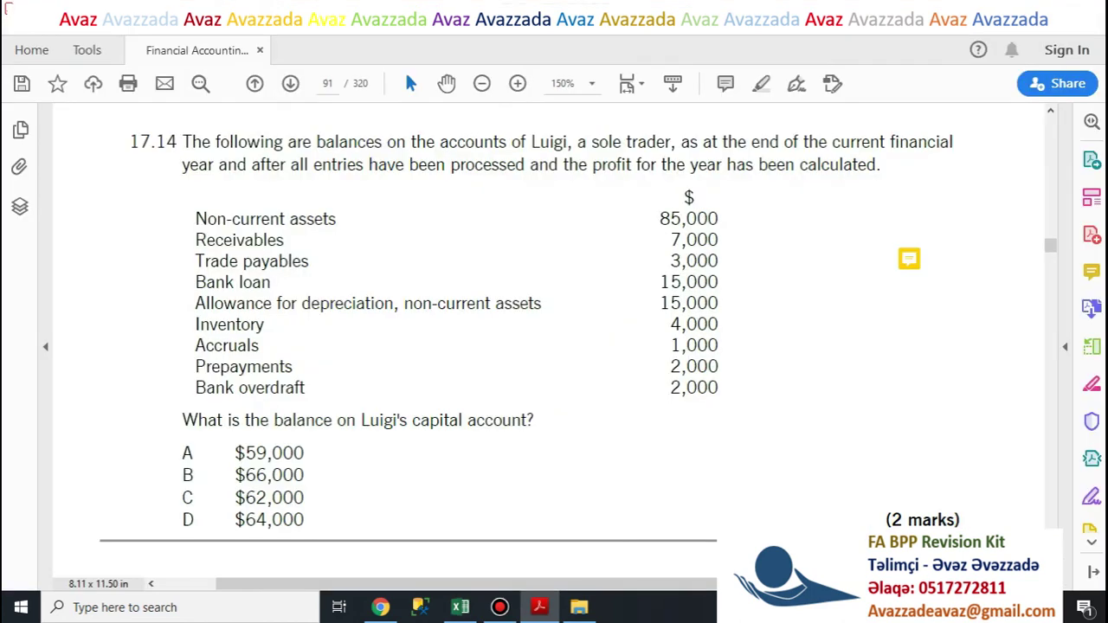
{"action": "left_click_drag", "start_coordinate": [660, 218], "coordinate": [719, 219]}
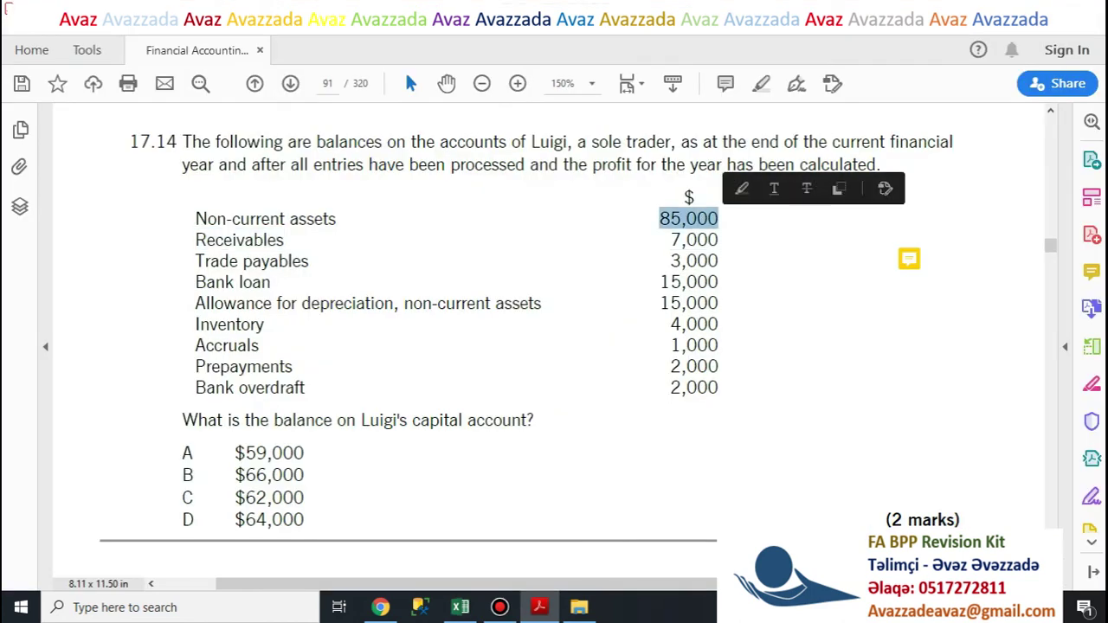
{"action": "key", "text": "ctrl+c"}
{"action": "key", "text": "alt+Tab"}
{"action": "key", "text": "ctrl+v"}
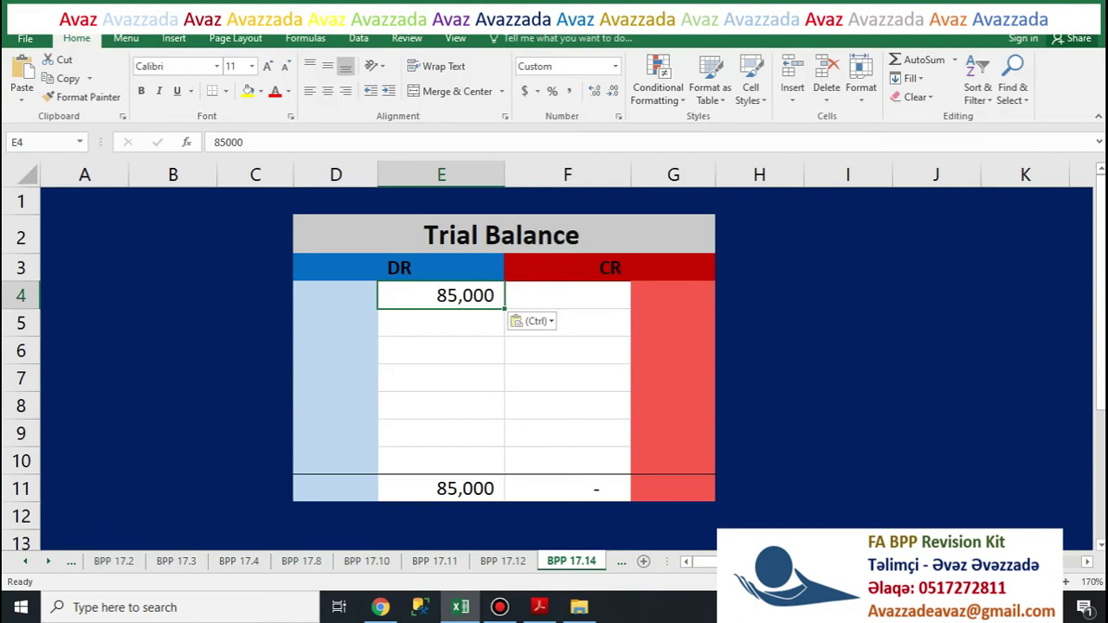
{"action": "key", "text": "alt+Tab"}
{"action": "left_click", "coordinate": [761, 83]}
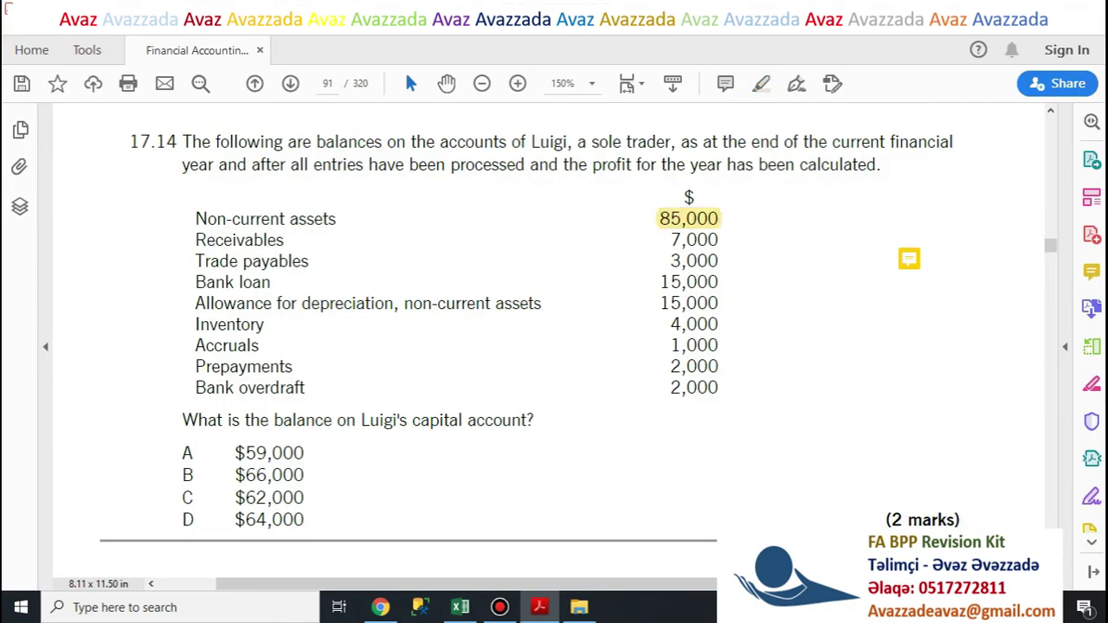
Step: Highlight the receivables balance of 7,000 in the PDF and copy it into E5 of the Excel trial balance
{"action": "left_click_drag", "start_coordinate": [670, 240], "coordinate": [719, 241]}
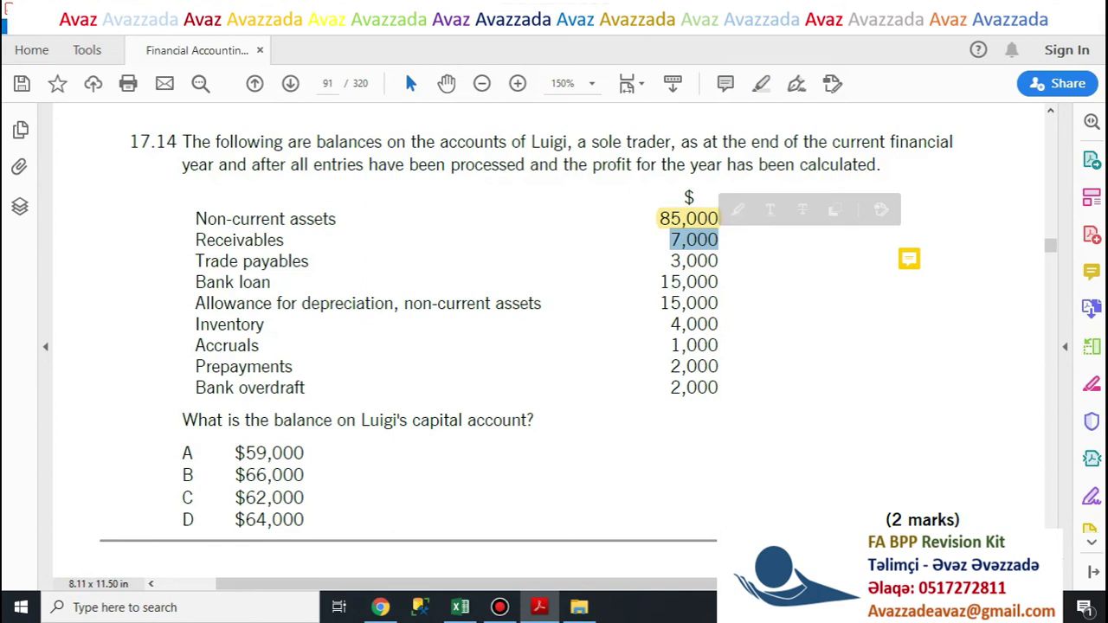
{"action": "left_click", "coordinate": [738, 209]}
{"action": "key", "text": "Return"}
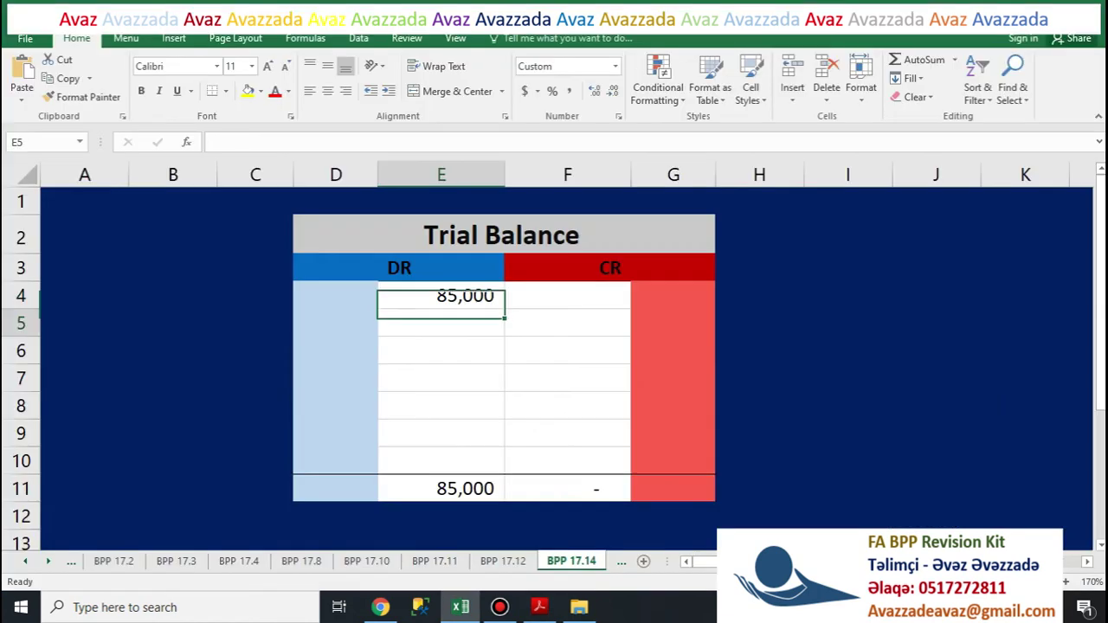
{"action": "key", "text": "ctrl+v"}
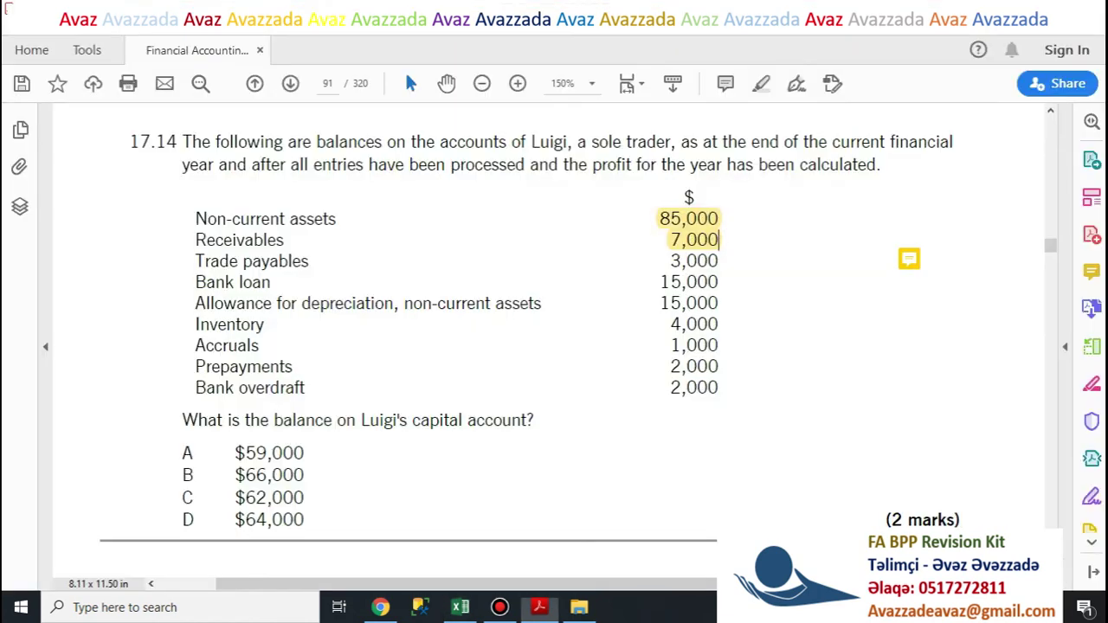
Step: Copy trade payables of 3,000 and the bank loan of 15,000 from the PDF into F4 and F5 of the Excel trial balance
{"action": "left_click_drag", "start_coordinate": [670, 260], "coordinate": [719, 261]}
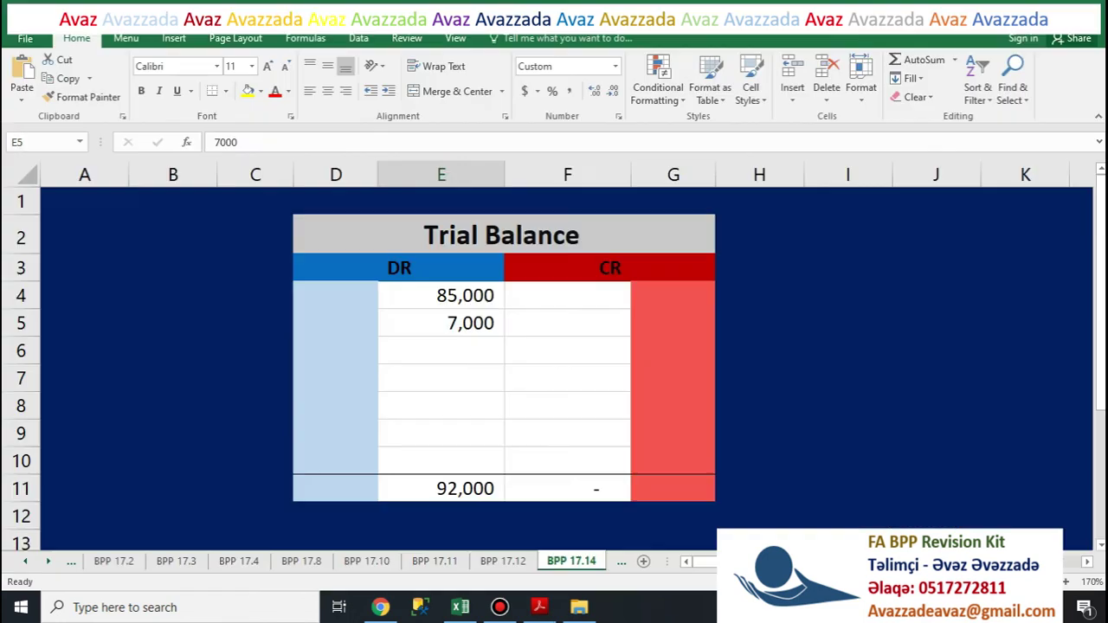
{"action": "left_click", "coordinate": [567, 295]}
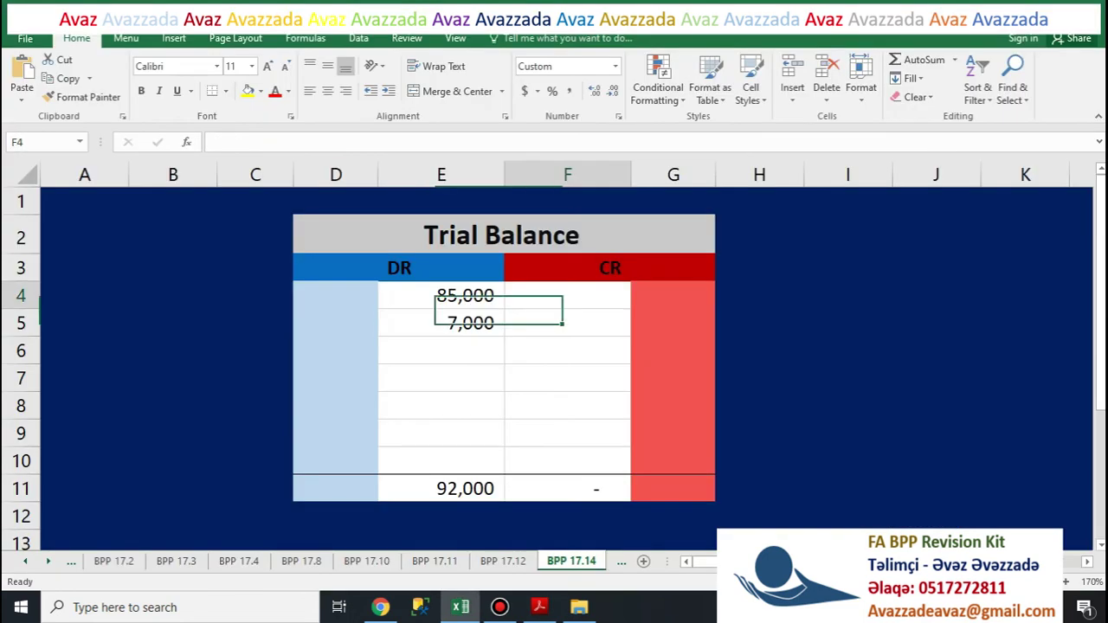
{"action": "key", "text": "ctrl+v"}
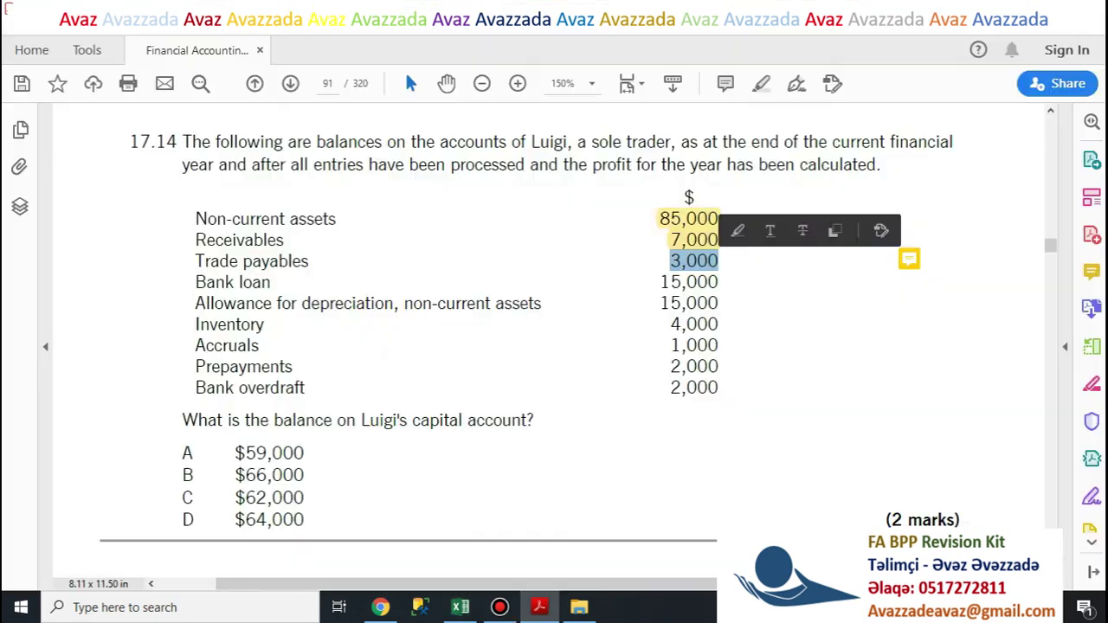
{"action": "left_click_drag", "start_coordinate": [195, 282], "coordinate": [719, 281]}
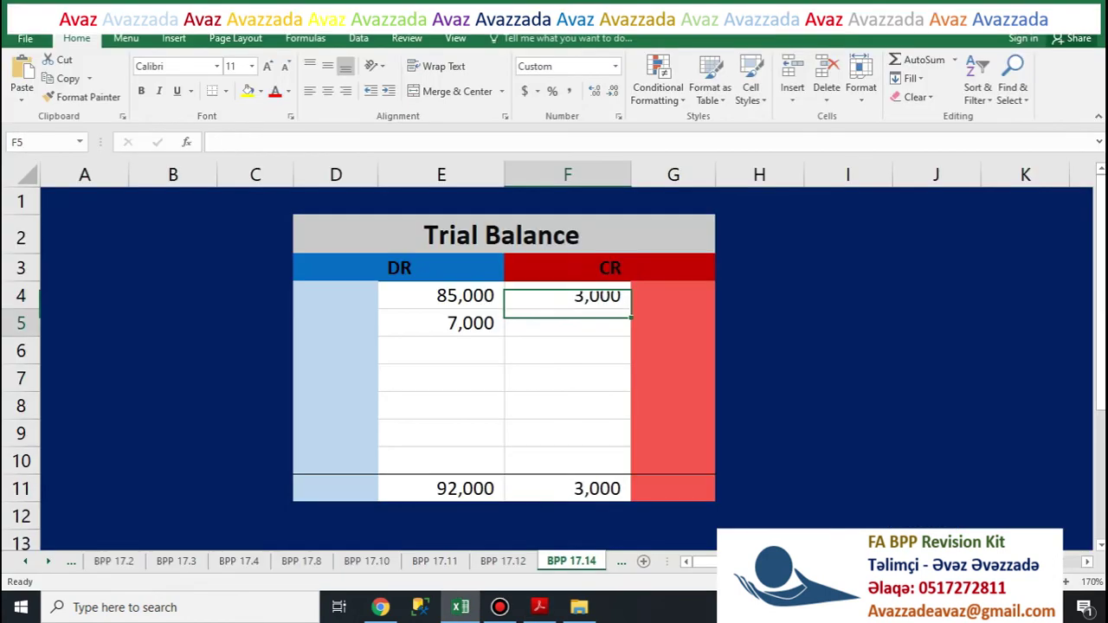
{"action": "key", "text": "Down"}
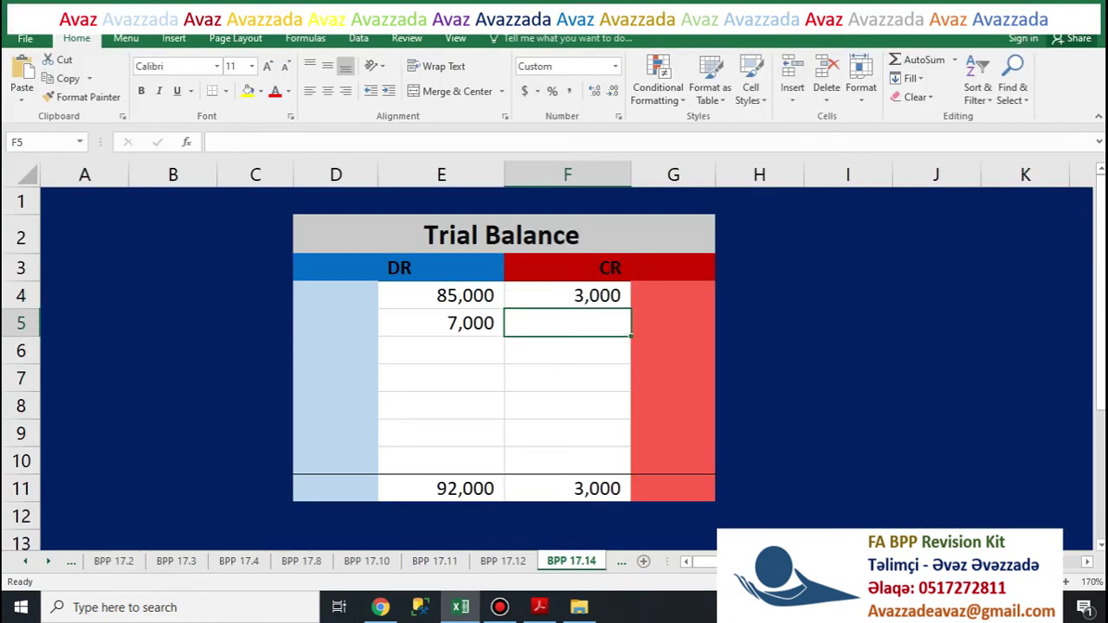
{"action": "key", "text": "ctrl+v"}
{"action": "key", "text": "alt+Tab"}
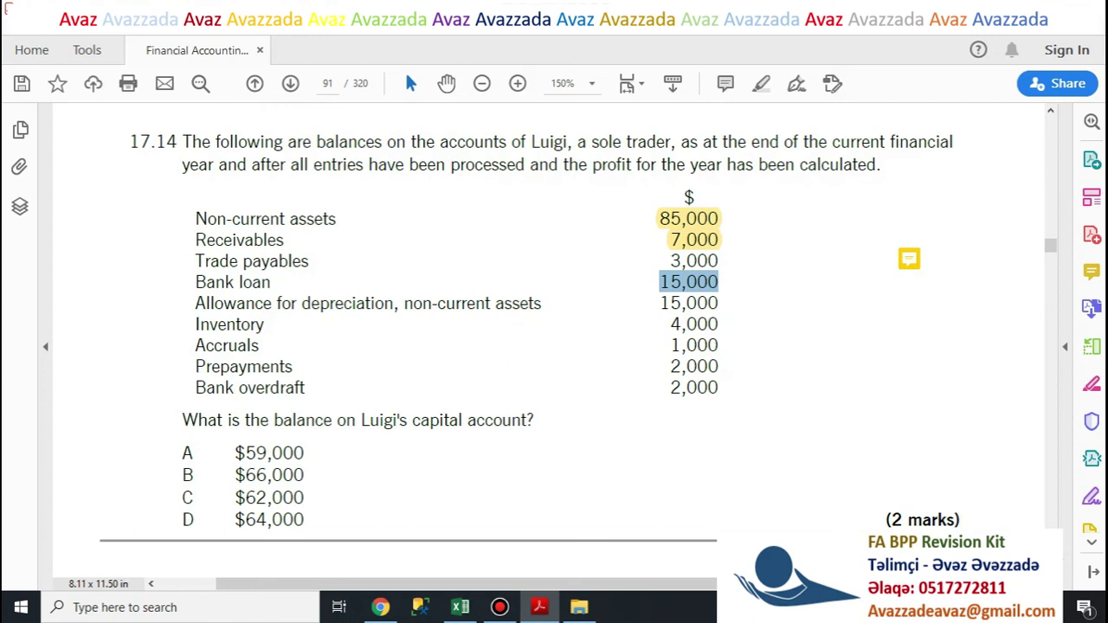
{"action": "left_click", "coordinate": [761, 83]}
{"action": "left_click", "coordinate": [694, 240]}
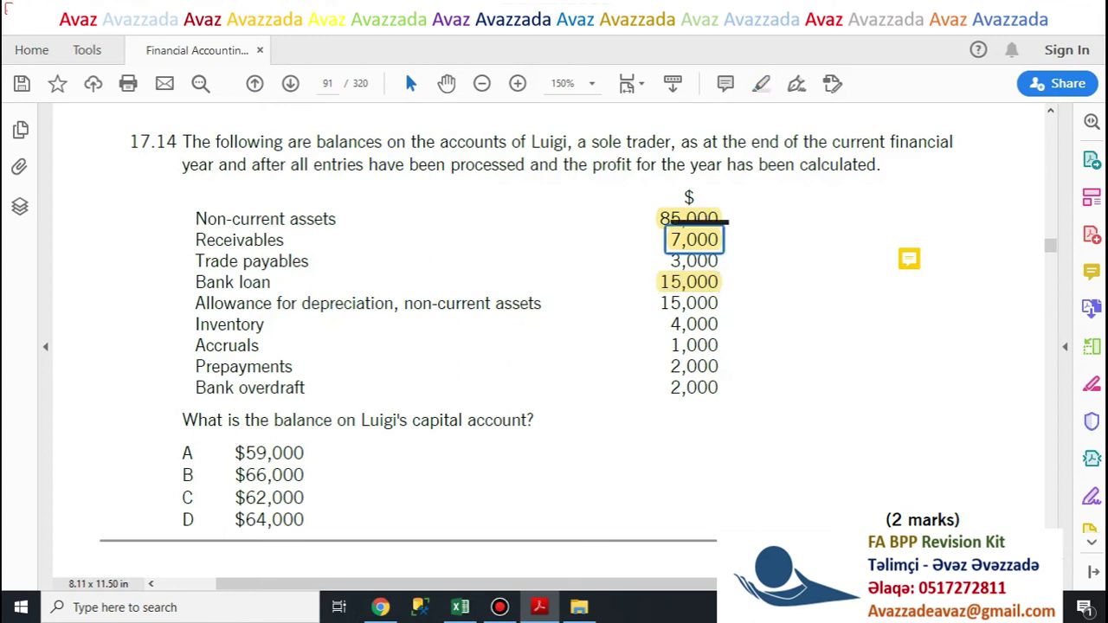
{"action": "left_click", "coordinate": [689, 283]}
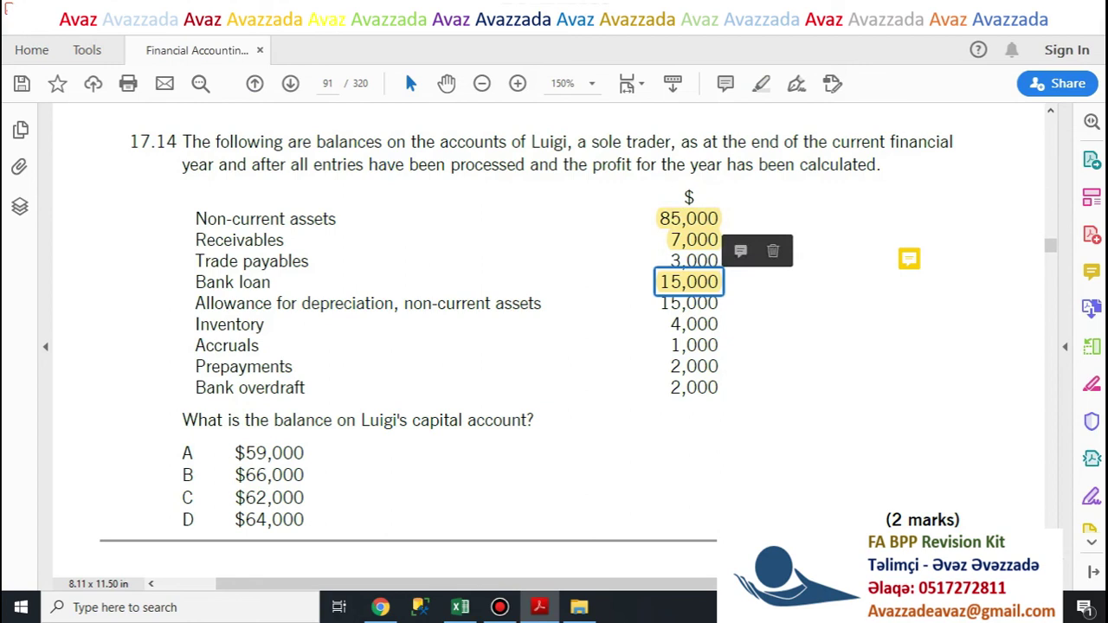
{"action": "left_click", "coordinate": [694, 240]}
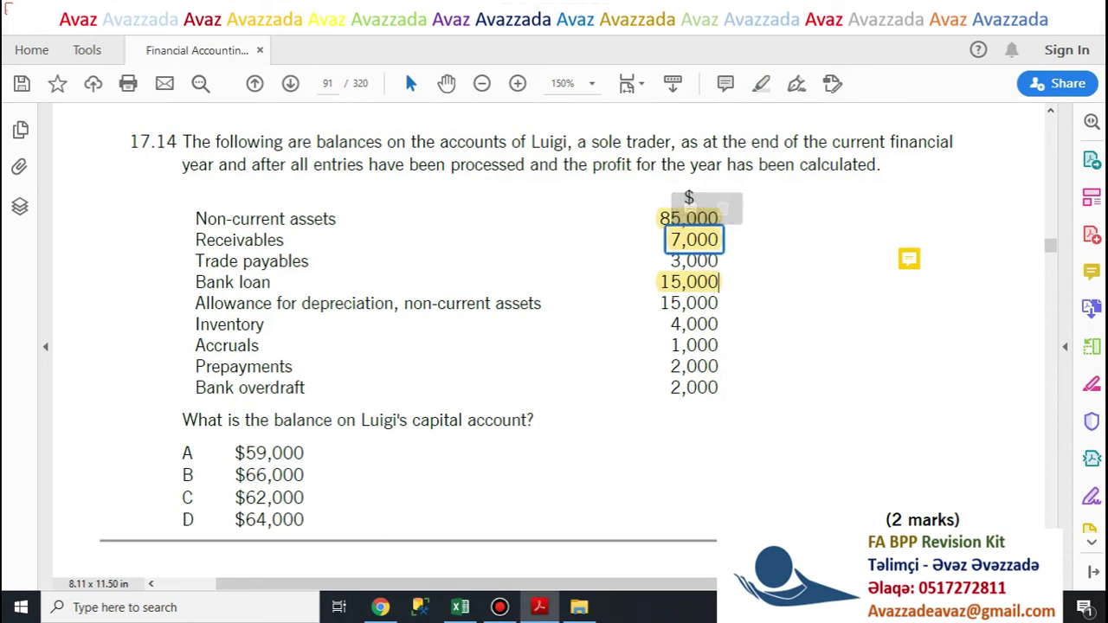
{"action": "left_click", "coordinate": [718, 282]}
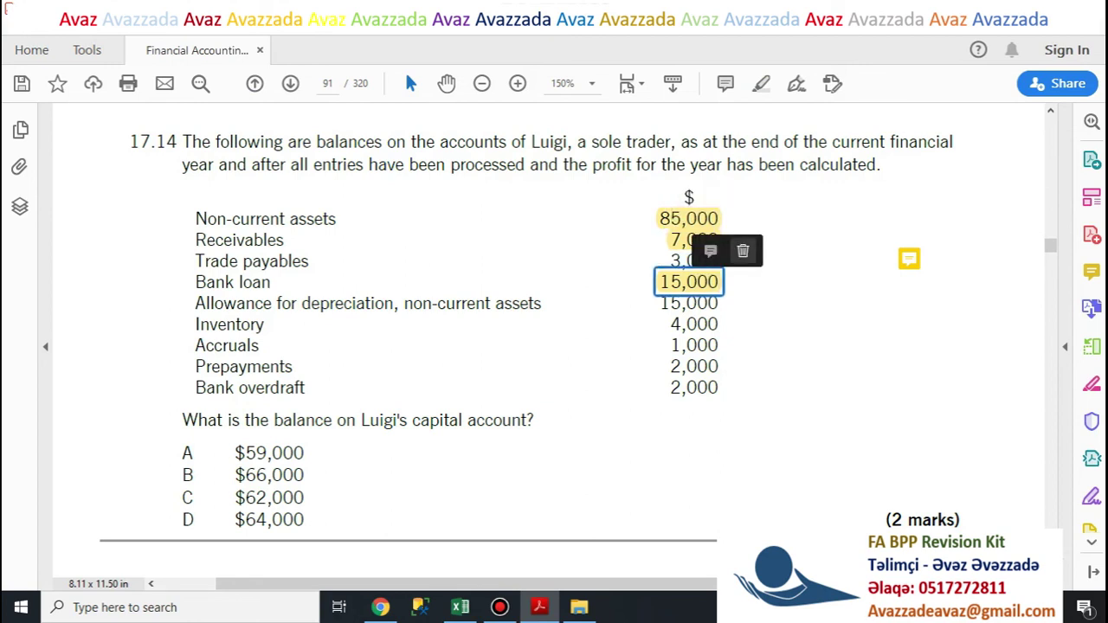
{"action": "left_click", "coordinate": [742, 251]}
Step: Highlight the trade payables and bank loan amounts in question 17.14 of the PDF
{"action": "left_click_drag", "start_coordinate": [671, 260], "coordinate": [718, 283]}
{"action": "left_click", "coordinate": [719, 259]}
{"action": "left_click", "coordinate": [692, 231]}
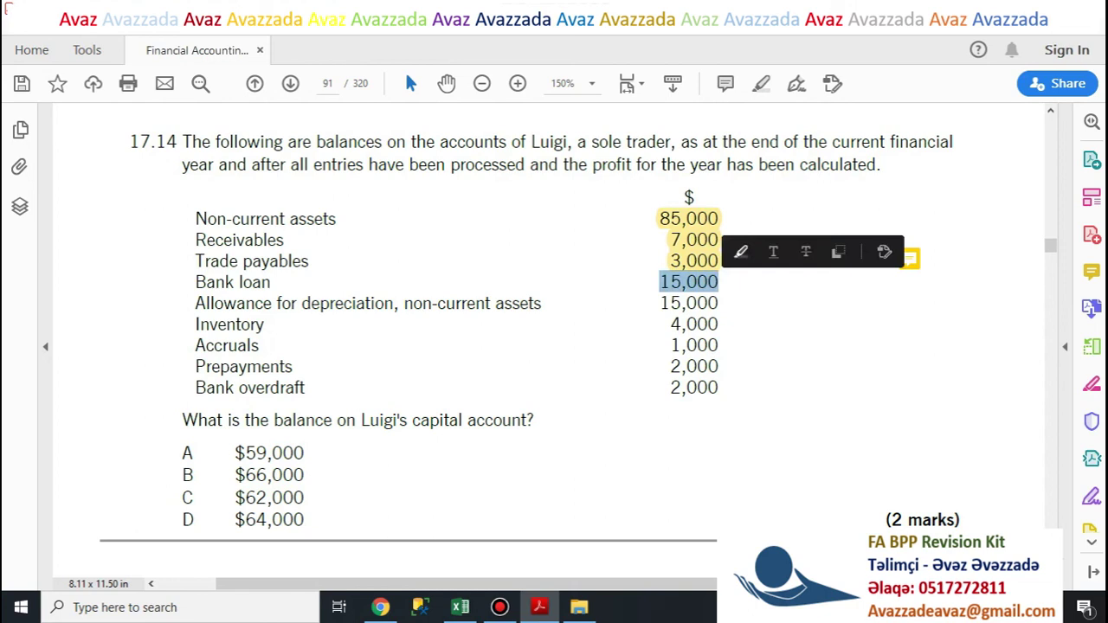
{"action": "left_click", "coordinate": [742, 252]}
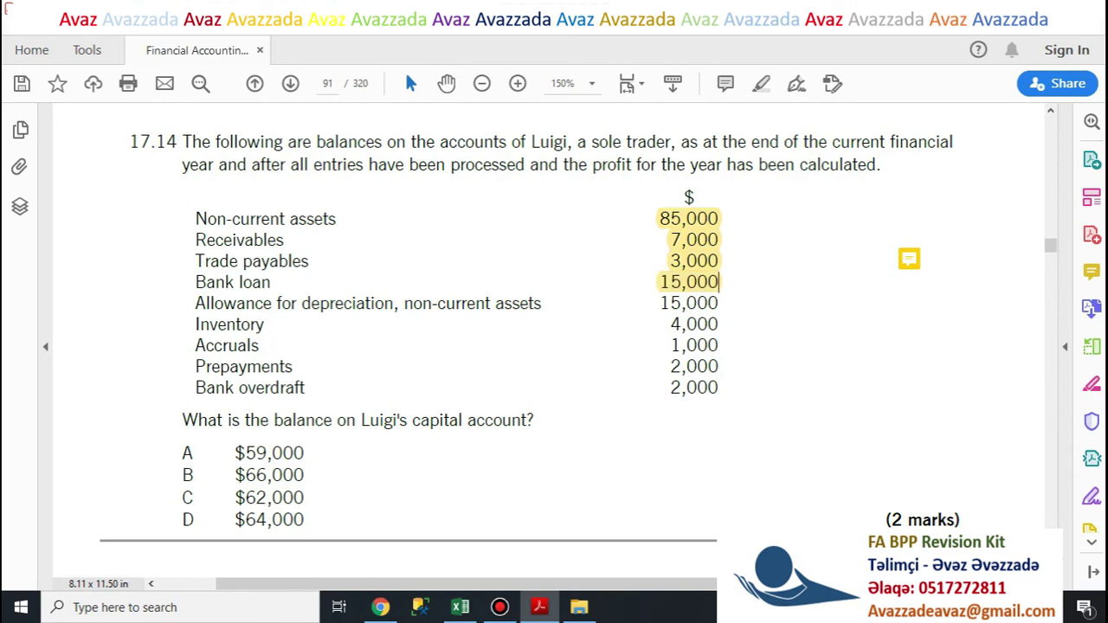
Step: Highlight the 15,000 allowance for depreciation in the PDF and copy it into F6 of the Excel trial balance
{"action": "left_click_drag", "start_coordinate": [661, 303], "coordinate": [718, 303]}
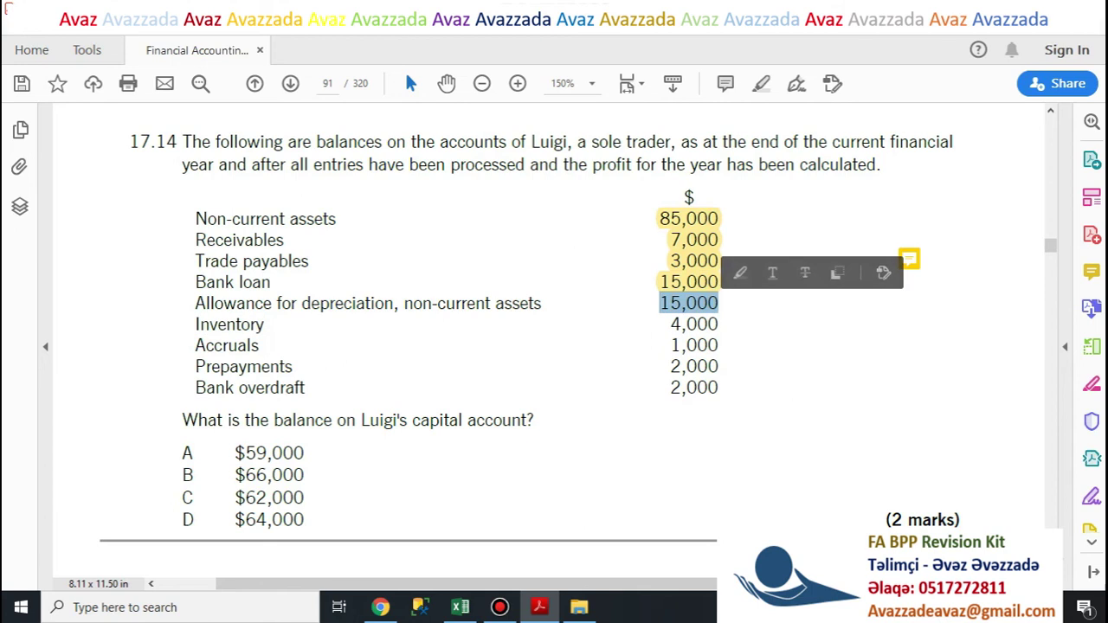
{"action": "left_click", "coordinate": [740, 273]}
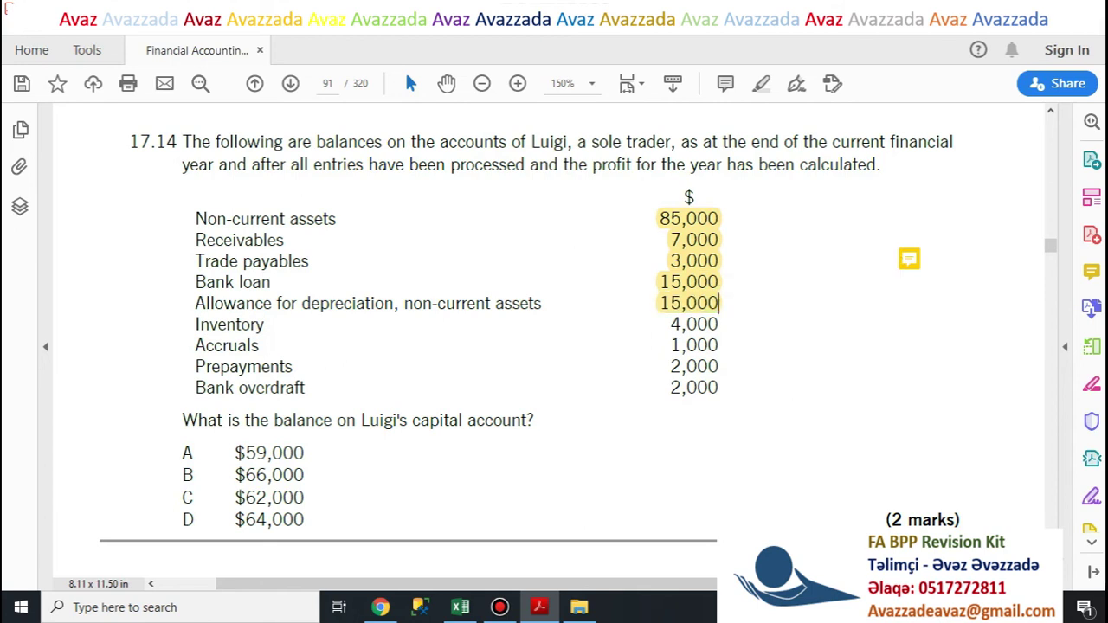
{"action": "key", "text": "alt+Tab"}
{"action": "key", "text": "ctrl+v"}
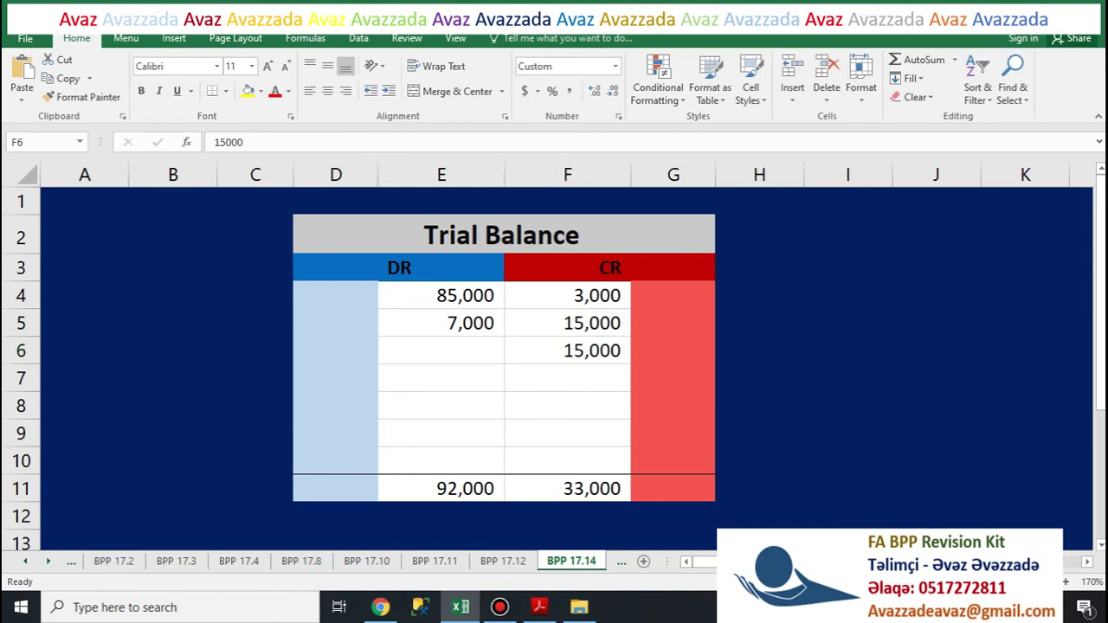
Step: Highlight the inventory balance of 4,000 in the PDF and copy it into E6 of the Excel trial balance
{"action": "key", "text": "alt+Tab"}
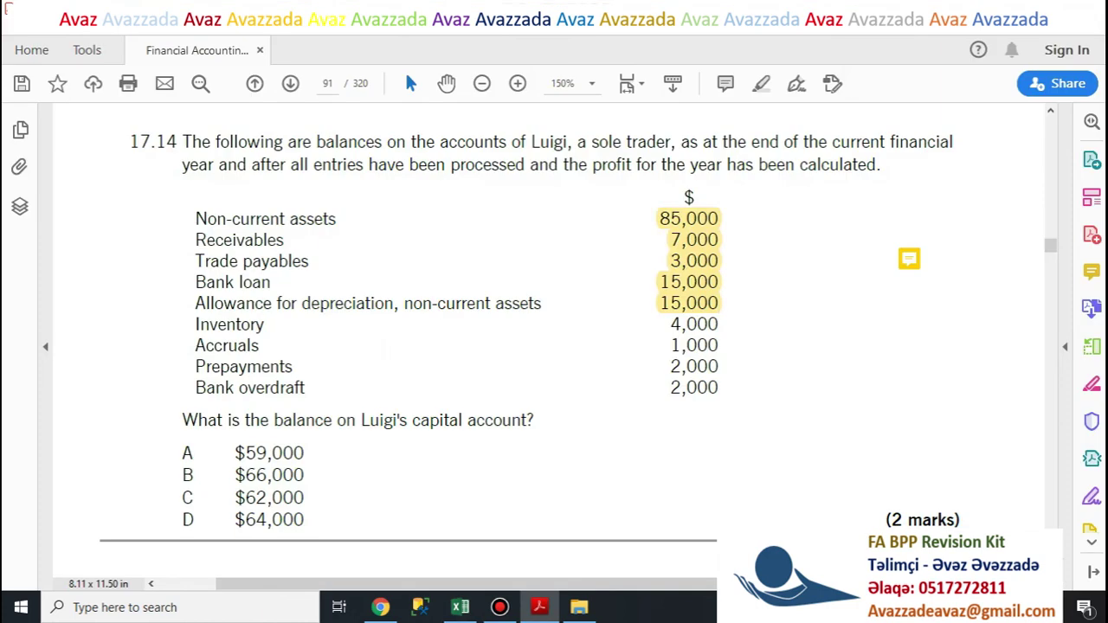
{"action": "left_click_drag", "start_coordinate": [671, 324], "coordinate": [719, 323]}
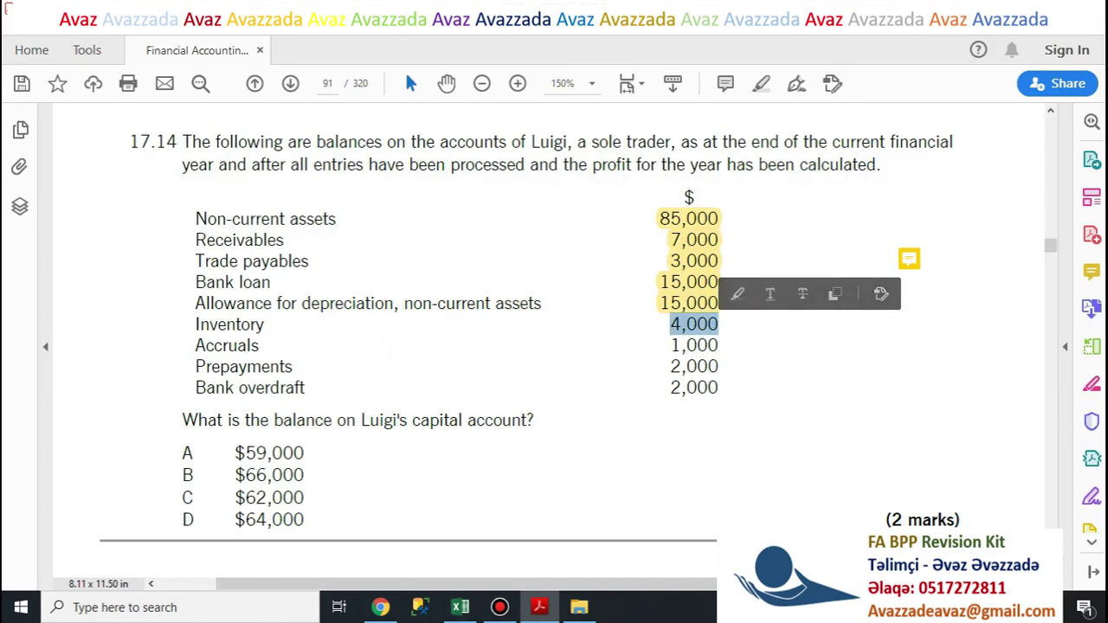
{"action": "left_click", "coordinate": [737, 294]}
{"action": "key", "text": "alt+Tab"}
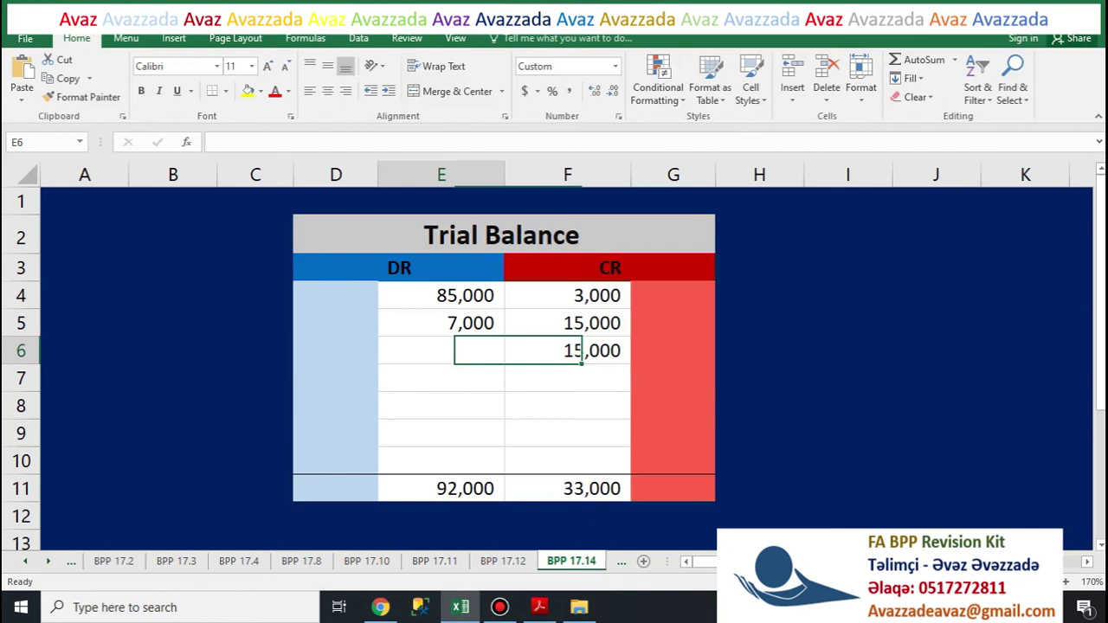
{"action": "key", "text": "ctrl+v"}
Step: Copy the accruals balance of 1,000 from the PDF into F7 of the Excel trial balance, and highlight that amount in the PDF
{"action": "key", "text": "alt+Tab"}
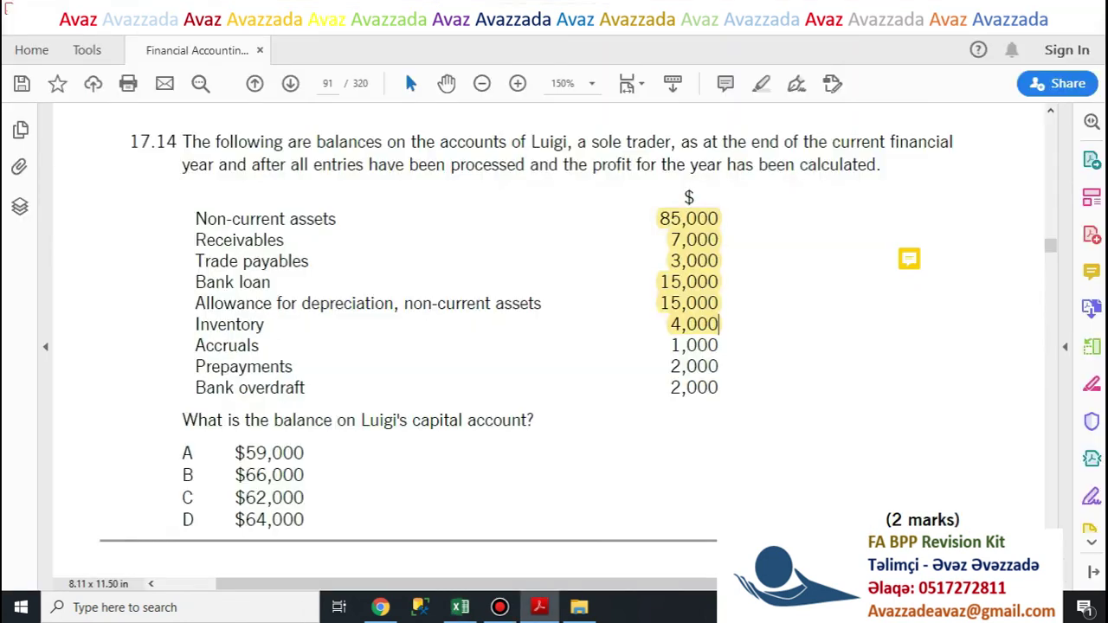
{"action": "mouse_move", "coordinate": [671, 345]}
{"action": "left_mouse_down"}
{"action": "mouse_move", "coordinate": [684, 365]}
{"action": "mouse_move", "coordinate": [719, 346]}
{"action": "left_mouse_up"}
{"action": "key", "text": "ctrl+c"}
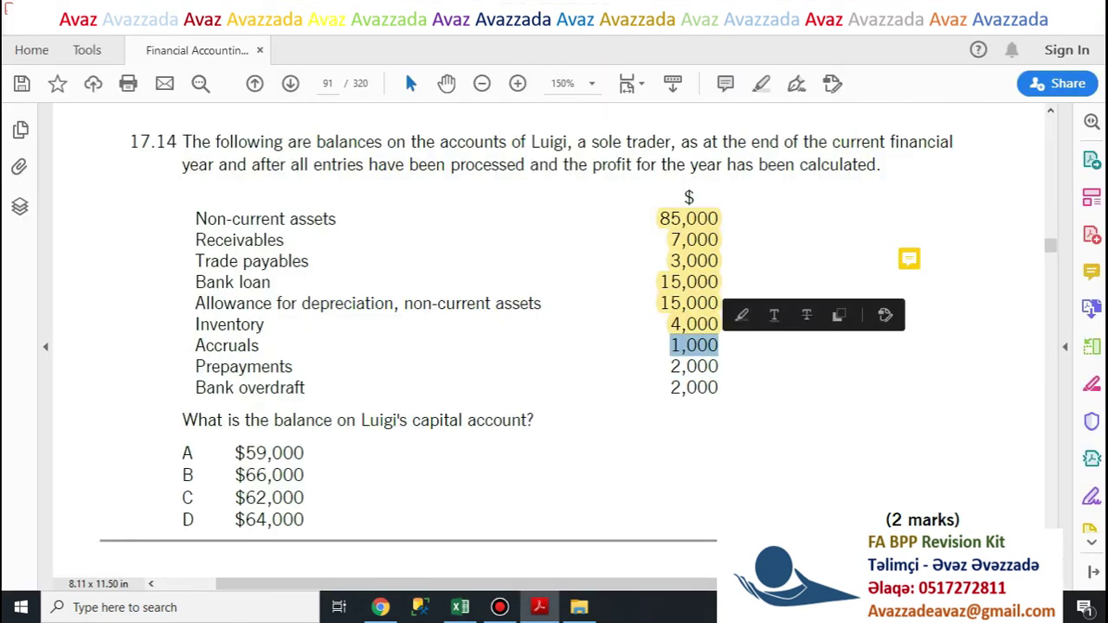
{"action": "key", "text": "alt+Tab"}
{"action": "key", "text": "Down"}
{"action": "key", "text": "Right"}
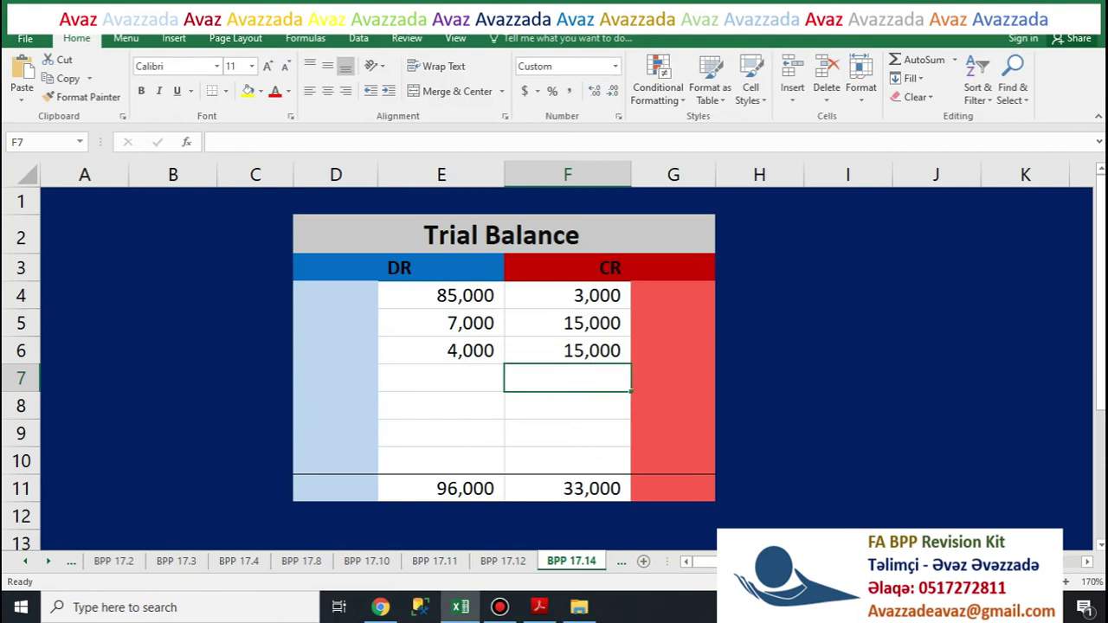
{"action": "key", "text": "ctrl+v"}
{"action": "key", "text": "Down"}
{"action": "key", "text": "alt+Tab"}
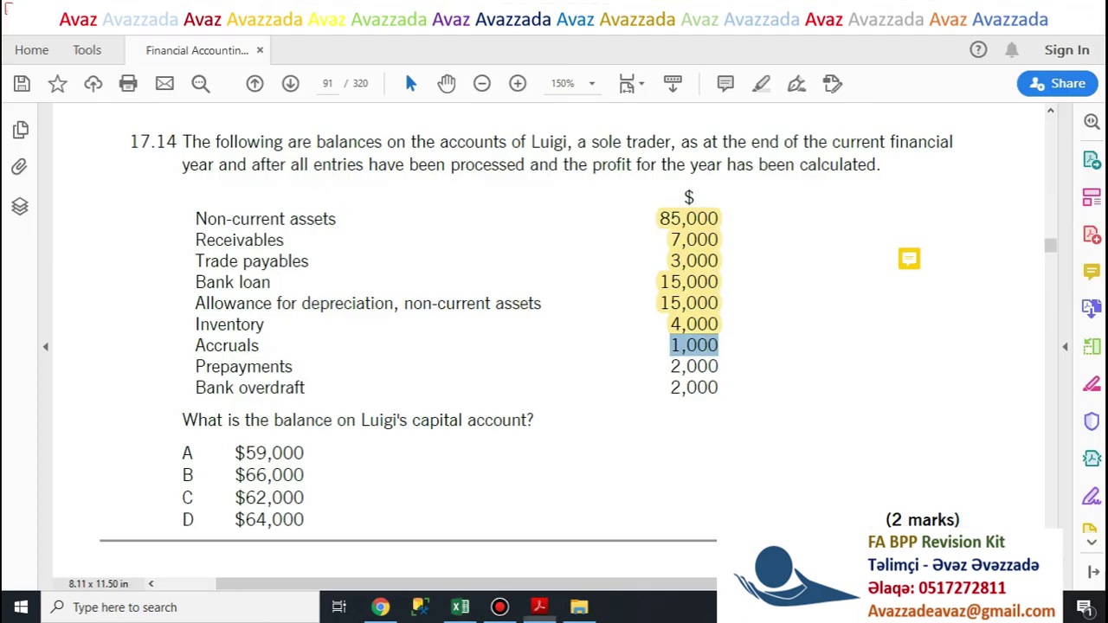
{"action": "left_click", "coordinate": [761, 83]}
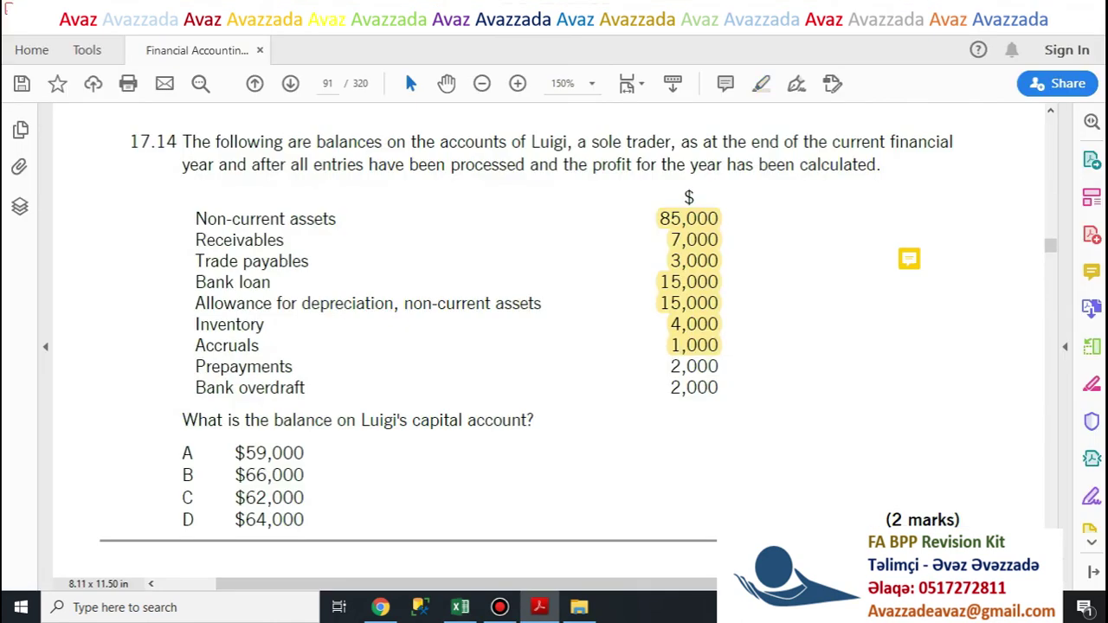
Step: Copy the prepayments balance of 2,000 from the PDF into E7 of the Excel trial balance, and highlight that amount in the PDF
{"action": "left_click_drag", "start_coordinate": [671, 366], "coordinate": [718, 366]}
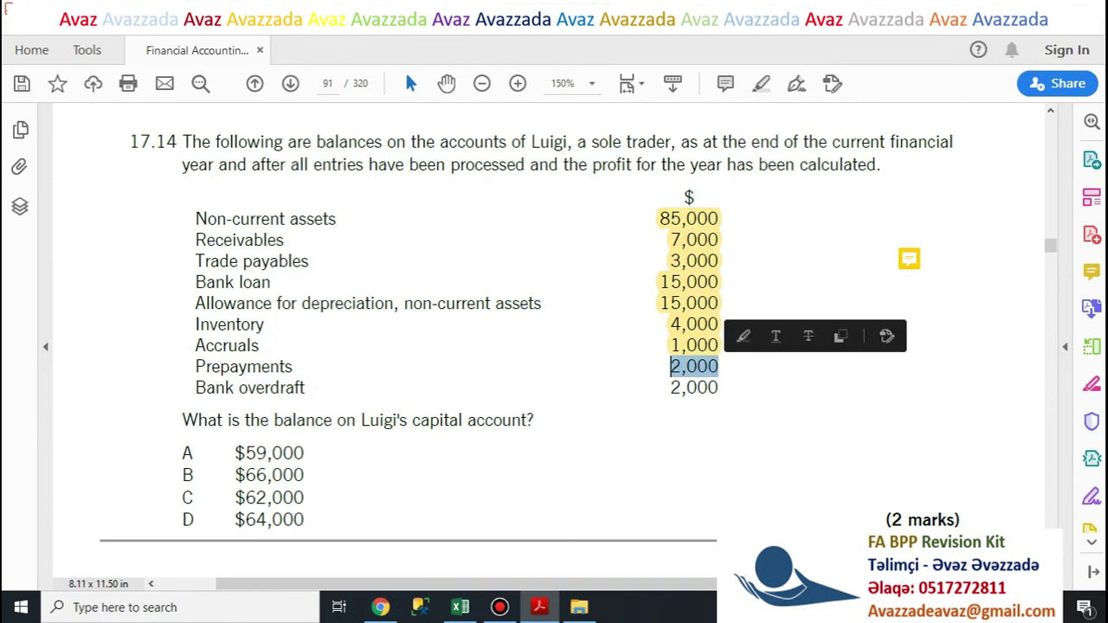
{"action": "key", "text": "ctrl+c"}
{"action": "key", "text": "alt+Tab"}
{"action": "key", "text": "Up"}
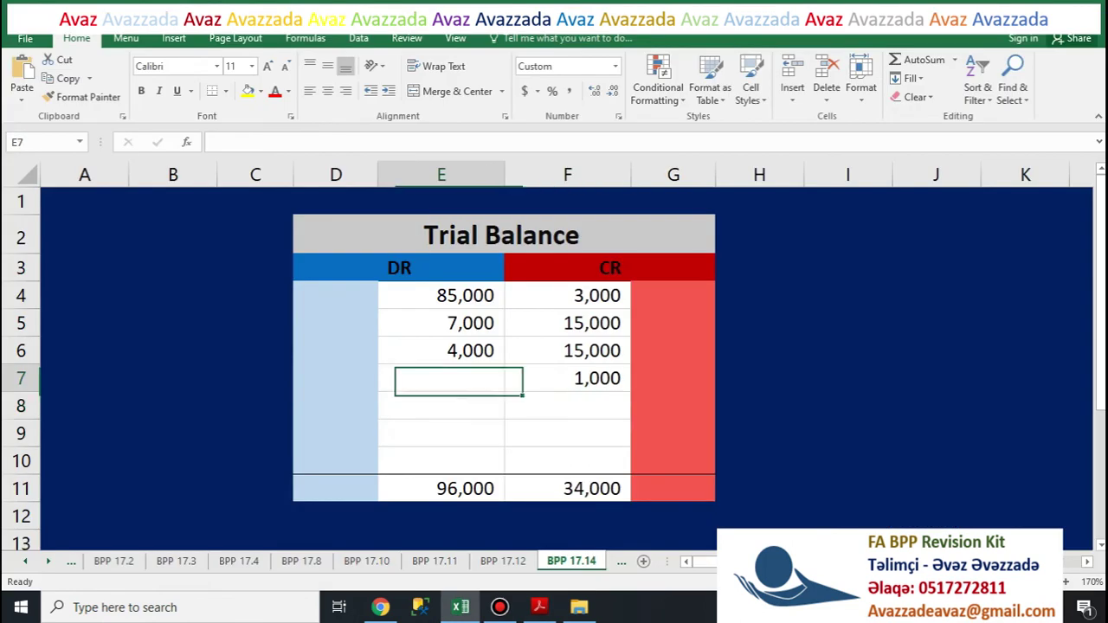
{"action": "key", "text": "ctrl+v"}
{"action": "key", "text": "alt+Tab"}
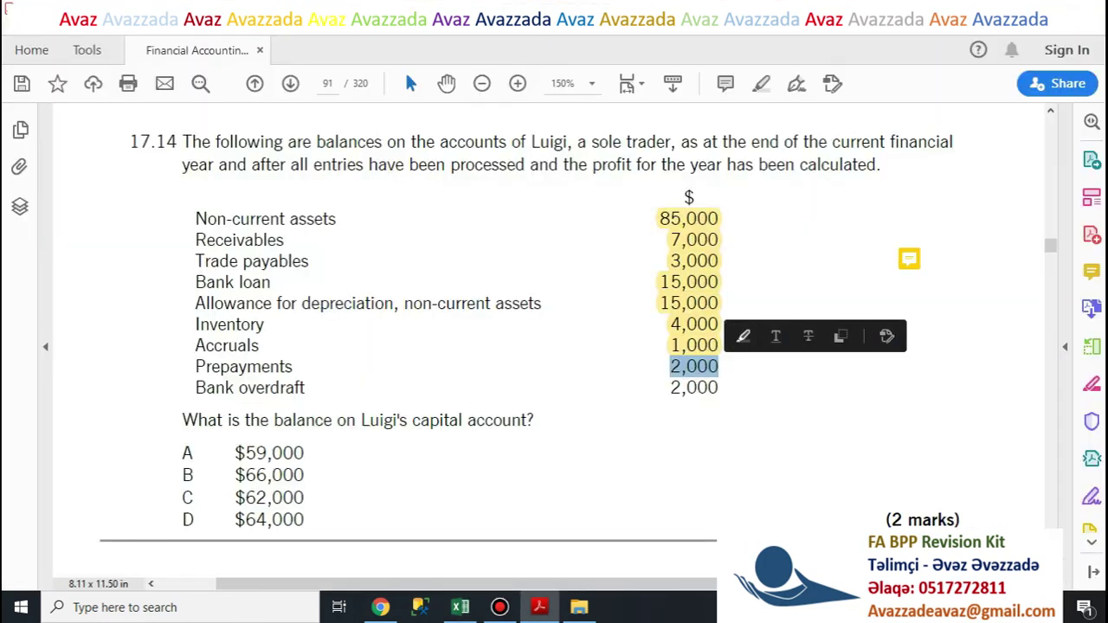
{"action": "left_click", "coordinate": [720, 367]}
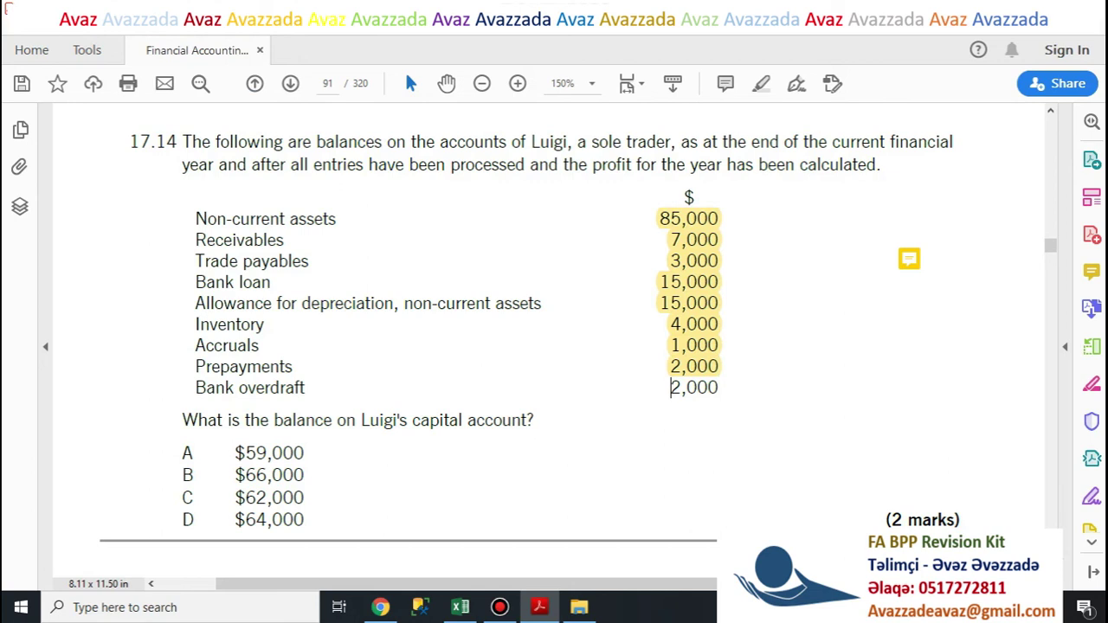
Step: Highlight the bank overdraft of 2,000 in the PDF and copy it into F8 of the Excel trial balance
{"action": "left_click_drag", "start_coordinate": [671, 387], "coordinate": [721, 387]}
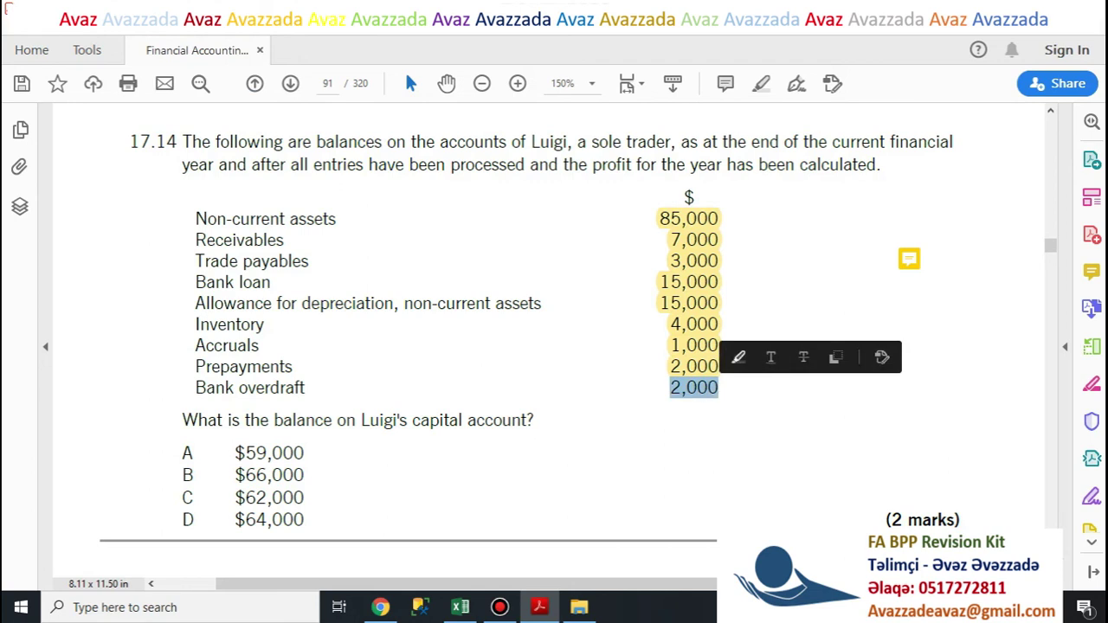
{"action": "left_click", "coordinate": [739, 357]}
{"action": "key", "text": "alt+Tab"}
{"action": "left_click", "coordinate": [442, 405]}
{"action": "left_click", "coordinate": [567, 406]}
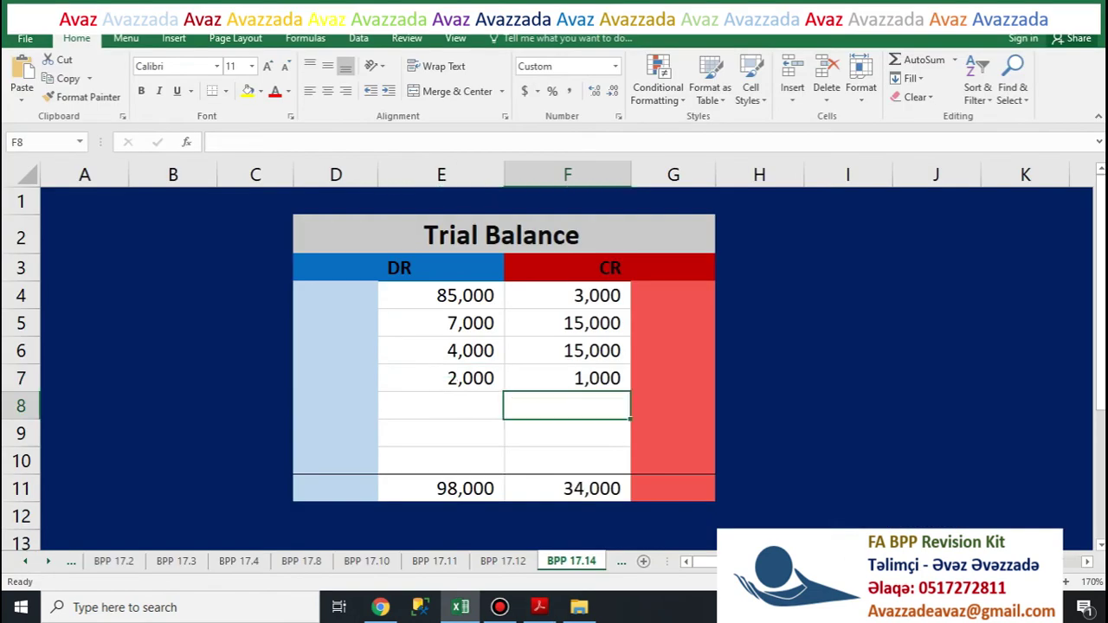
{"action": "key", "text": "ctrl+v"}
Step: Label cell G10 of the 17.14 trial balance as "Capital"
{"action": "left_click", "coordinate": [567, 433]}
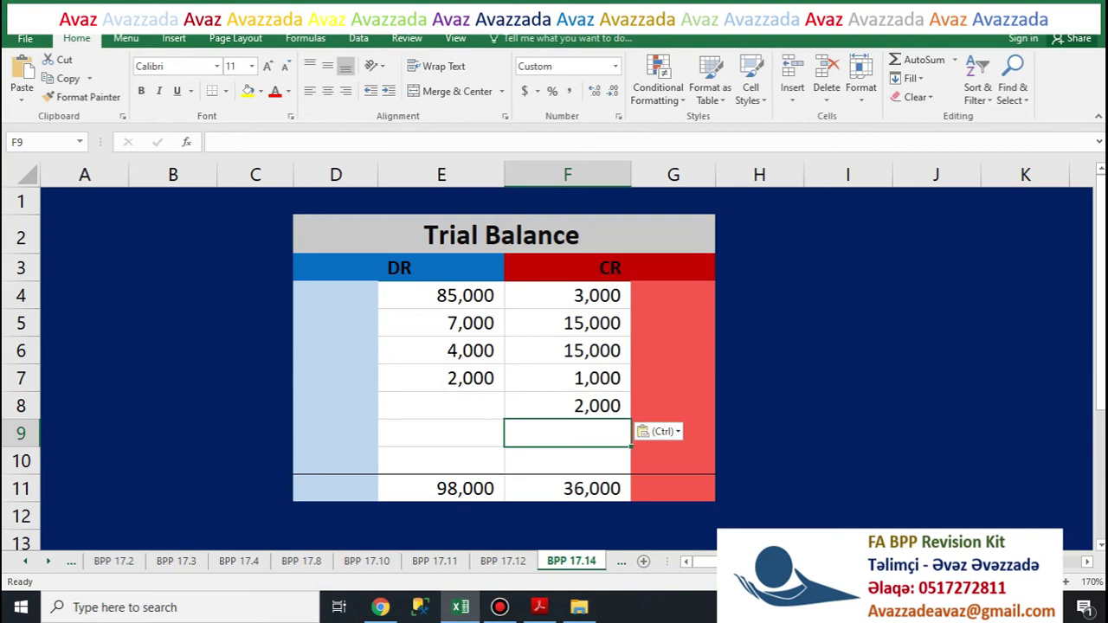
{"action": "left_click", "coordinate": [673, 461]}
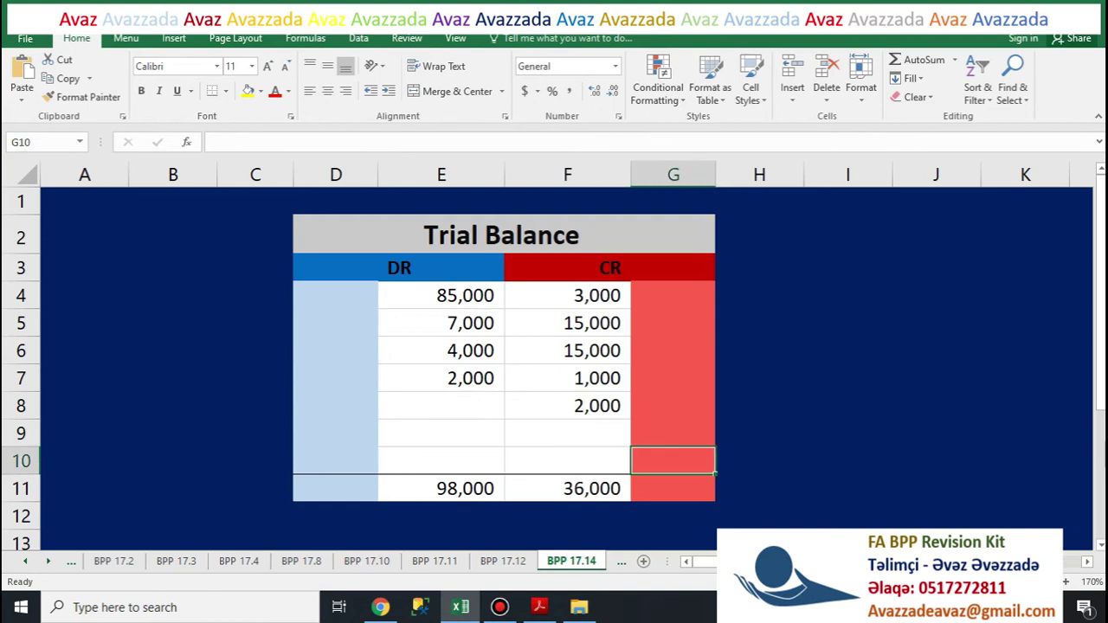
{"action": "type", "text": "Cpital"}
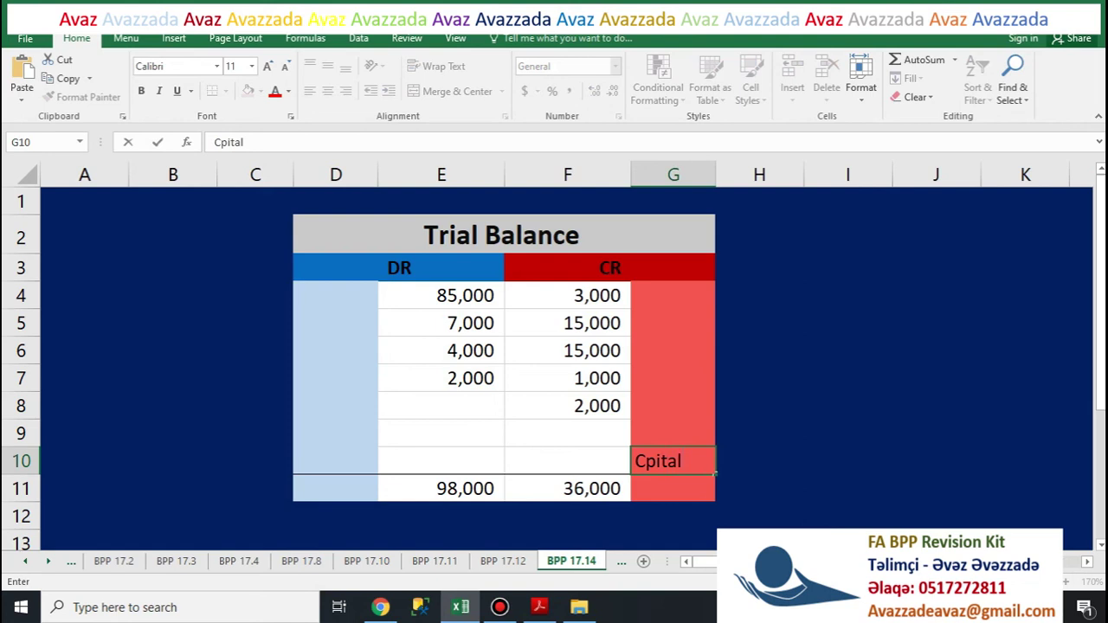
{"action": "key", "text": "F2"}
{"action": "type", "text": "a"}
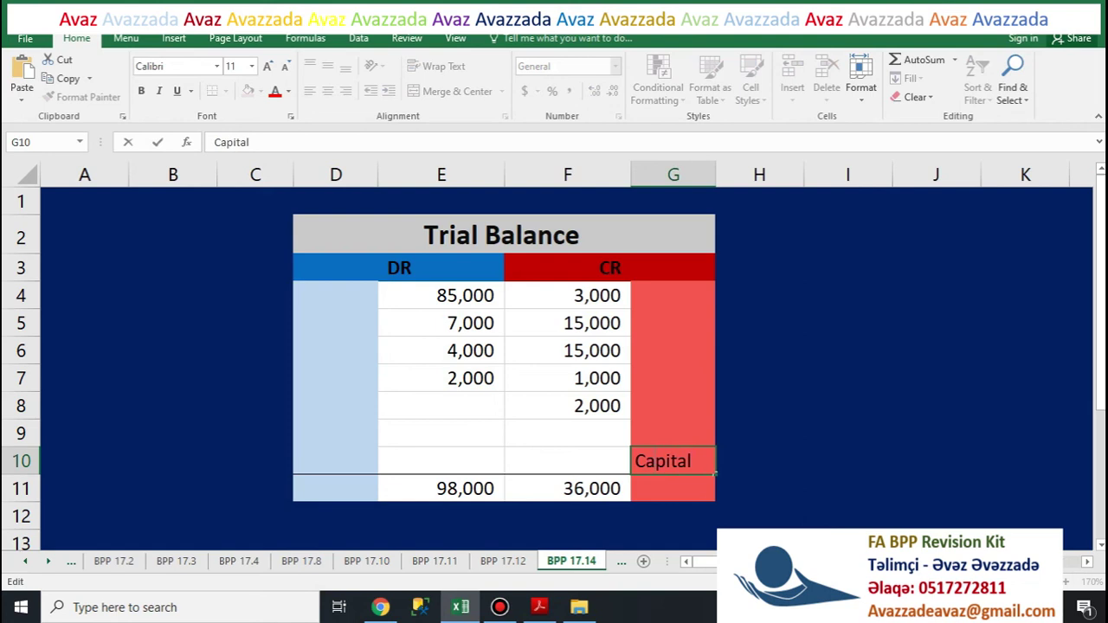
{"action": "key", "text": "Return"}
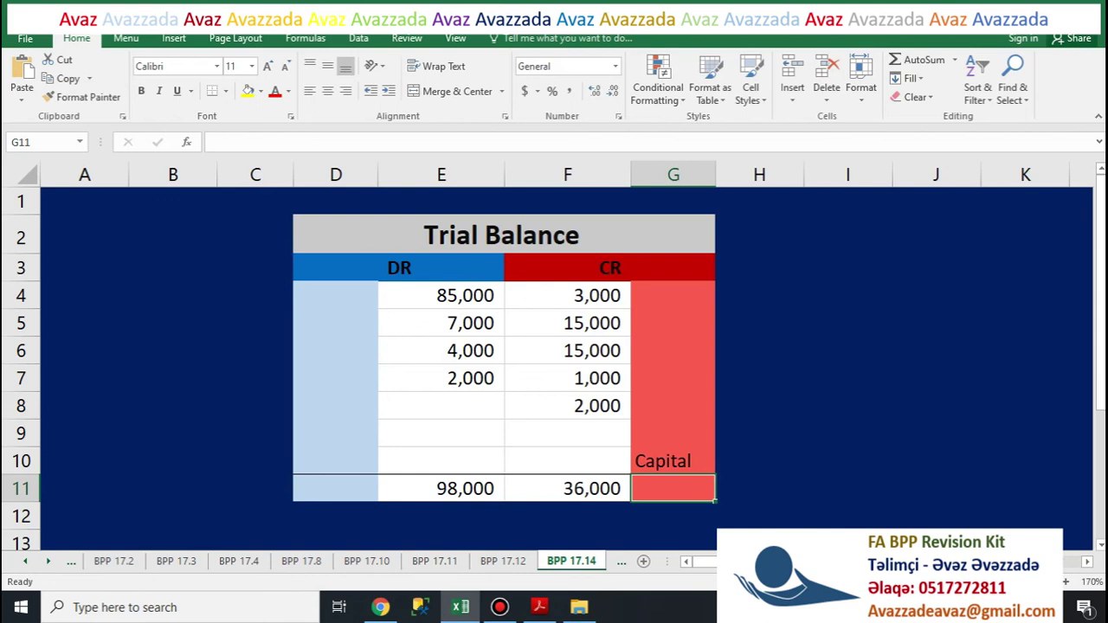
Step: Calculate the missing capital balance in H10 as total debits minus total credits with =E11-F11
{"action": "left_click", "coordinate": [760, 460]}
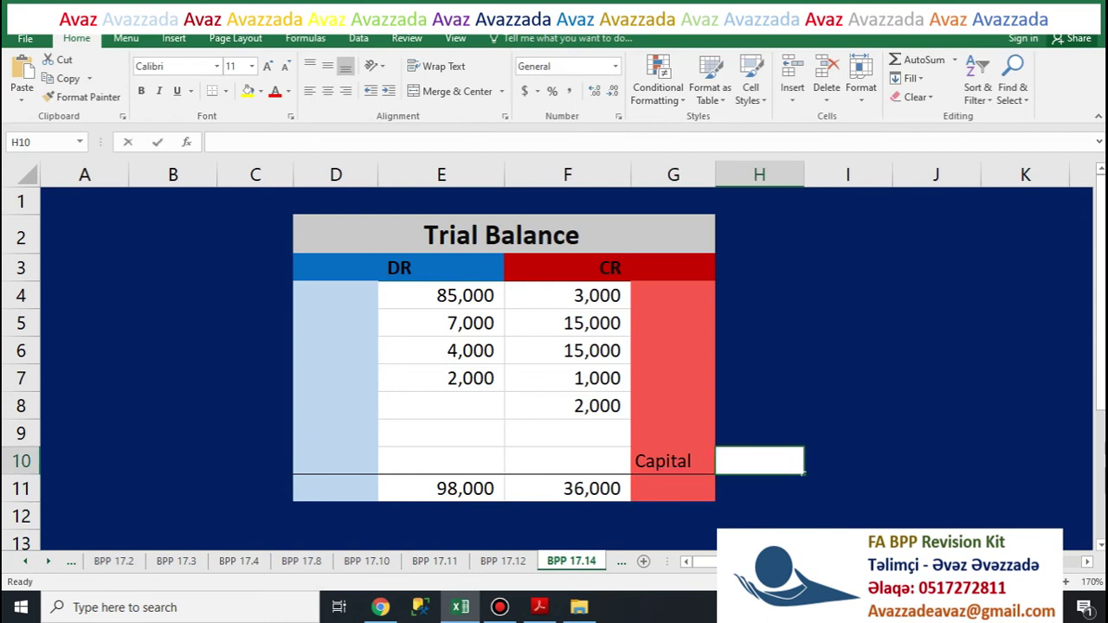
{"action": "type", "text": "="}
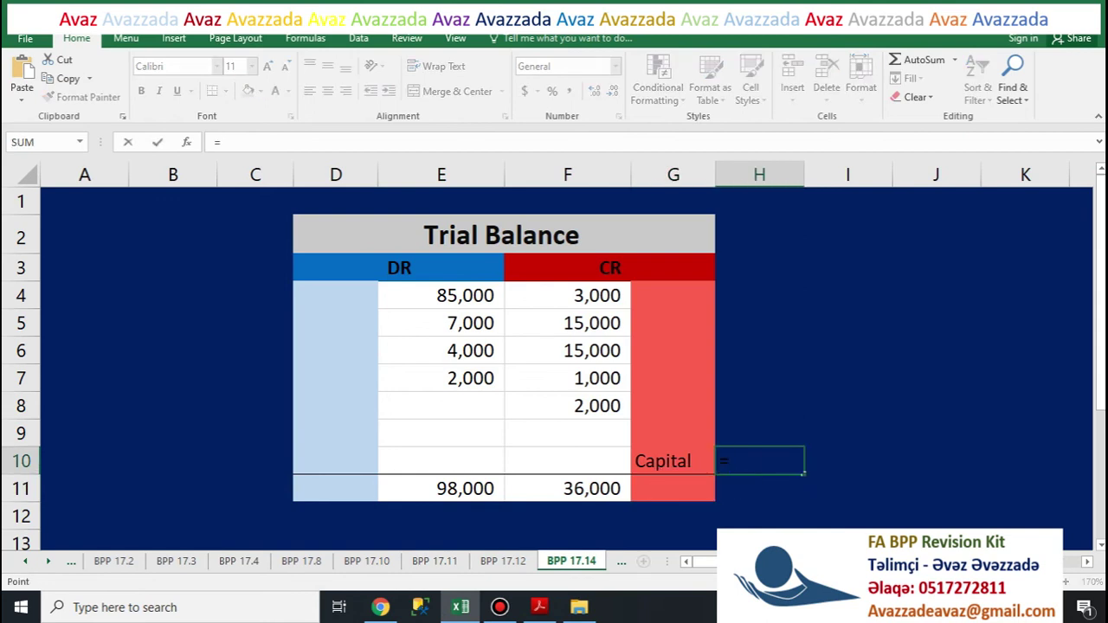
{"action": "left_click", "coordinate": [441, 489]}
{"action": "type", "text": "-"}
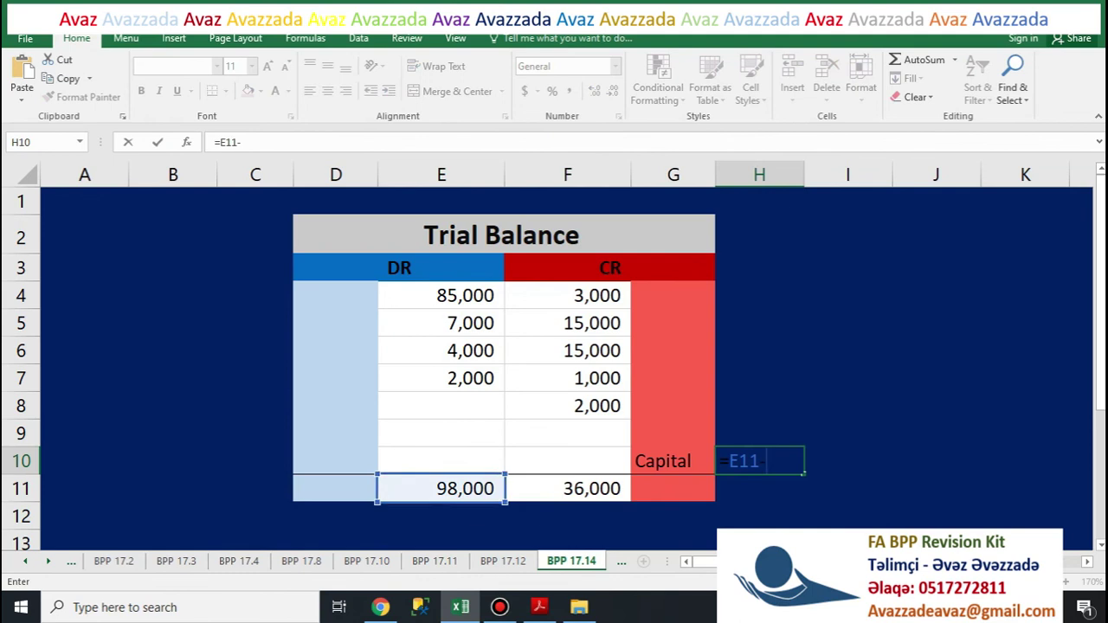
{"action": "left_click", "coordinate": [567, 489]}
{"action": "key", "text": "Return"}
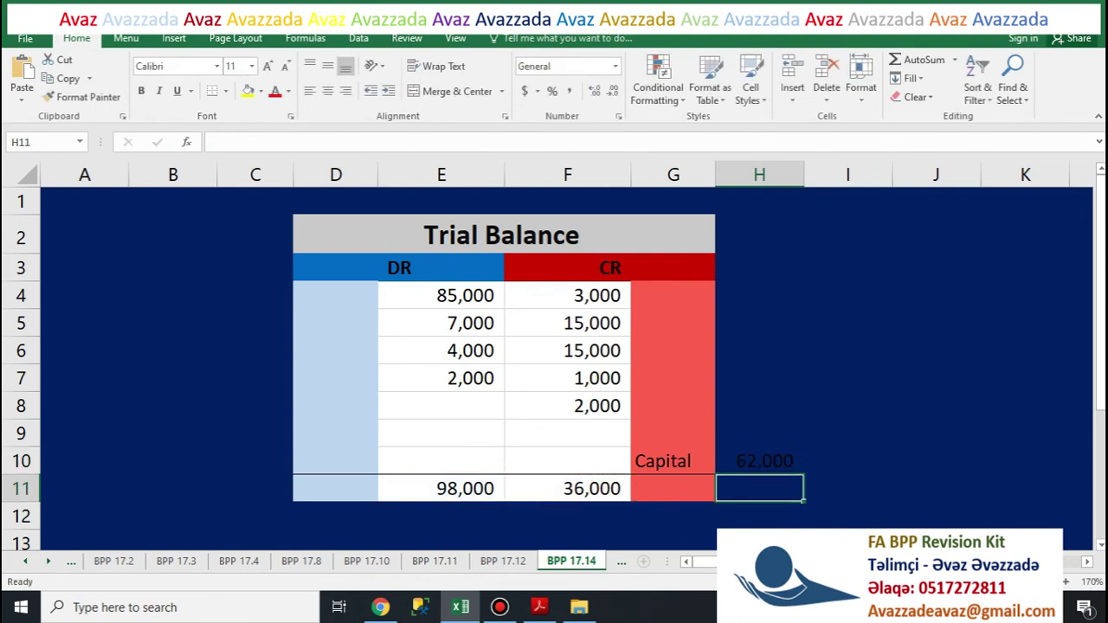
Step: Enter the capital balance of 62000 in F10 on the credit side of the trial balance
{"action": "left_click", "coordinate": [567, 461]}
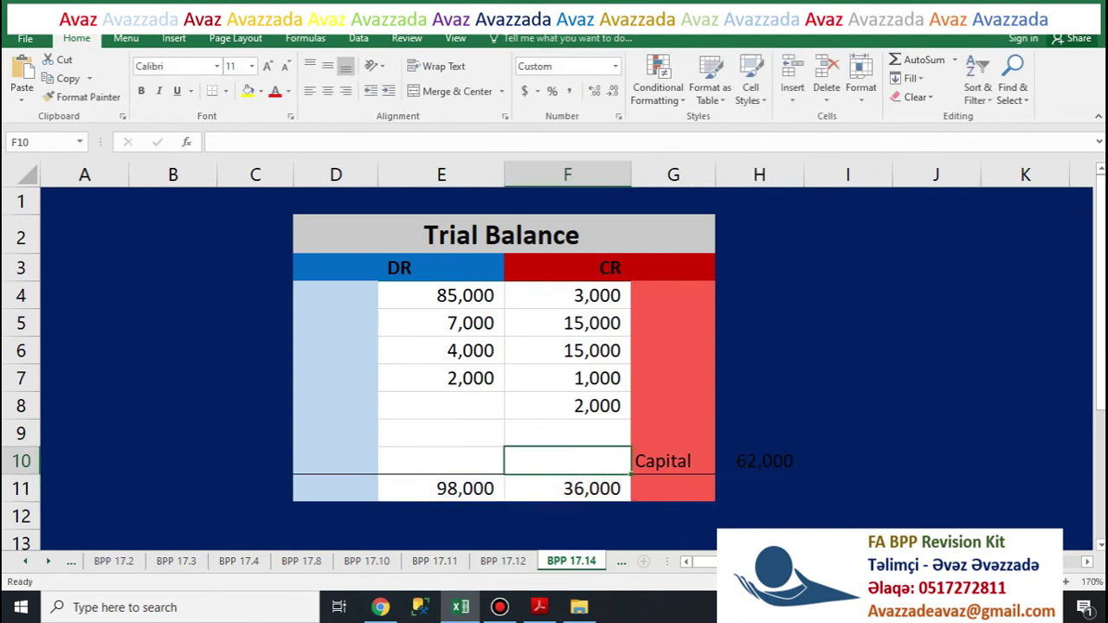
{"action": "type", "text": "62000"}
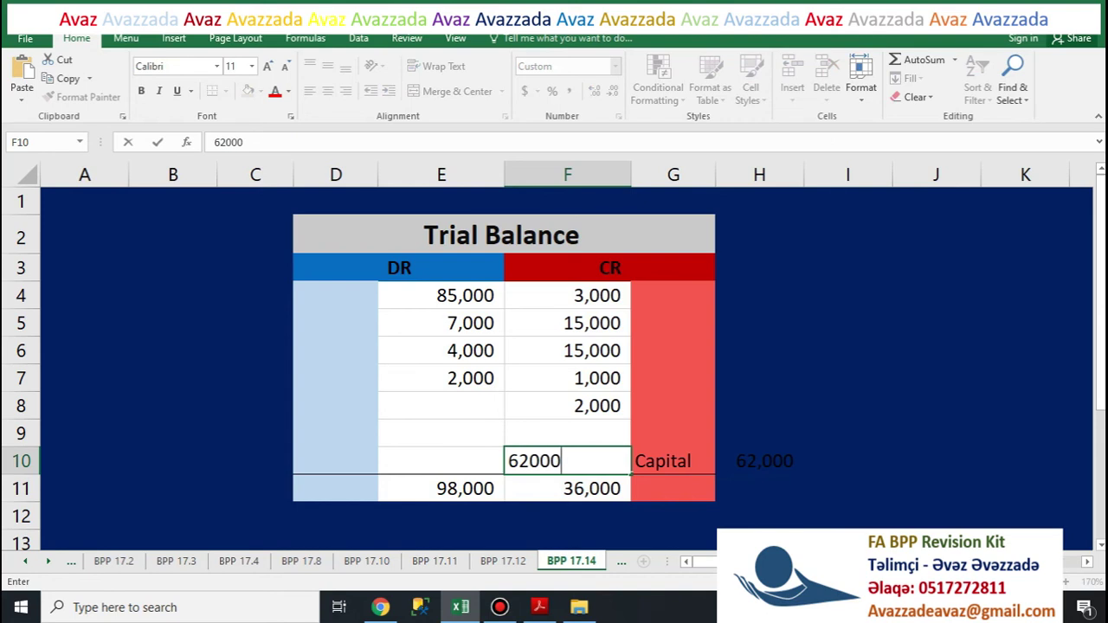
{"action": "key", "text": "Return"}
Step: Switch to the PDF and highlight answer option C of question 17.14
{"action": "key", "text": "alt+Tab"}
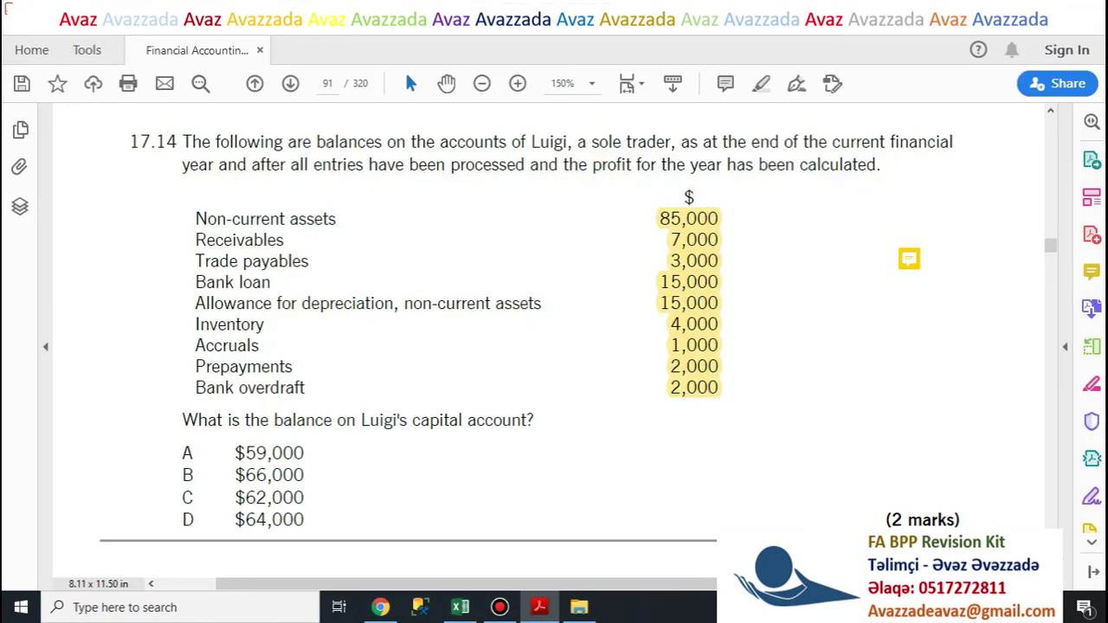
{"action": "mouse_move", "coordinate": [194, 519]}
{"action": "left_mouse_down"}
{"action": "mouse_move", "coordinate": [196, 498]}
{"action": "mouse_move", "coordinate": [182, 498]}
{"action": "mouse_move", "coordinate": [194, 498]}
{"action": "left_mouse_up"}
{"action": "left_click", "coordinate": [182, 498]}
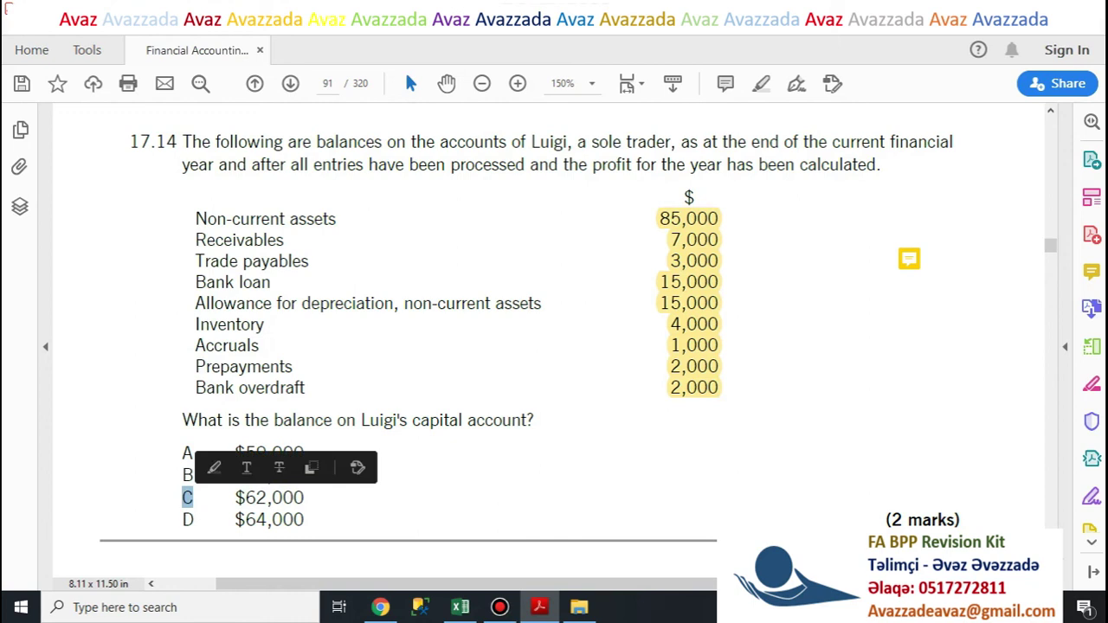
{"action": "left_click", "coordinate": [214, 467]}
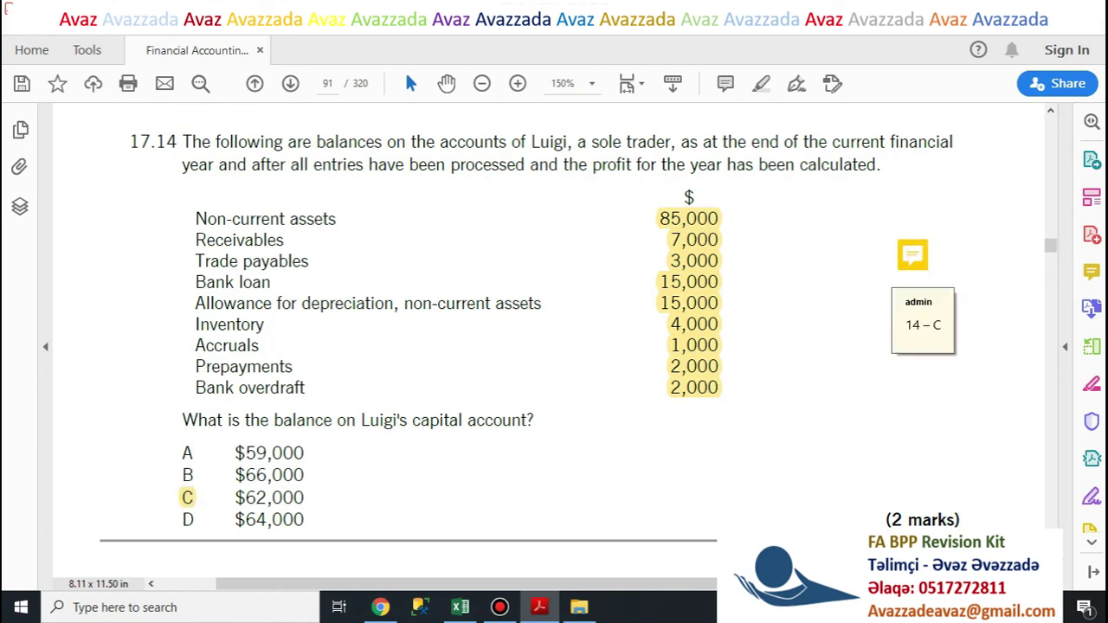
{"action": "left_click", "coordinate": [193, 498]}
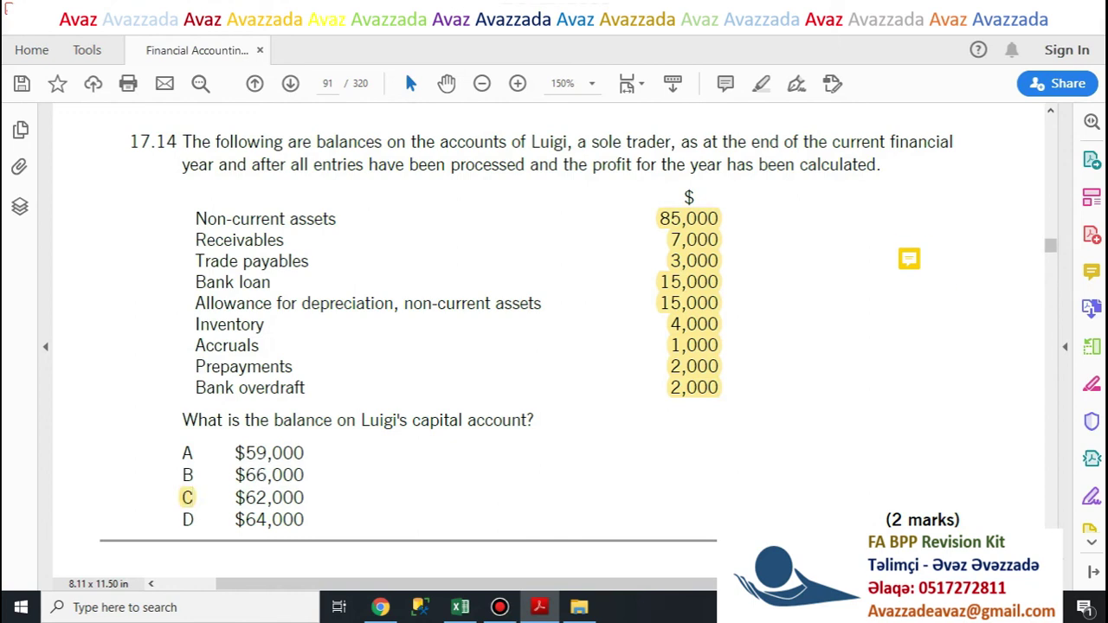
Step: Go to question 17.15 in the PDF and examine the Bank loan line with its unknown amount
{"action": "scroll", "coordinate": [555, 347], "scroll_direction": "down", "scroll_amount": 3}
{"action": "scroll", "coordinate": [554, 346], "scroll_direction": "down", "scroll_amount": 6}
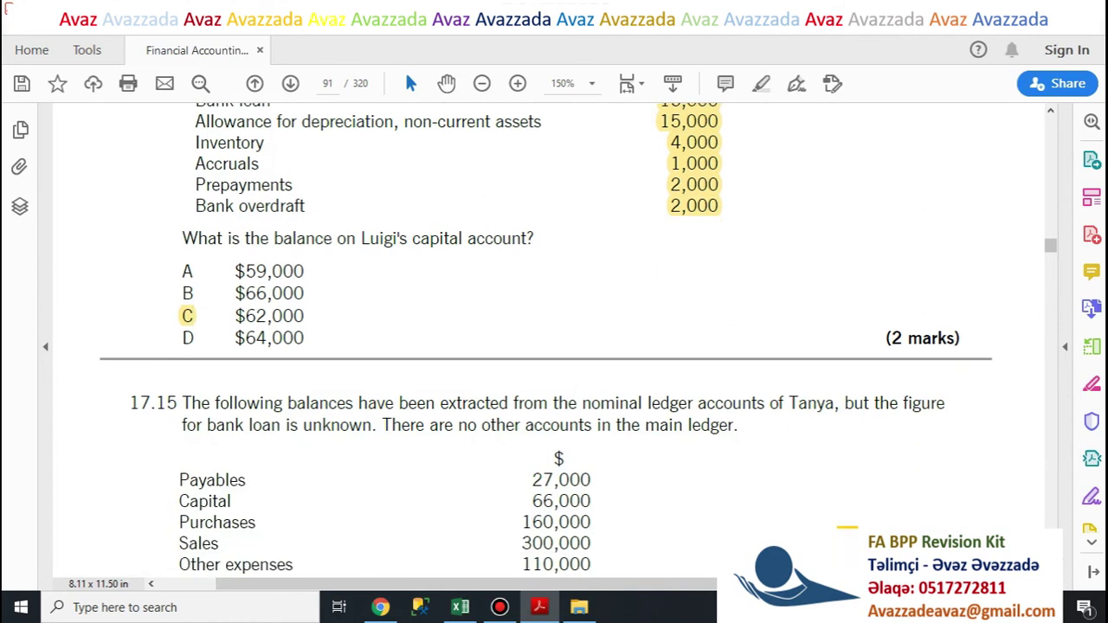
{"action": "scroll", "coordinate": [554, 347], "scroll_direction": "down", "scroll_amount": 2}
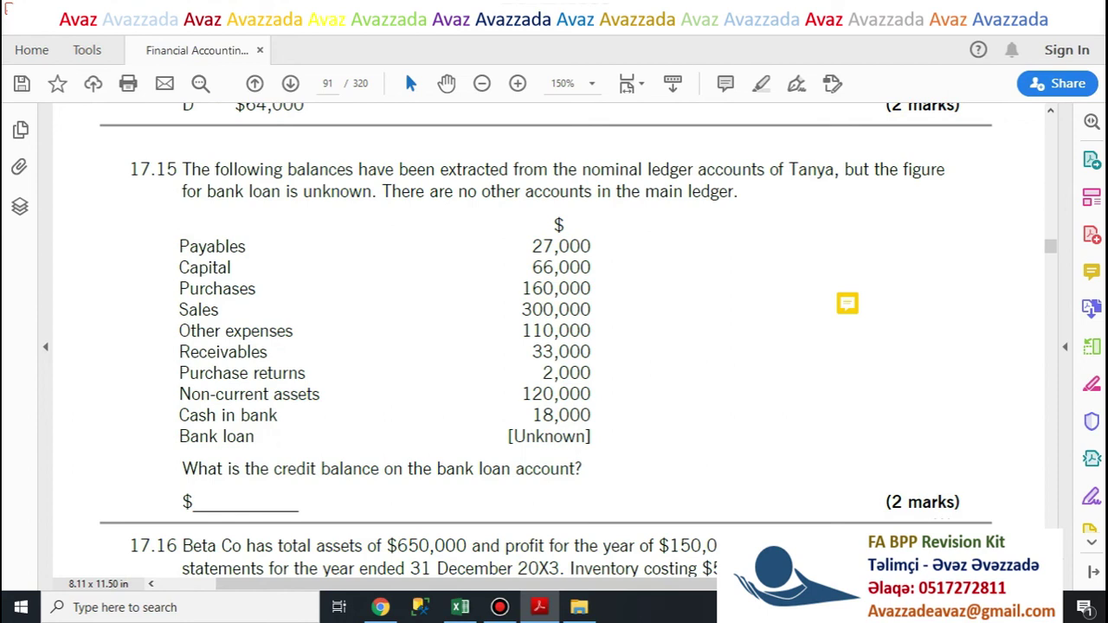
{"action": "left_click_drag", "start_coordinate": [179, 437], "coordinate": [255, 437]}
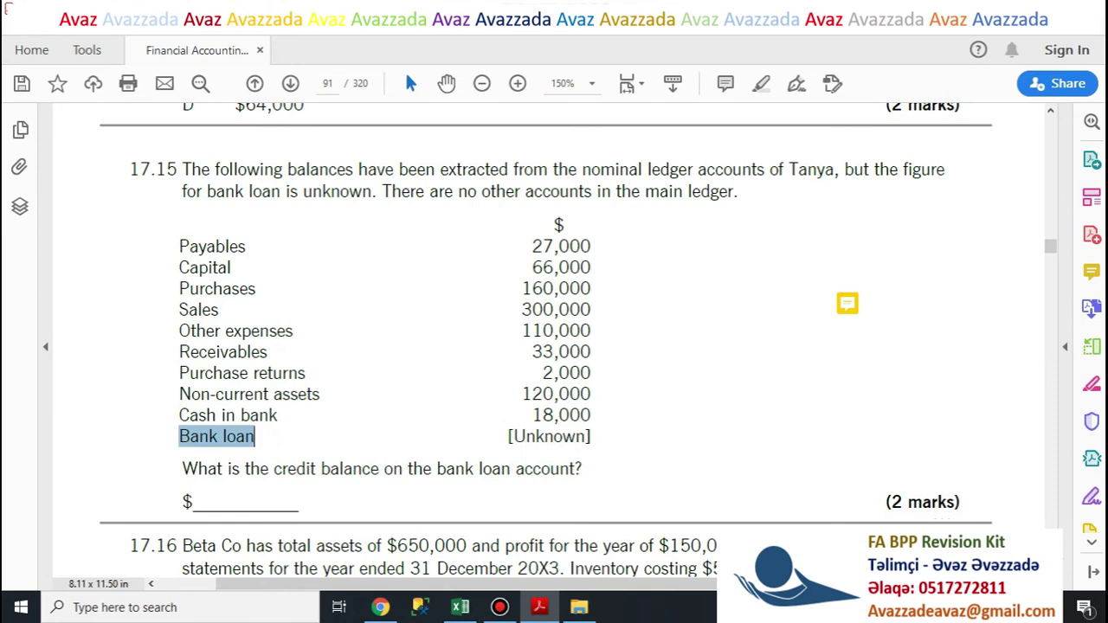
{"action": "left_click_drag", "start_coordinate": [509, 437], "coordinate": [590, 436]}
Step: Go to the BPP 17.15 sheet in Excel and copy the payables balance of 27,000 from the PDF into F4
{"action": "key", "text": "alt+Tab"}
{"action": "key", "text": "ctrl+Page_Down"}
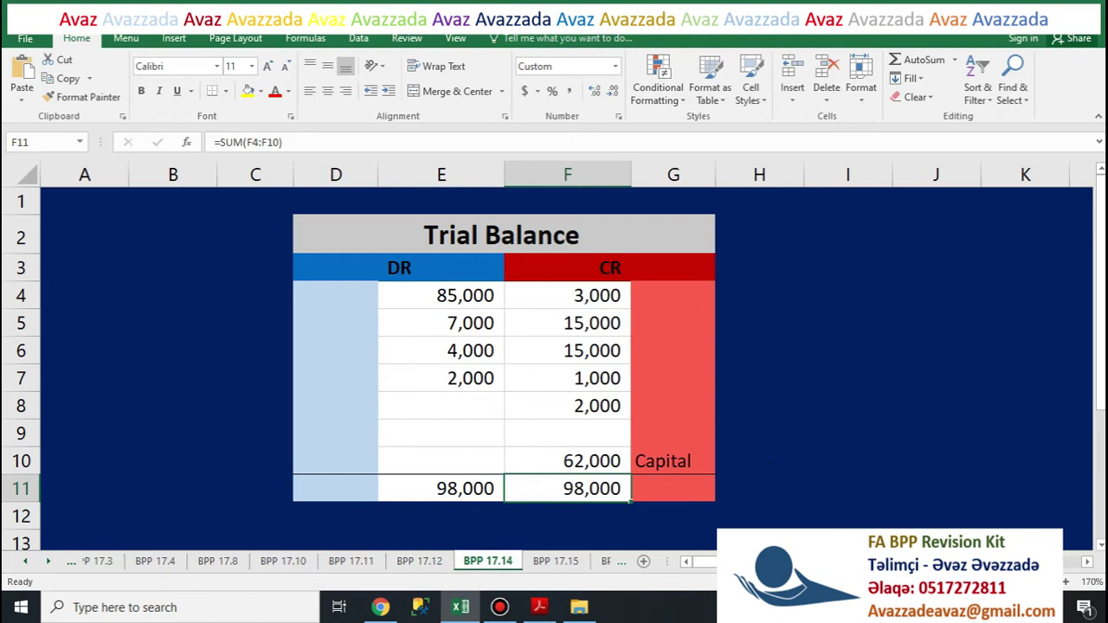
{"action": "left_click", "coordinate": [441, 323]}
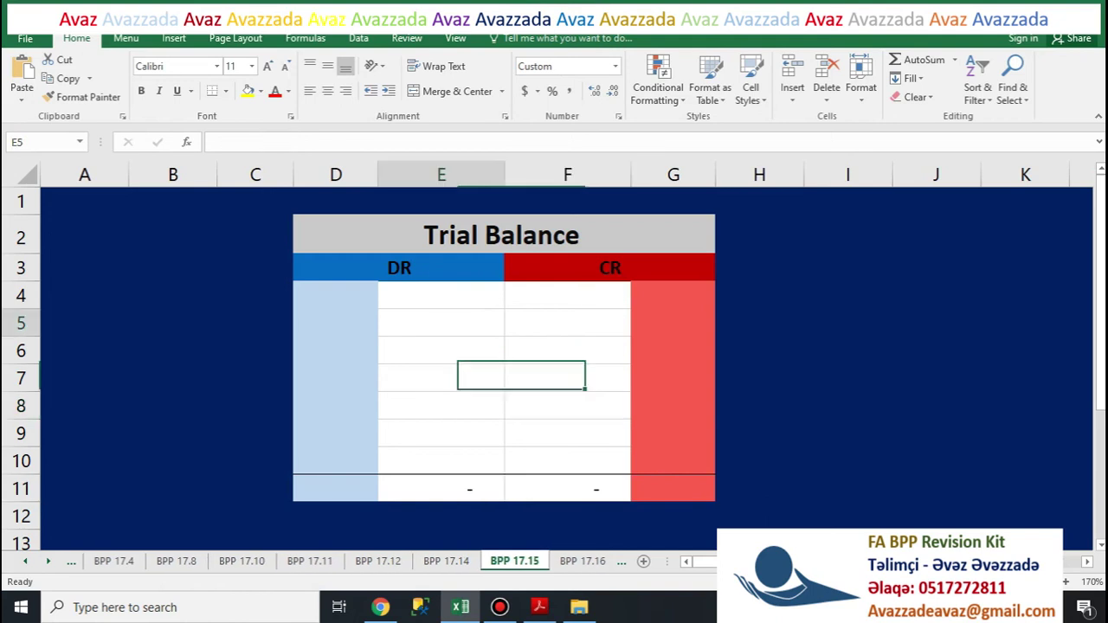
{"action": "key", "text": "alt+Tab"}
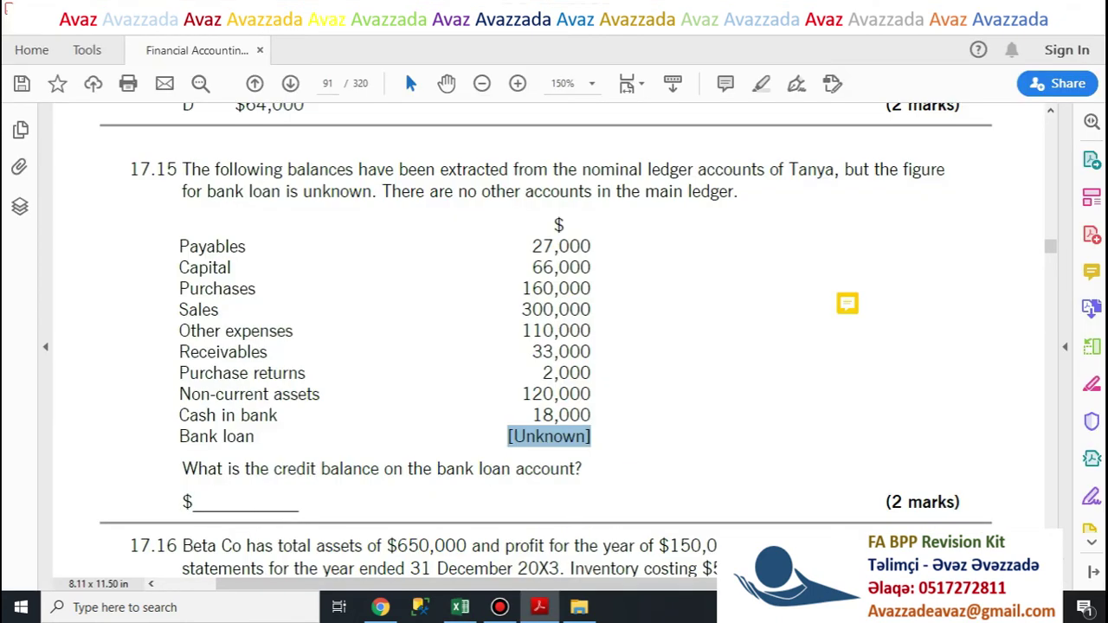
{"action": "left_click_drag", "start_coordinate": [532, 246], "coordinate": [591, 246]}
{"action": "key", "text": "ctrl+c"}
{"action": "key", "text": "alt+Tab"}
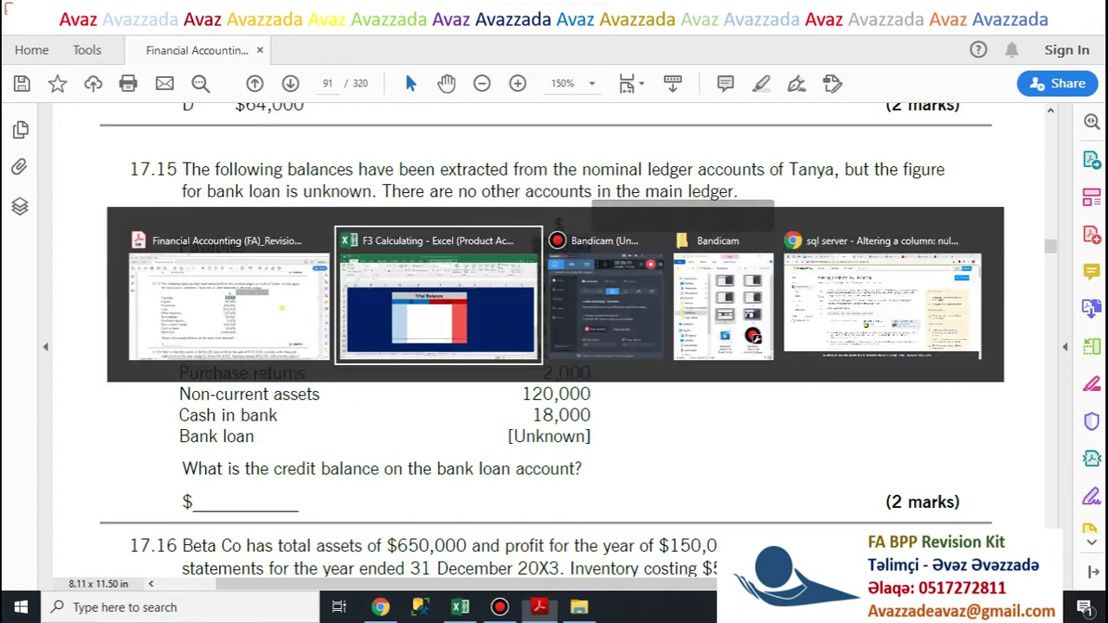
{"action": "double_click", "coordinate": [568, 295]}
{"action": "key", "text": "ctrl+v"}
Step: Copy the capital balance of 66,000 from the PDF into F5 of the Excel trial balance
{"action": "key", "text": "alt+Tab"}
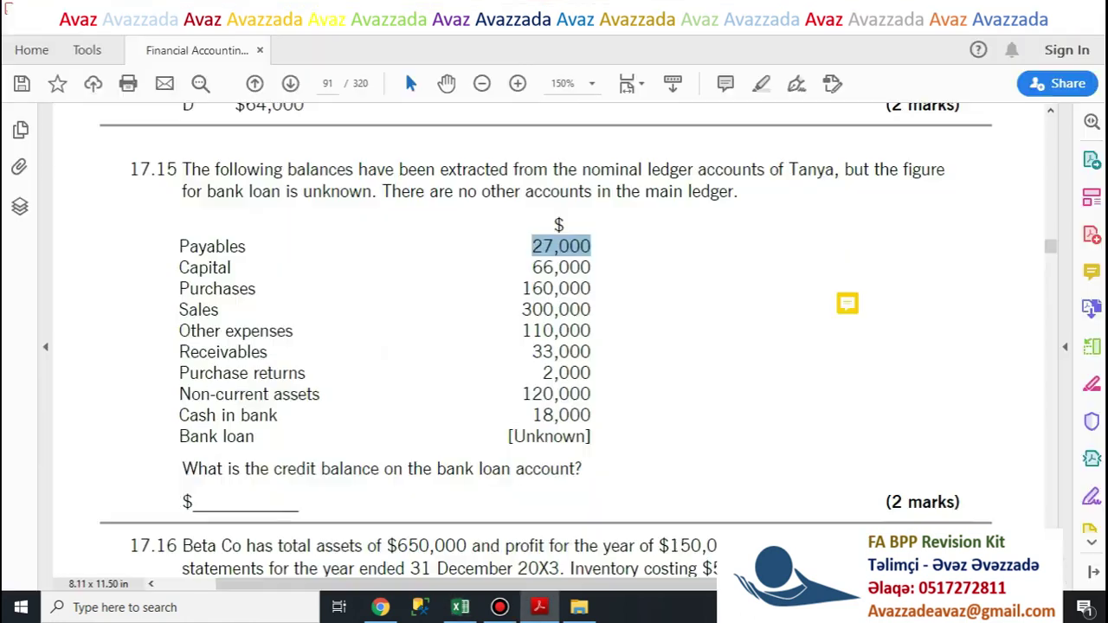
{"action": "left_click_drag", "start_coordinate": [531, 268], "coordinate": [591, 268]}
{"action": "key", "text": "ctrl+c"}
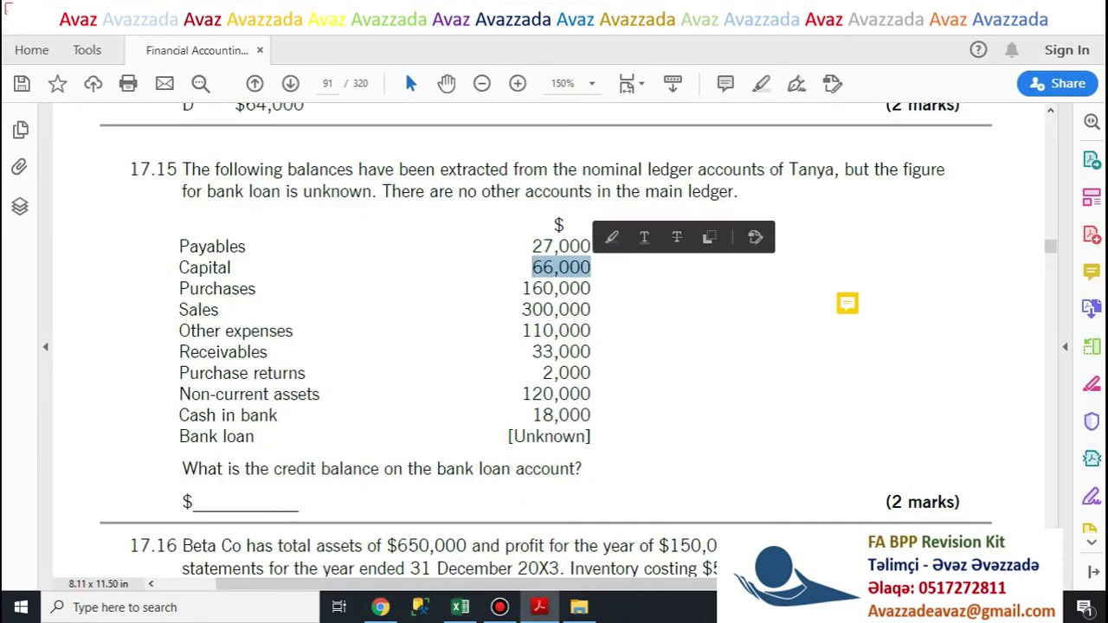
{"action": "key", "text": "alt+Tab"}
{"action": "key", "text": "Return"}
{"action": "key", "text": "ctrl+v"}
Step: Copy the purchases balance of 160,000 from the PDF into E4 of the Excel trial balance
{"action": "key", "text": "alt+Tab"}
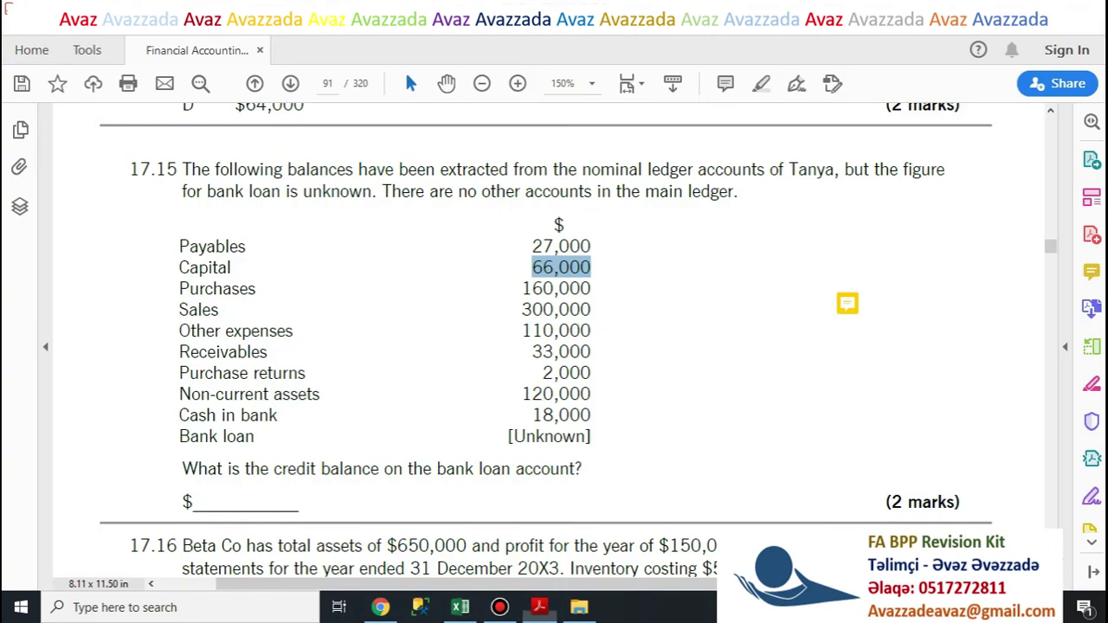
{"action": "left_click_drag", "start_coordinate": [521, 289], "coordinate": [592, 289]}
{"action": "key", "text": "ctrl+c"}
{"action": "key", "text": "alt+Tab"}
{"action": "left_click", "coordinate": [445, 294]}
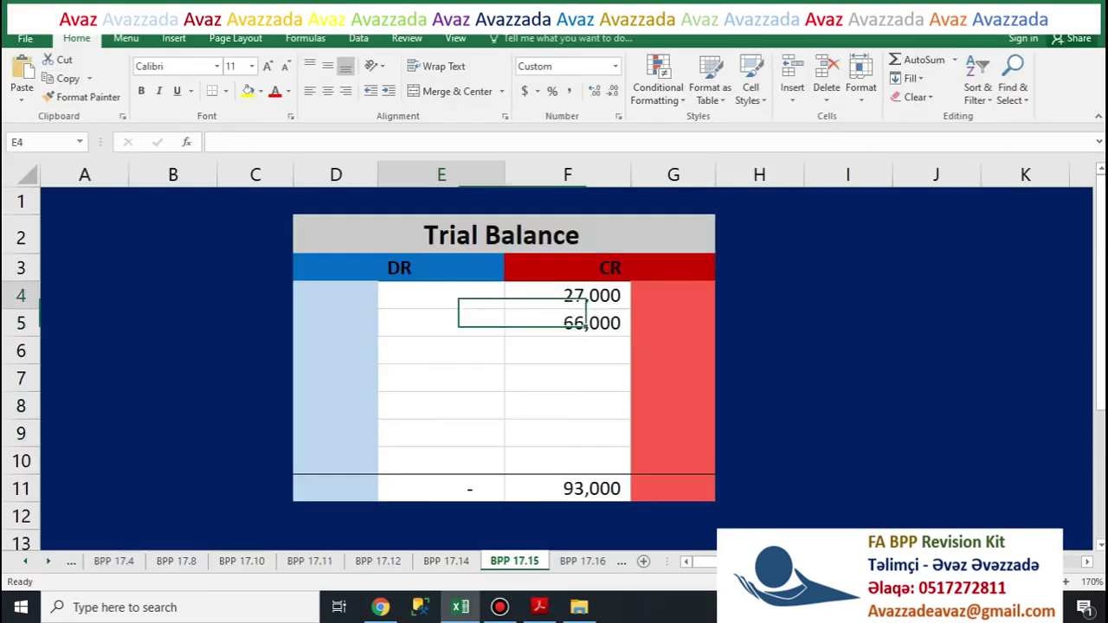
{"action": "key", "text": "ctrl+v"}
Step: Copy the sales balance of 300,000 from the PDF into F6 of the Excel trial balance
{"action": "key", "text": "alt+Tab"}
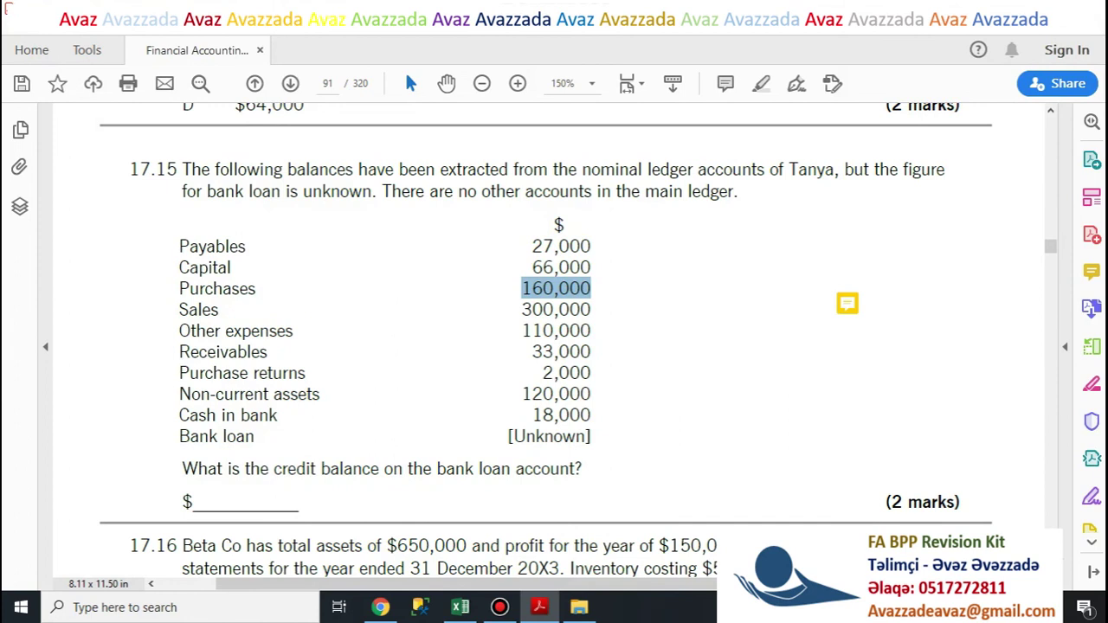
{"action": "left_click_drag", "start_coordinate": [522, 309], "coordinate": [591, 309]}
{"action": "key", "text": "ctrl+c"}
{"action": "key", "text": "alt+Tab"}
{"action": "left_click", "coordinate": [567, 350]}
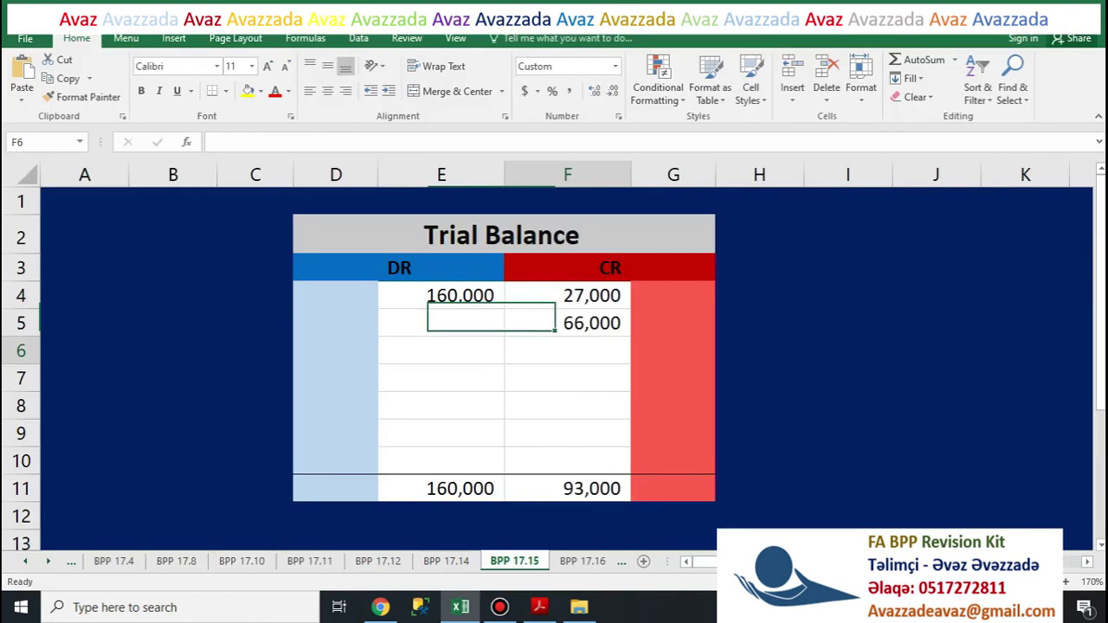
{"action": "key", "text": "ctrl+v"}
Step: Copy the other expenses balance of 110,000 from the PDF into E5 of the Excel trial balance
{"action": "key", "text": "alt+Tab"}
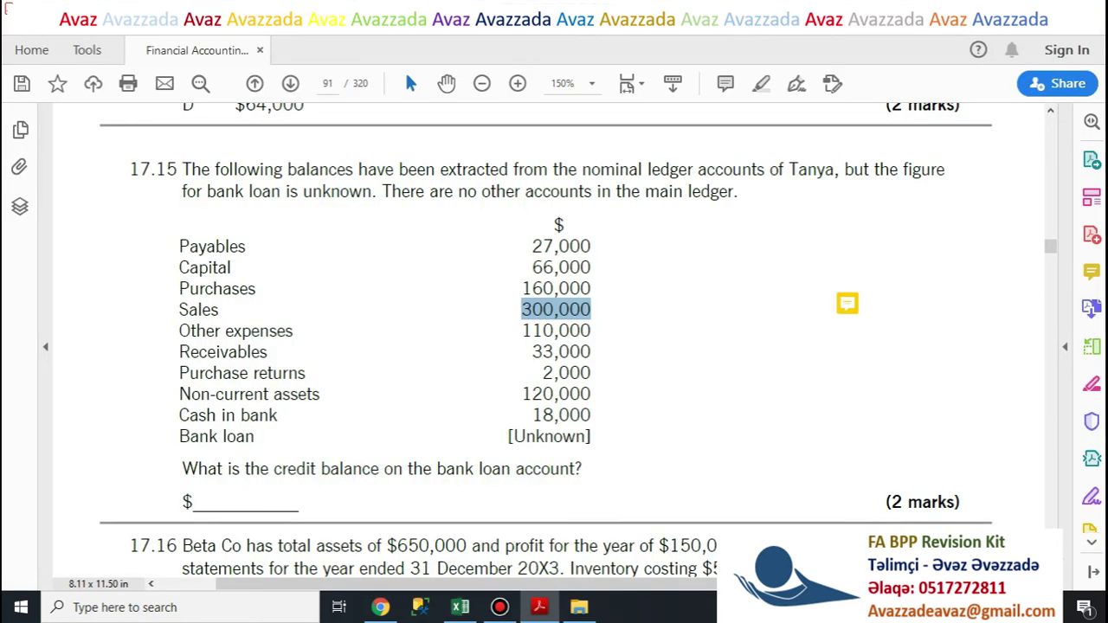
{"action": "left_click_drag", "start_coordinate": [521, 331], "coordinate": [591, 331]}
{"action": "key", "text": "ctrl+c"}
{"action": "key", "text": "alt+Tab"}
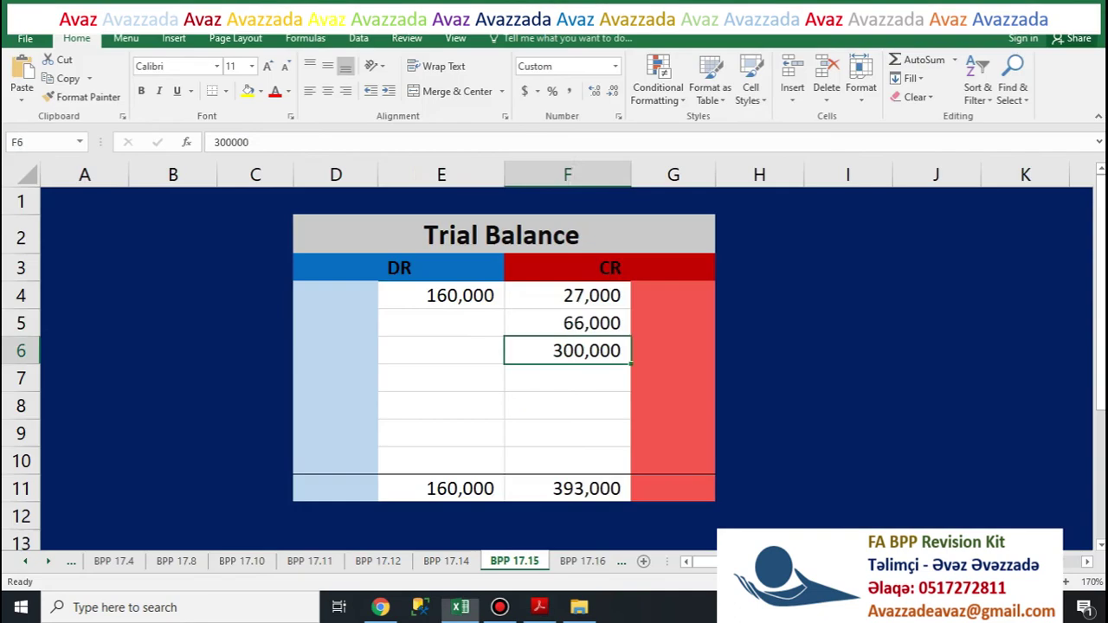
{"action": "left_click", "coordinate": [441, 323]}
{"action": "key", "text": "ctrl+v"}
Step: Copy the receivables balance of 33,000 from the PDF into E6 of the Excel trial balance
{"action": "key", "text": "alt+Tab"}
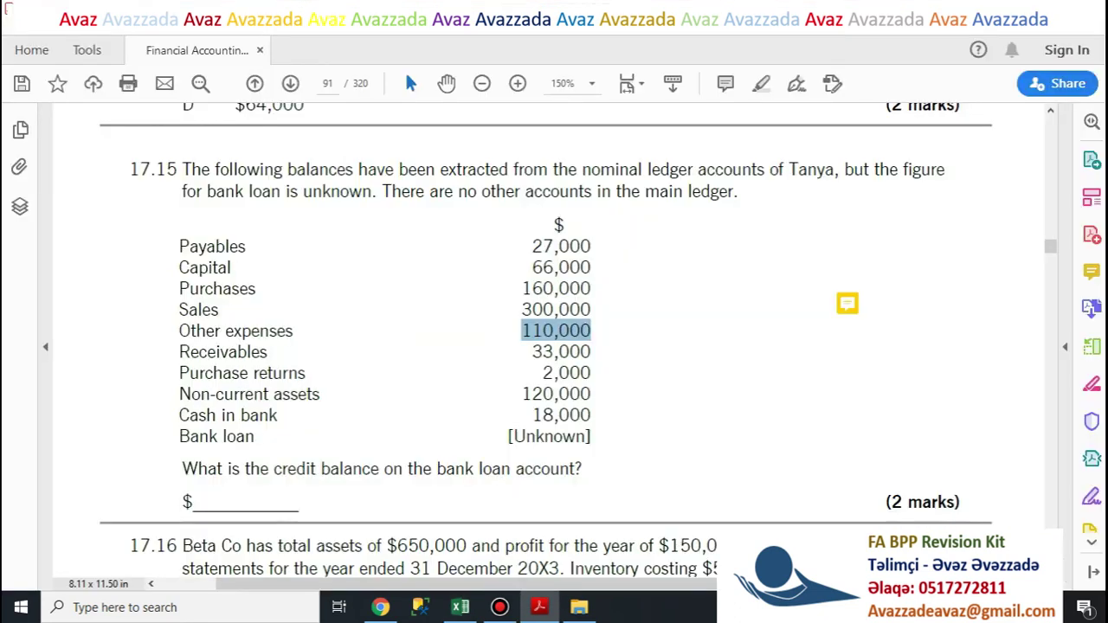
{"action": "left_click_drag", "start_coordinate": [532, 352], "coordinate": [591, 352]}
{"action": "key", "text": "ctrl+c"}
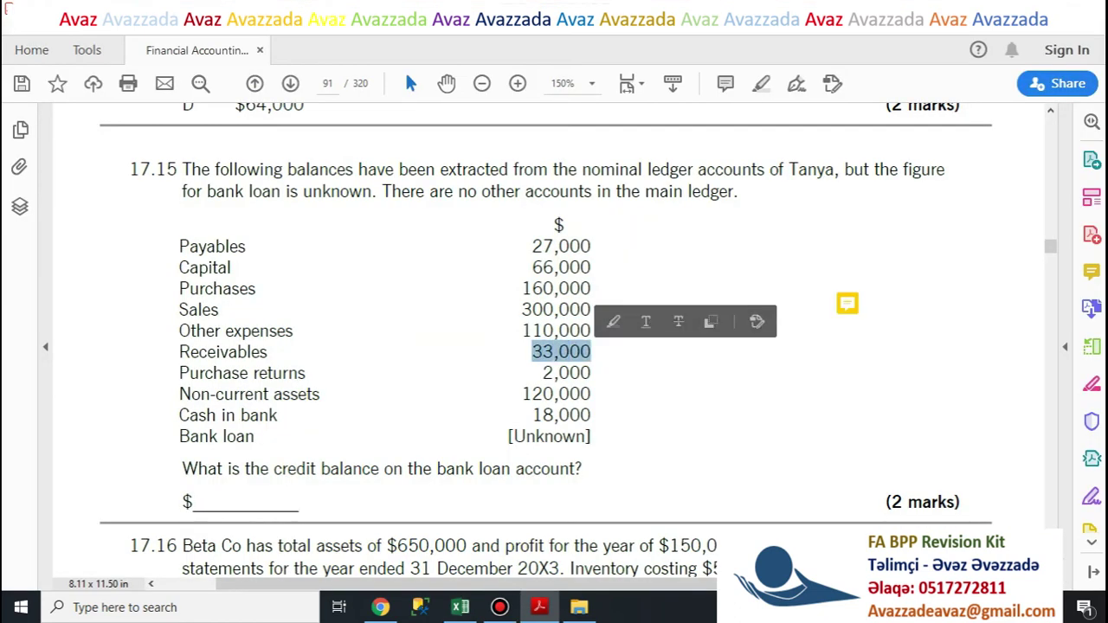
{"action": "key", "text": "alt+Tab"}
{"action": "left_click", "coordinate": [441, 351]}
{"action": "key", "text": "ctrl+v"}
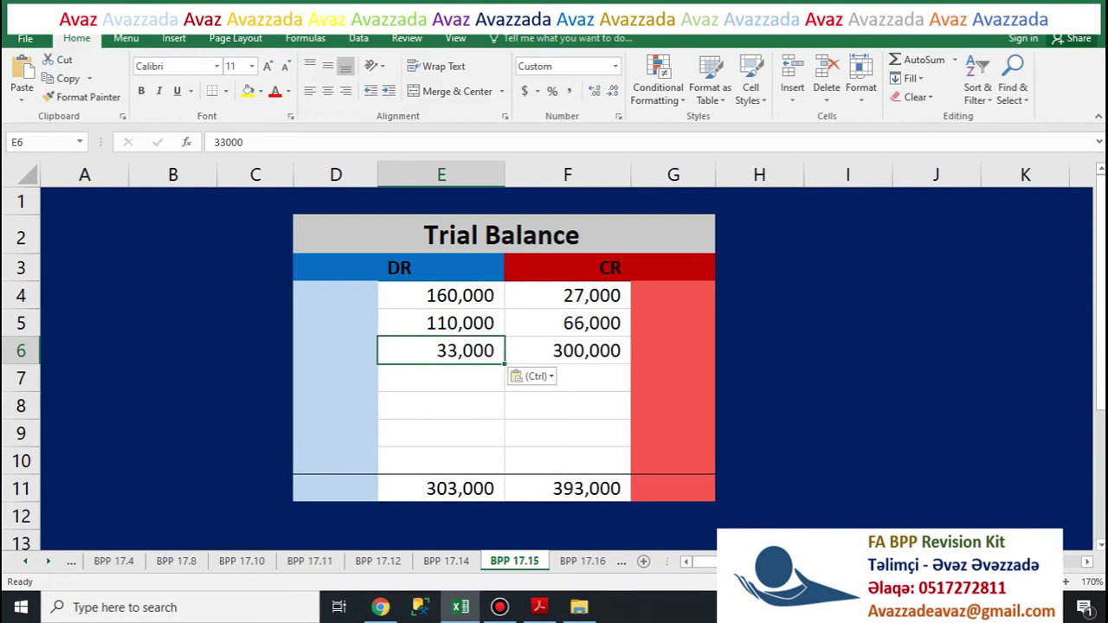
Step: Copy the purchase returns balance of 2,000 from the PDF into F7 of the Excel trial balance
{"action": "key", "text": "alt+Tab"}
{"action": "left_click_drag", "start_coordinate": [542, 372], "coordinate": [592, 372]}
{"action": "key", "text": "ctrl+c"}
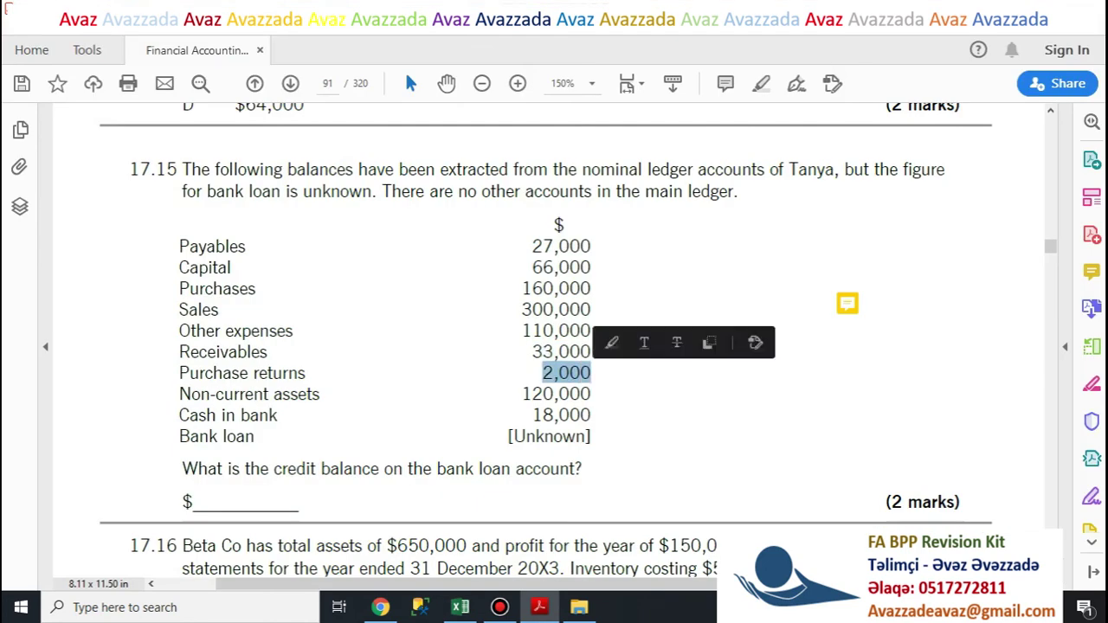
{"action": "key", "text": "alt+Tab"}
{"action": "left_click", "coordinate": [568, 377]}
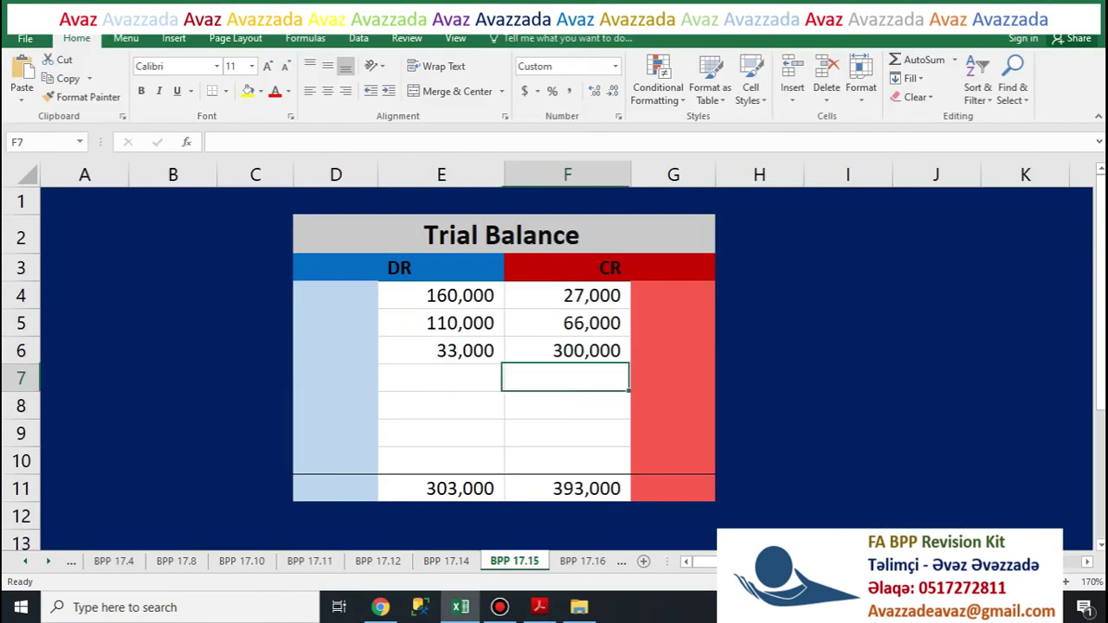
{"action": "key", "text": "ctrl+v"}
Step: Copy the non-current assets balance of 120,000 from the PDF into E7 of the Excel trial balance
{"action": "key", "text": "alt+Tab"}
{"action": "left_click_drag", "start_coordinate": [522, 394], "coordinate": [591, 394]}
{"action": "key", "text": "ctrl+c"}
{"action": "key", "text": "alt+Tab"}
{"action": "left_click", "coordinate": [441, 377]}
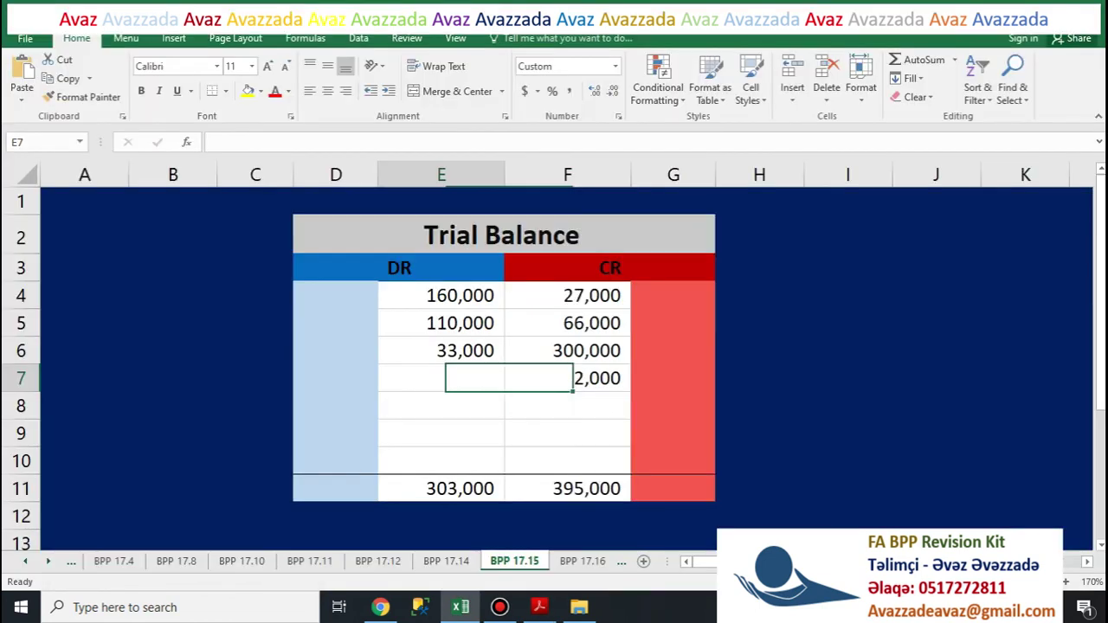
{"action": "key", "text": "ctrl+v"}
Step: Copy the cash in bank balance of 18,000 from the PDF into E8 of the Excel trial balance
{"action": "key", "text": "alt+Tab"}
{"action": "left_click_drag", "start_coordinate": [532, 416], "coordinate": [591, 416]}
{"action": "key", "text": "ctrl+c"}
{"action": "key", "text": "alt+Tab"}
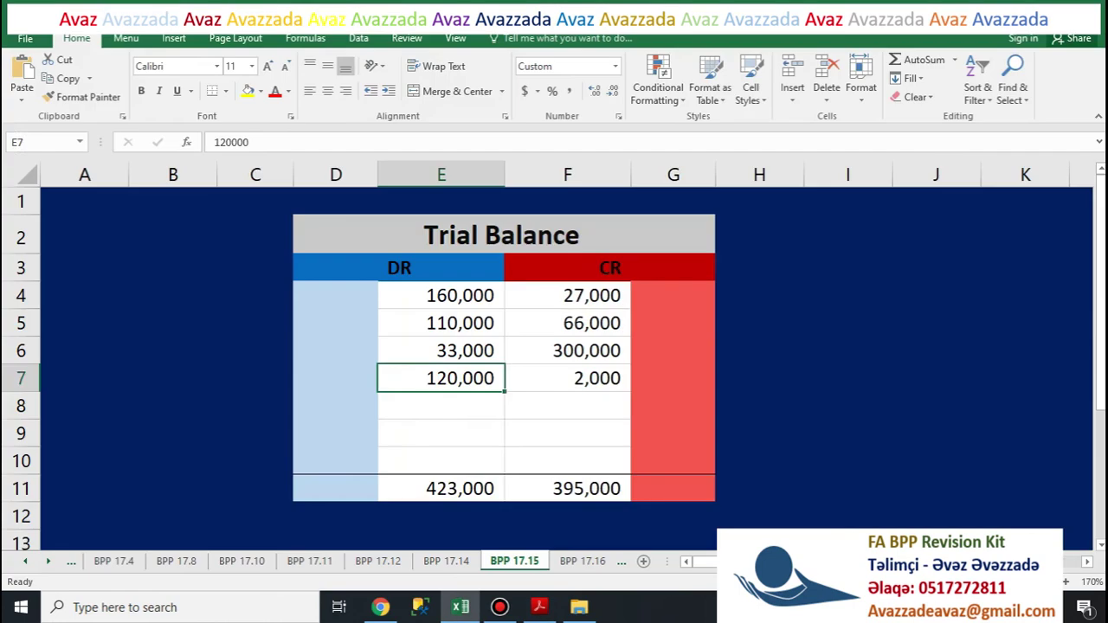
{"action": "left_click", "coordinate": [442, 405]}
{"action": "key", "text": "ctrl+v"}
Step: Copy the "Bank loan" label from the PDF into G10 beside the credit column of the Excel trial balance
{"action": "key", "text": "alt+Tab"}
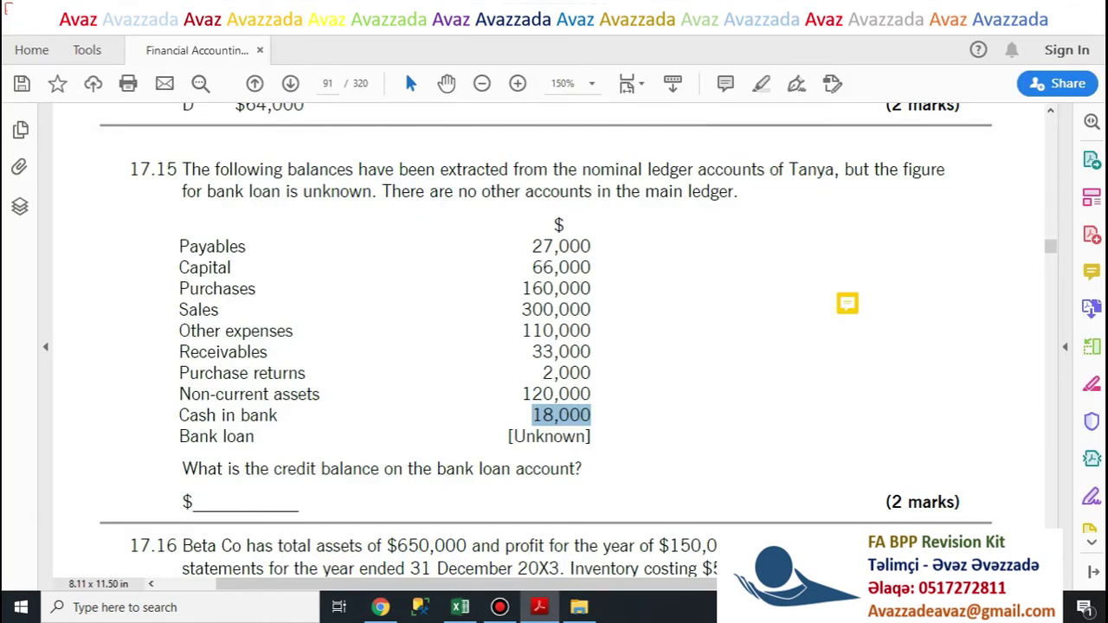
{"action": "left_click_drag", "start_coordinate": [179, 436], "coordinate": [255, 437]}
{"action": "key", "text": "alt+Tab"}
{"action": "left_click", "coordinate": [673, 461]}
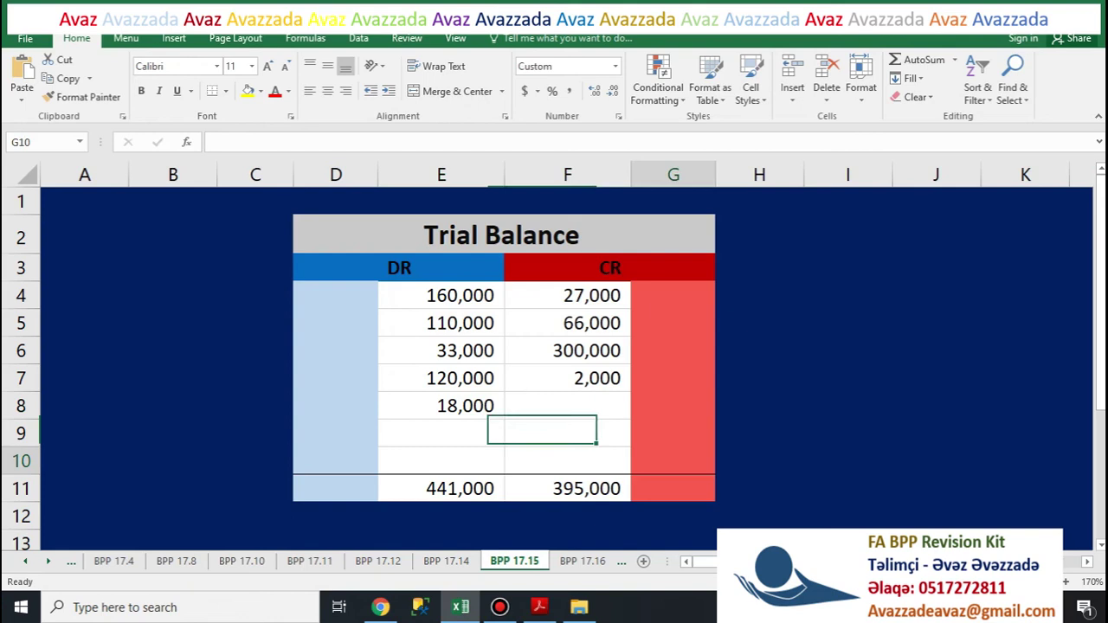
{"action": "left_click", "coordinate": [674, 461]}
{"action": "key", "text": "ctrl+v"}
Step: Calculate the difference between the debit and credit totals in H10 with the formula =E11-F11
{"action": "left_click", "coordinate": [567, 460]}
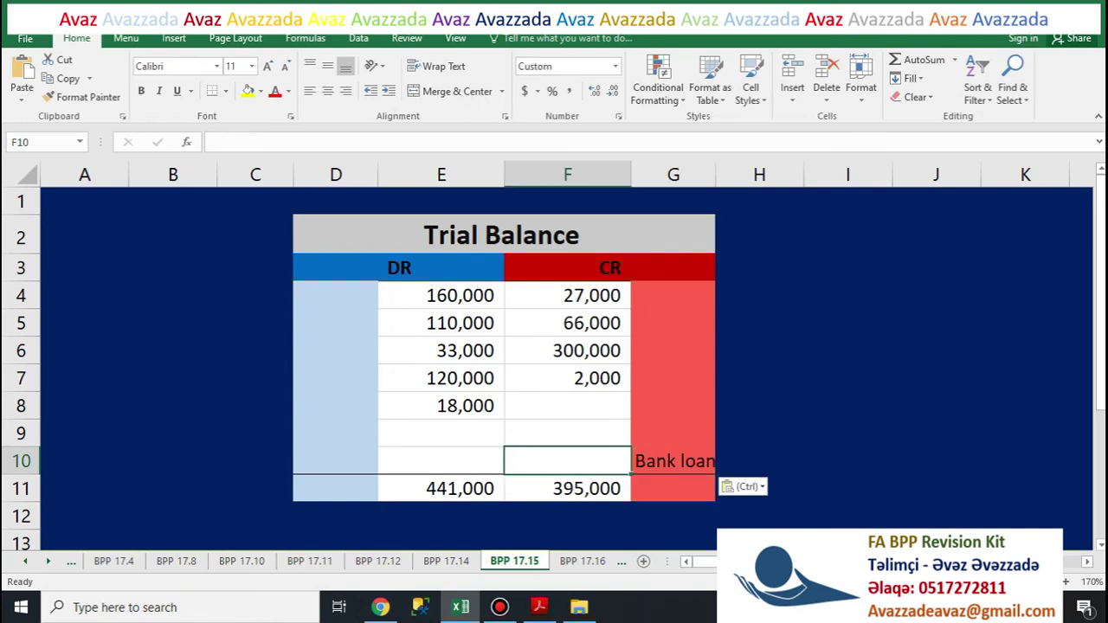
{"action": "left_click", "coordinate": [759, 461]}
{"action": "type", "text": "="}
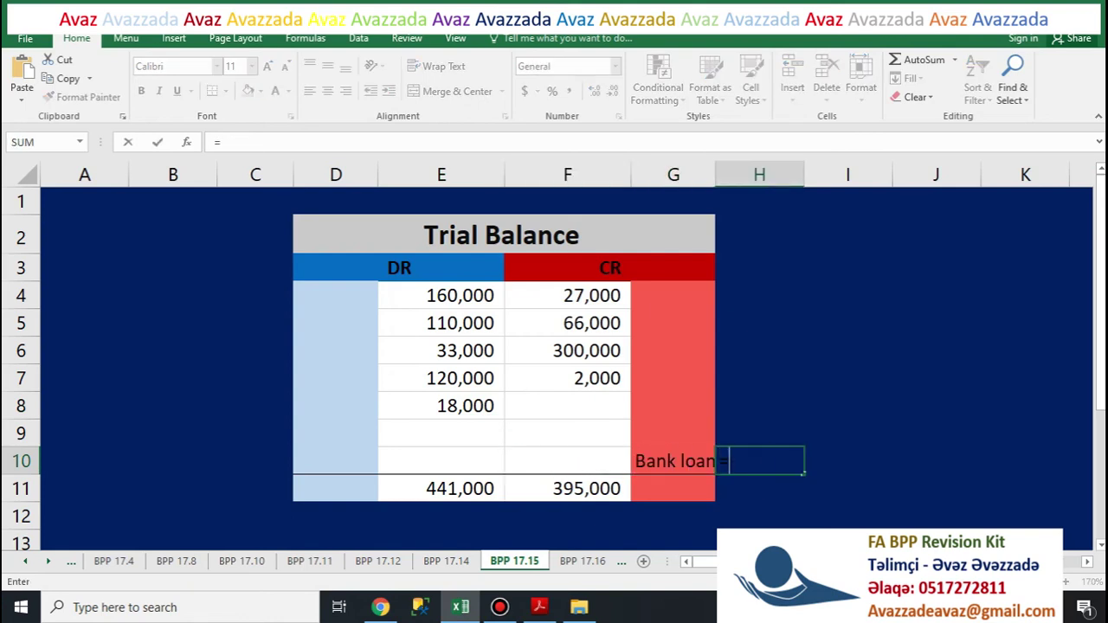
{"action": "left_click", "coordinate": [440, 489]}
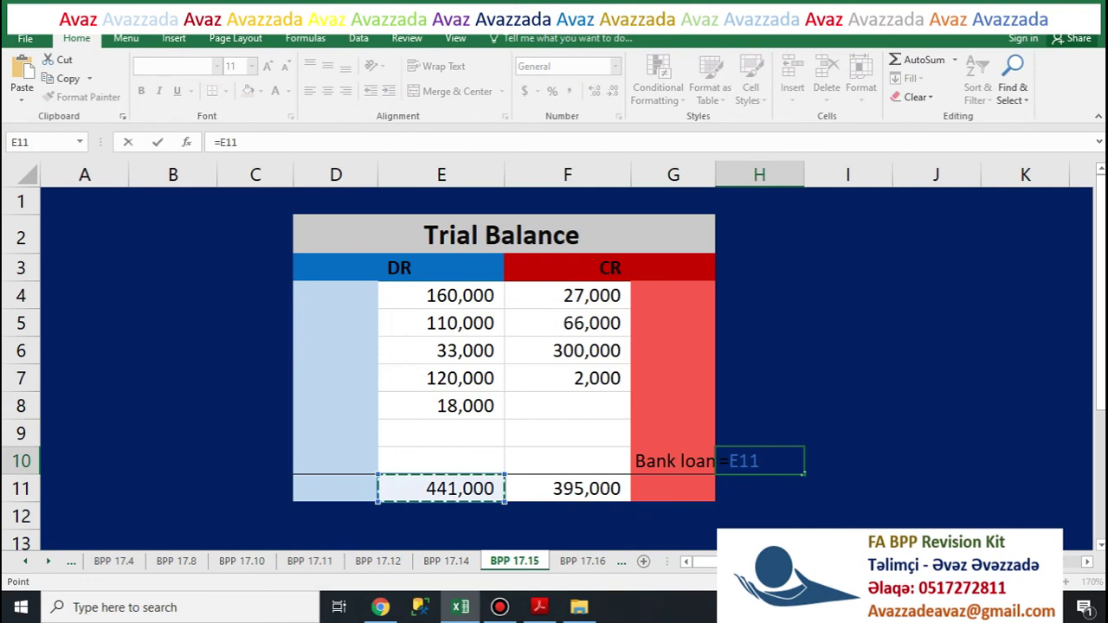
{"action": "type", "text": "-"}
{"action": "left_click", "coordinate": [567, 489]}
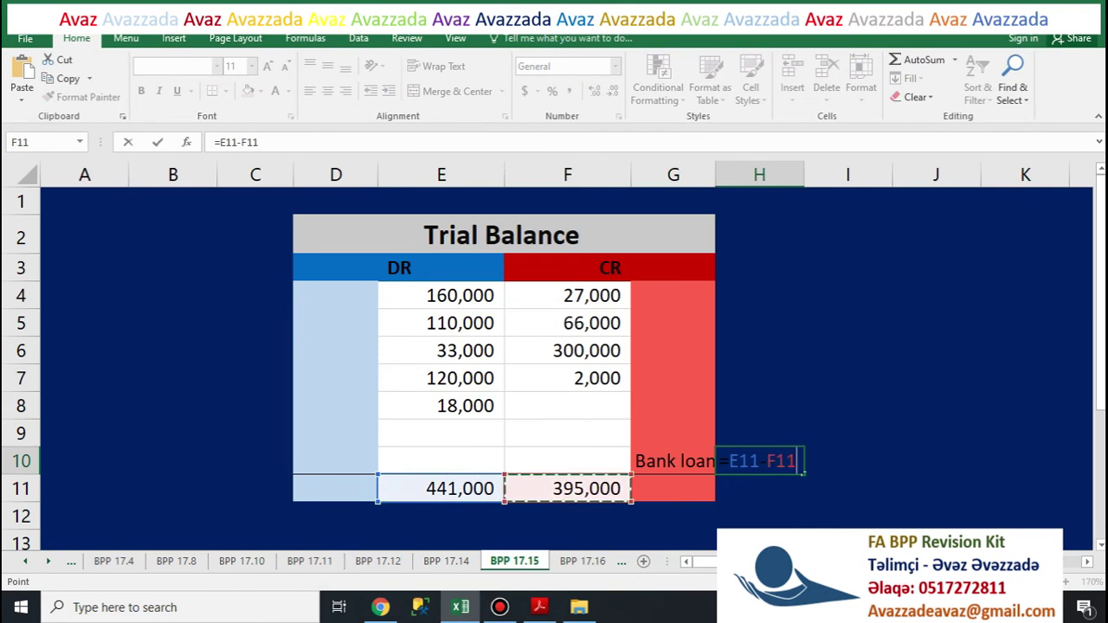
{"action": "key", "text": "Return"}
Step: Enter 46,000 as the bank loan credit balance in F10
{"action": "left_click", "coordinate": [567, 461]}
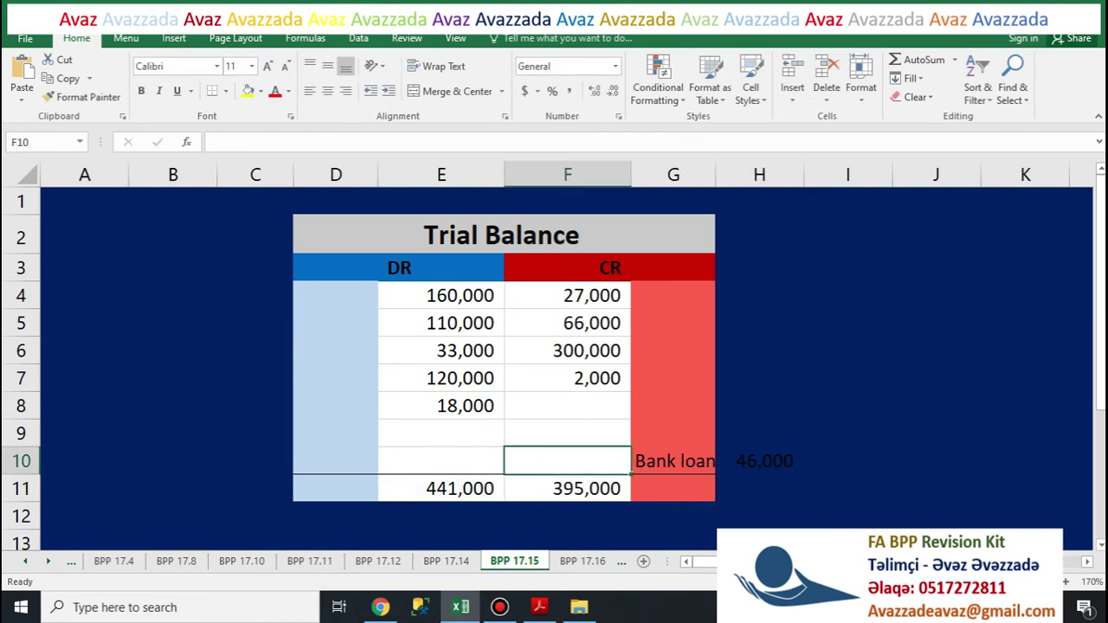
{"action": "type", "text": "46,000"}
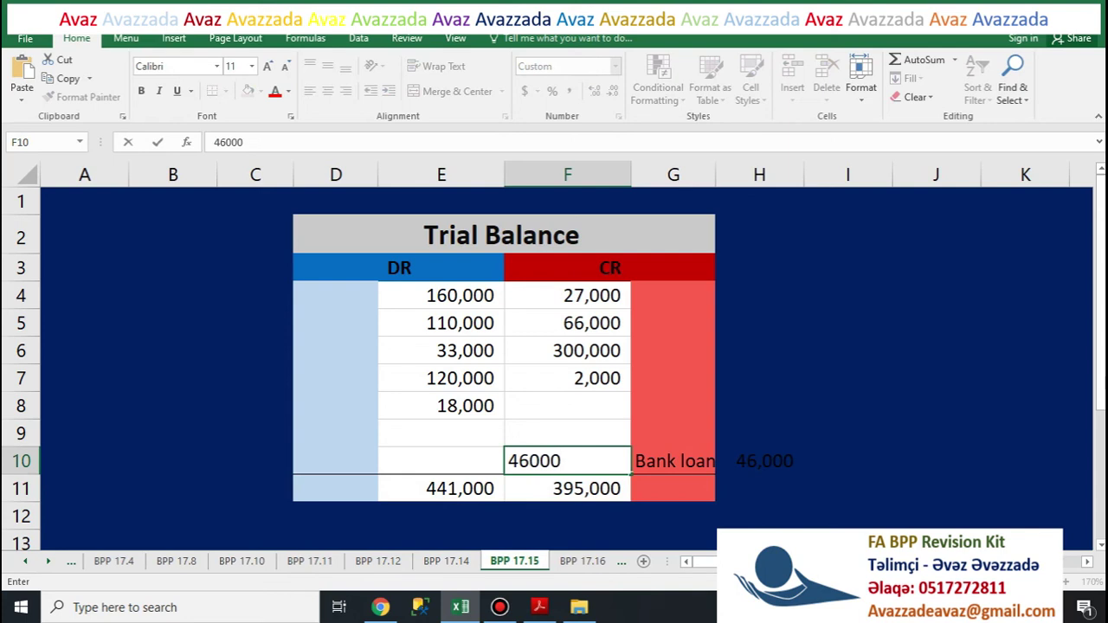
{"action": "key", "text": "Return"}
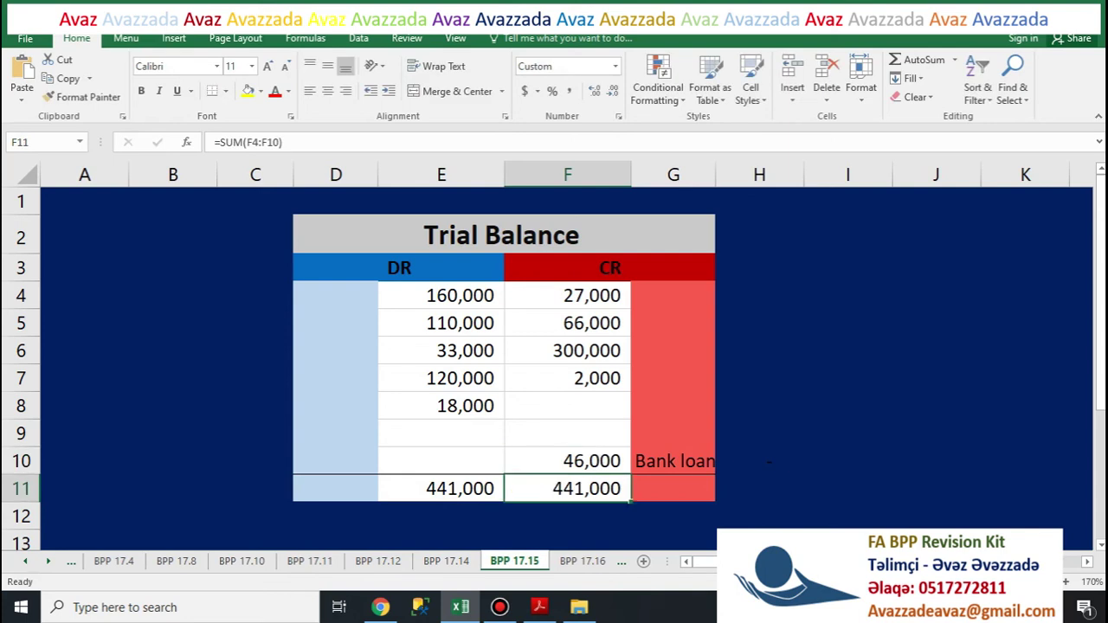
Step: Go to question 17.16 in the PDF, and open the BPP 17.16 worksheet in Excel
{"action": "key", "text": "alt+Tab"}
{"action": "mouse_move", "coordinate": [851, 299]}
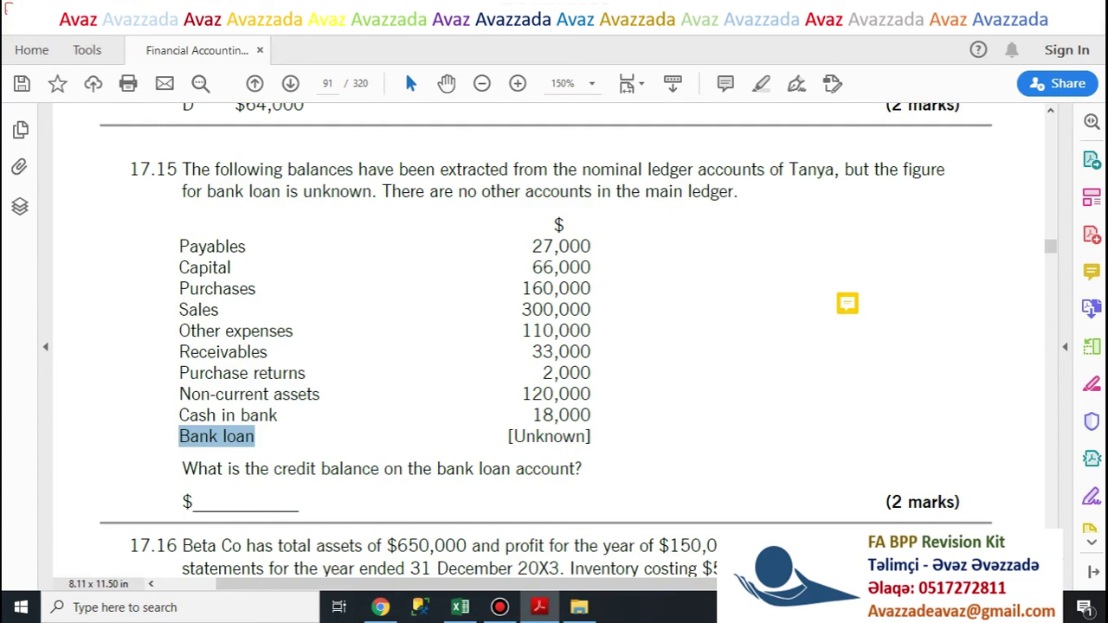
{"action": "left_click", "coordinate": [254, 437]}
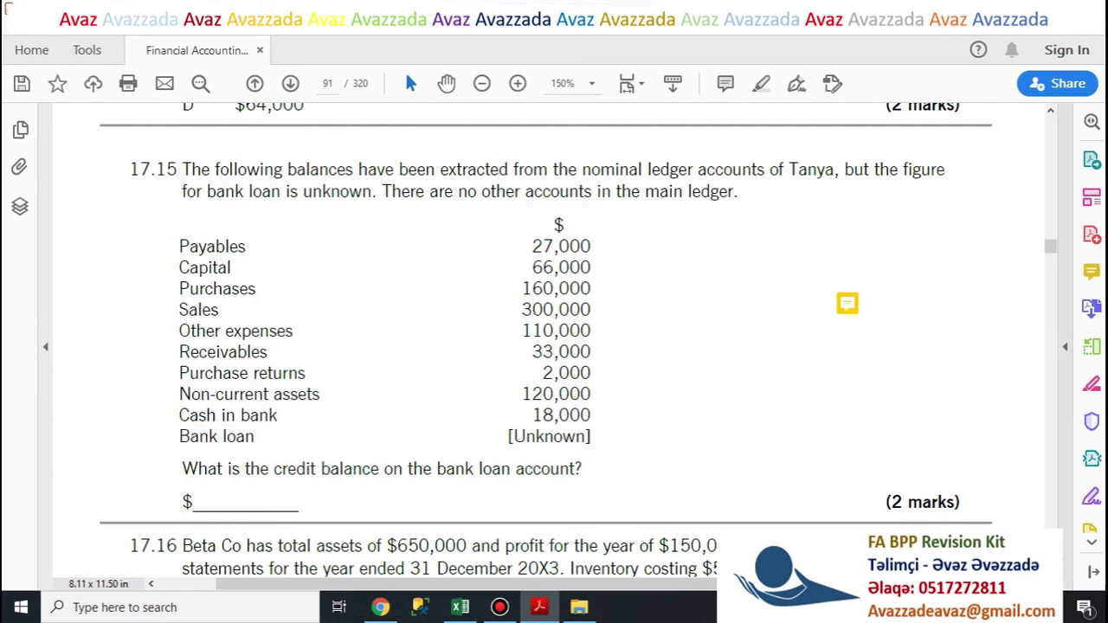
{"action": "scroll", "coordinate": [546, 340], "scroll_direction": "down", "scroll_amount": 1}
{"action": "scroll", "coordinate": [255, 411], "scroll_direction": "down", "scroll_amount": 5}
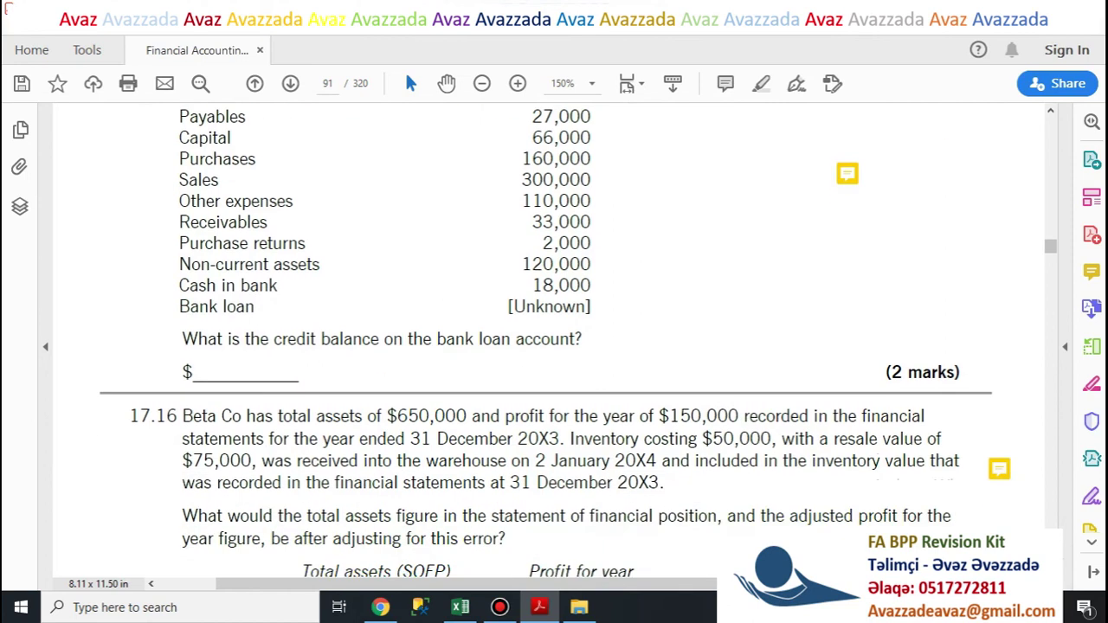
{"action": "scroll", "coordinate": [546, 341], "scroll_direction": "down", "scroll_amount": 1}
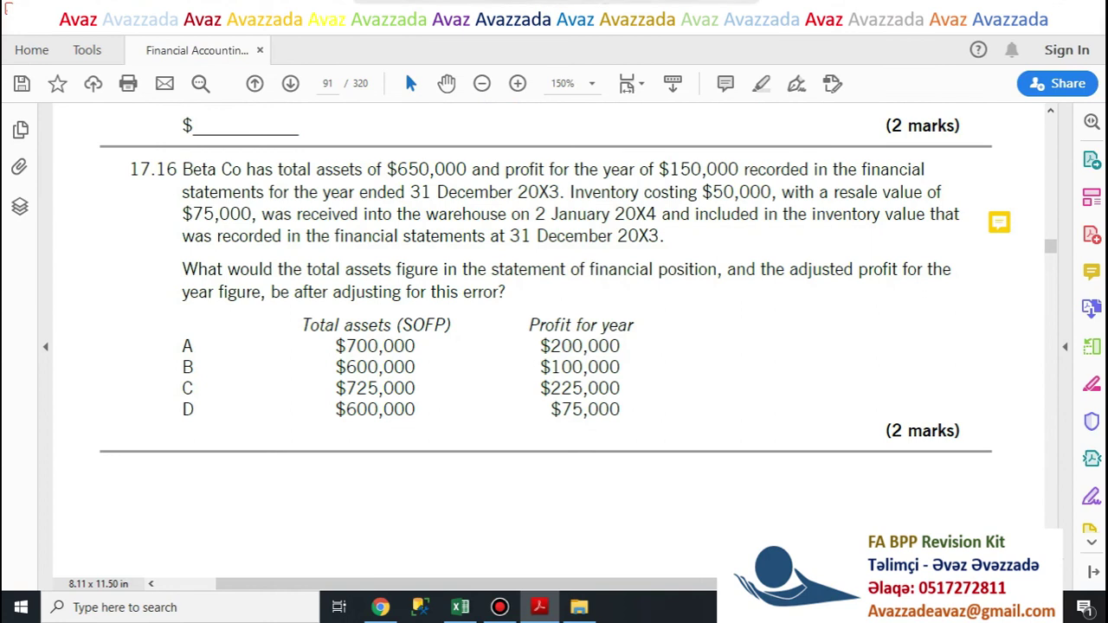
{"action": "key", "text": "alt+Tab"}
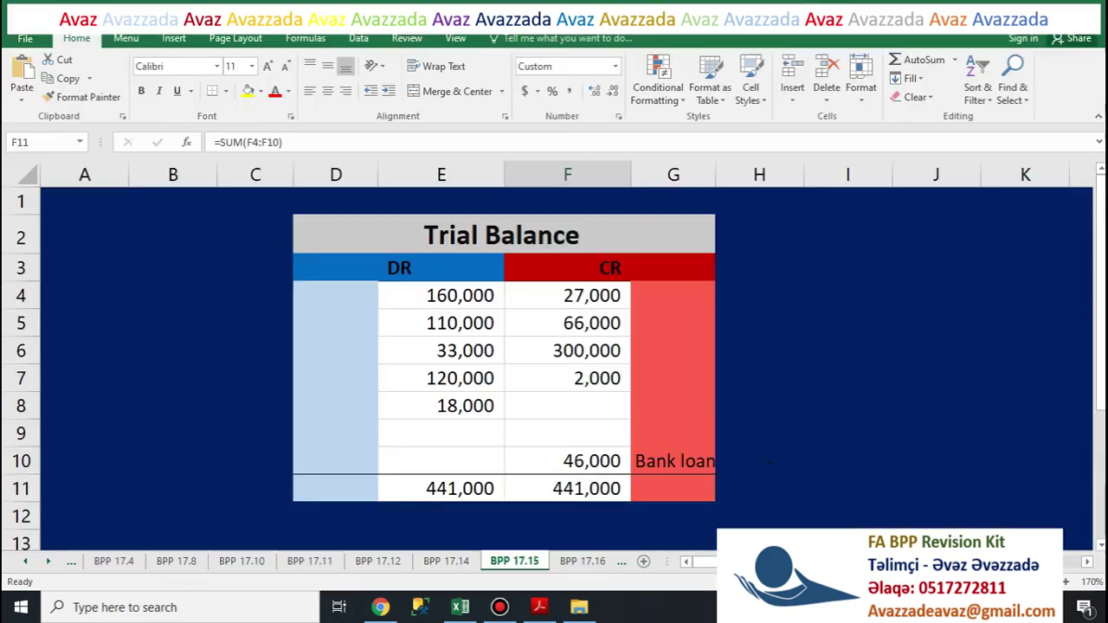
{"action": "key", "text": "ctrl+Page_Down"}
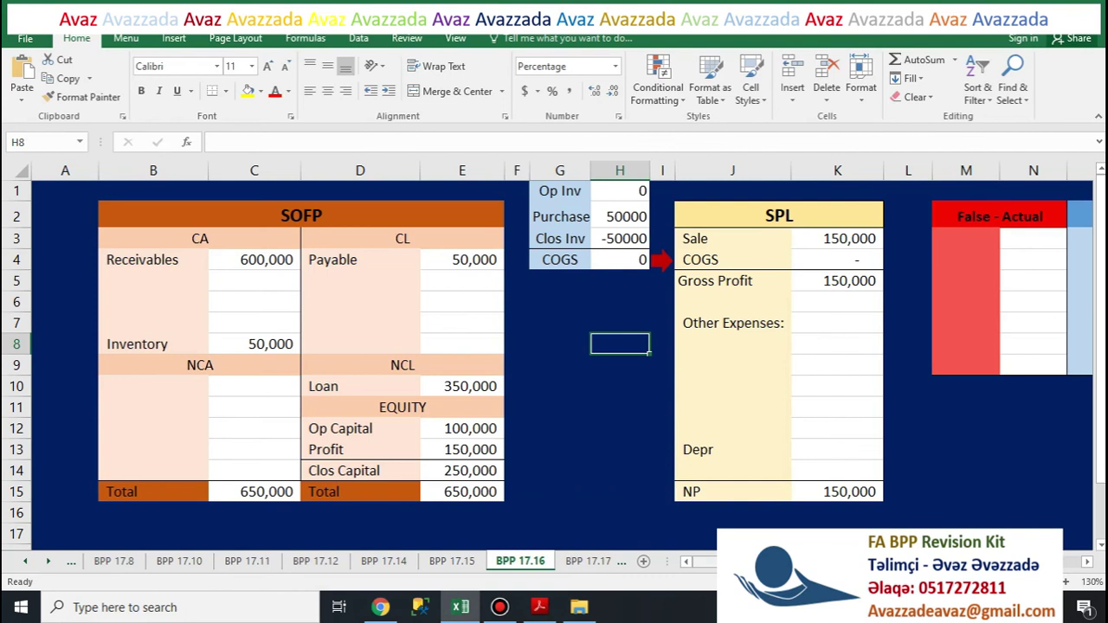
{"action": "mouse_move", "coordinate": [762, 562]}
{"action": "left_mouse_down"}
{"action": "mouse_move", "coordinate": [832, 562]}
{"action": "mouse_move", "coordinate": [762, 562]}
{"action": "left_mouse_up"}
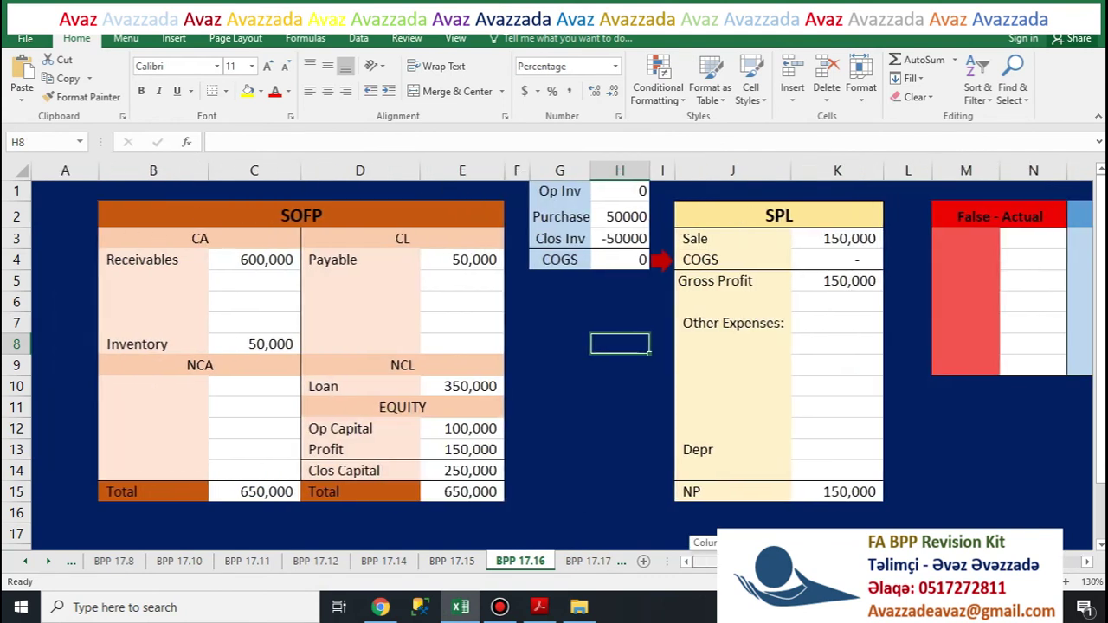
Step: Compare question 17.16 in the PDF with the SOFP, SPL and the False and True entries on the Excel sheet
{"action": "key", "text": "alt+Tab"}
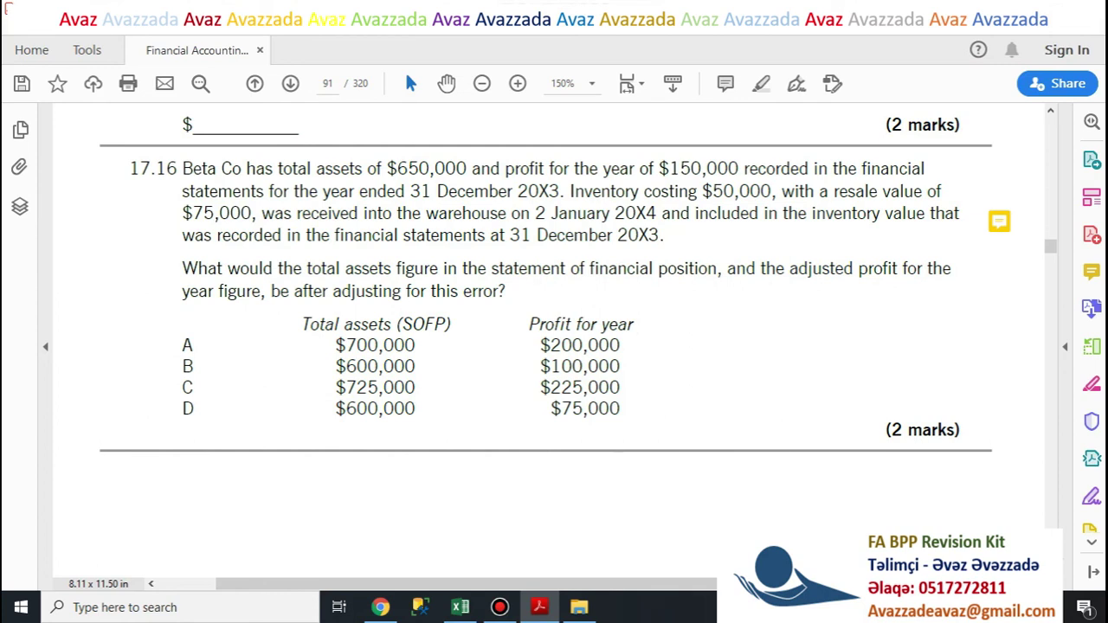
{"action": "key", "text": "alt+Tab"}
{"action": "key", "text": "alt+Tab"}
{"action": "key", "text": "alt+Tab"}
{"action": "key", "text": "Tab"}
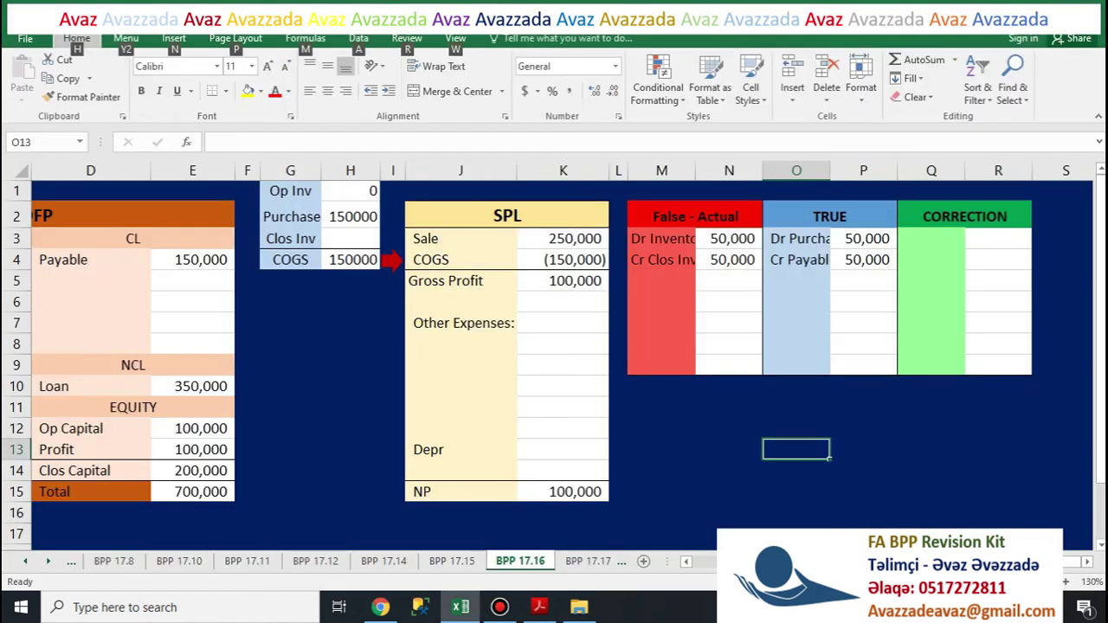
{"action": "left_click", "coordinate": [507, 238]}
{"action": "left_click", "coordinate": [507, 216]}
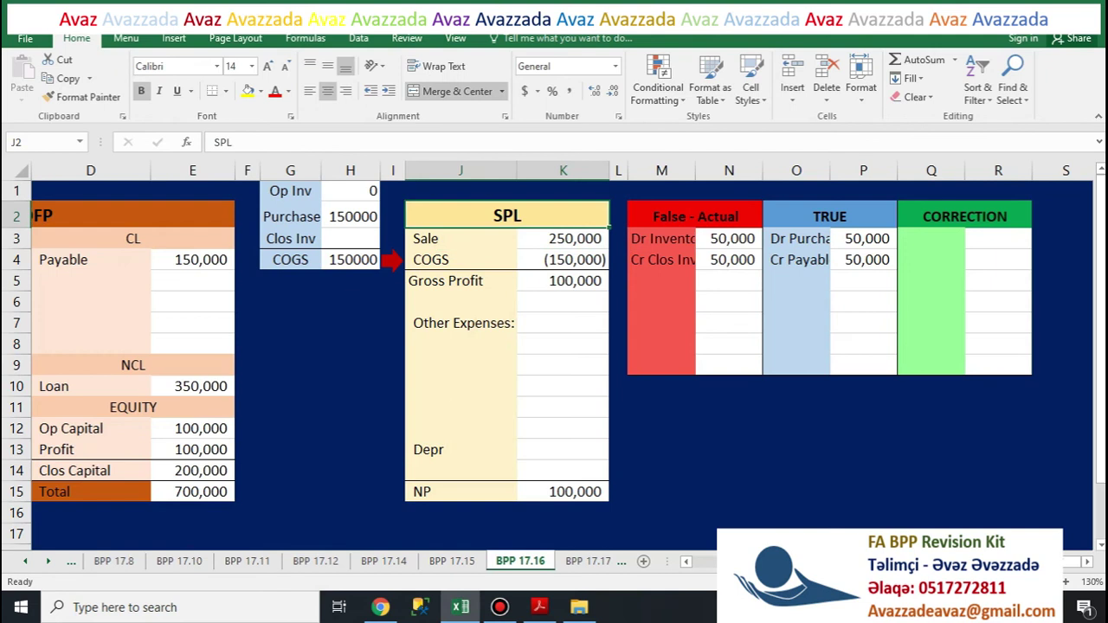
{"action": "scroll", "coordinate": [563, 347], "scroll_direction": "left", "scroll_amount": 3}
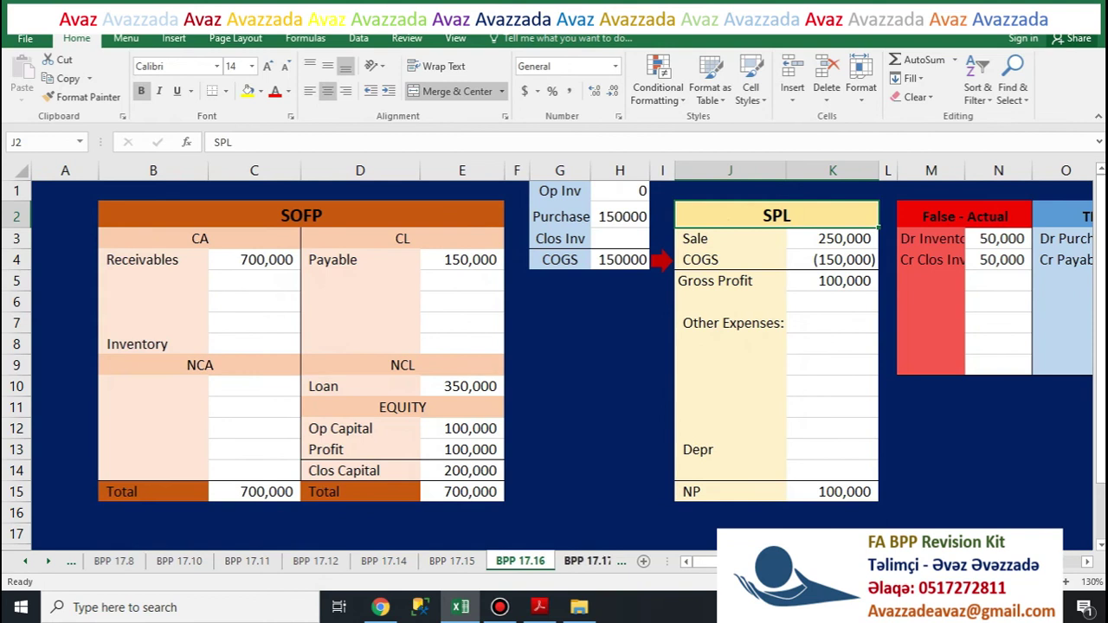
{"action": "key", "text": "alt+Tab"}
{"action": "key", "text": "alt+Tab"}
Step: Change the receivables in C4 of the SOFP to 600,000
{"action": "left_click", "coordinate": [199, 238]}
{"action": "left_click", "coordinate": [248, 260]}
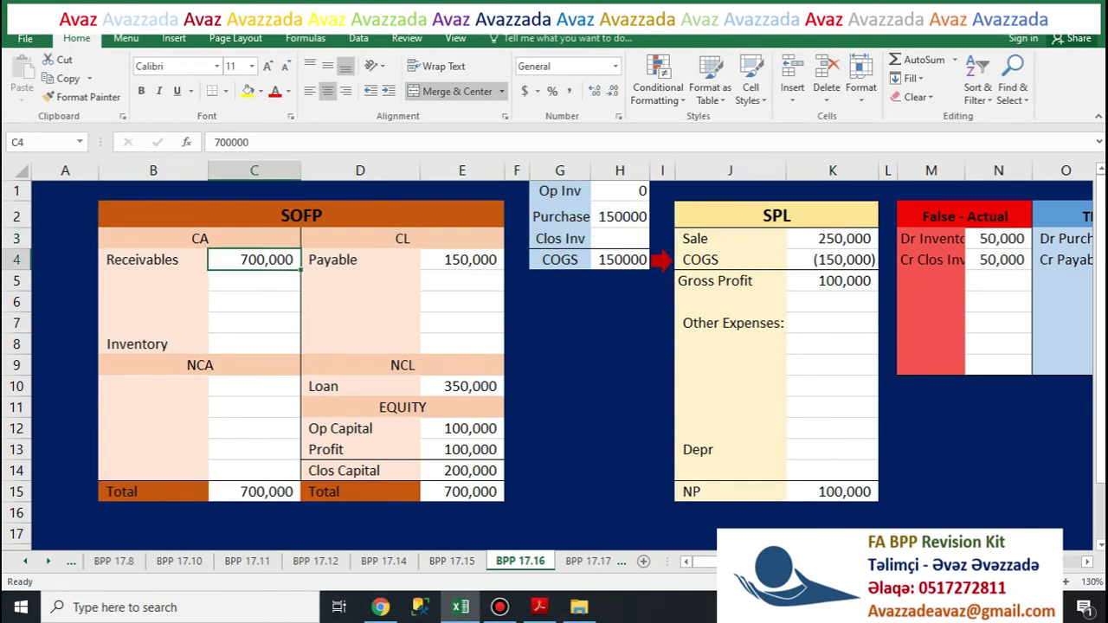
{"action": "double_click", "coordinate": [247, 260]}
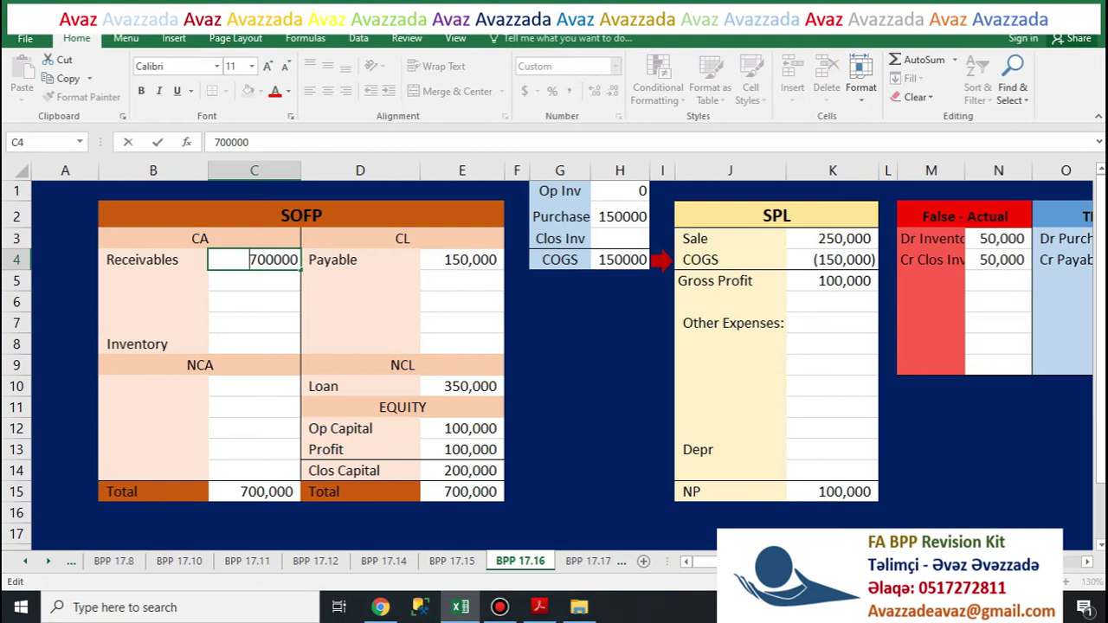
{"action": "key", "text": "BackSpace"}
{"action": "type", "text": "6"}
Step: Change the payable in E4 of the SOFP to 50,000
{"action": "double_click", "coordinate": [454, 260]}
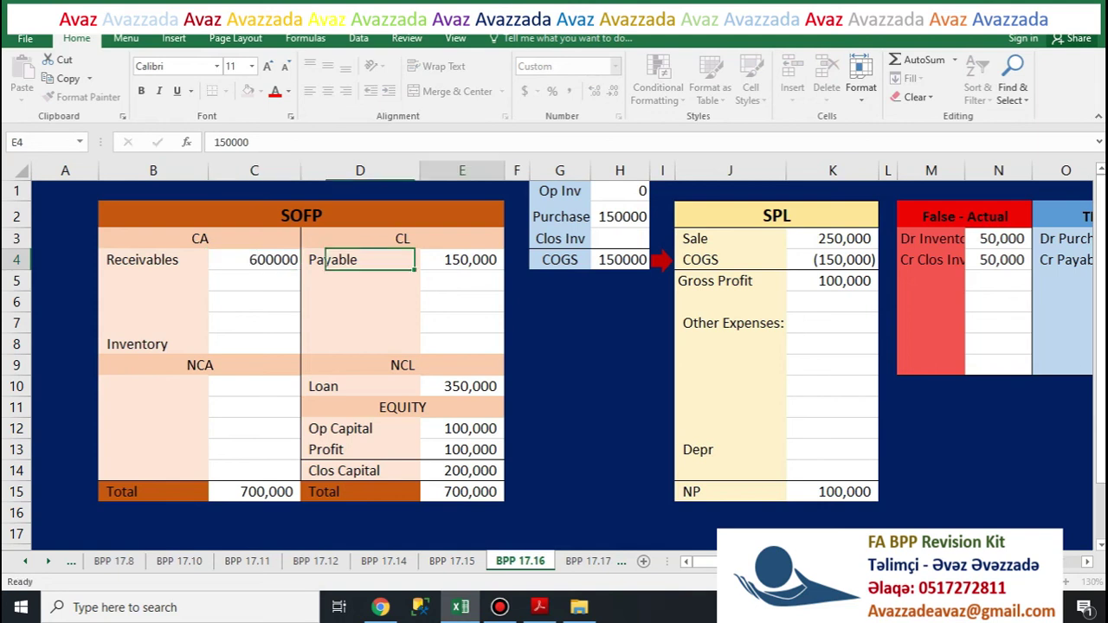
{"action": "key", "text": "Right"}
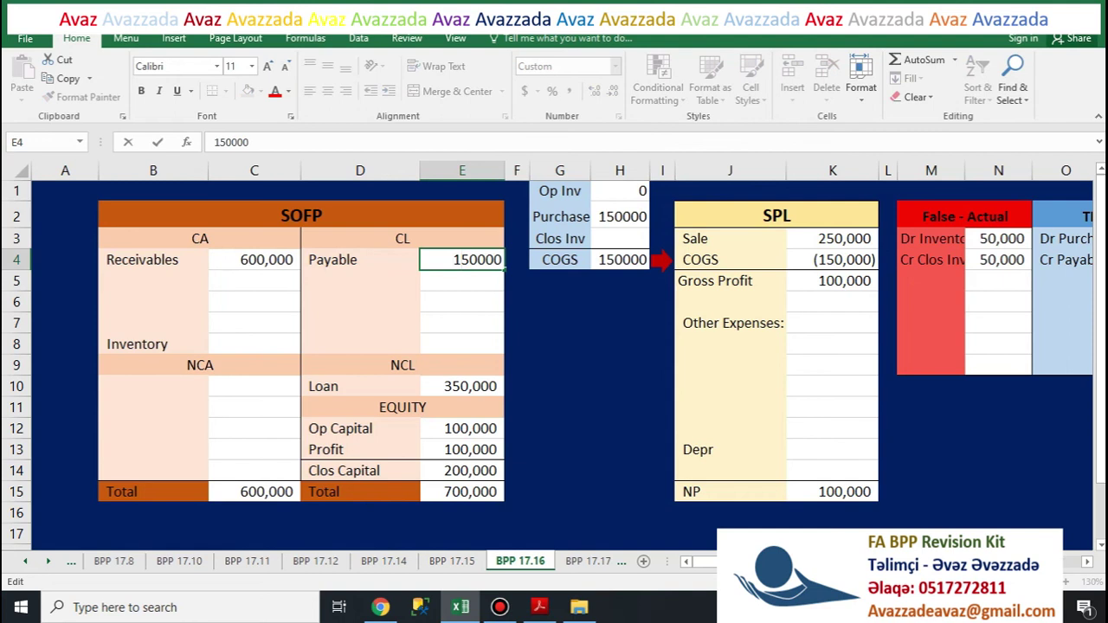
{"action": "key", "text": "BackSpace"}
{"action": "key", "text": "Return"}
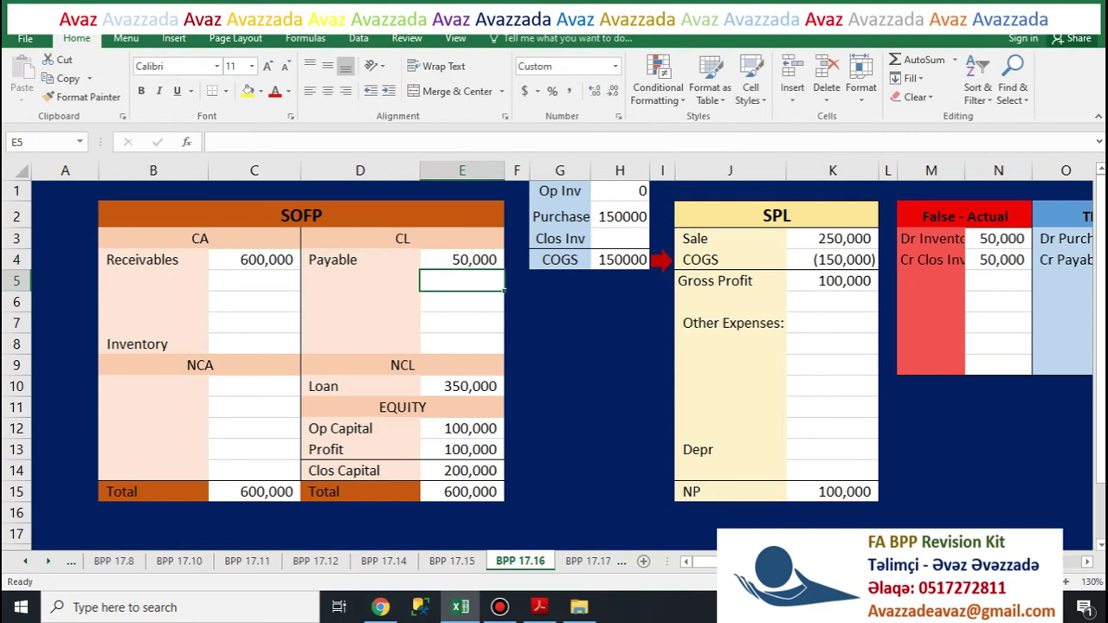
Step: Check both SOFP totals and the SPL net profit against the answer options of question 17.16 in the PDF
{"action": "left_click", "coordinate": [253, 492]}
{"action": "left_click", "coordinate": [461, 492]}
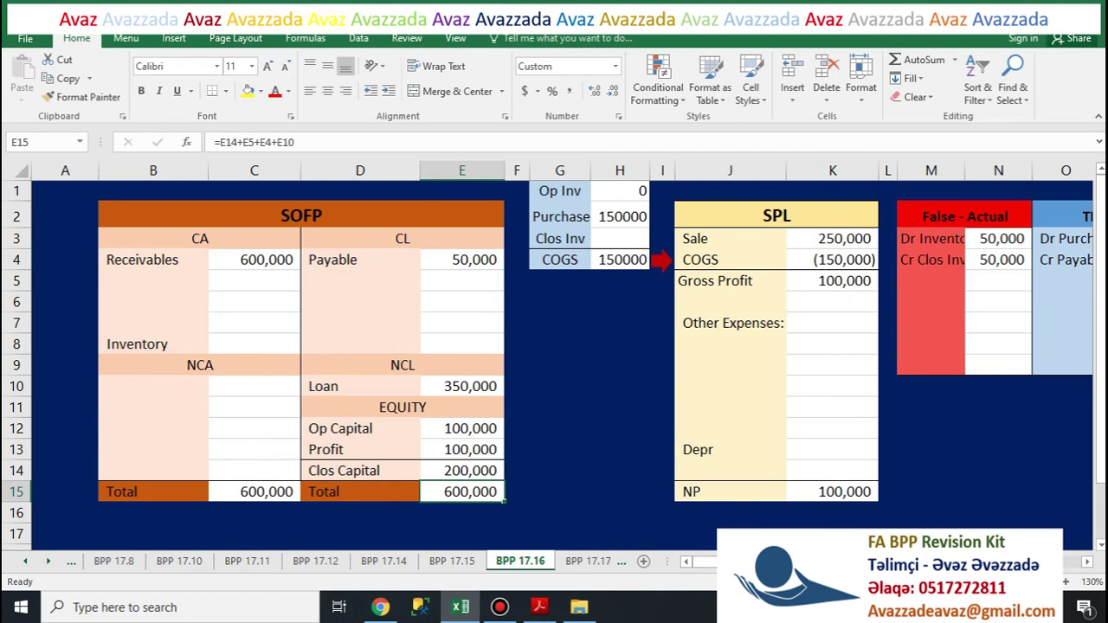
{"action": "left_click", "coordinate": [253, 492]}
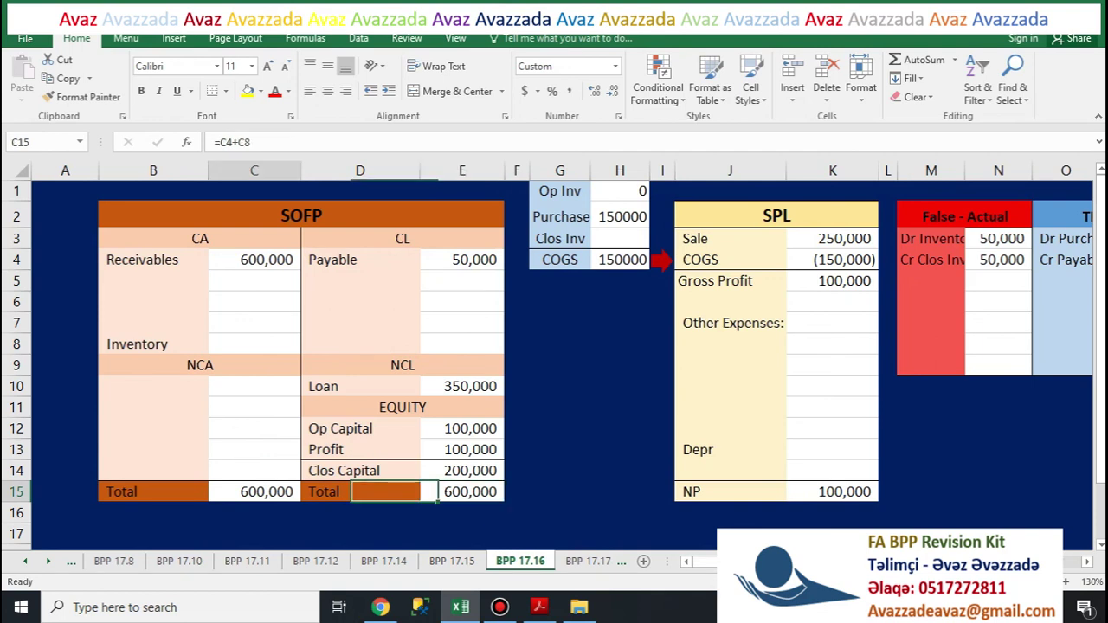
{"action": "left_click", "coordinate": [461, 492]}
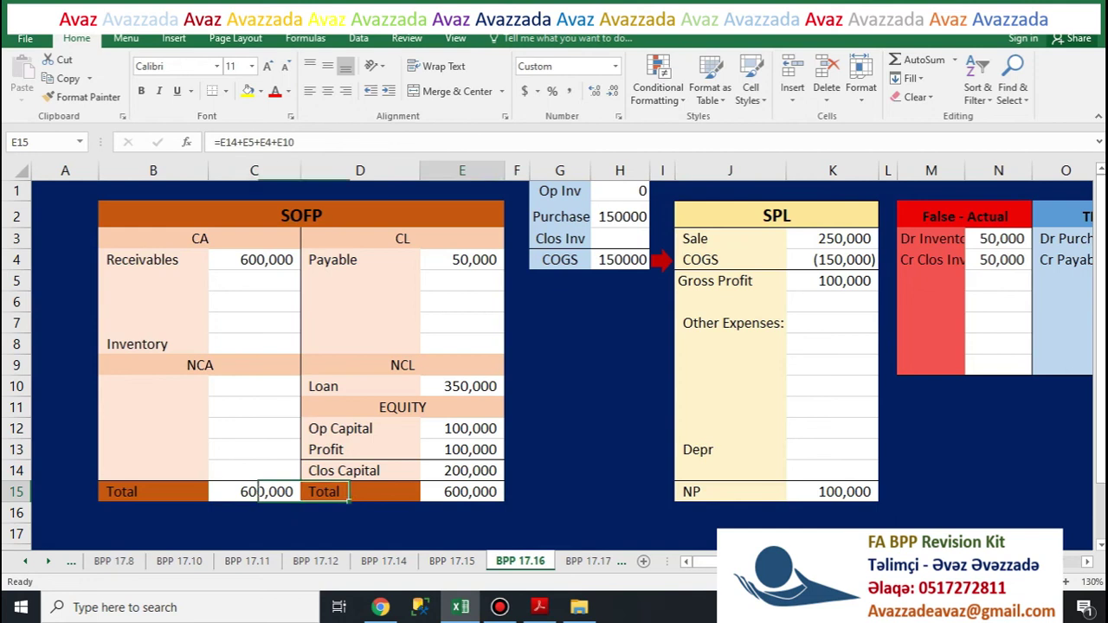
{"action": "left_click", "coordinate": [833, 492]}
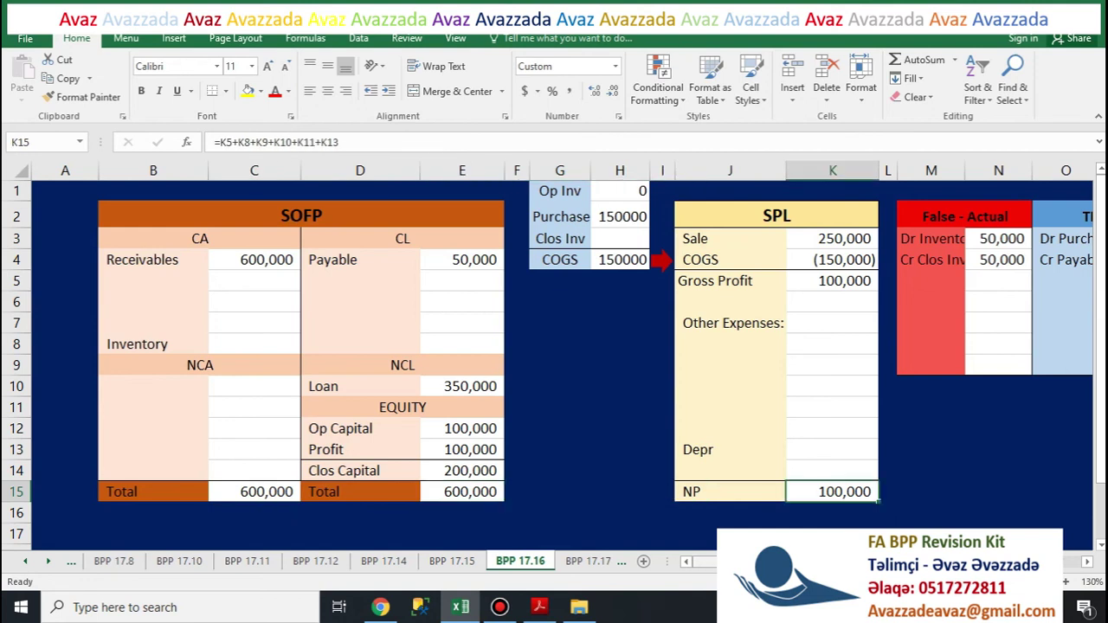
{"action": "key", "text": "alt+Tab"}
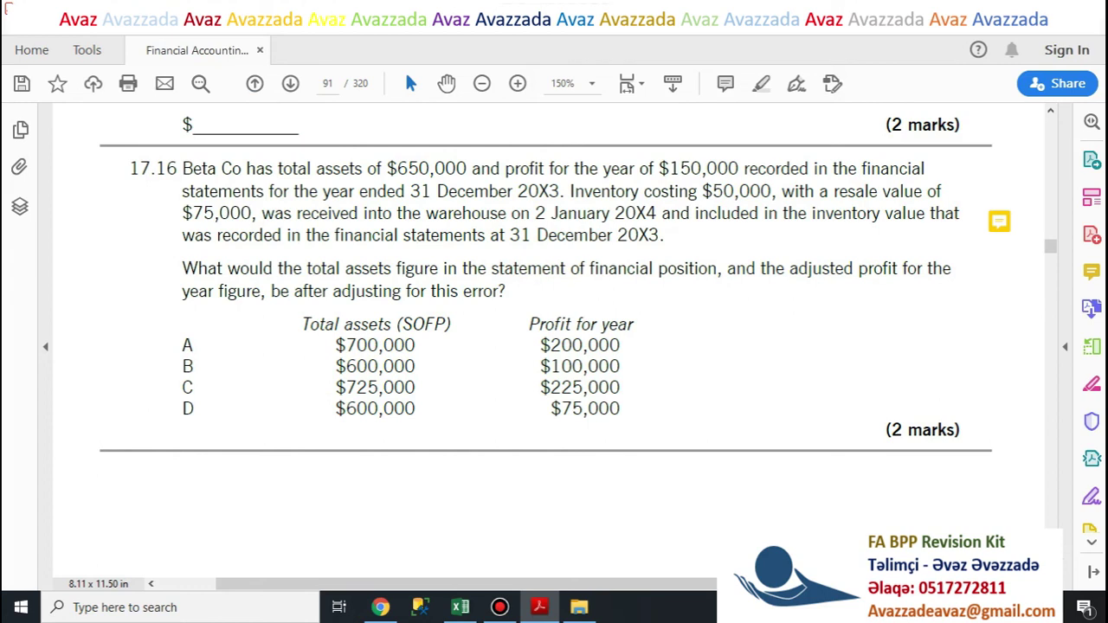
{"action": "key", "text": "alt+Tab"}
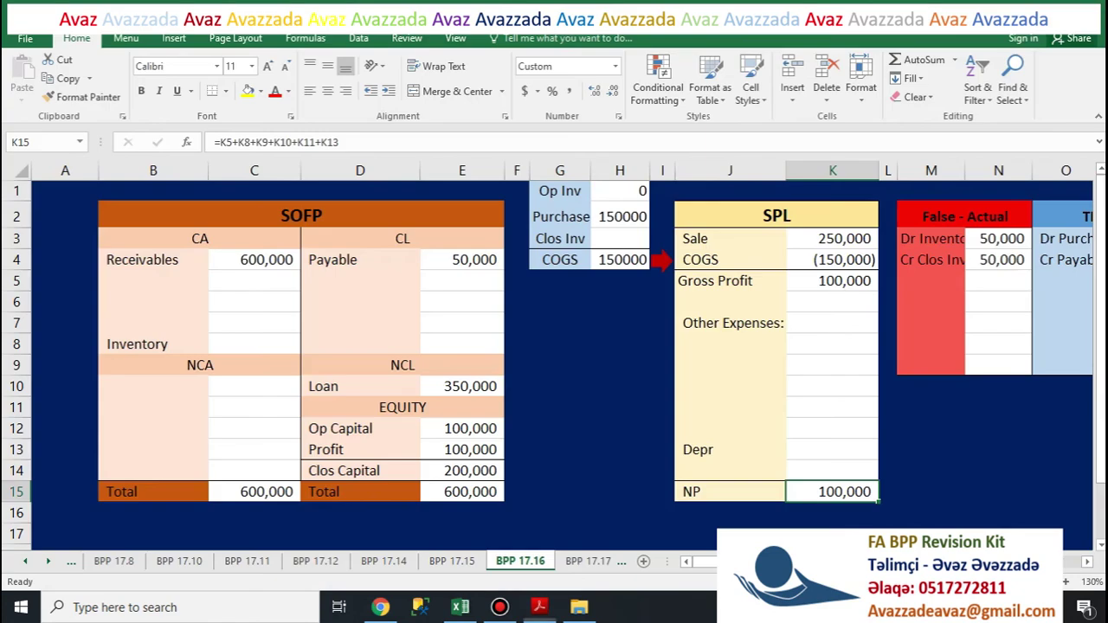
Step: Clear the Dr Purchases and Cr Payables entries and their amounts from O3:P4 of the TRUE table
{"action": "left_click", "coordinate": [998, 238]}
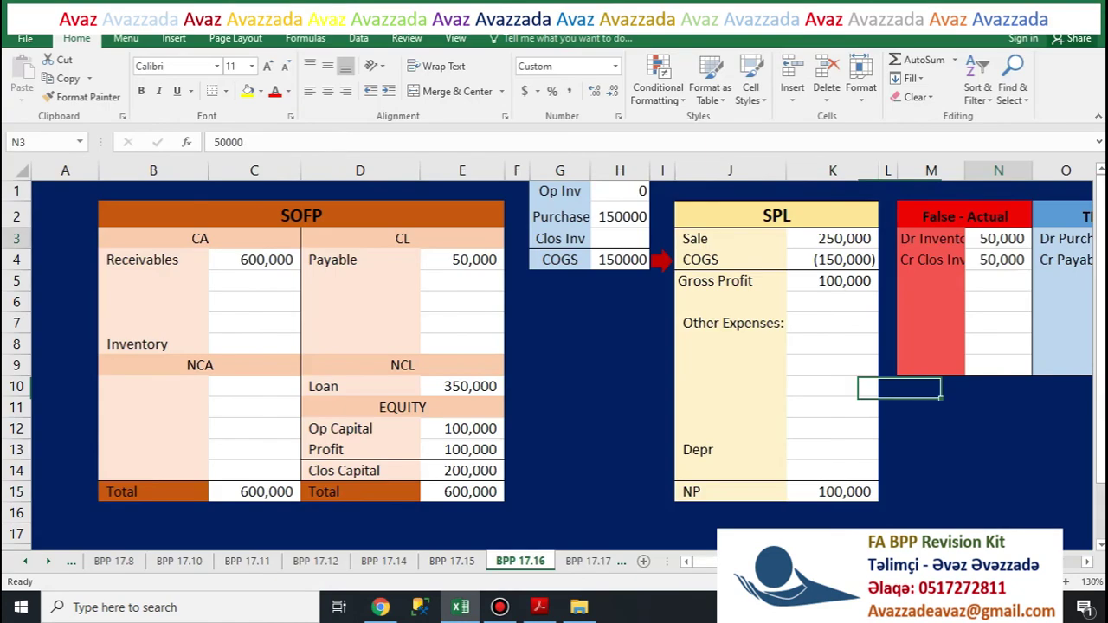
{"action": "left_click_drag", "start_coordinate": [997, 238], "coordinate": [998, 260]}
{"action": "scroll", "coordinate": [561, 363], "scroll_direction": "right", "scroll_amount": 1}
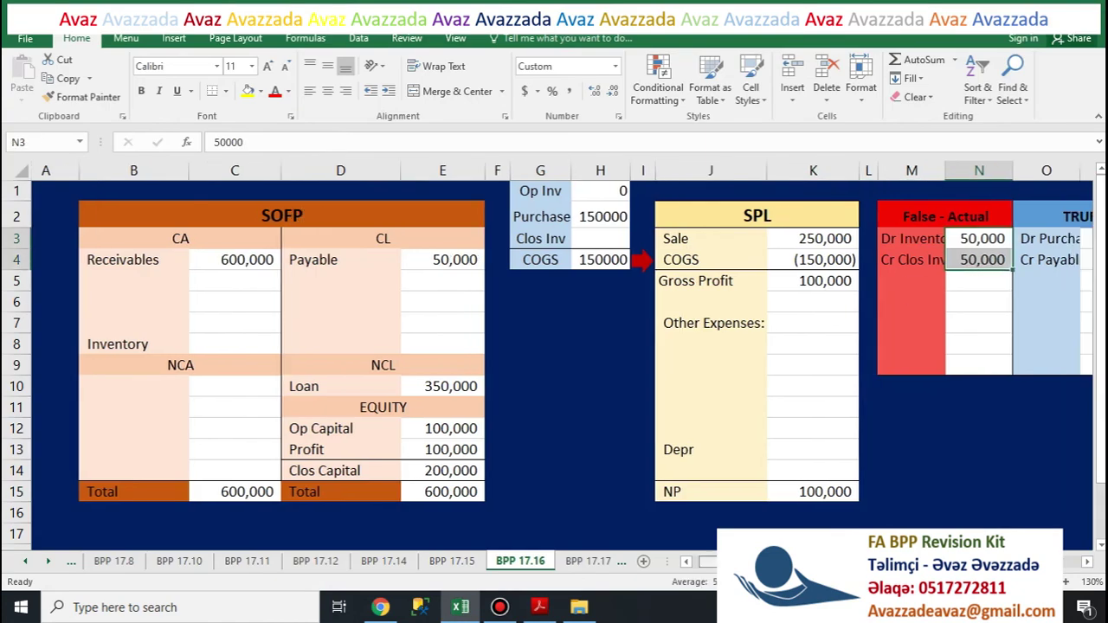
{"action": "scroll", "coordinate": [561, 363], "scroll_direction": "right", "scroll_amount": 2}
{"action": "left_click_drag", "start_coordinate": [864, 238], "coordinate": [863, 259]}
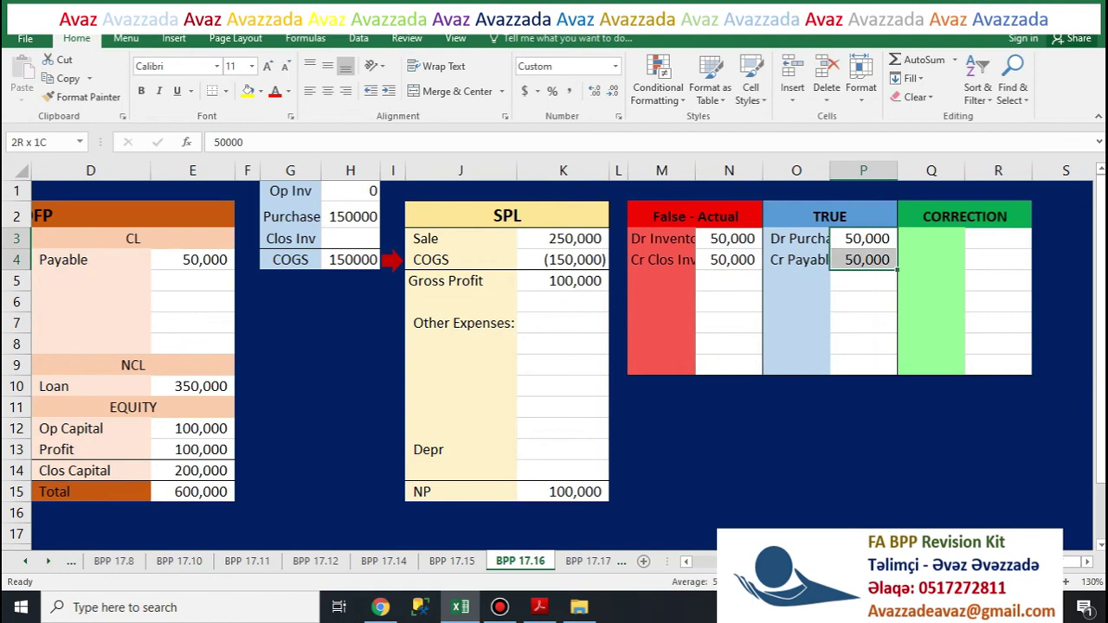
{"action": "key", "text": "Delete"}
{"action": "left_click", "coordinate": [795, 238]}
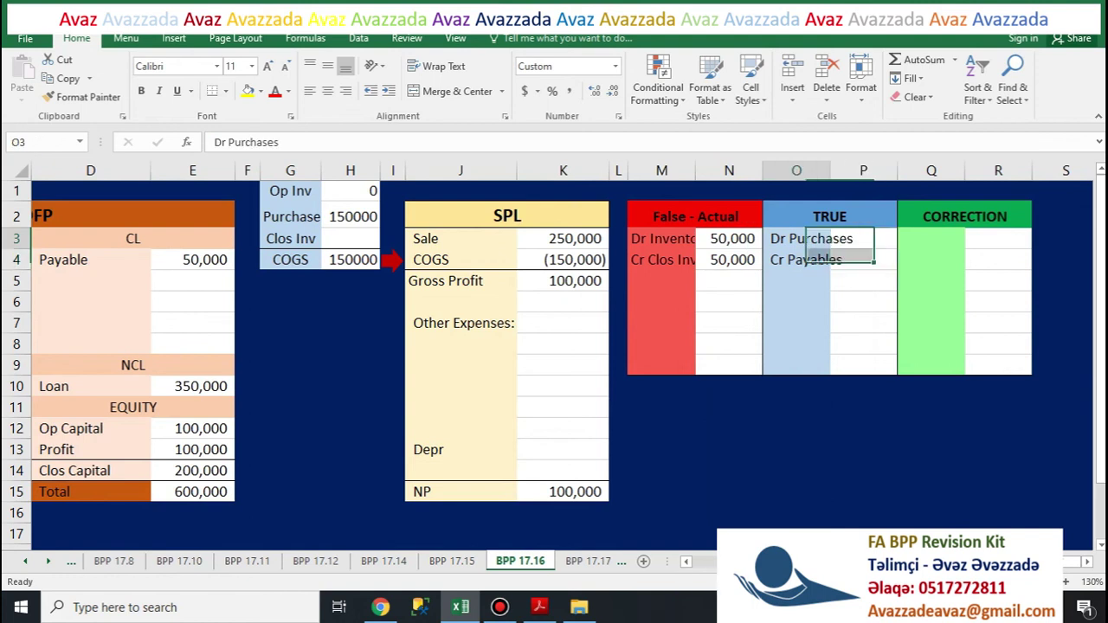
{"action": "key", "text": "Delete"}
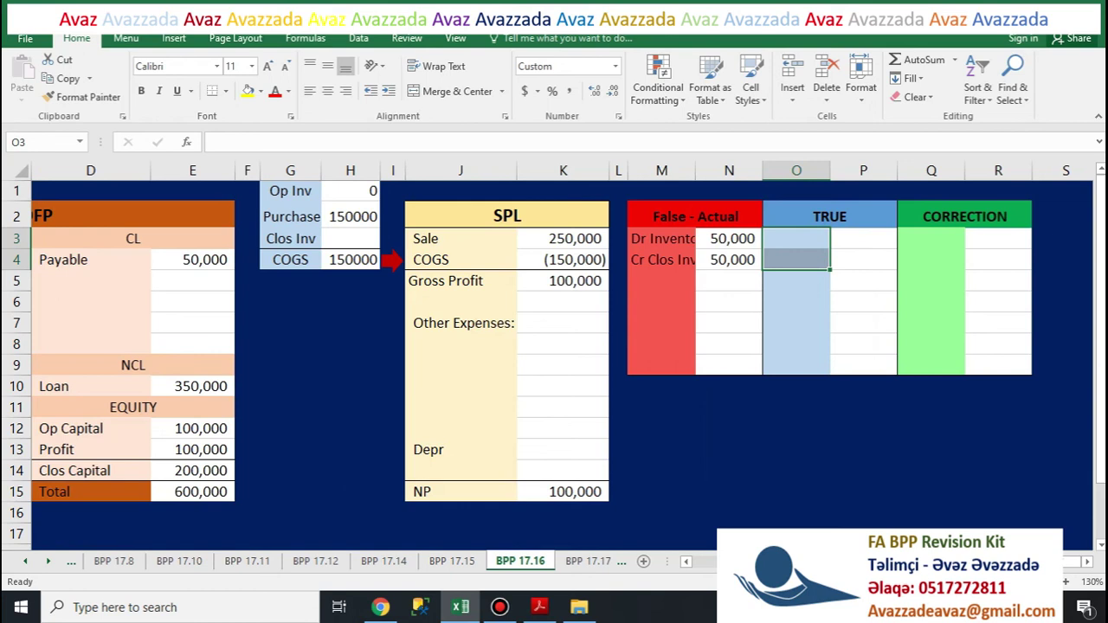
Step: Enter -50000 as closing inventory in H3 and 50000 as inventory in C8 of the SOFP, and review total assets and profit
{"action": "left_click", "coordinate": [349, 238]}
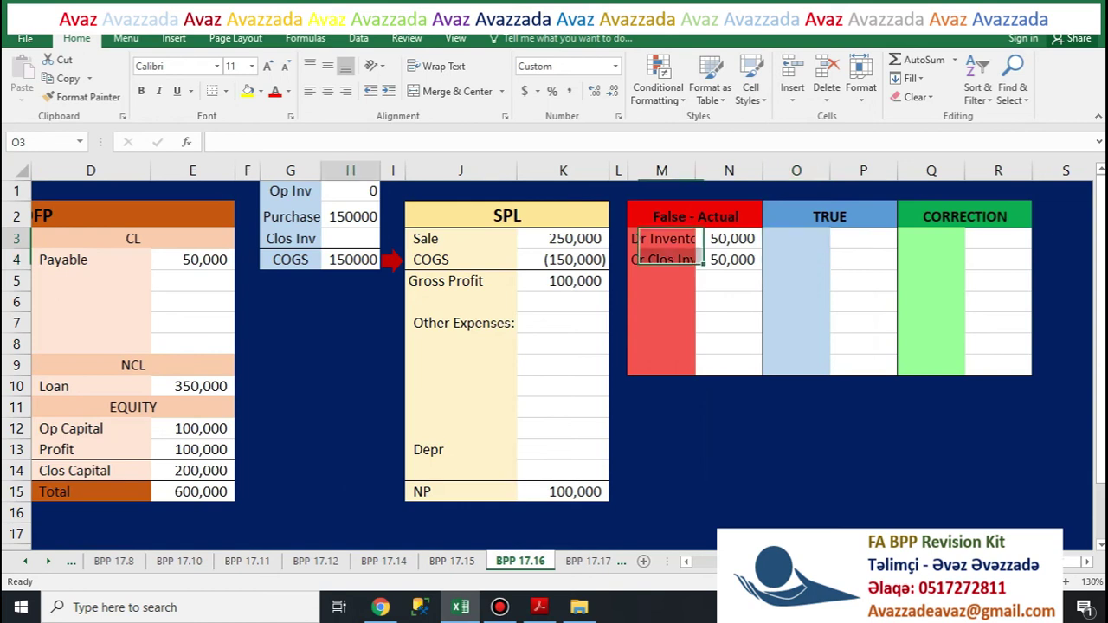
{"action": "type", "text": "-50000"}
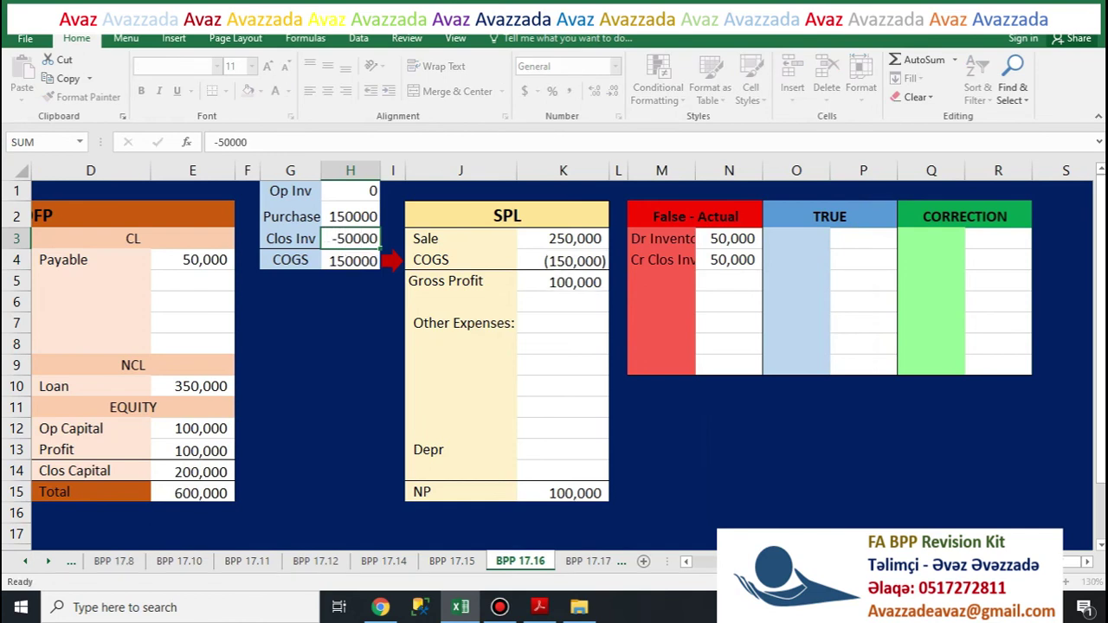
{"action": "key", "text": "Return"}
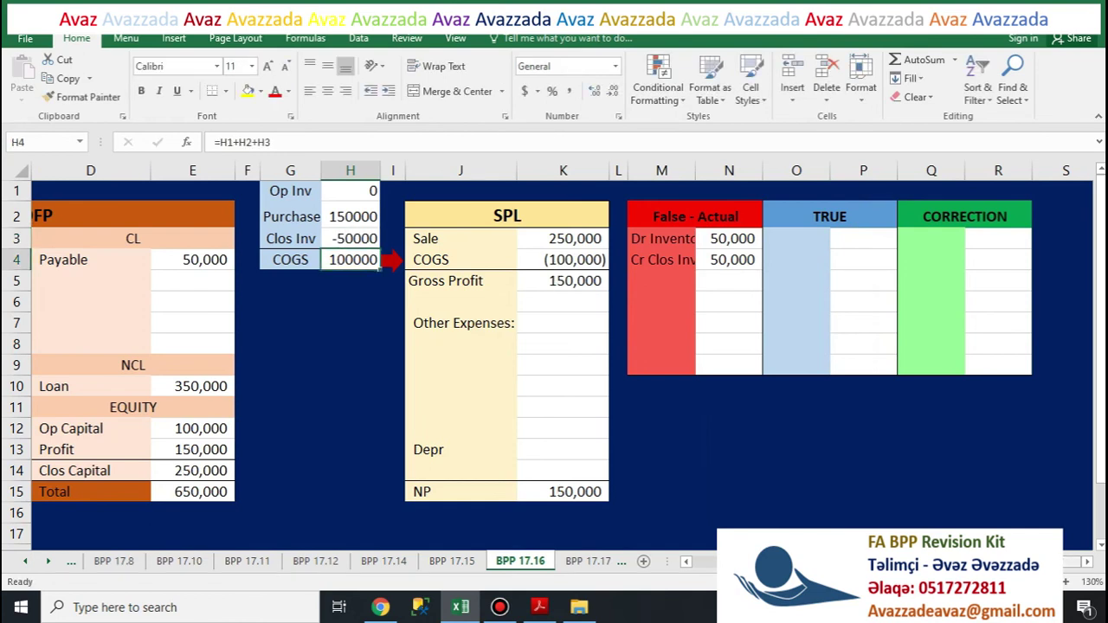
{"action": "scroll", "coordinate": [554, 346], "scroll_direction": "left", "scroll_amount": 2}
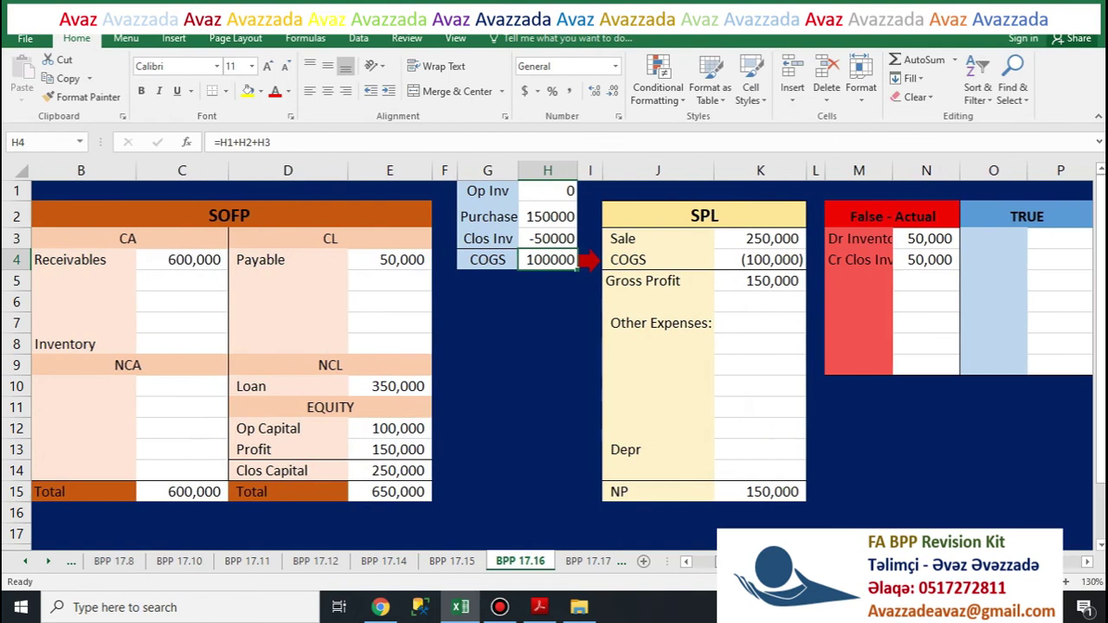
{"action": "scroll", "coordinate": [555, 346], "scroll_direction": "left", "scroll_amount": 1}
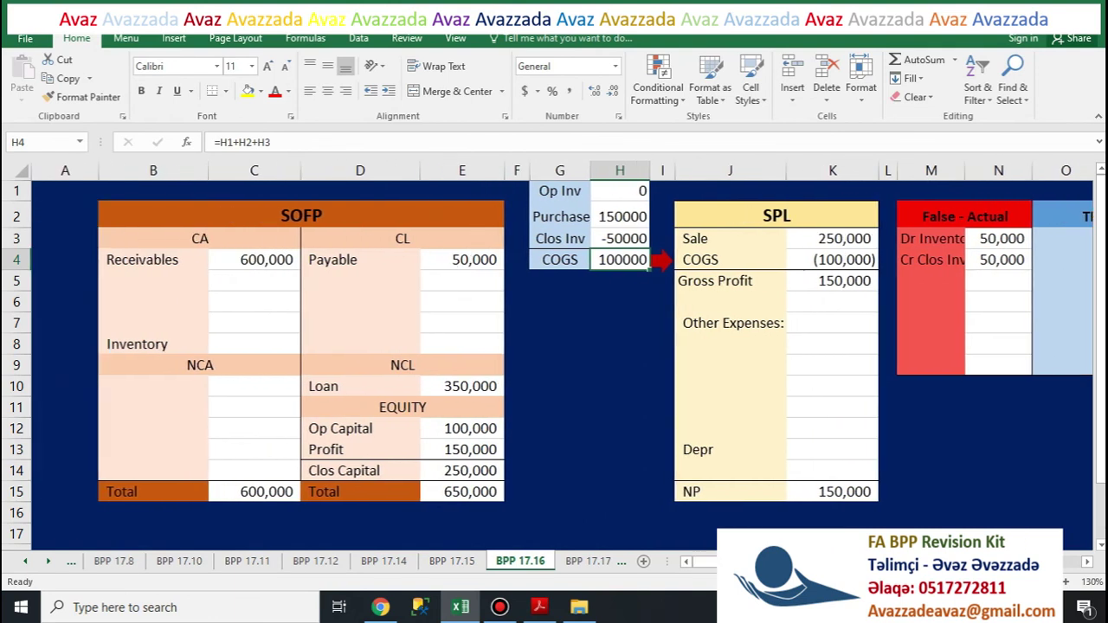
{"action": "left_click", "coordinate": [254, 343]}
{"action": "type", "text": "50000"}
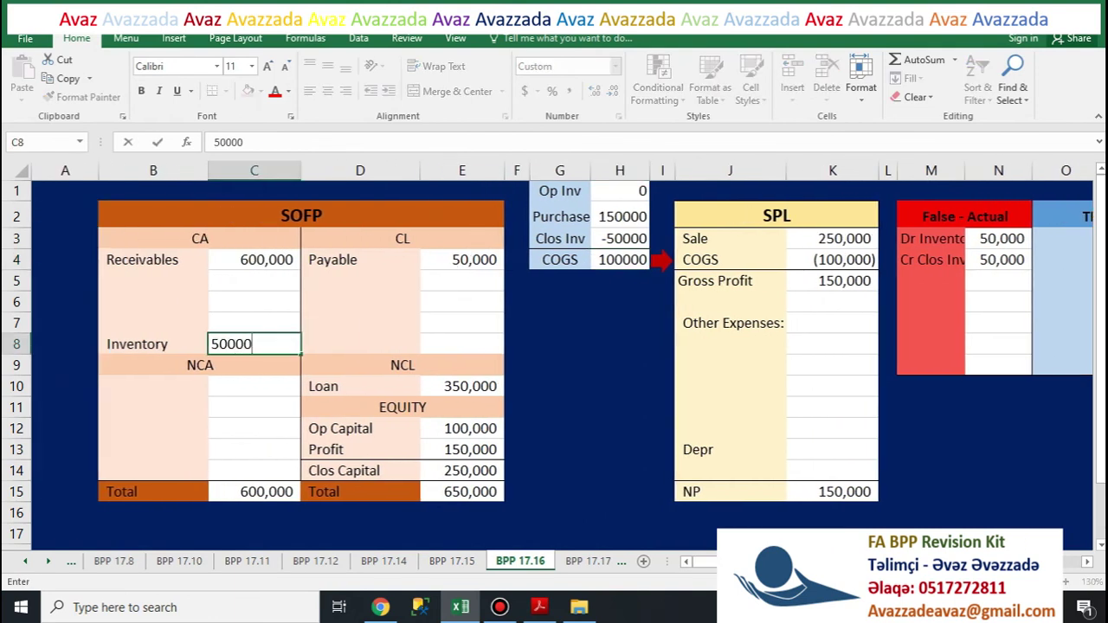
{"action": "key", "text": "Return"}
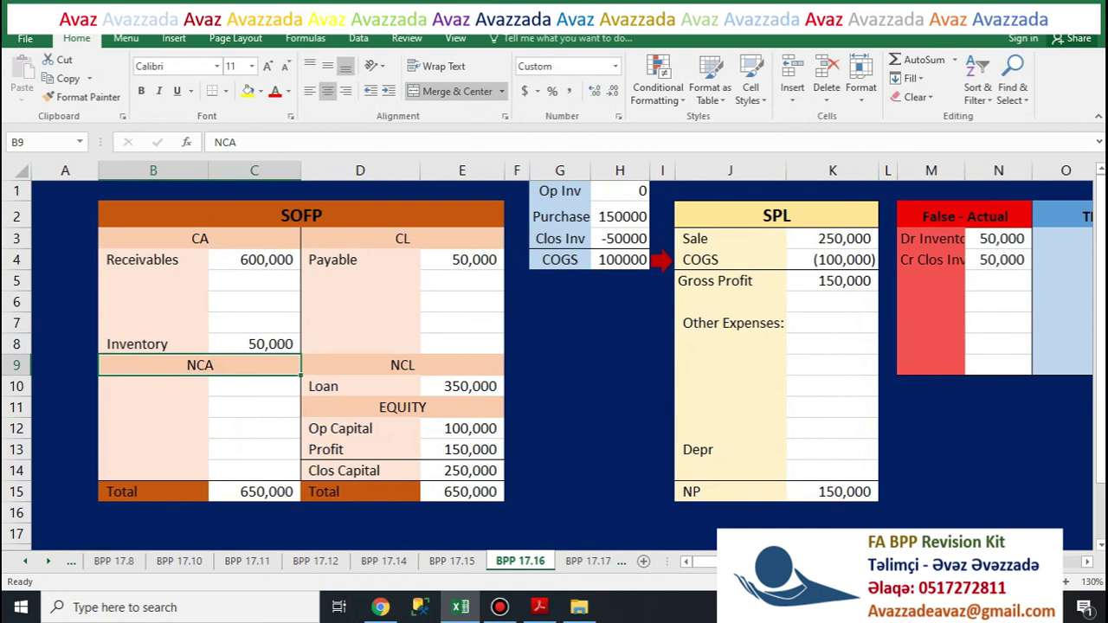
{"action": "left_click", "coordinate": [254, 491]}
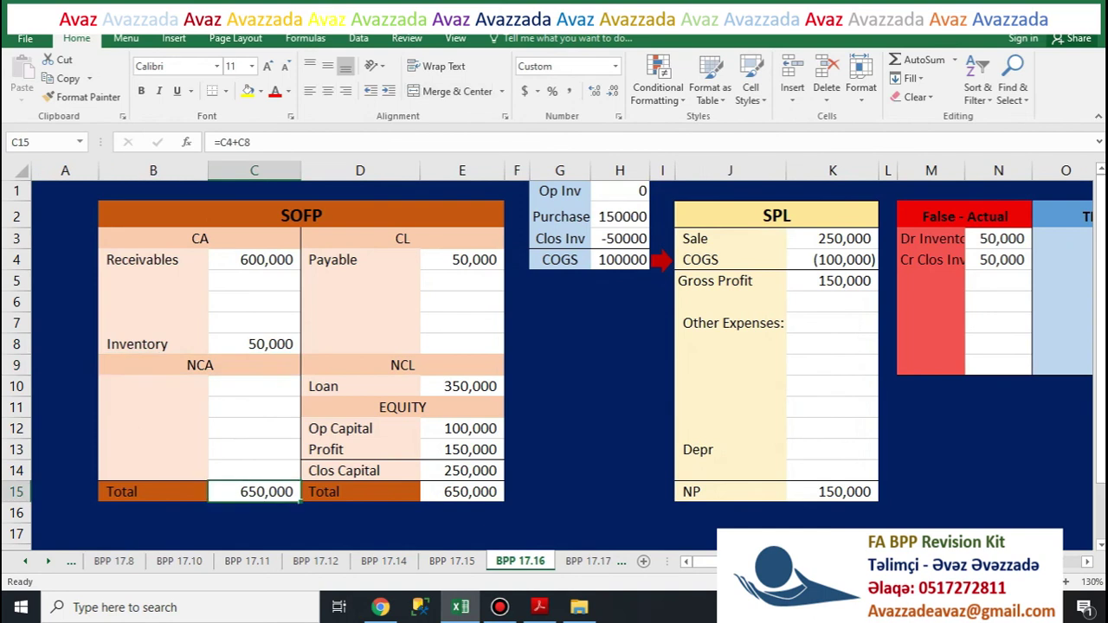
{"action": "left_click", "coordinate": [461, 449]}
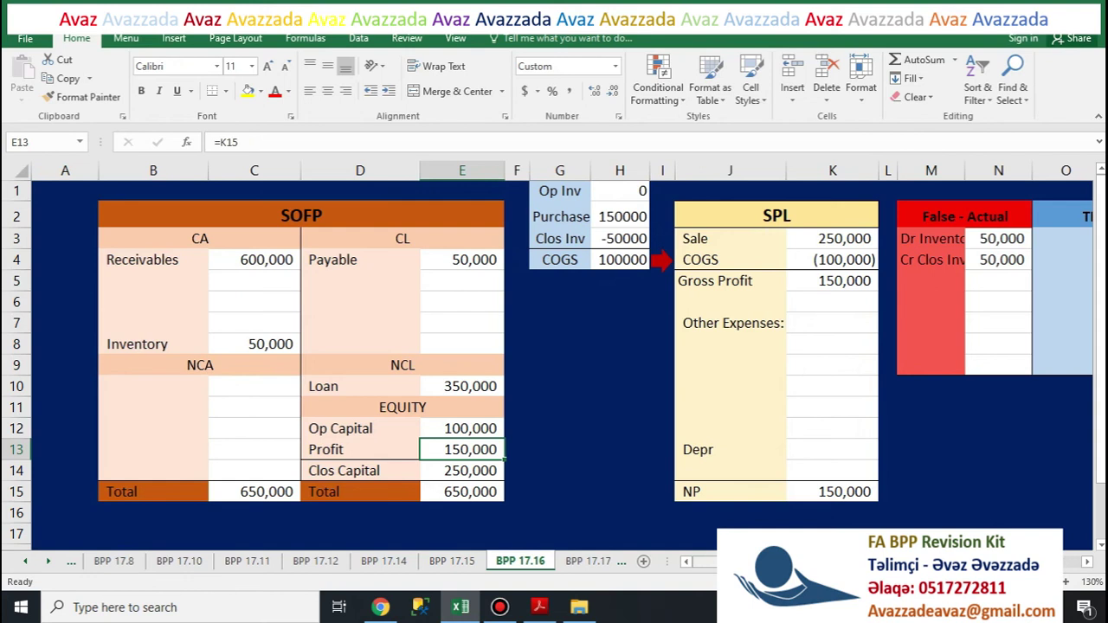
Step: Enter Cr Inventory with 50000 in row 4 of the CORRECTION table
{"action": "scroll", "coordinate": [563, 332], "scroll_direction": "right", "scroll_amount": 1}
{"action": "scroll", "coordinate": [562, 332], "scroll_direction": "right", "scroll_amount": 2}
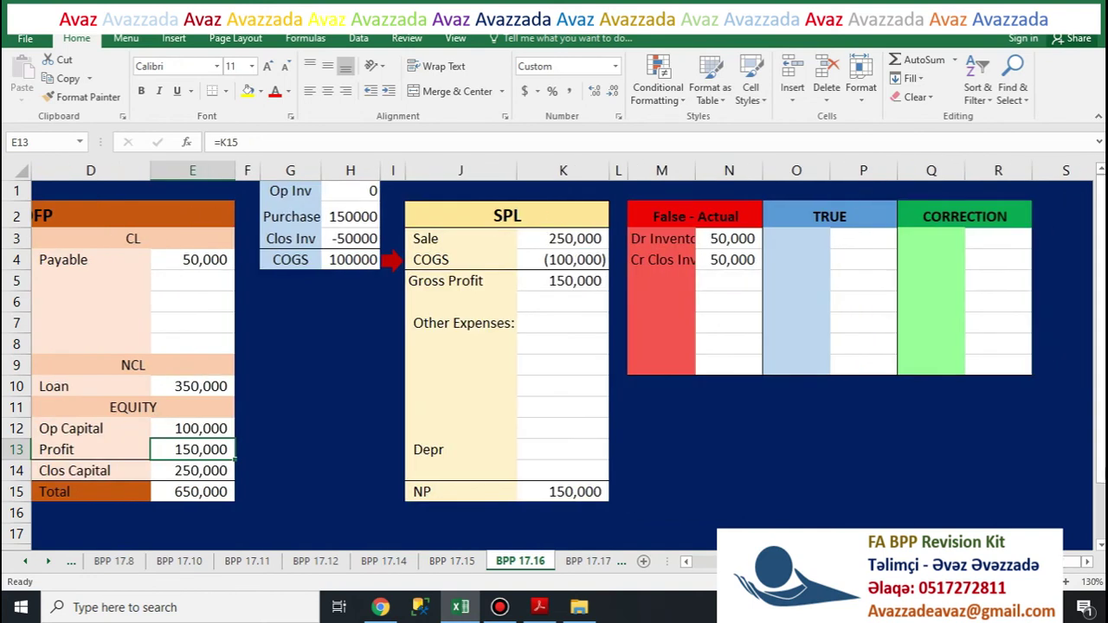
{"action": "left_click_drag", "start_coordinate": [795, 238], "coordinate": [864, 260]}
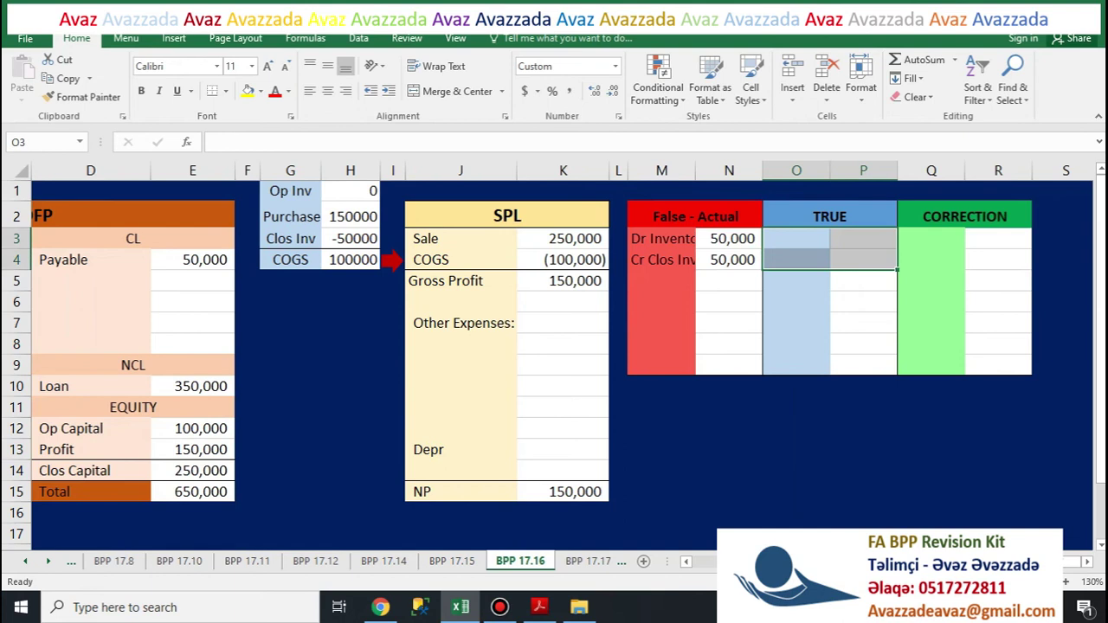
{"action": "left_click", "coordinate": [931, 238]}
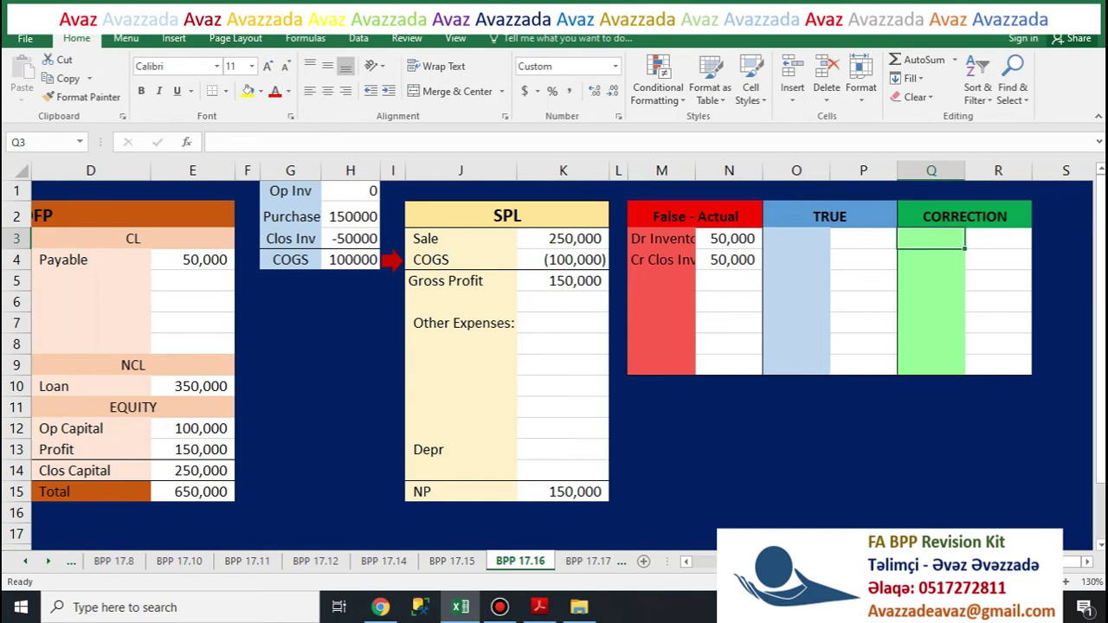
{"action": "left_click", "coordinate": [931, 260]}
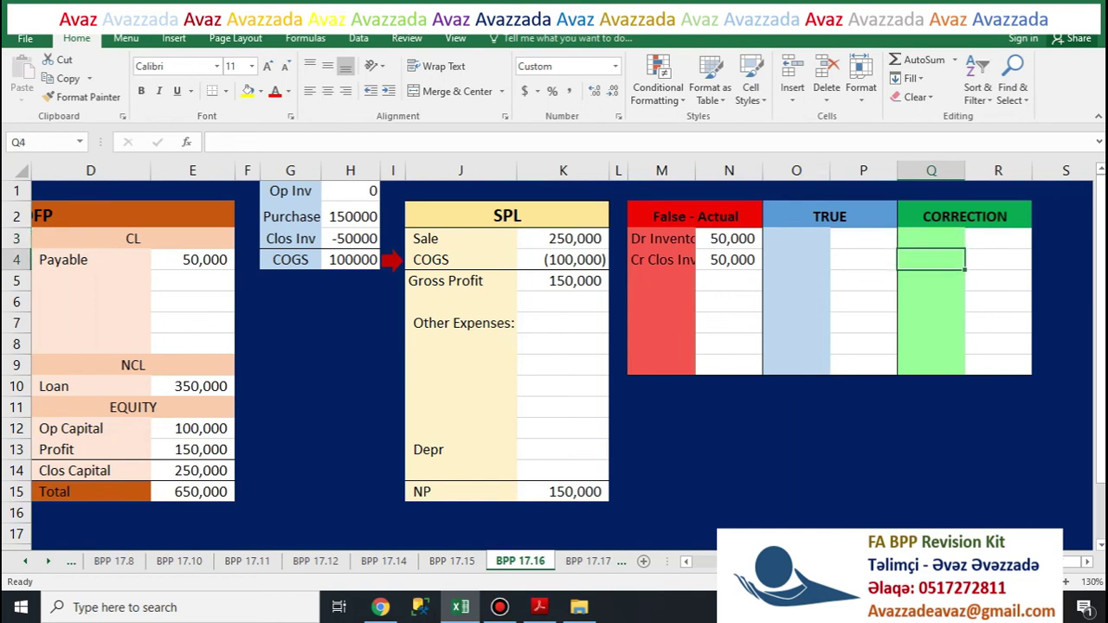
{"action": "type", "text": "C"}
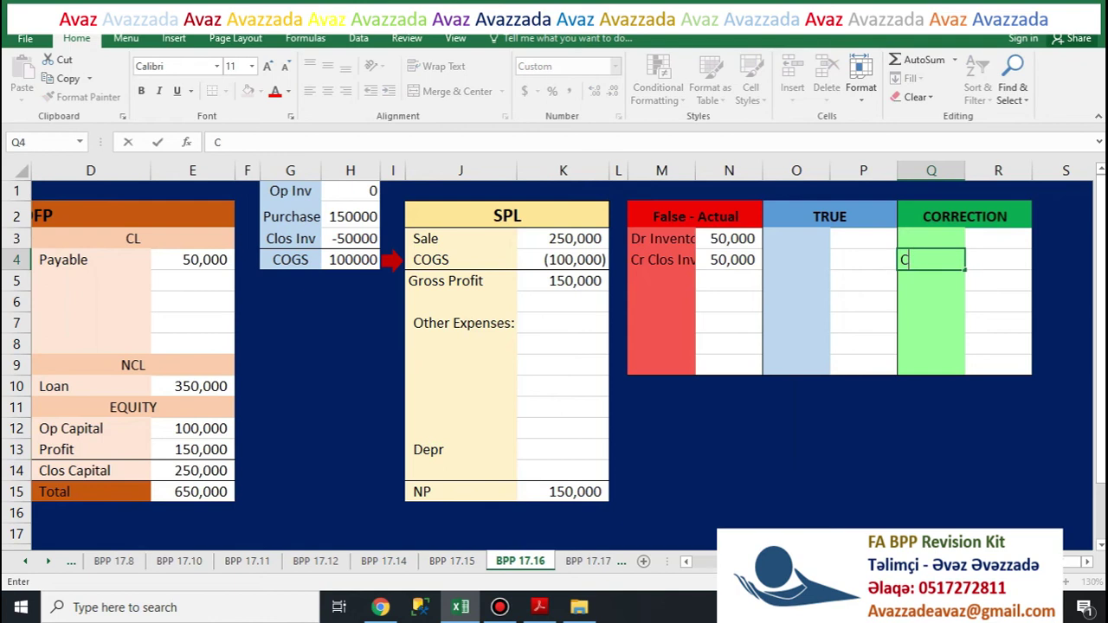
{"action": "type", "text": "r Ine"}
{"action": "key", "text": "BackSpace"}
{"action": "type", "text": "ventory"}
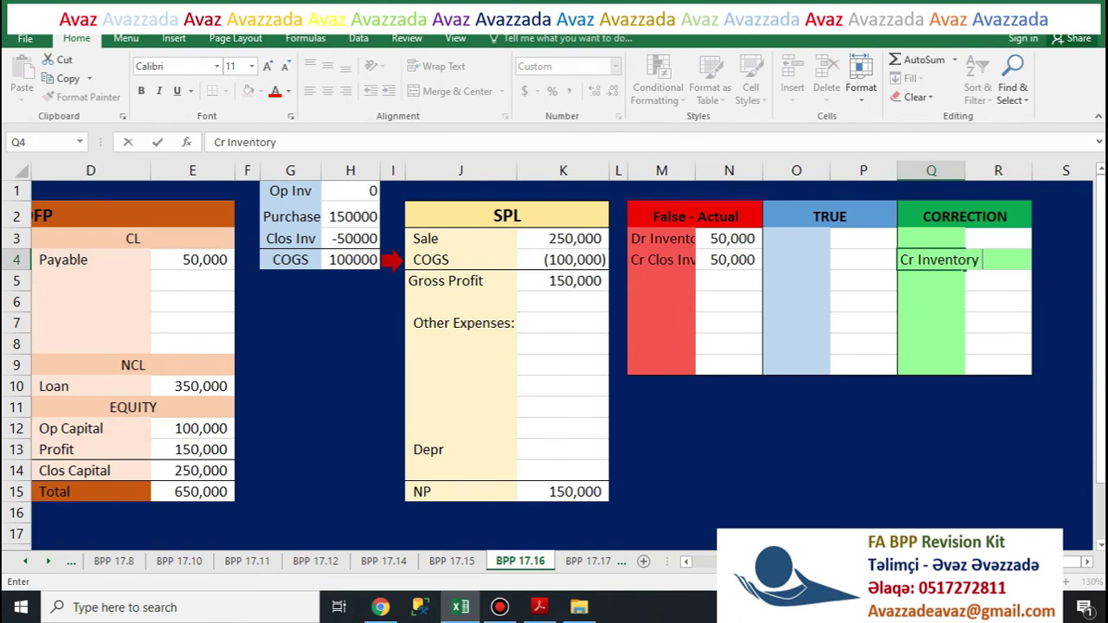
{"action": "key", "text": "Tab"}
{"action": "type", "text": "50000"}
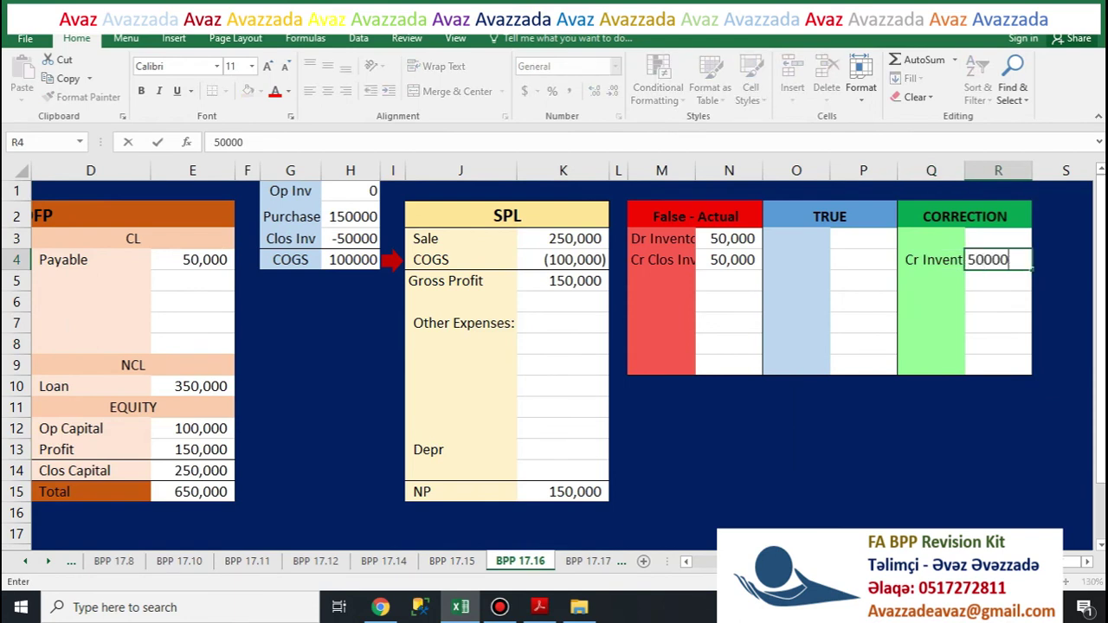
{"action": "key", "text": "Return"}
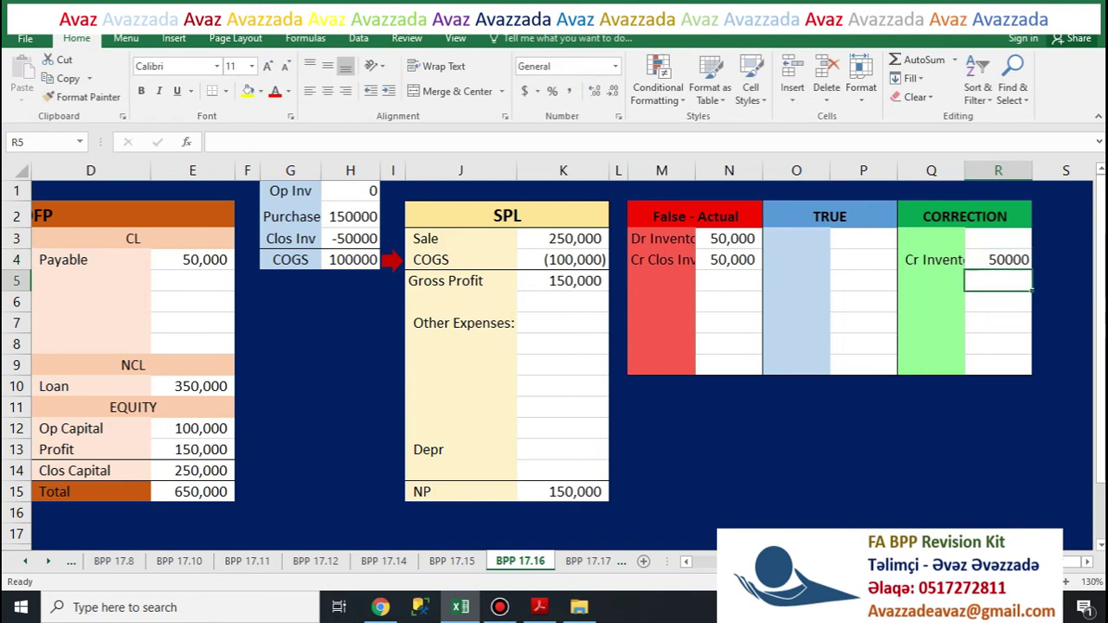
Step: Copy the 50000 amount up to R3 of the CORRECTION table and label that row Dr Closing Inv
{"action": "key", "text": "Up"}
{"action": "key", "text": "ctrl+c"}
{"action": "key", "text": "Up"}
{"action": "key", "text": "ctrl+v"}
{"action": "key", "text": "Left"}
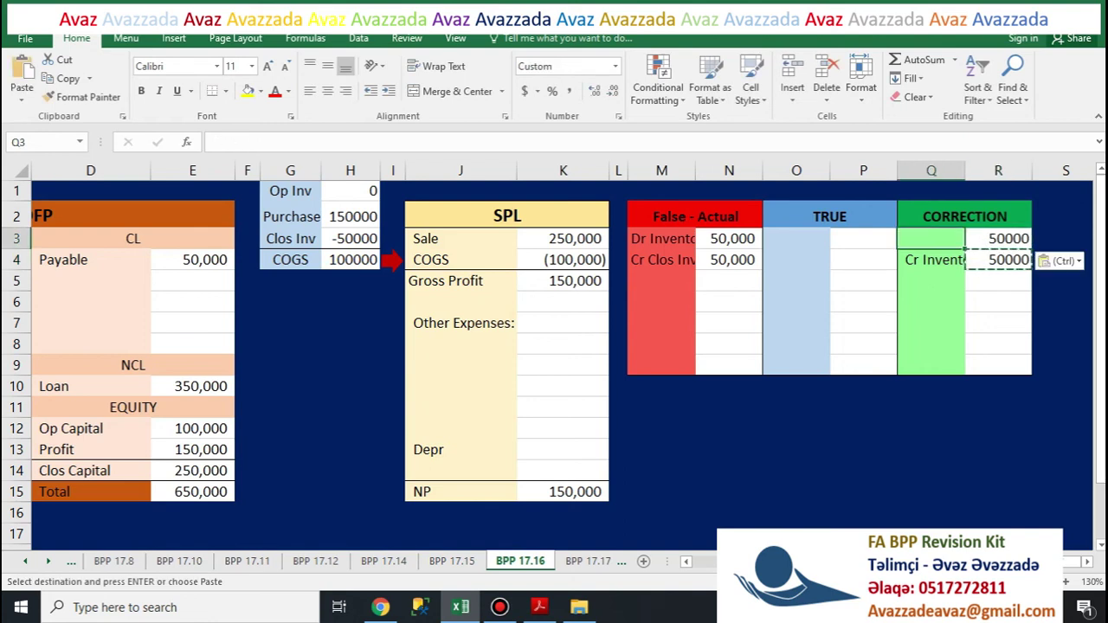
{"action": "type", "text": "D"}
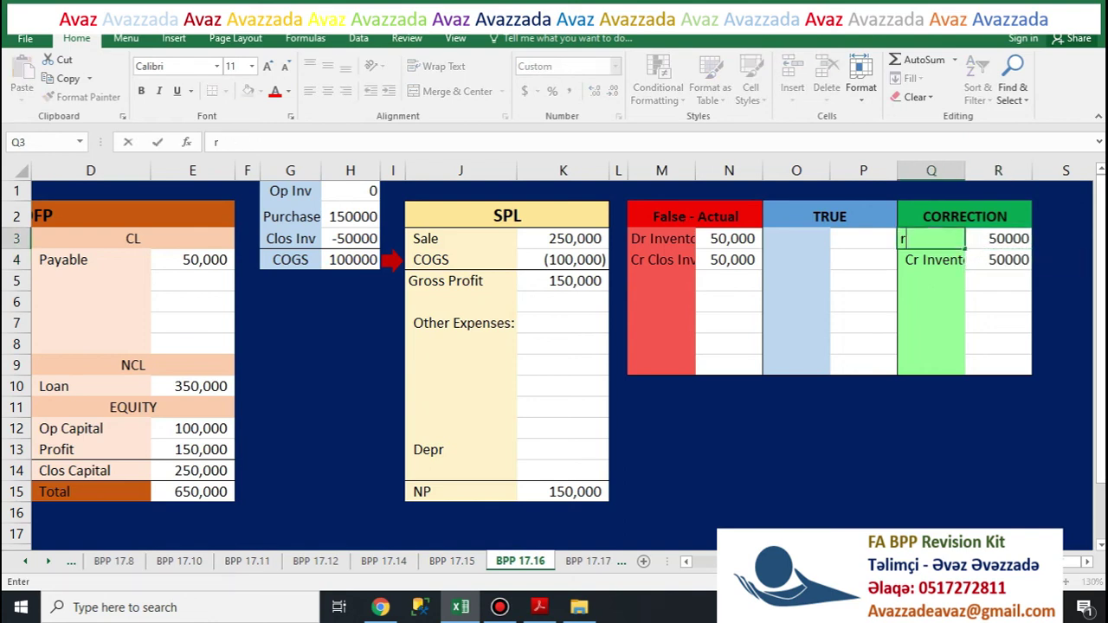
{"action": "type", "text": "r Closing Inv"}
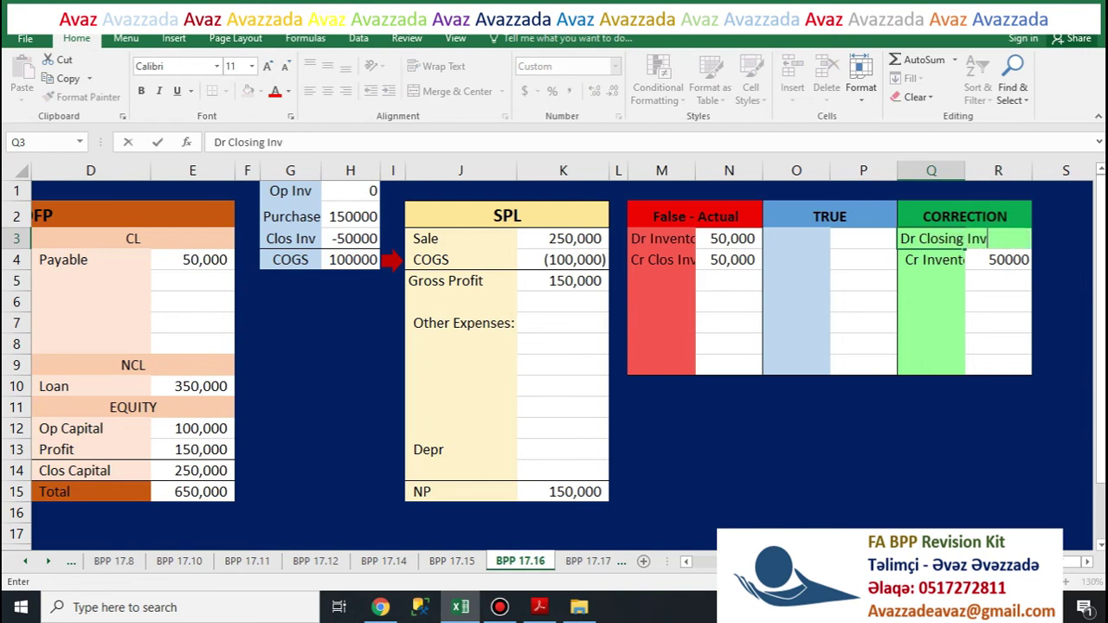
{"action": "key", "text": "Tab"}
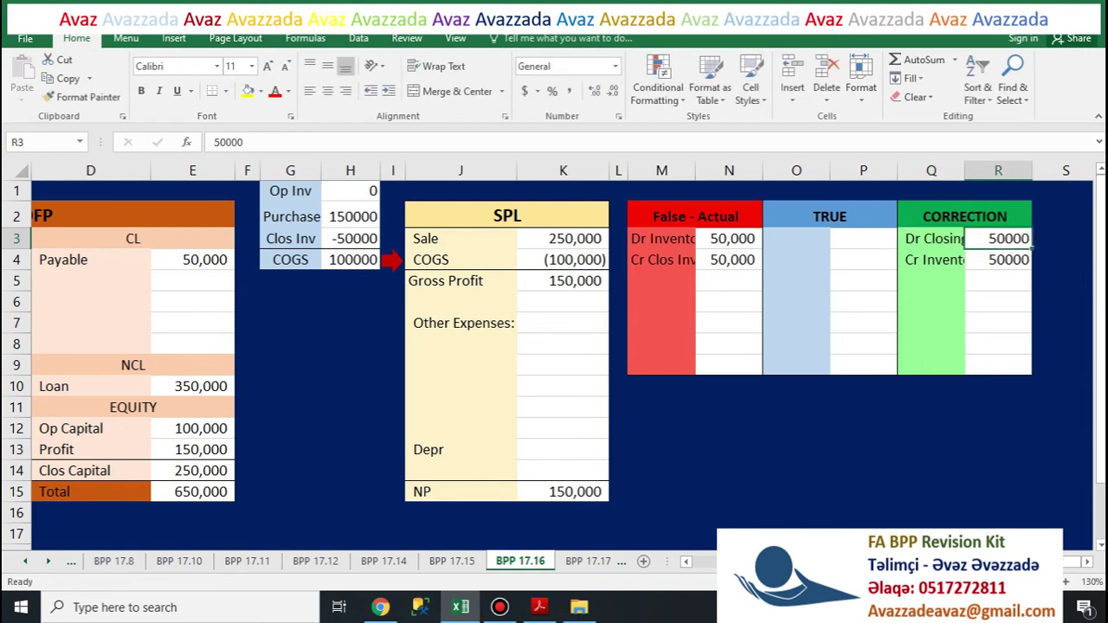
{"action": "left_click", "coordinate": [997, 260]}
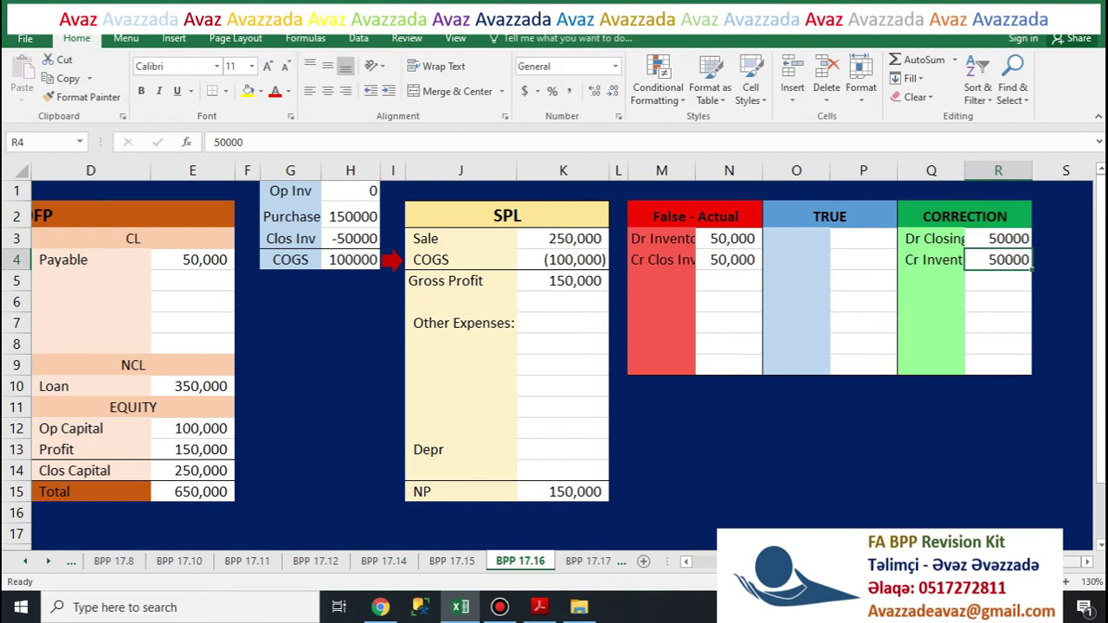
Step: Clear the closing inventory in H3 and the SOFP inventory in C8 to apply the correction
{"action": "scroll", "coordinate": [563, 346], "scroll_direction": "left", "scroll_amount": 3}
{"action": "left_click", "coordinate": [620, 238]}
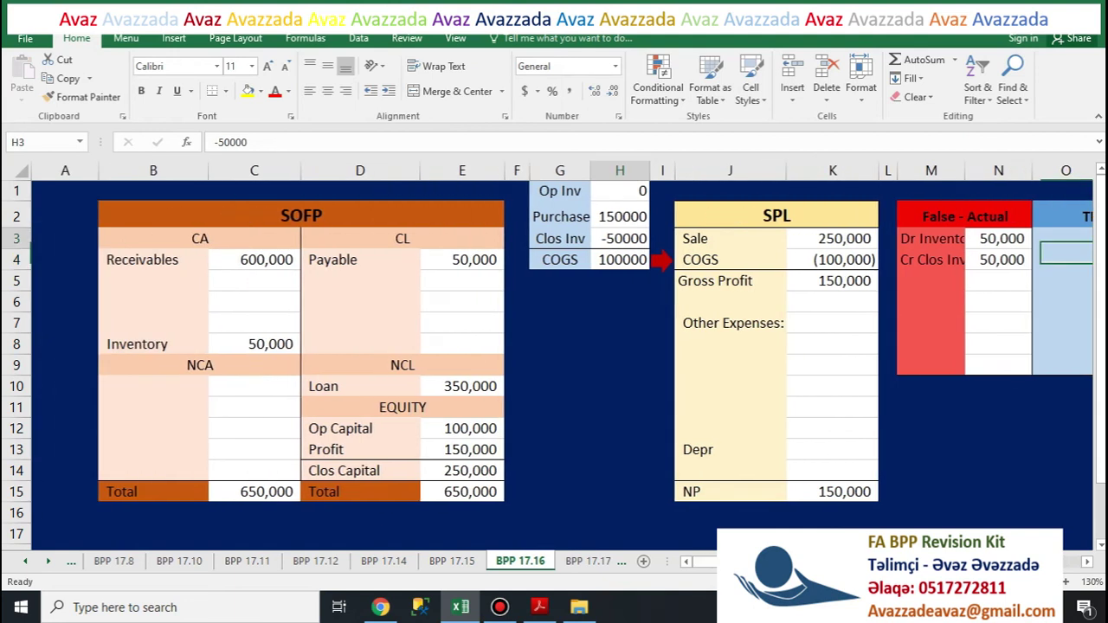
{"action": "key", "text": "Delete"}
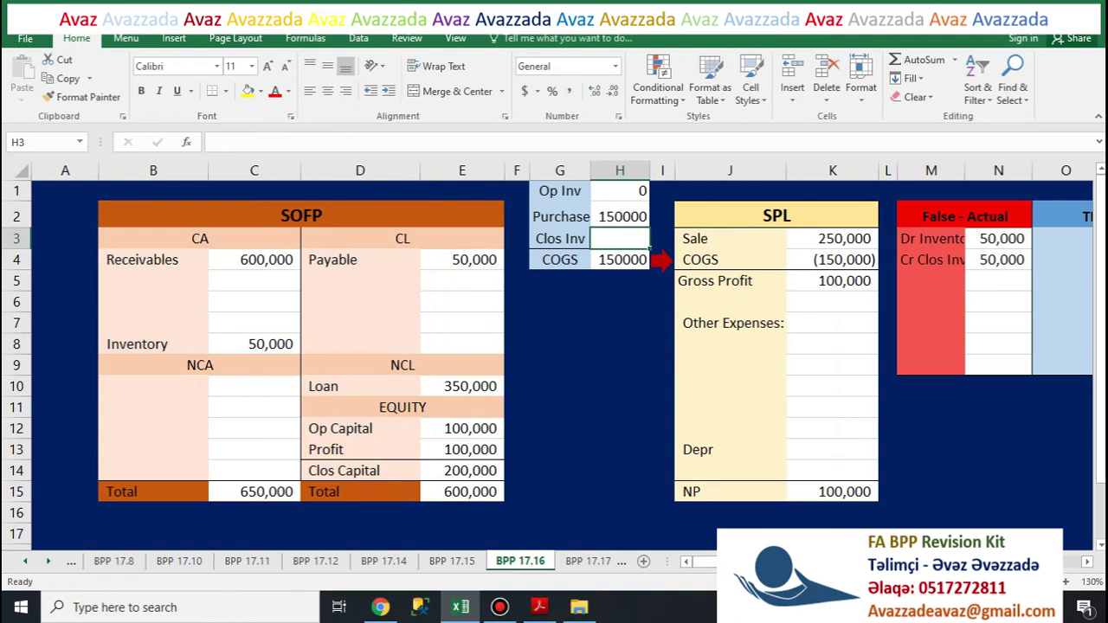
{"action": "left_click", "coordinate": [253, 344]}
{"action": "key", "text": "Delete"}
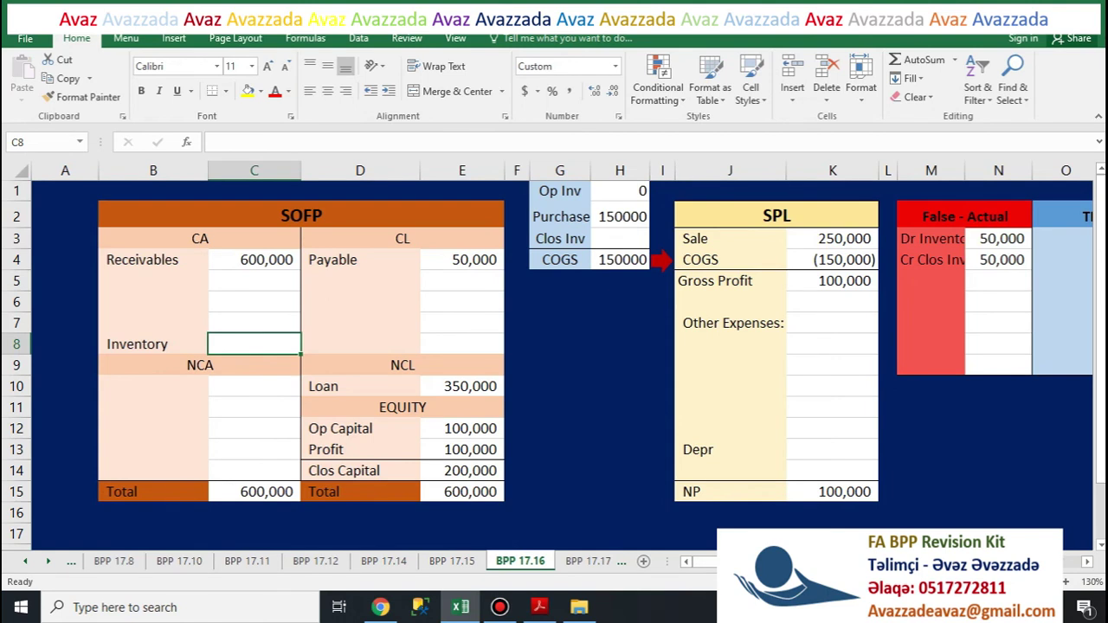
Step: Switch to the PDF and highlight answer option B of question 17.16
{"action": "key", "text": "alt+Tab"}
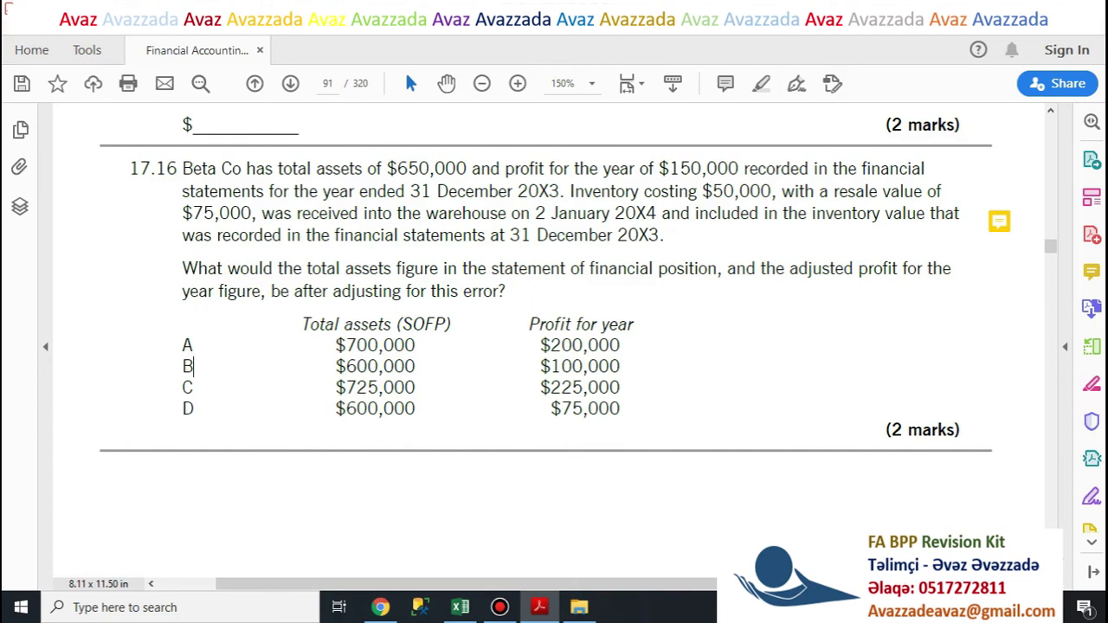
{"action": "double_click", "coordinate": [193, 366]}
{"action": "left_click", "coordinate": [199, 336]}
{"action": "mouse_move", "coordinate": [194, 366]}
Step: Go to question 17.17 in the PDF and highlight the year-end date 30 June 20X1 in its first line
{"action": "scroll", "coordinate": [194, 366], "scroll_direction": "down", "scroll_amount": 1}
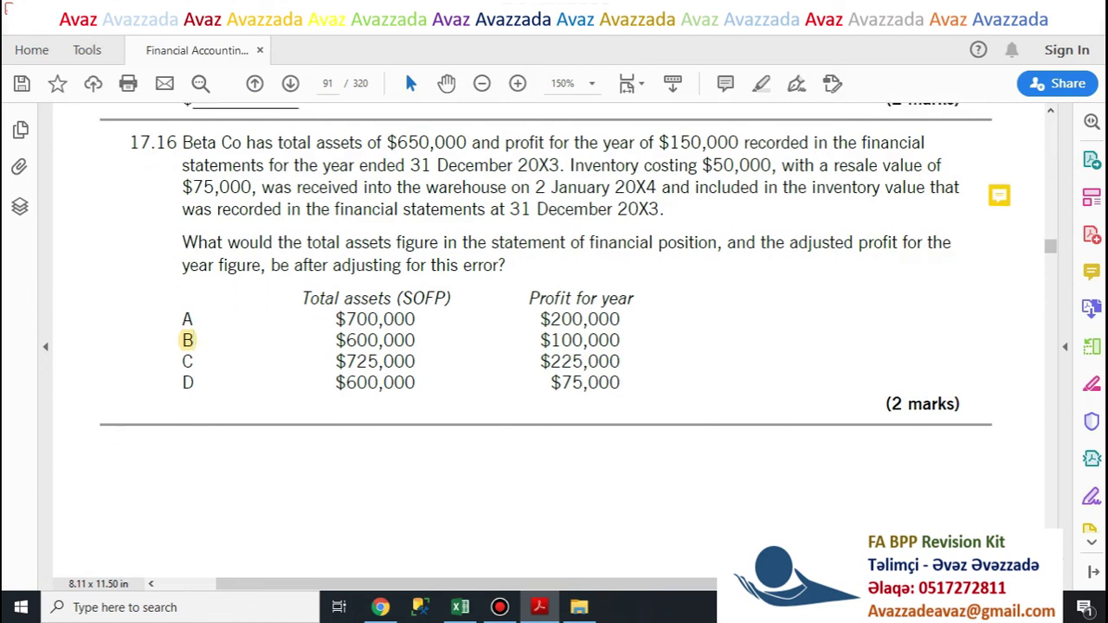
{"action": "scroll", "coordinate": [194, 354], "scroll_direction": "down", "scroll_amount": 5}
{"action": "scroll", "coordinate": [546, 338], "scroll_direction": "down", "scroll_amount": 1}
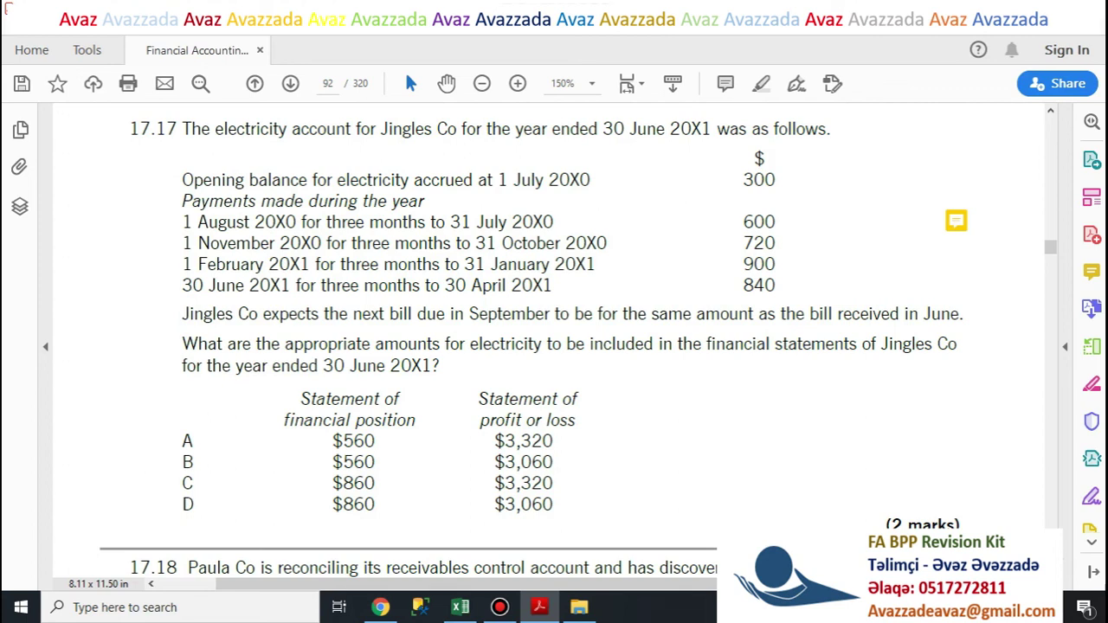
{"action": "left_click_drag", "start_coordinate": [712, 129], "coordinate": [630, 128]}
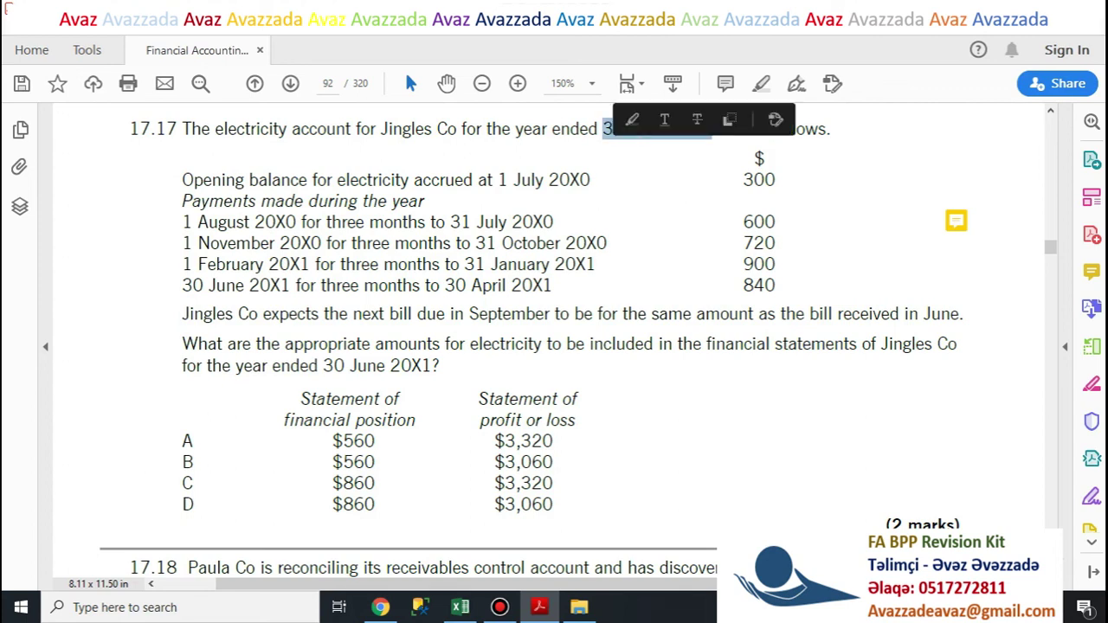
{"action": "left_click", "coordinate": [632, 120]}
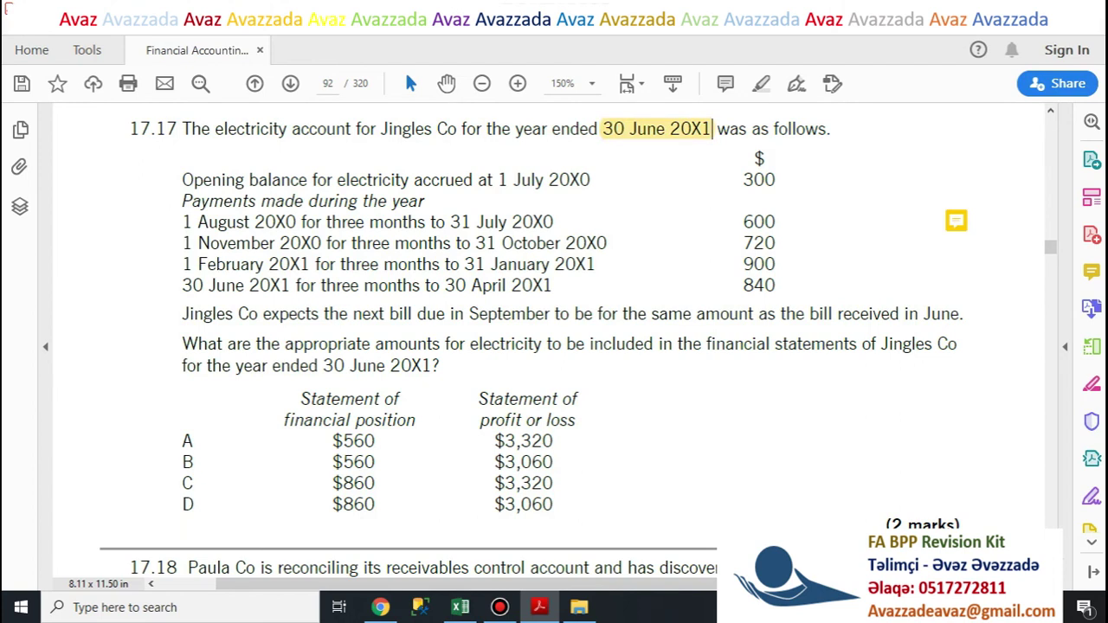
Step: Switch to Excel's BPP 17.17 sheet and examine the 1 July 20X0- 31 June 20X1 period and its Begin marker
{"action": "key", "text": "alt+Tab"}
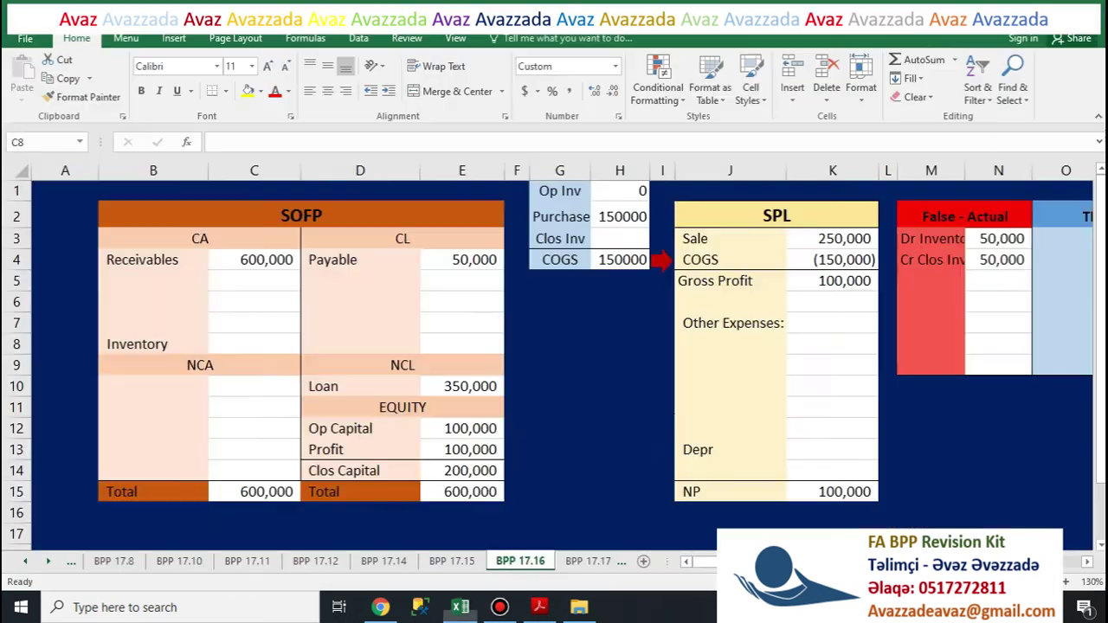
{"action": "key", "text": "ctrl+Page_Down"}
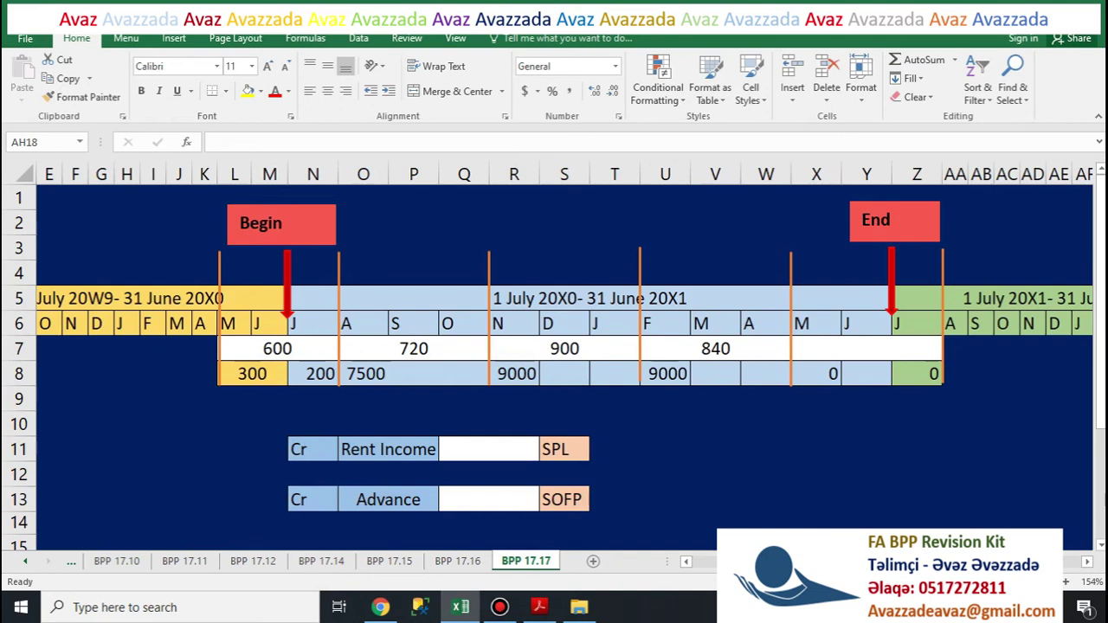
{"action": "left_click", "coordinate": [590, 298]}
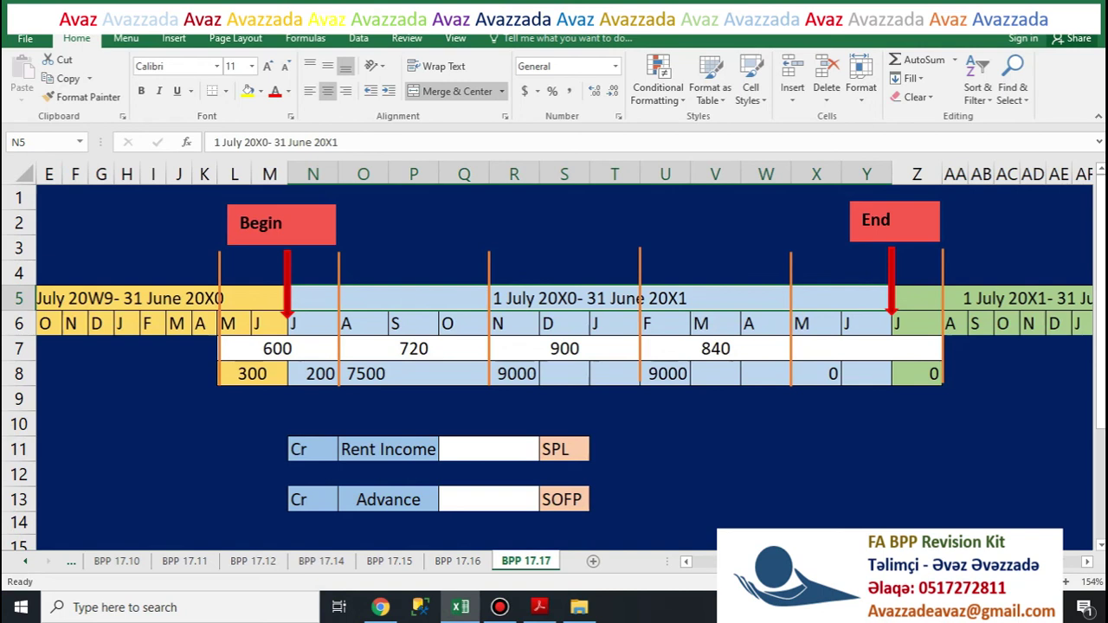
{"action": "left_click", "coordinate": [270, 224]}
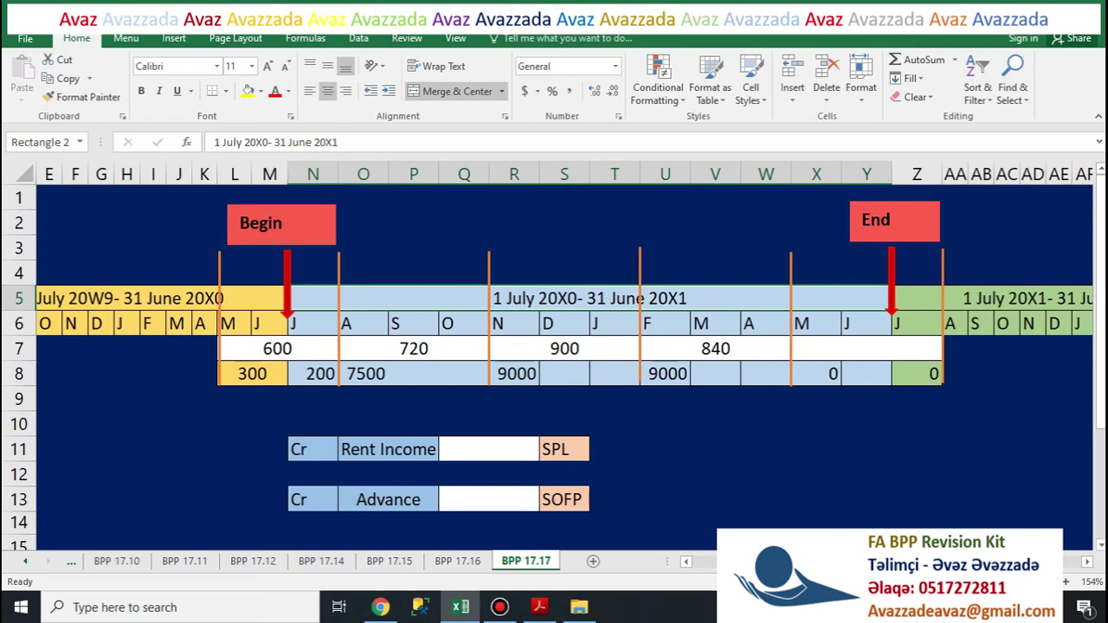